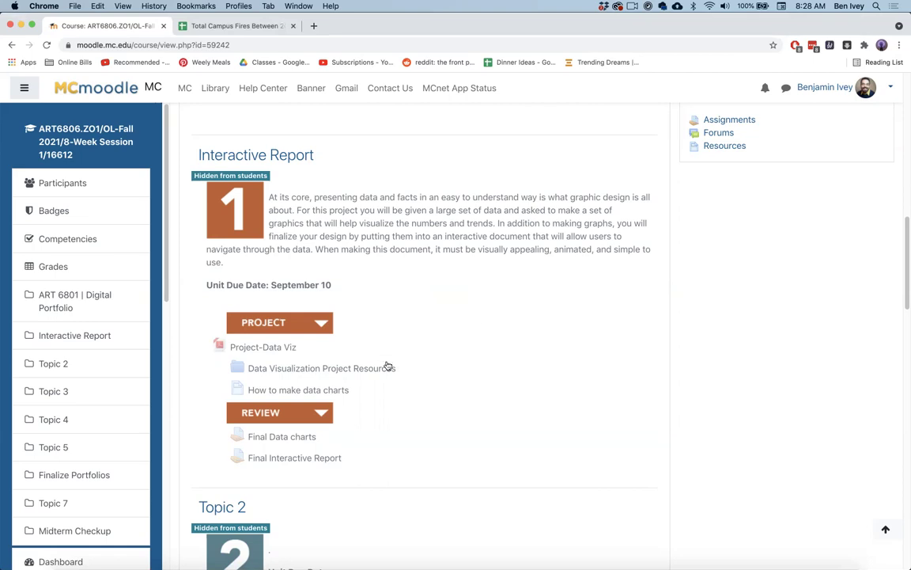
Minimize the course page's browser window and open the Fire Prevention Report folder on the desktop
scroll(440, 346, "down", 1)
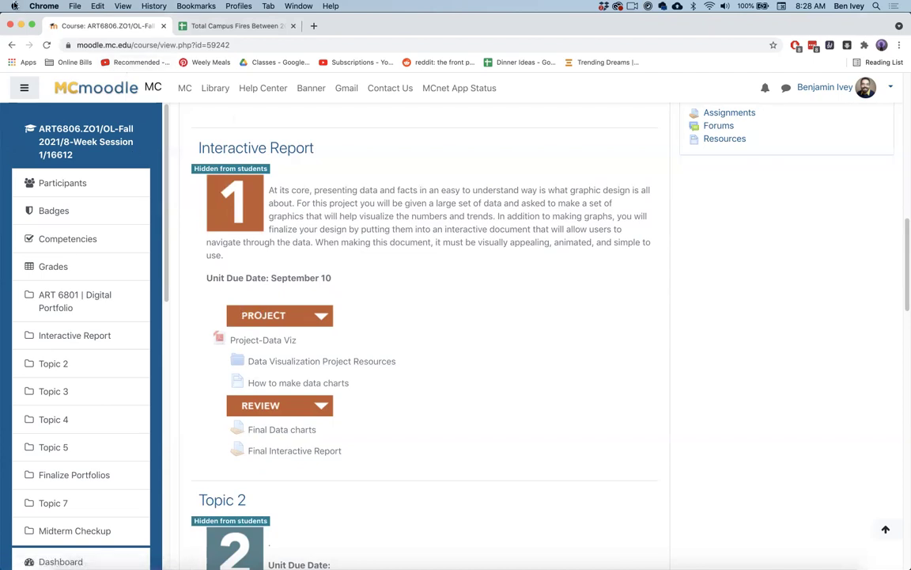
left_click(21, 25)
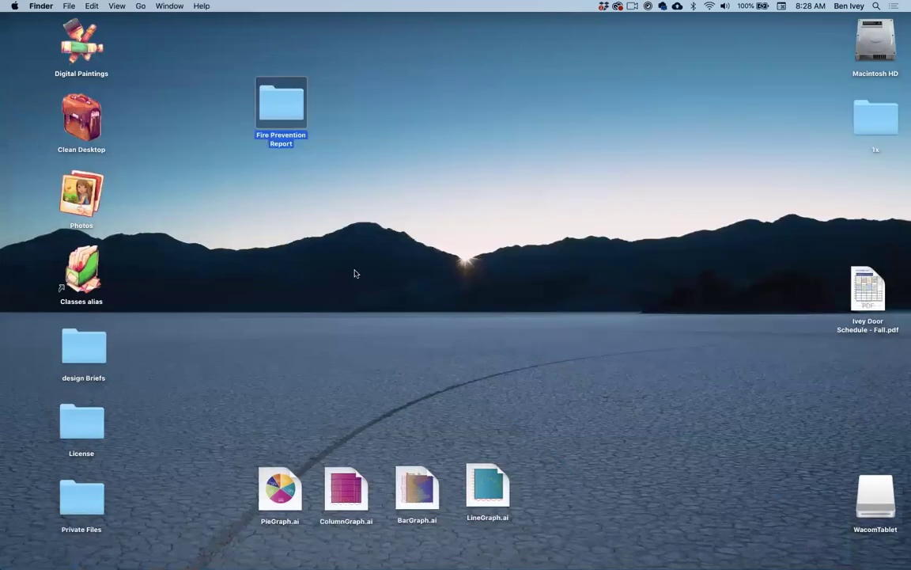
double_click(280, 112)
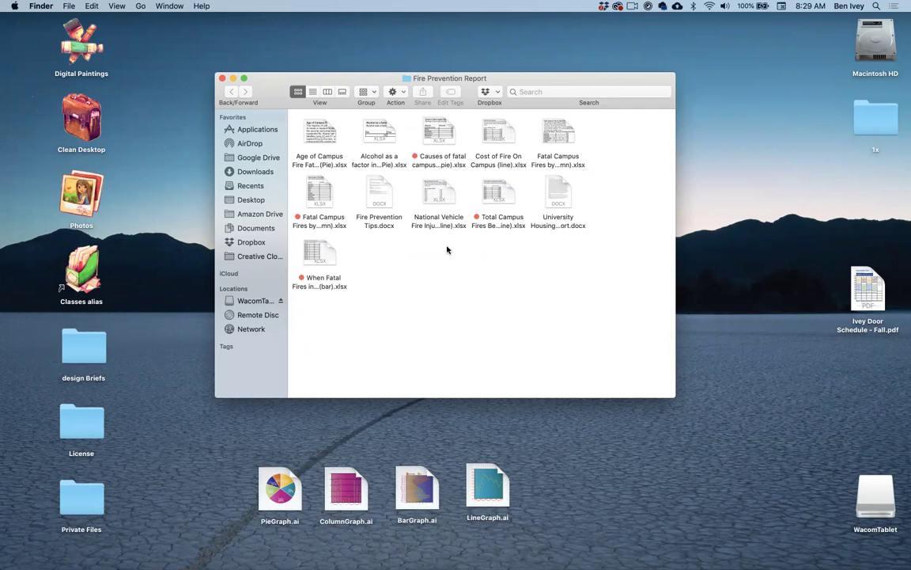
Preview the University Housing Fires Report and Fire Prevention Tips documents in the folder, closing each preview
left_click(555, 194)
key("space")
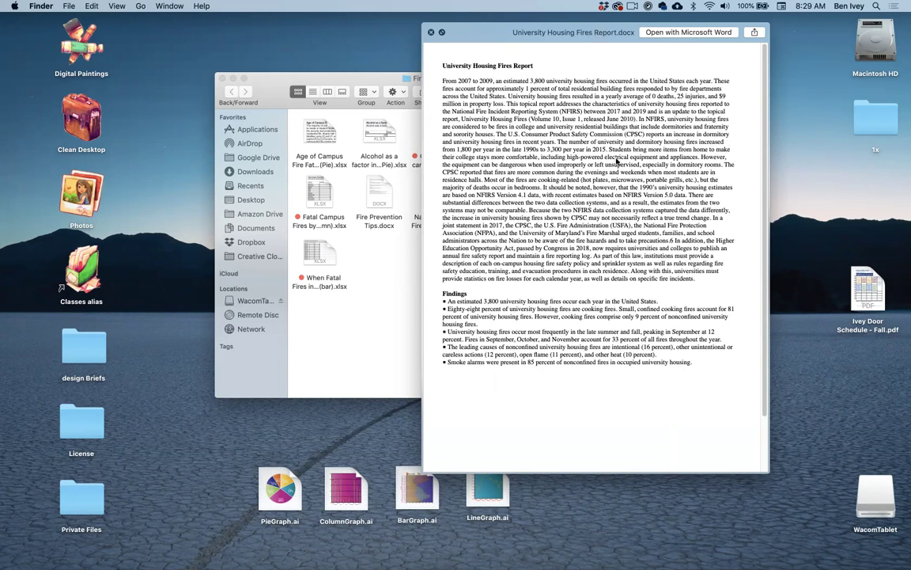
key("space")
left_click(376, 185)
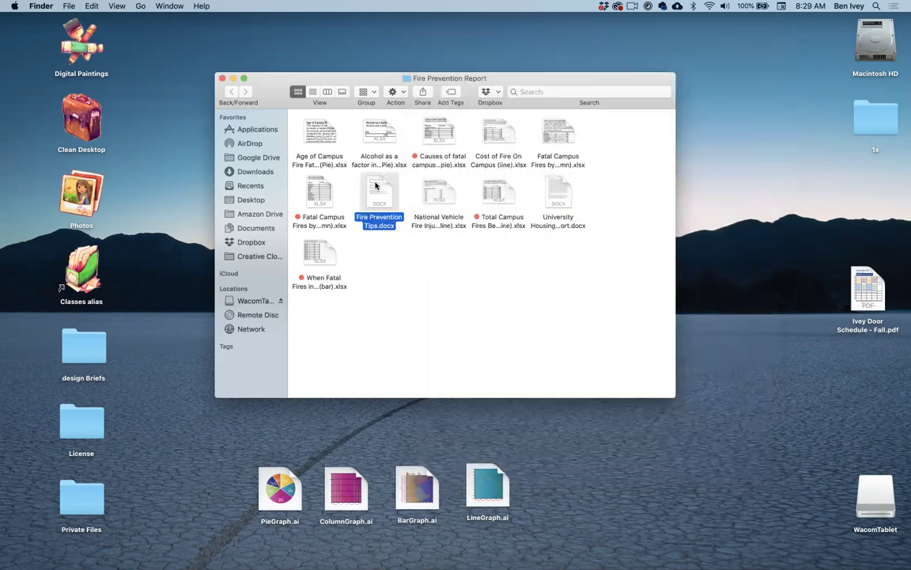
key("space")
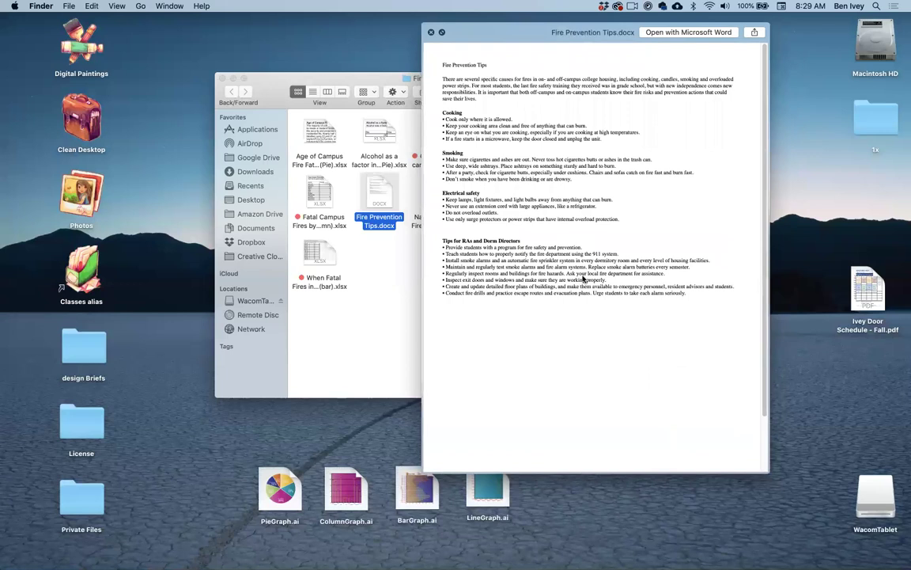
key("space")
left_click(485, 302)
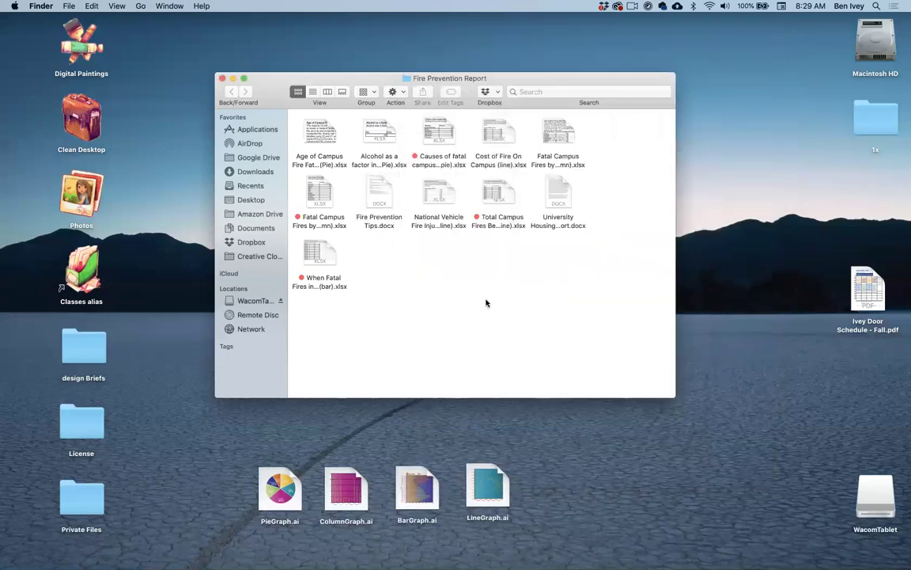
Preview the National Vehicle Fire Injuries (line) spreadsheet, enlarge the preview to read its yearly figures, and close it
left_click(433, 205)
key("space")
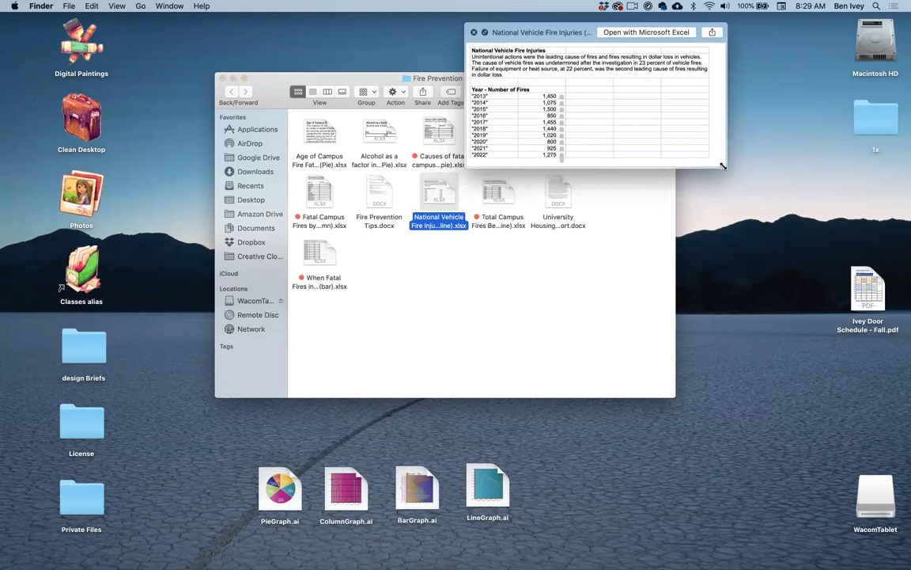
left_click_drag(722, 166, 755, 241)
scroll(534, 81, "up", 5)
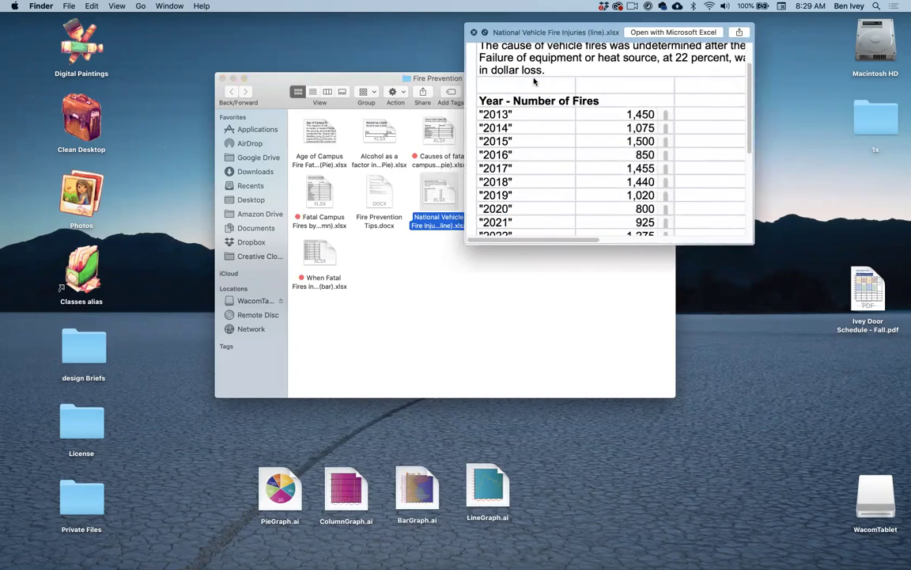
scroll(534, 82, "down", 3)
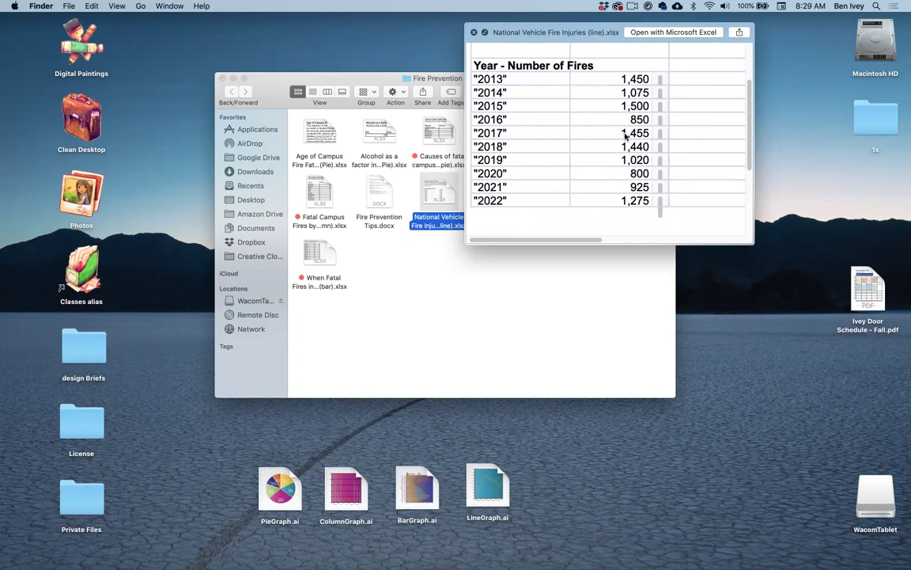
key("space")
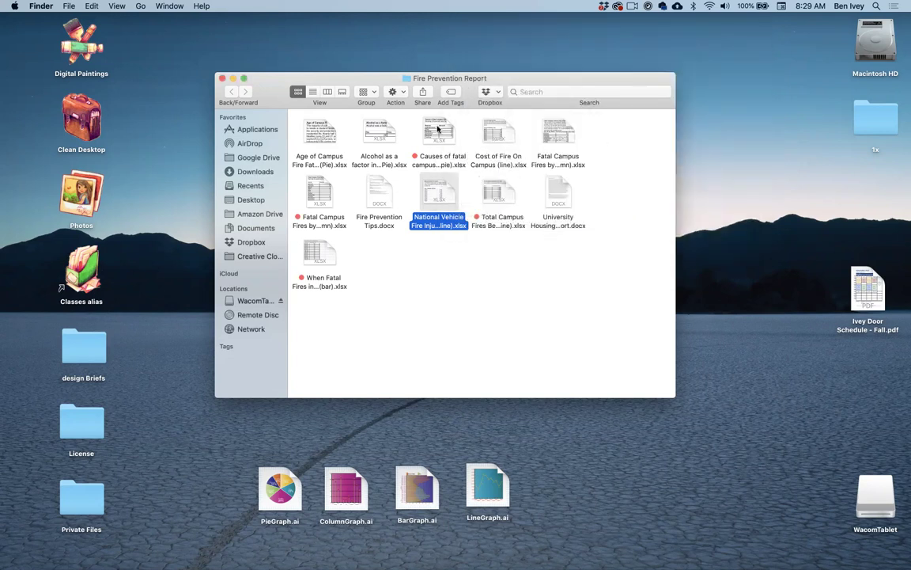
Open the Causes of fatal campus fires (pie).xlsx workbook in Excel and enlarge its data table for reading
double_click(439, 133)
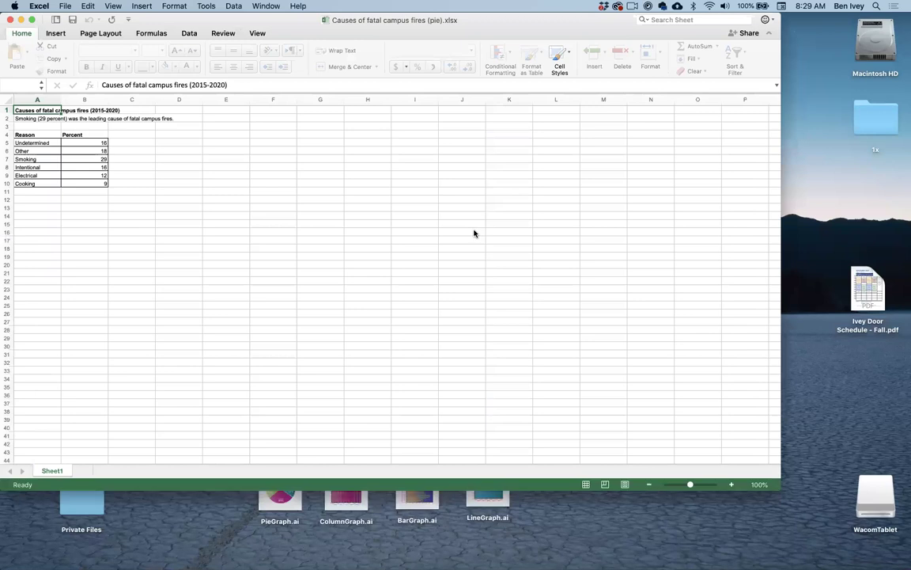
scroll(66, 206, "up", 5)
scroll(66, 205, "up", 5)
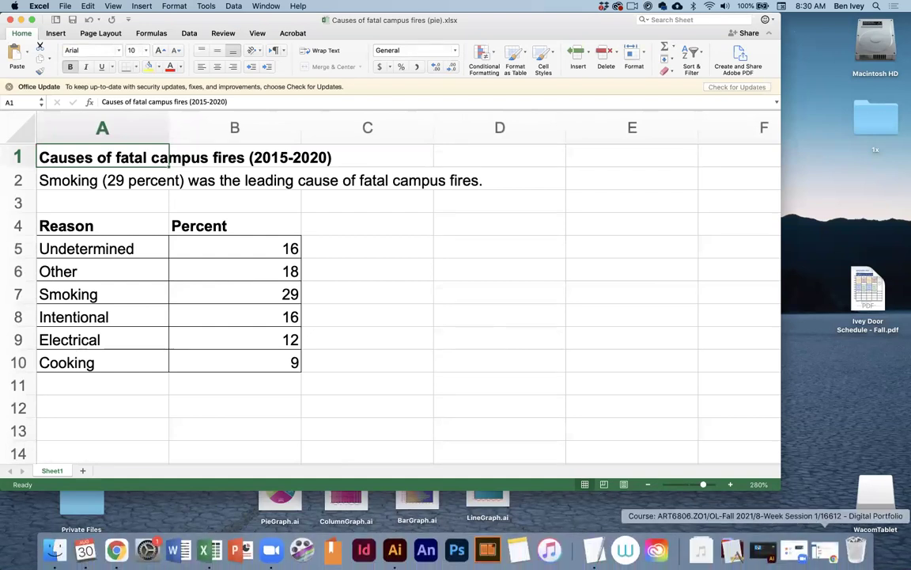
Switch to Chrome to view the Total Campus Fires Between 2010-2020 (Line) sheet, and return to the Excel workbook
left_click(764, 552)
left_click(276, 20)
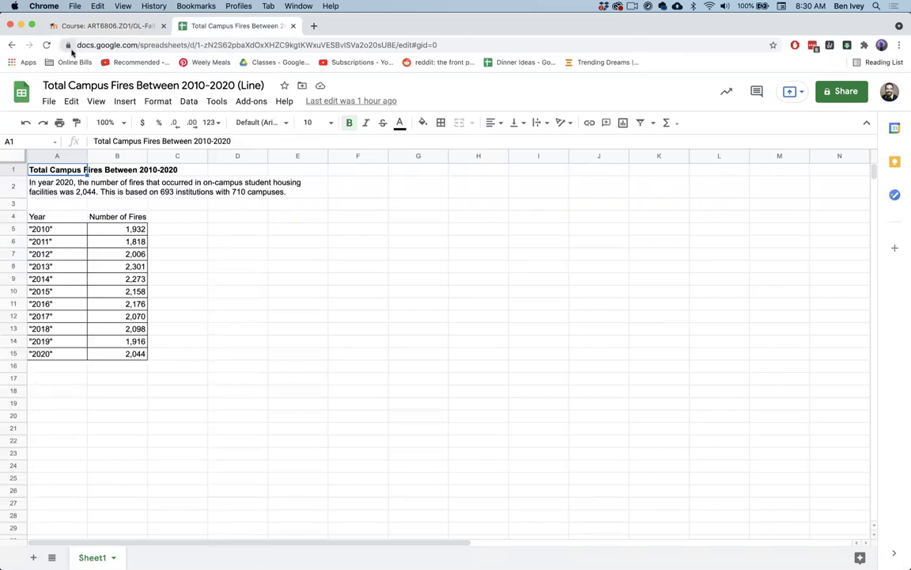
left_click(21, 25)
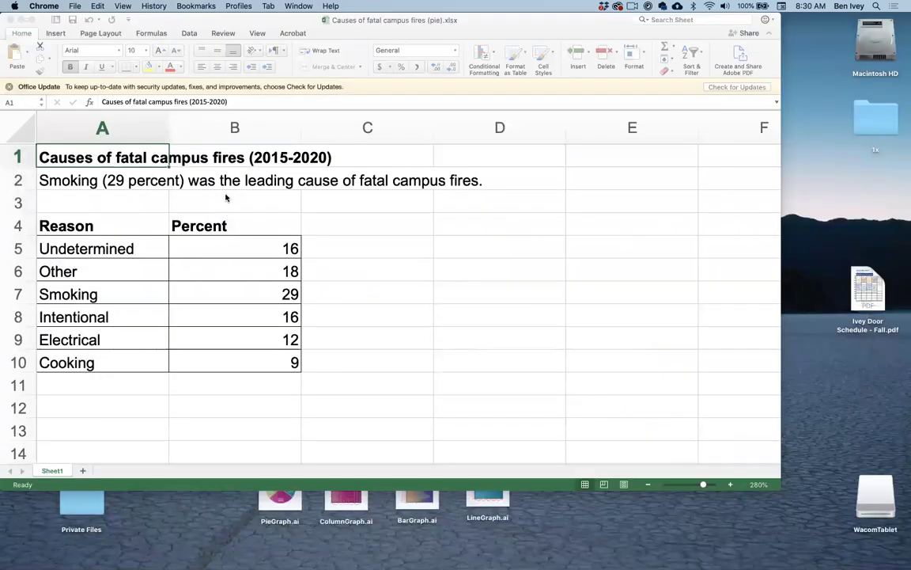
left_click(398, 310)
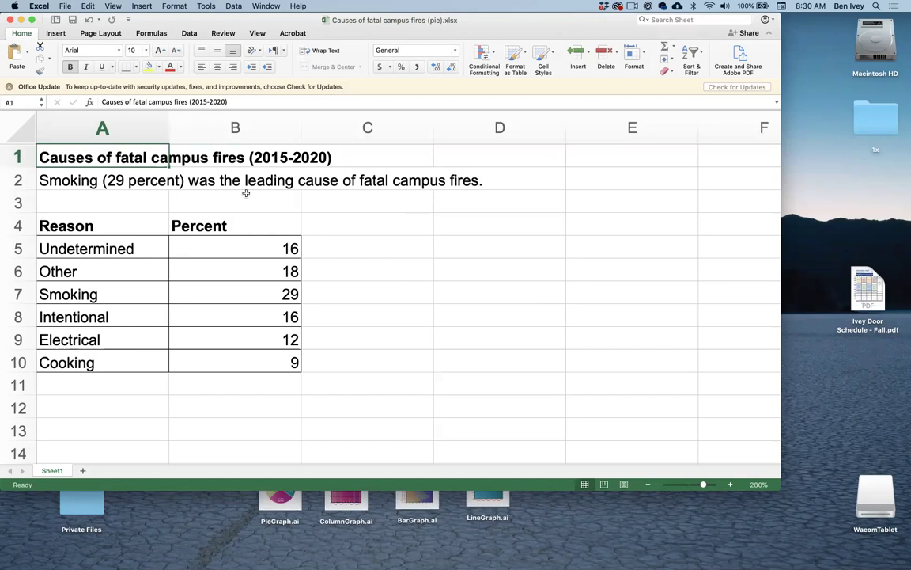
Preview the sample graphs PieGraph.ai, ColumnGraph.ai, BarGraph.ai and LineGraph.ai on the desktop, and return to the Excel workbook
left_click(230, 510)
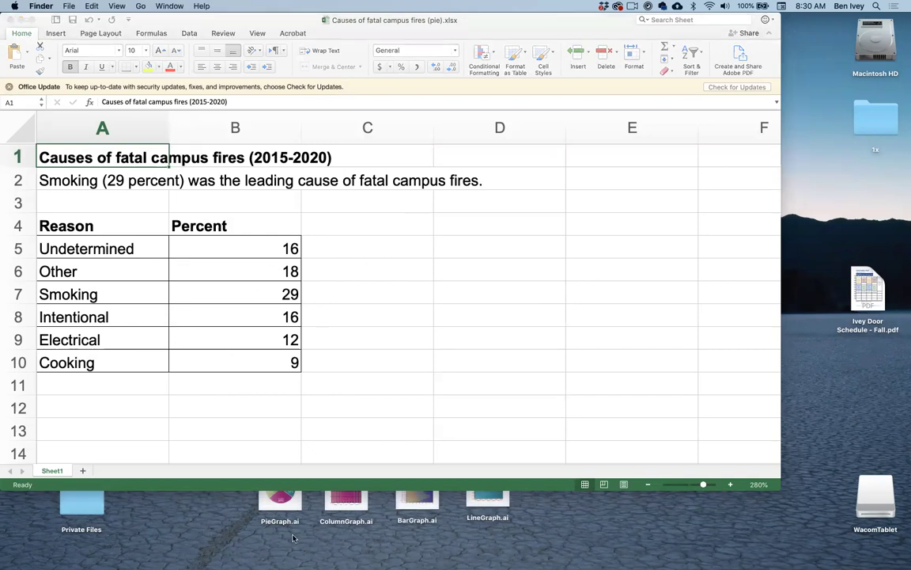
left_click(281, 502)
key("space")
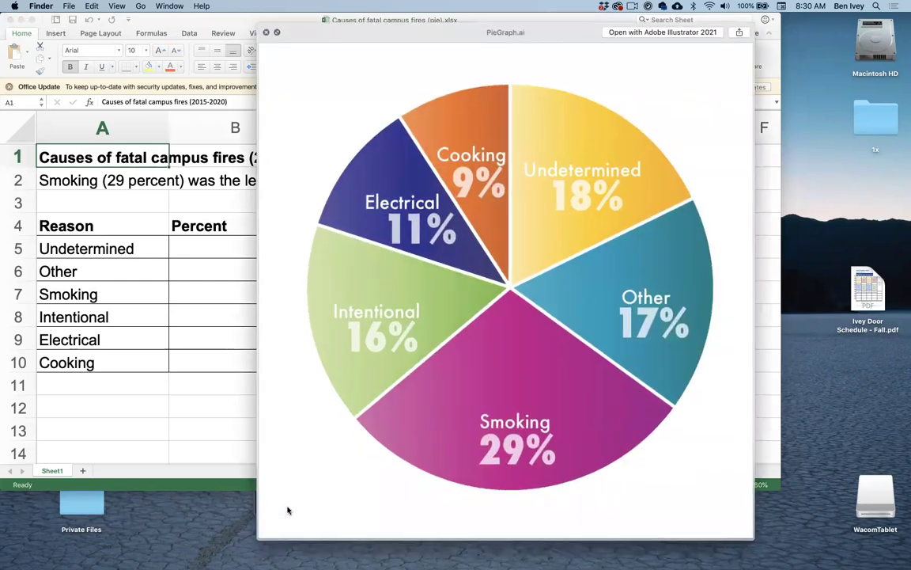
key("Left")
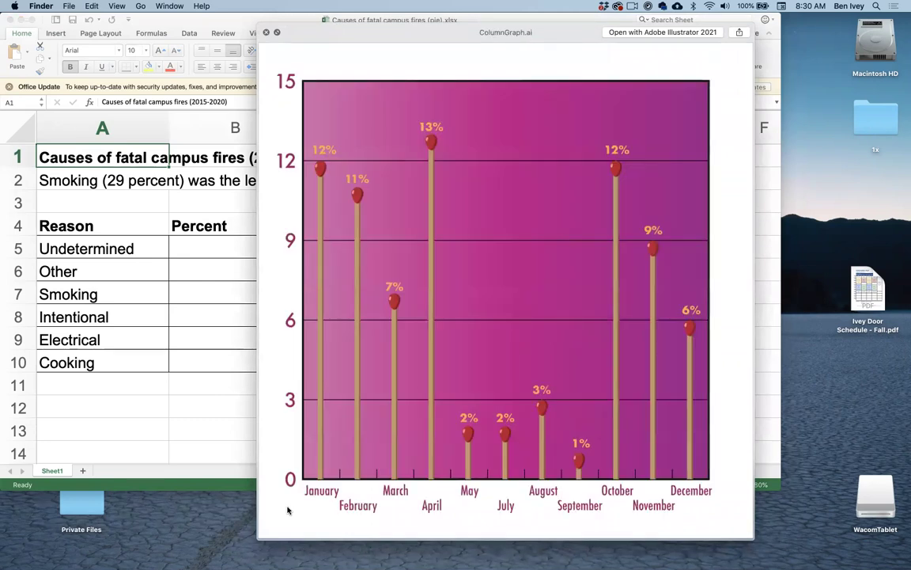
key("Left")
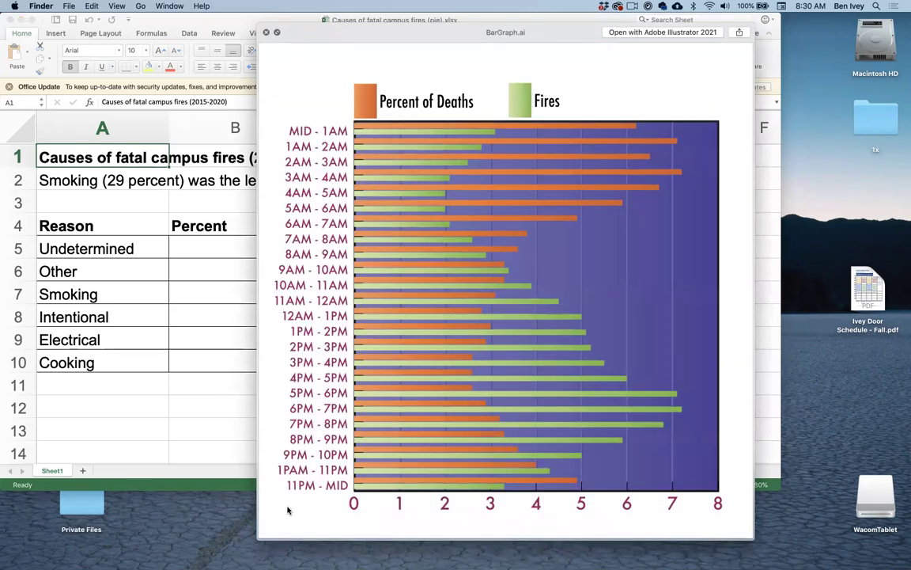
key("Left")
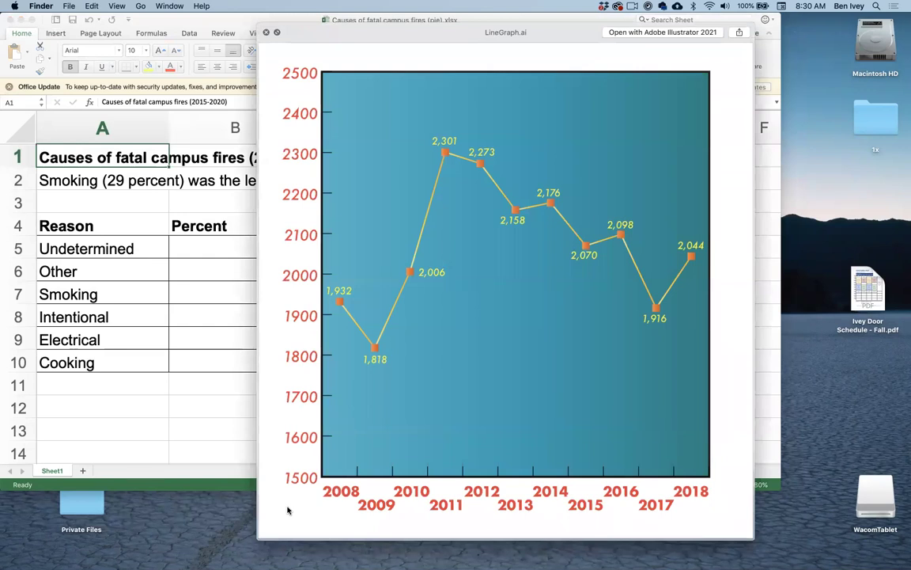
key("Right")
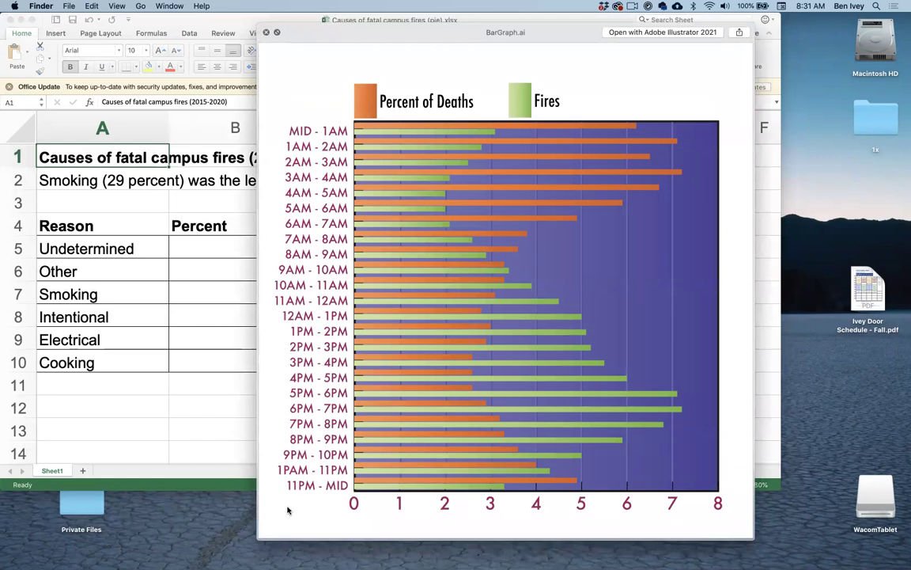
key("Down")
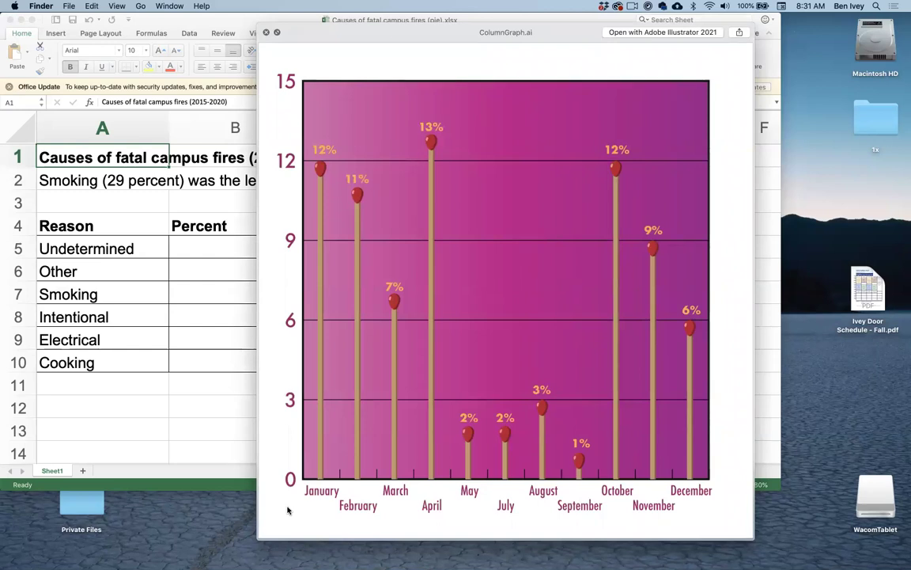
key("Down")
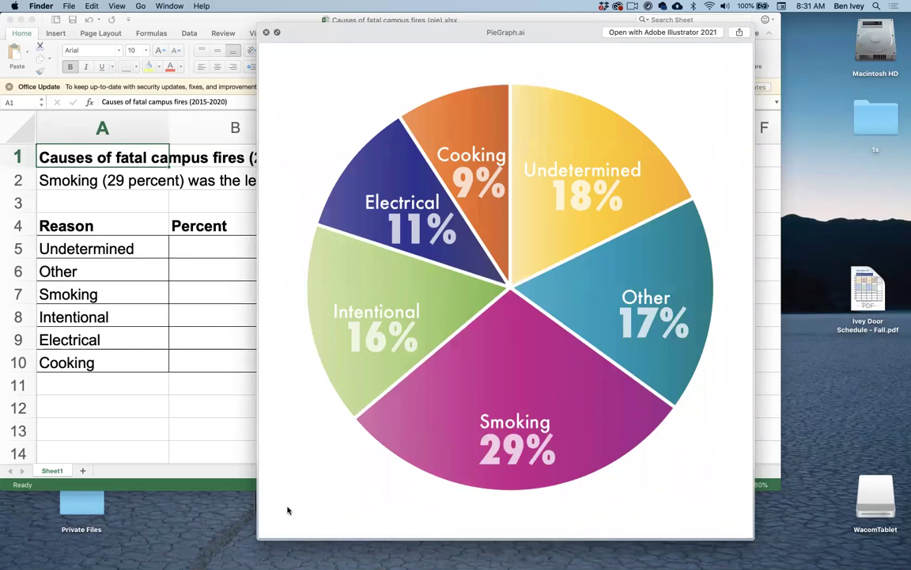
key("space")
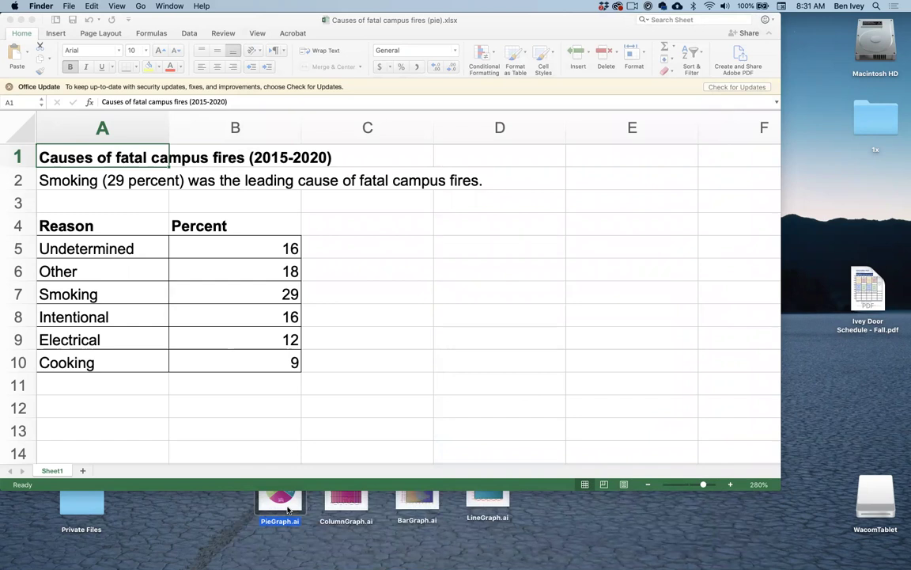
left_click(281, 422)
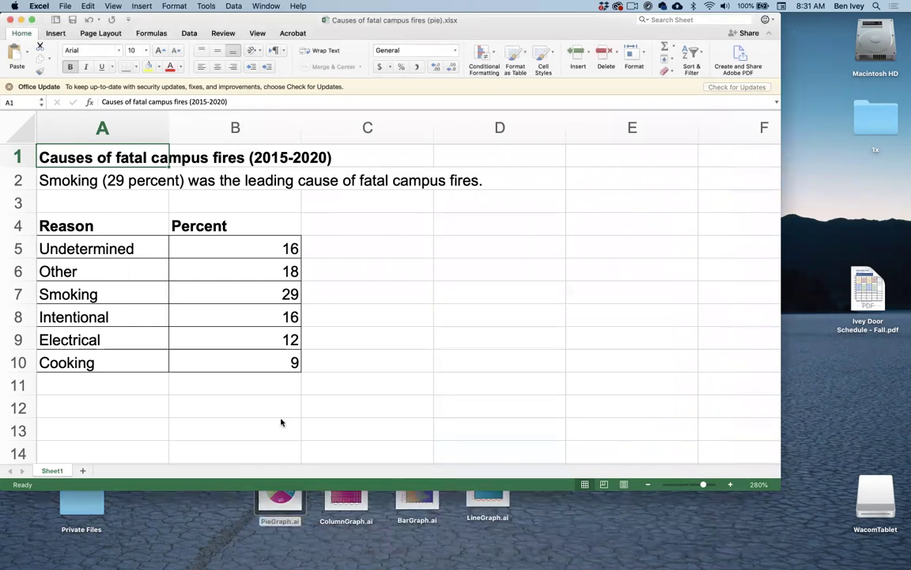
Switch to Adobe Illustrator 2021 and create a new Letter document of 612 x 792 pt
mouse_move(394, 549)
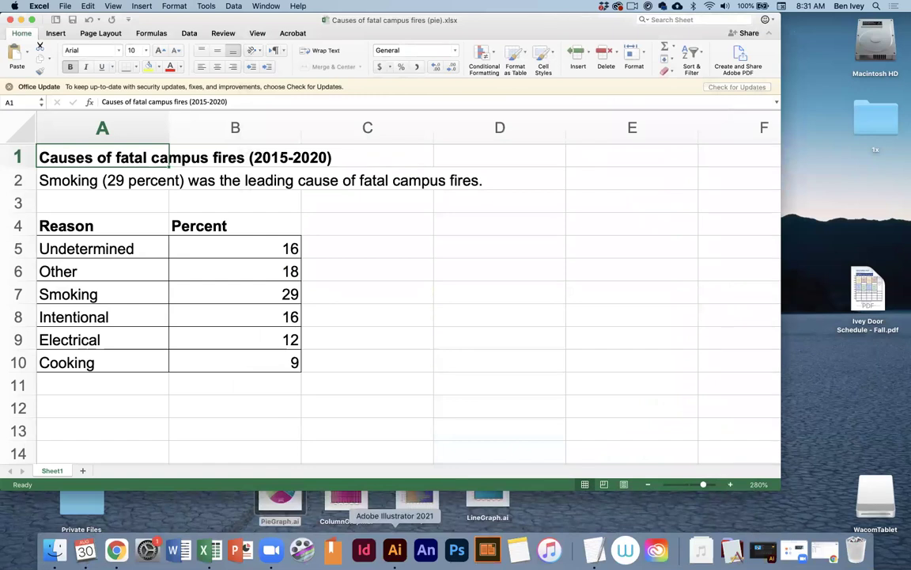
left_click(394, 549)
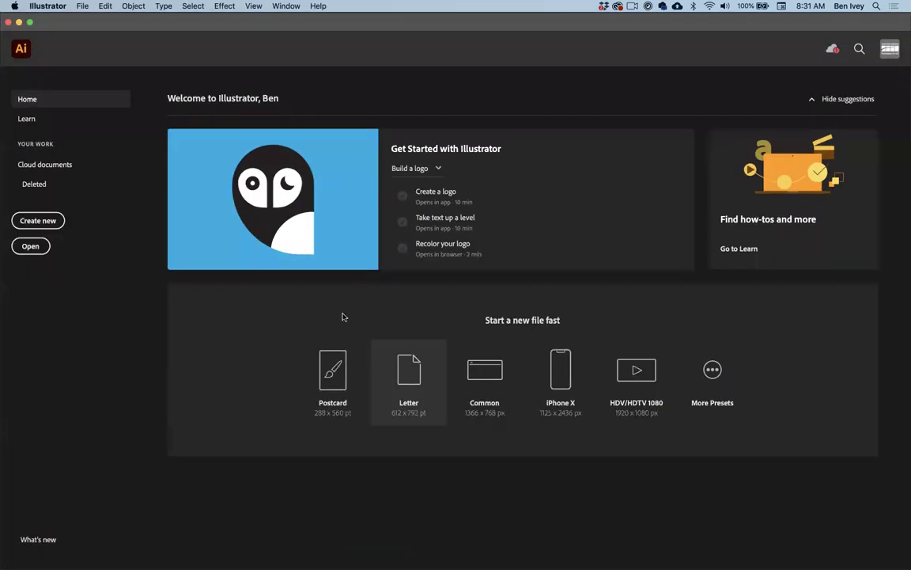
left_click(409, 372)
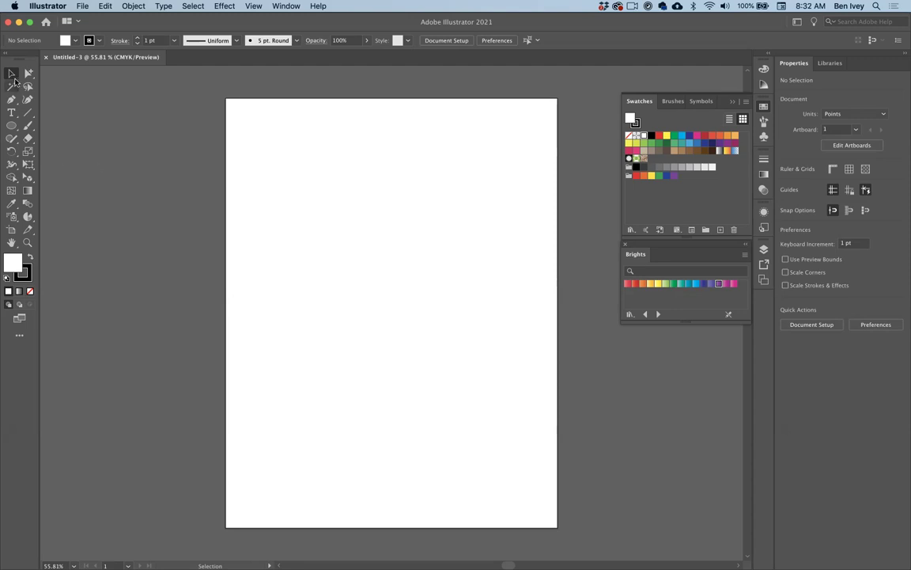
Create a pie graph 8 in wide and 8 in high on the artboard with the Pie Graph tool
left_click(30, 217)
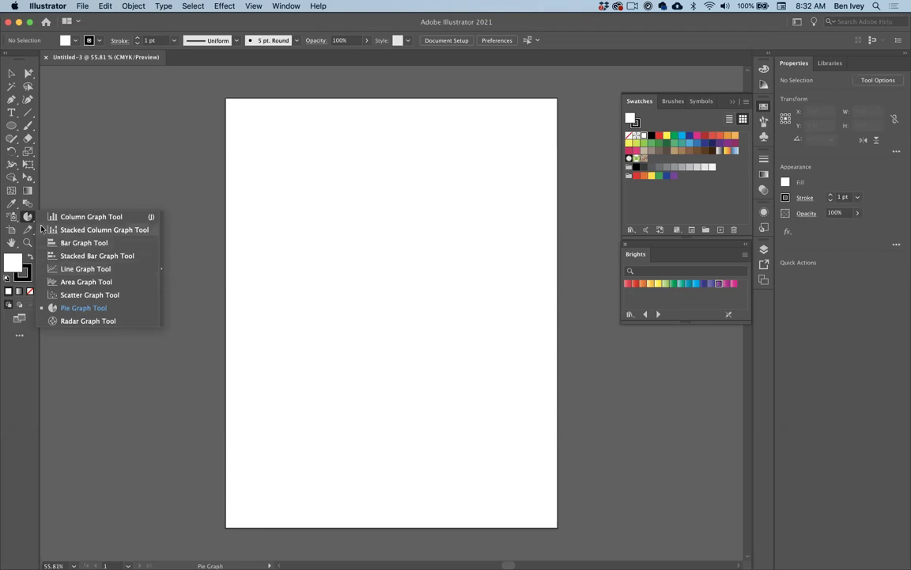
left_click(84, 308)
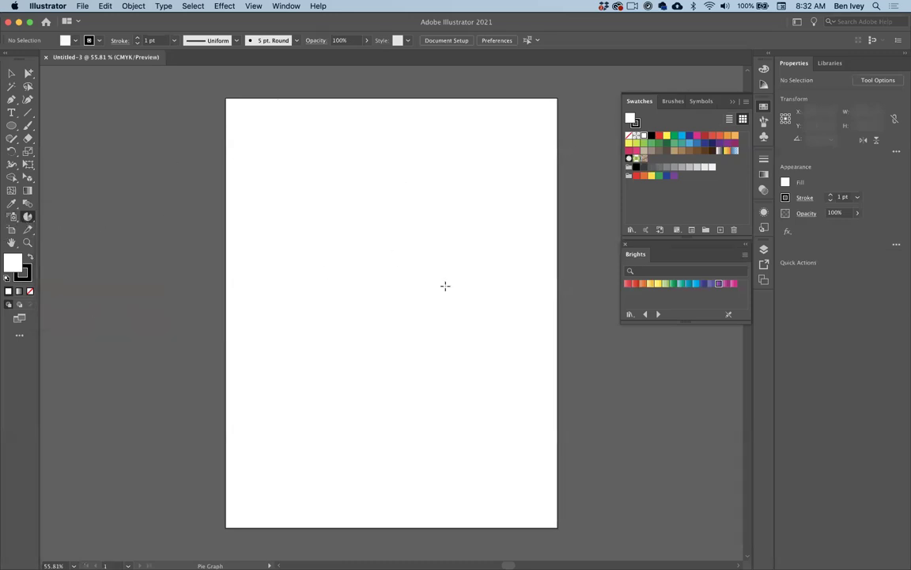
left_click(379, 283)
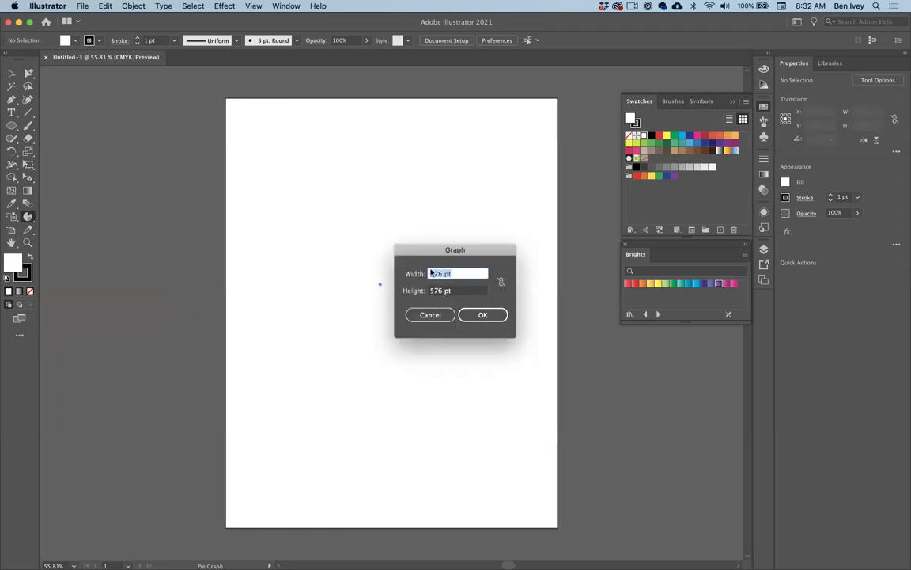
left_click_drag(454, 254, 527, 244)
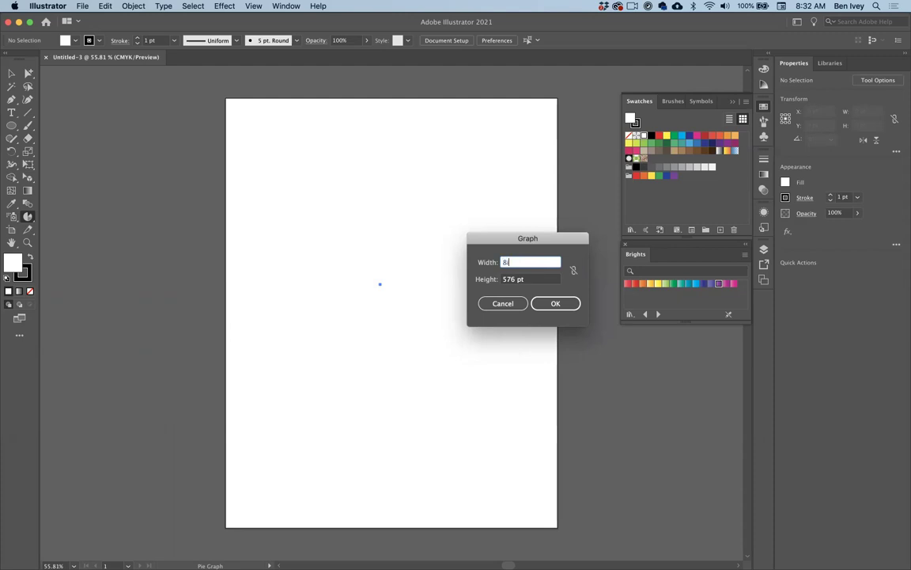
key("Tab")
type("8in")
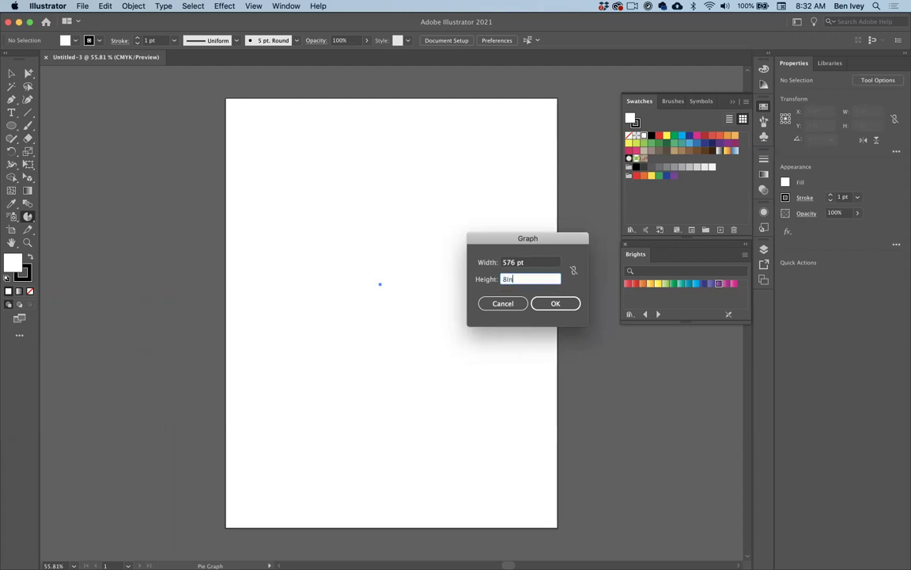
key("Tab")
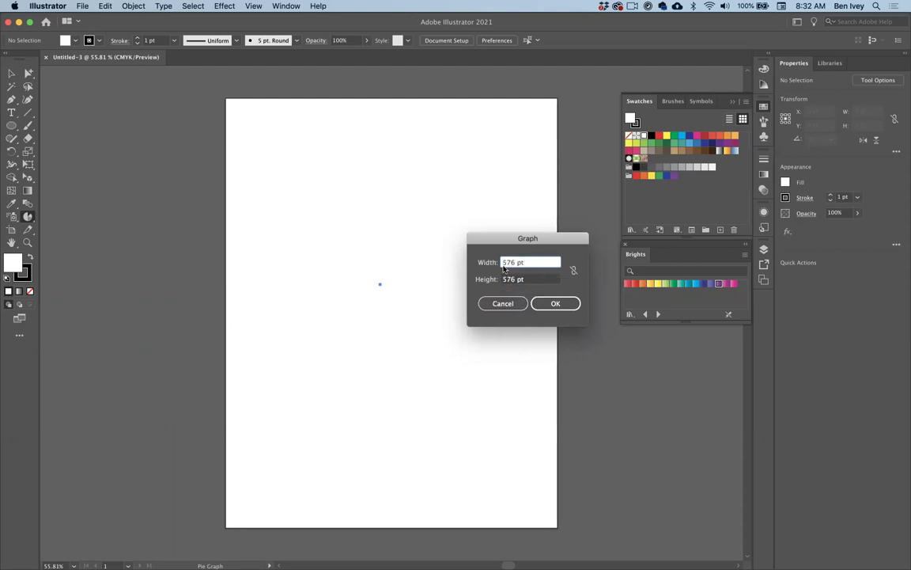
left_click(575, 301)
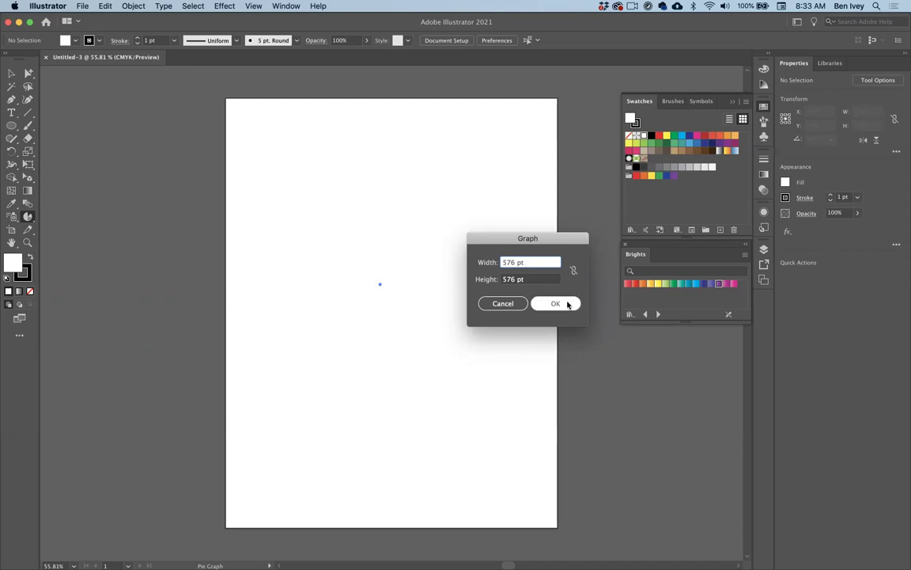
scroll(522, 361, "right", 5)
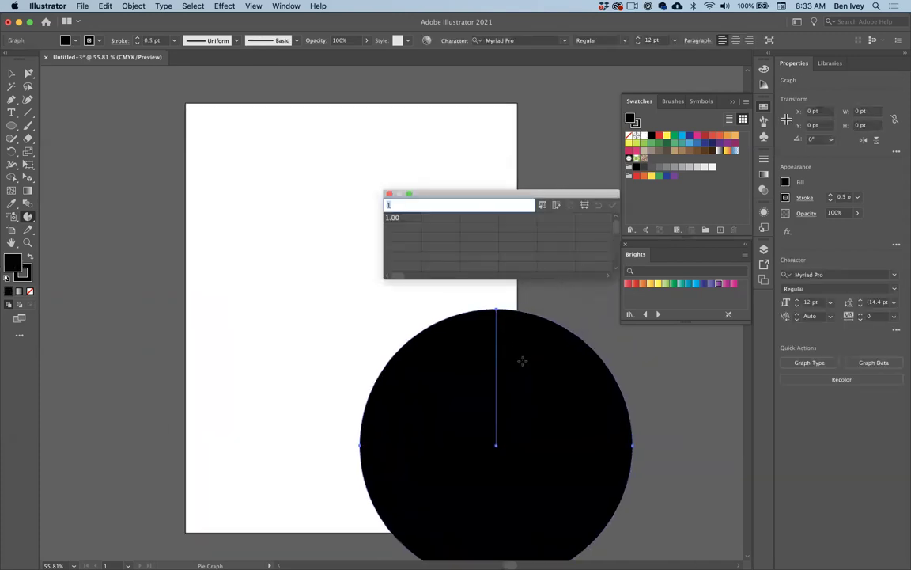
scroll(522, 361, "down", 3)
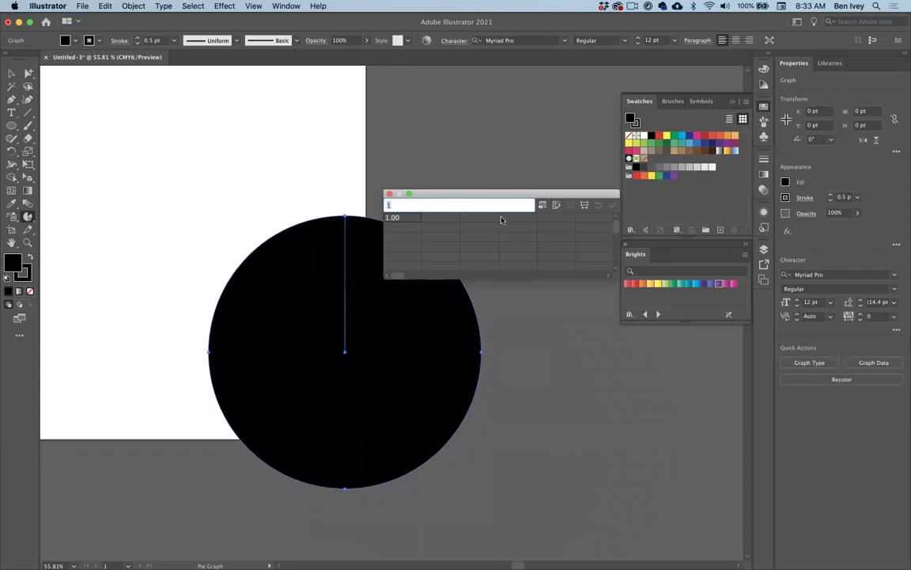
left_click_drag(508, 196, 542, 277)
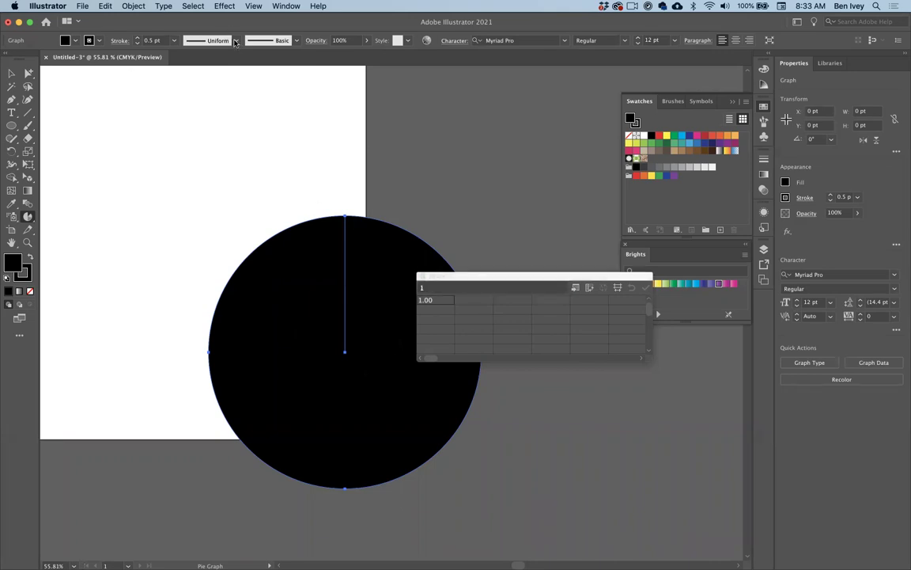
Switch to the Excel workbook and copy the reasons and percentages in cells A5:B10
double_click(212, 29)
left_click(377, 27)
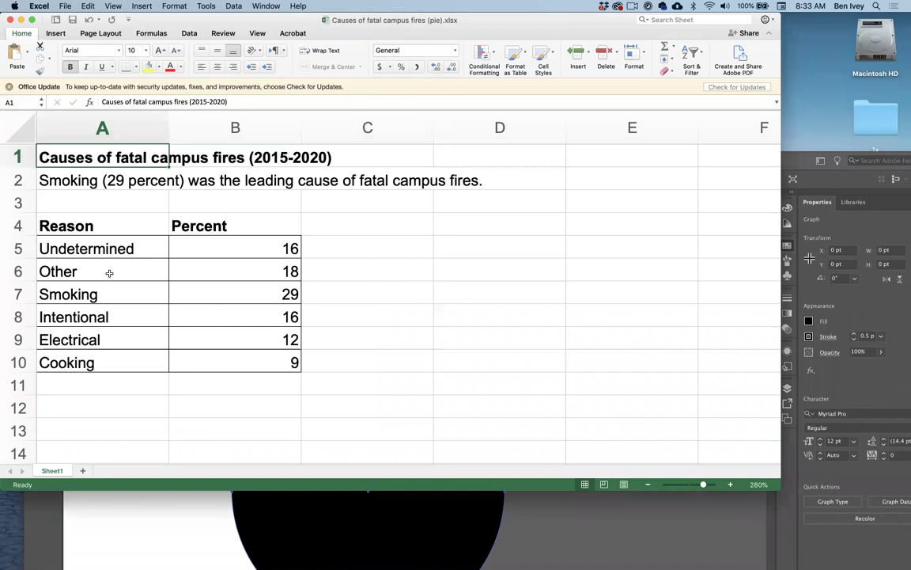
left_click_drag(81, 248, 208, 355)
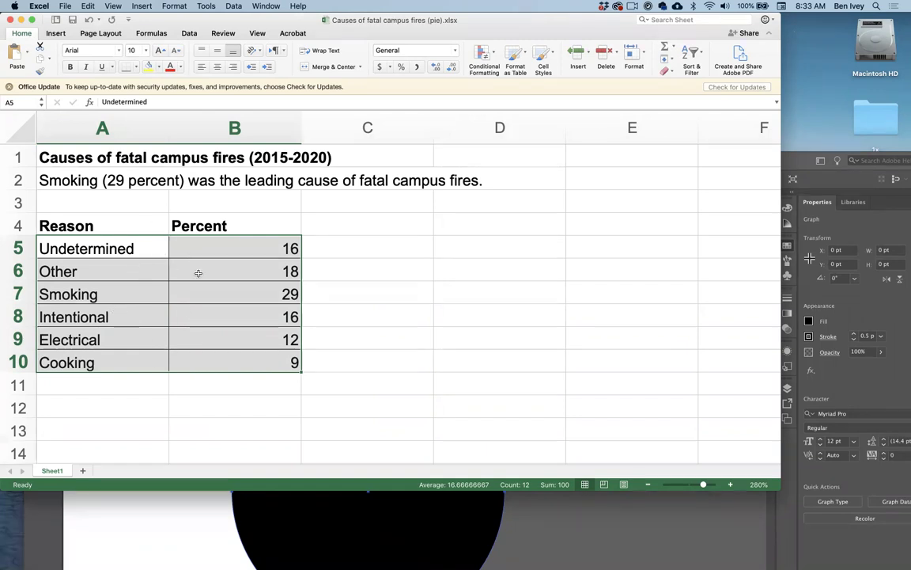
left_click(89, 5)
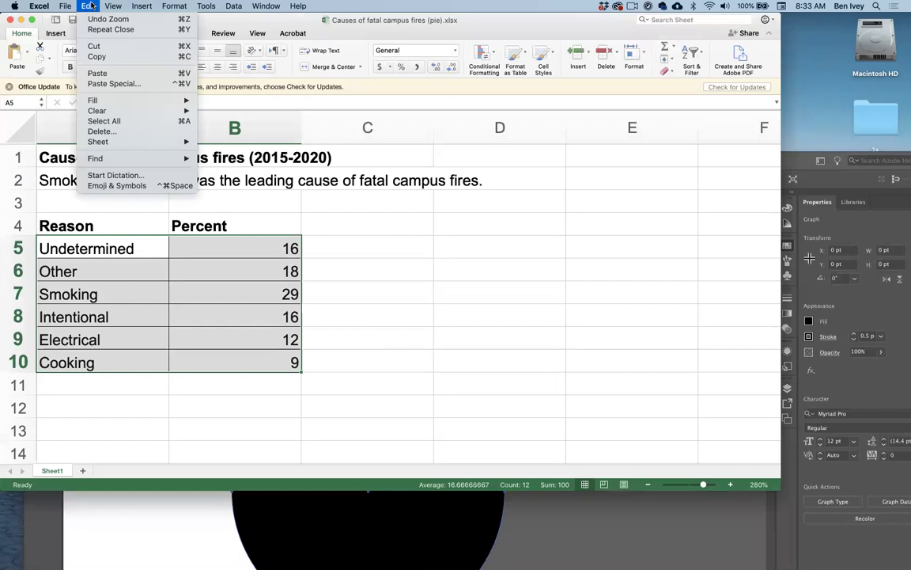
left_click(98, 58)
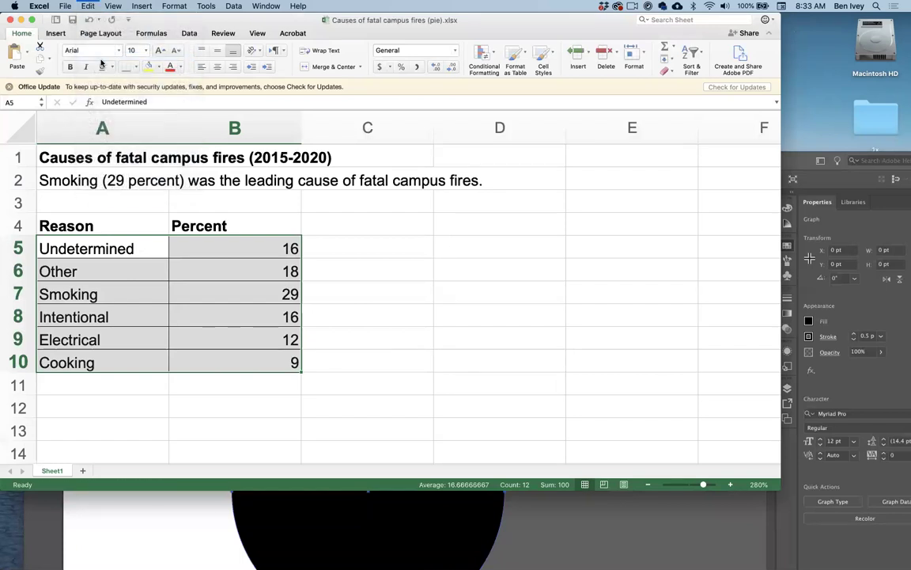
Return to Illustrator and paste the copied reasons and percentages into the pie graph's data table
left_click(797, 163)
double_click(796, 162)
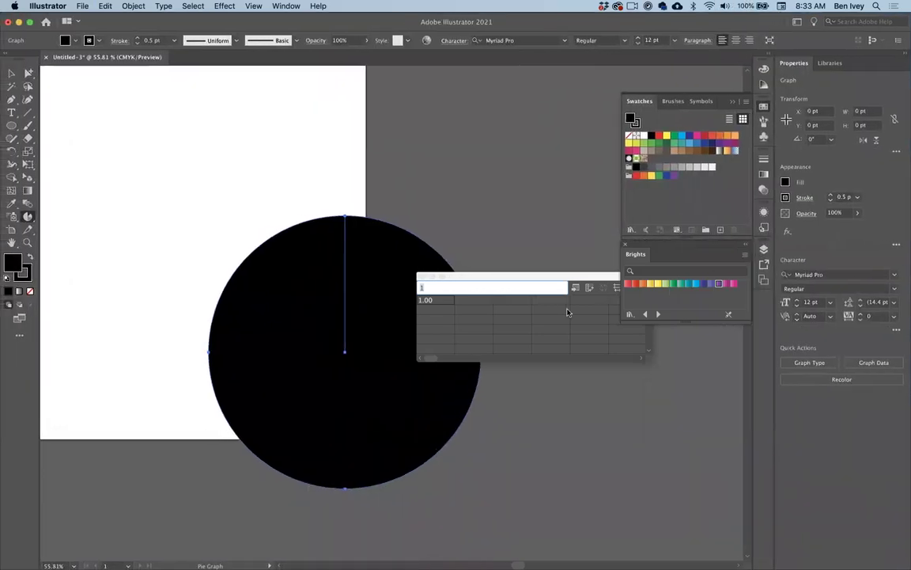
left_click_drag(491, 278, 479, 321)
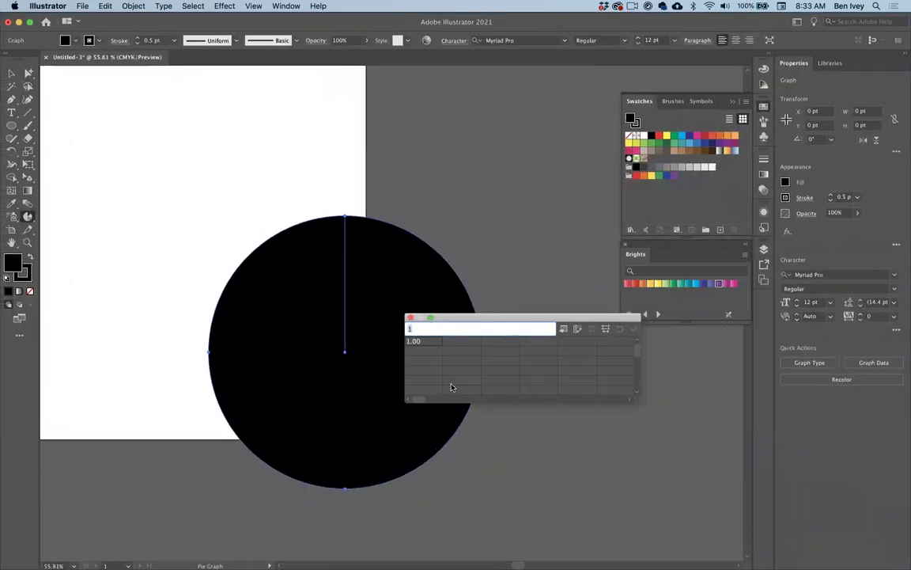
left_click(105, 6)
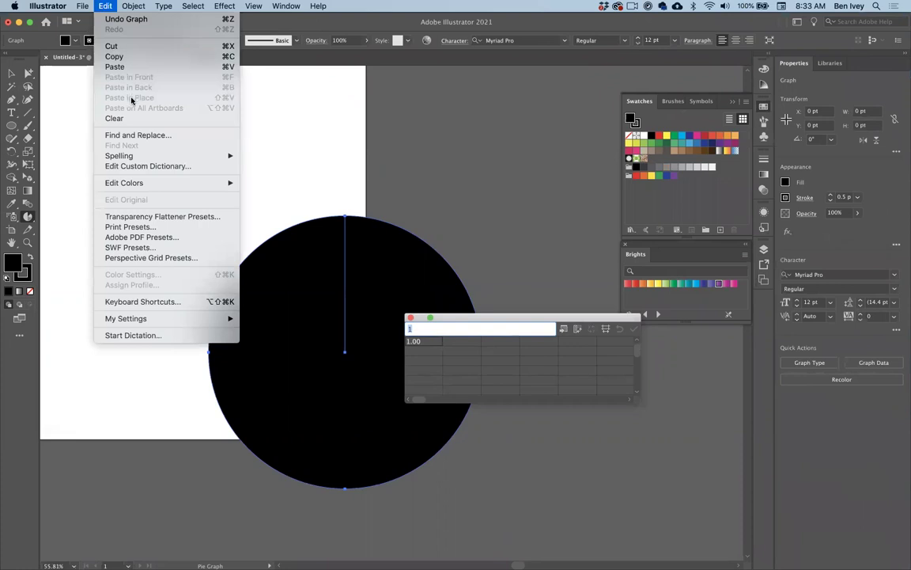
left_click(131, 68)
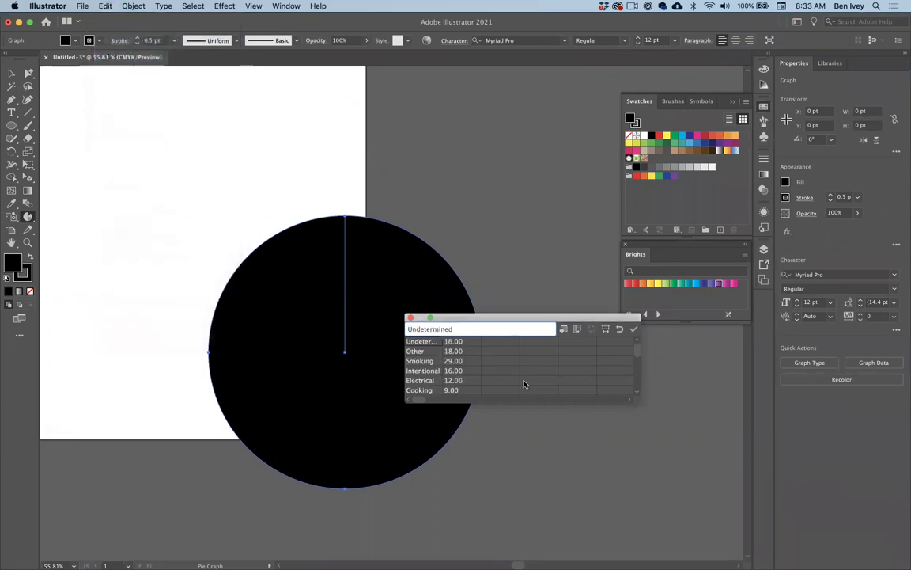
Enlarge the graph data window, go through the percentage cells and apply the pasted data to the graph
left_click_drag(631, 409, 715, 481)
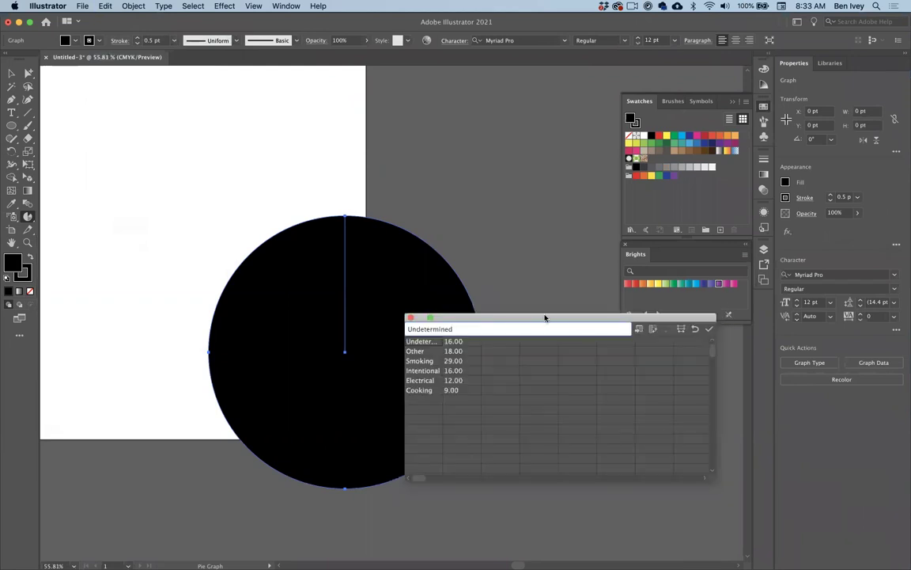
left_click_drag(545, 317, 621, 288)
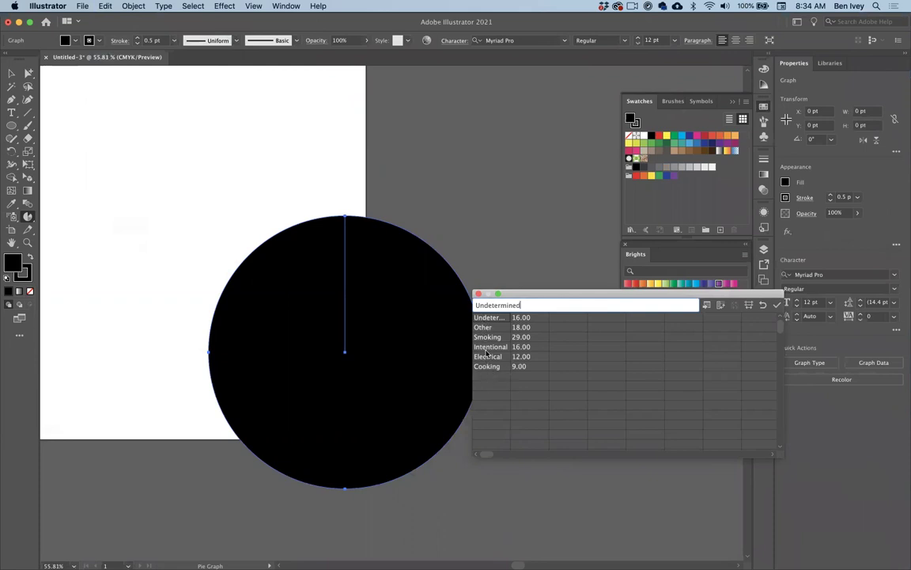
left_click(521, 356)
key("Down")
key("Up")
key("Up")
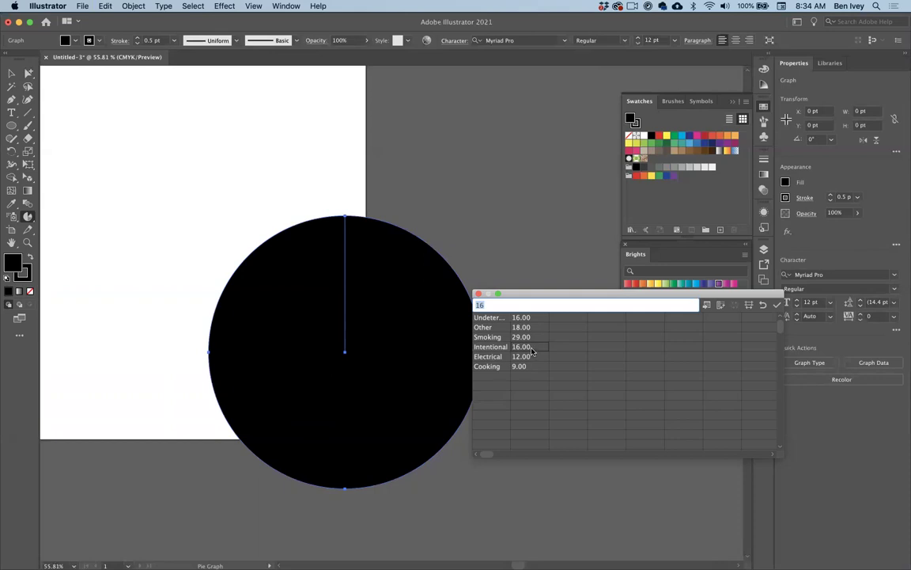
left_click(778, 306)
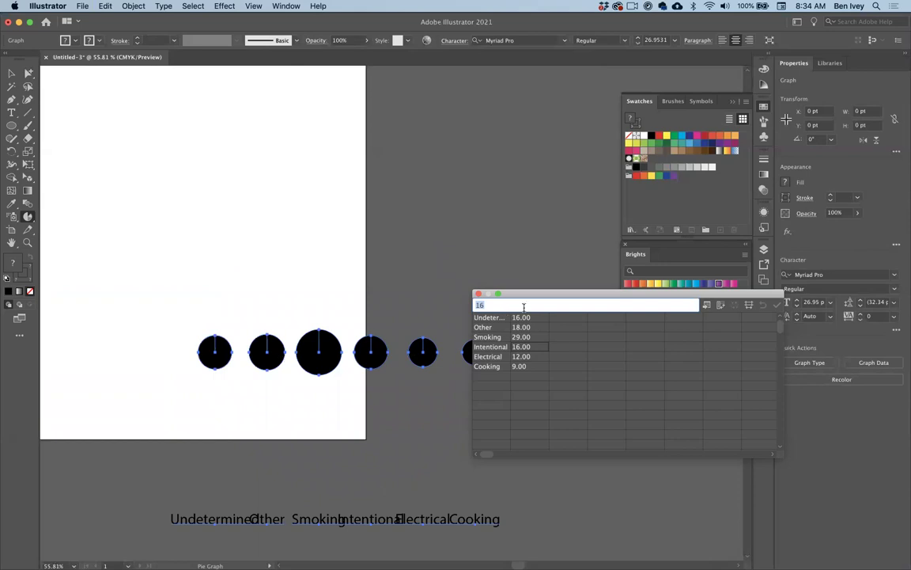
Transpose the graph data's rows and columns, apply the change to form one pie, and close the data window
left_click_drag(520, 295, 578, 228)
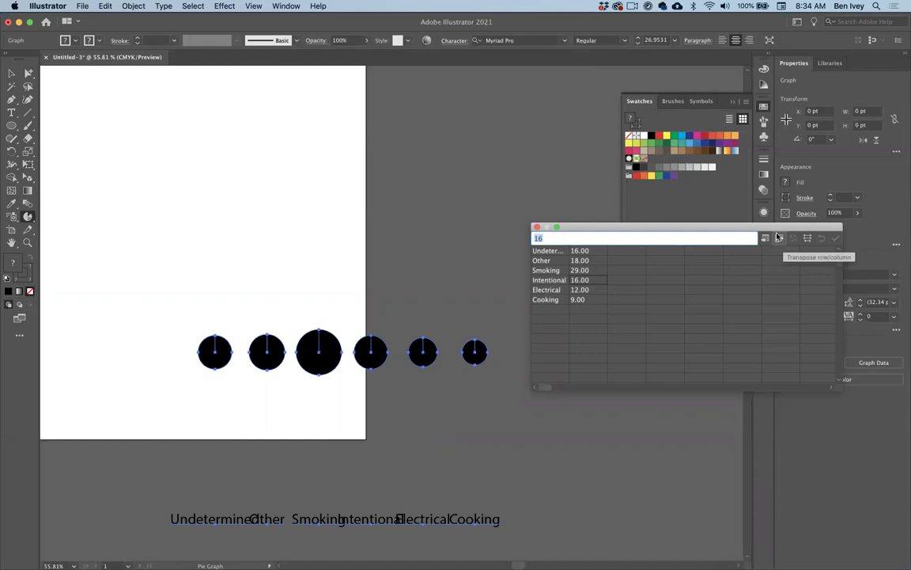
left_click(779, 239)
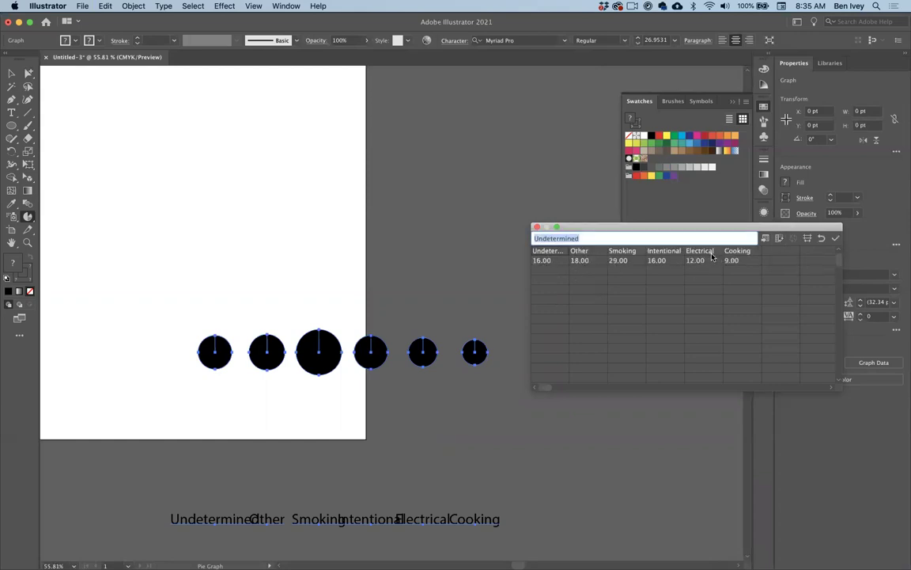
left_click(837, 239)
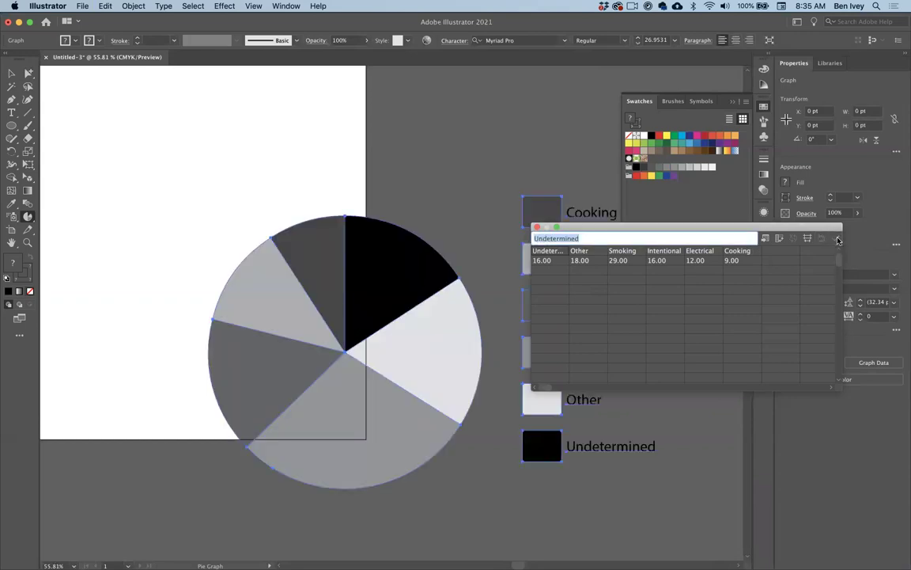
left_click_drag(633, 228, 767, 217)
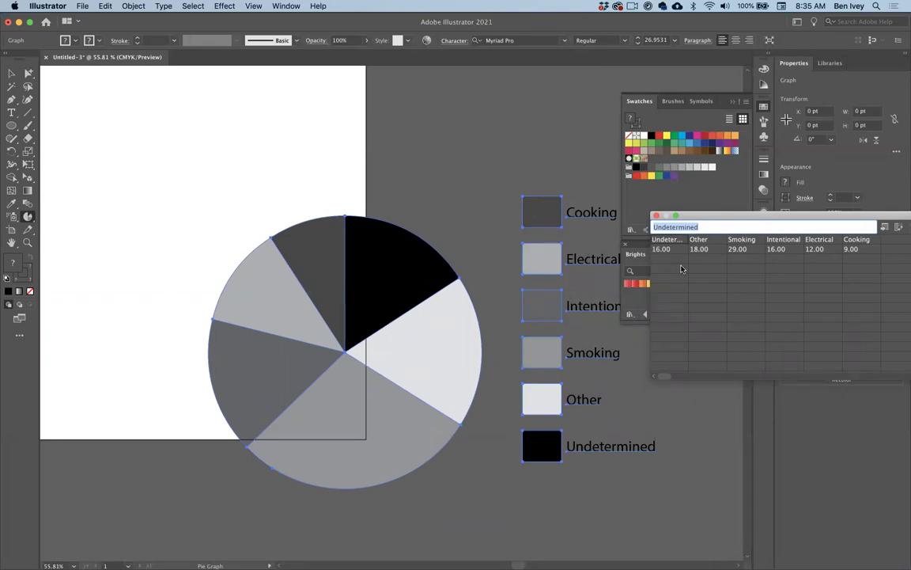
left_click_drag(722, 219, 411, 239)
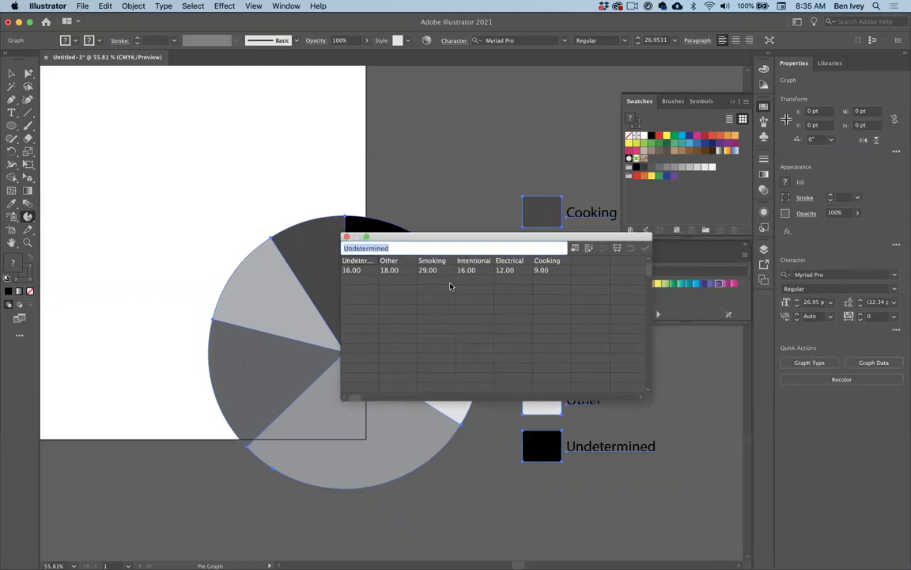
left_click(346, 236)
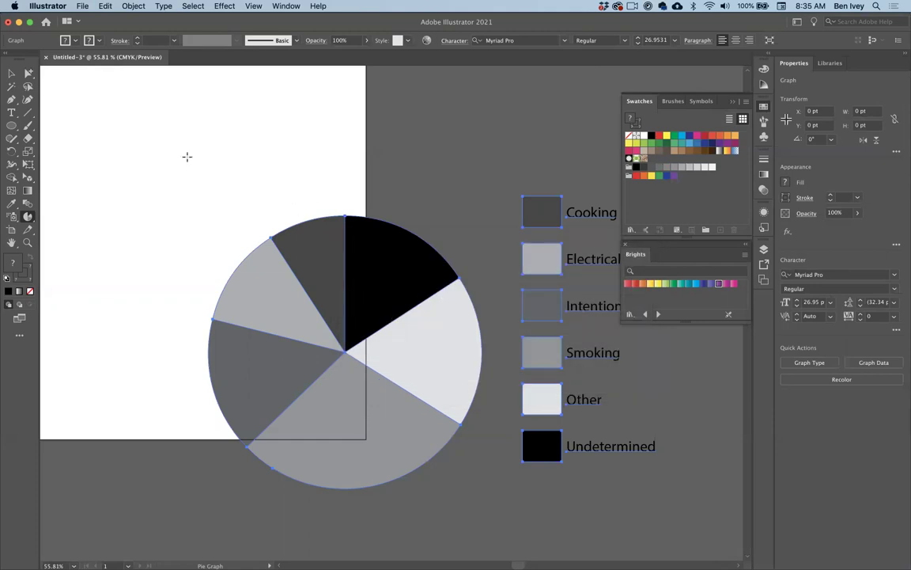
Move the whole pie graph with its legend up and left onto the artboard
left_click(13, 75)
left_click_drag(396, 342, 265, 231)
scroll(213, 234, "left", 5)
scroll(213, 234, "up", 2)
scroll(214, 235, "left", 3)
scroll(213, 234, "up", 1)
left_click_drag(352, 199, 330, 209)
scroll(349, 224, "left", 2)
scroll(350, 224, "up", 1)
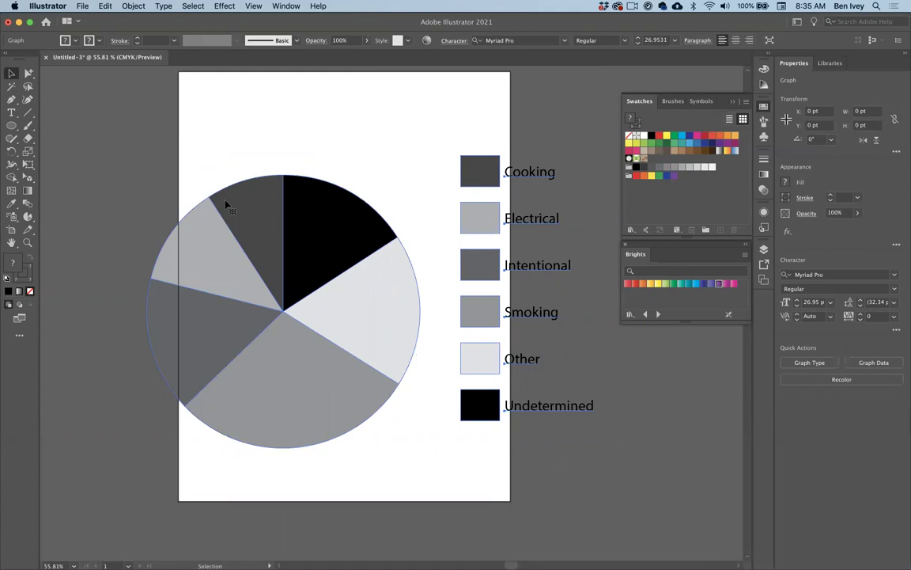
left_click_drag(204, 193, 210, 179)
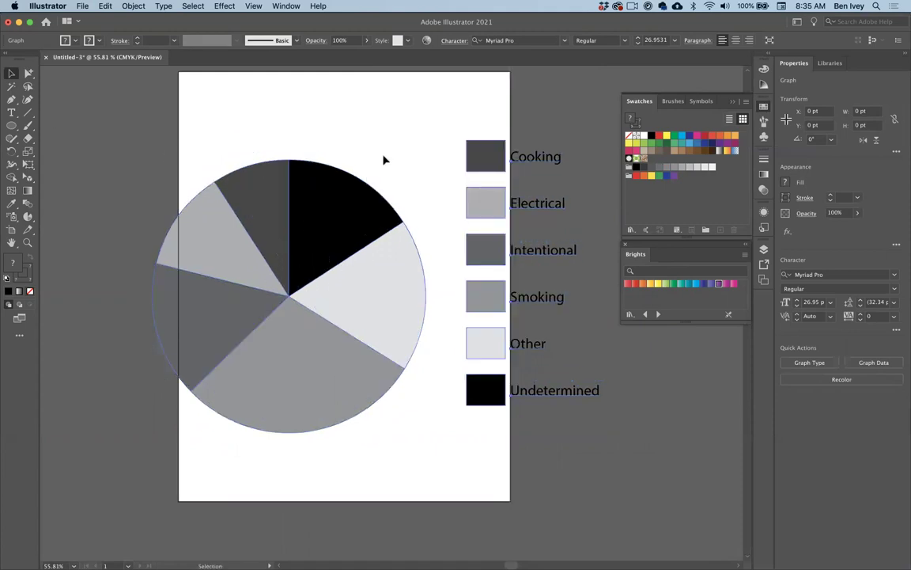
Scale the pie graph and legend down with the Scale tool and reposition them to fit within the artboard's width
left_click(13, 75)
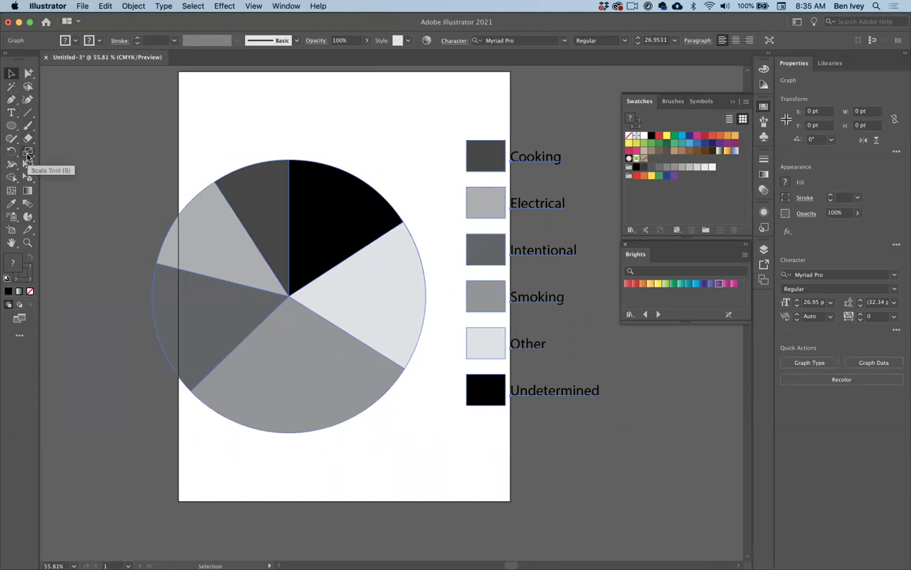
left_click(27, 154)
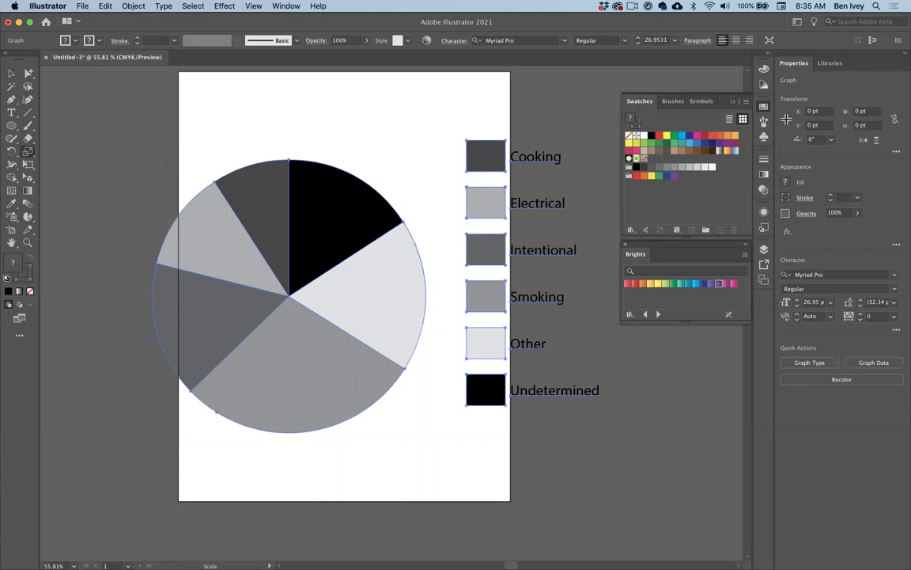
left_click_drag(166, 165, 216, 212)
scroll(331, 260, "up", 3)
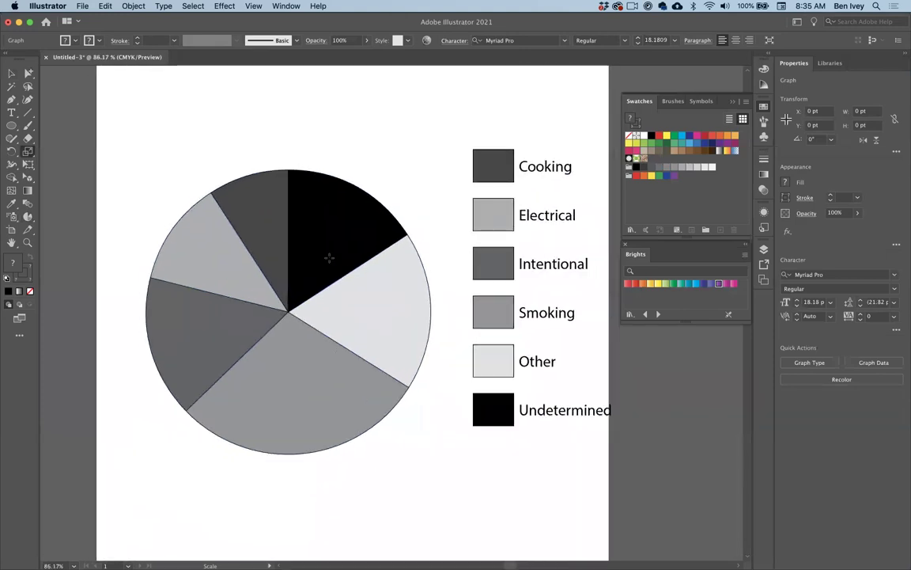
scroll(329, 257, "right", 2)
key("v")
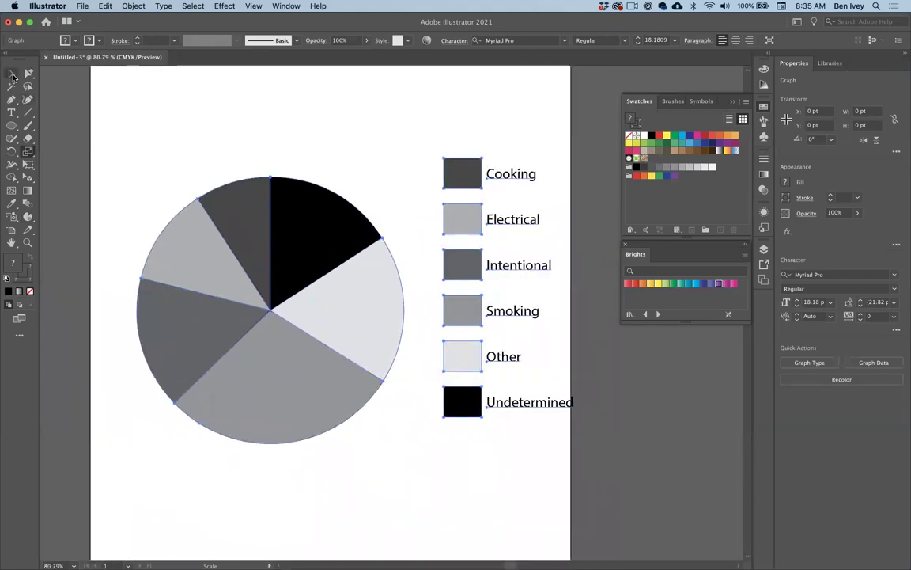
left_click_drag(188, 200, 173, 190)
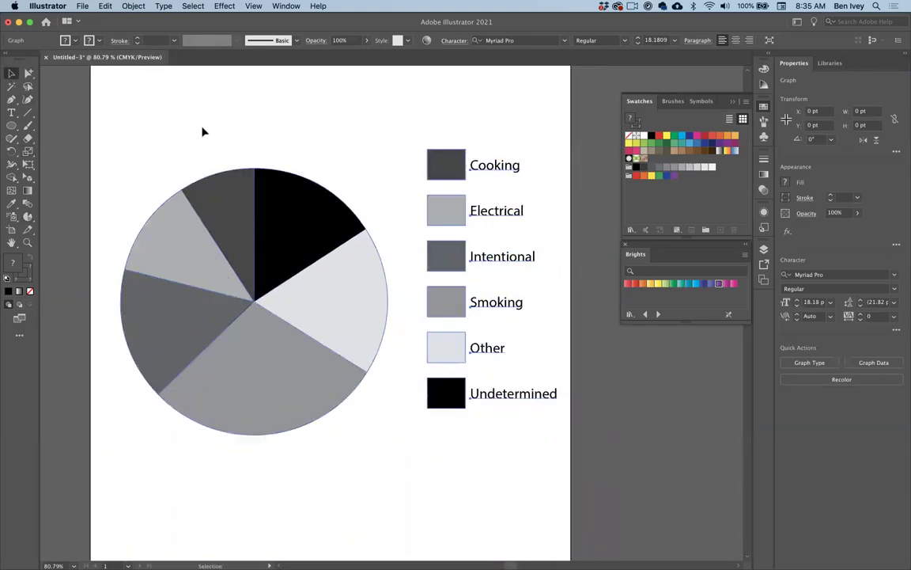
Set the selected pie graph's legend option to No Legend in its graph type settings and apply it
left_click(182, 125)
left_click(330, 285)
left_click(133, 6)
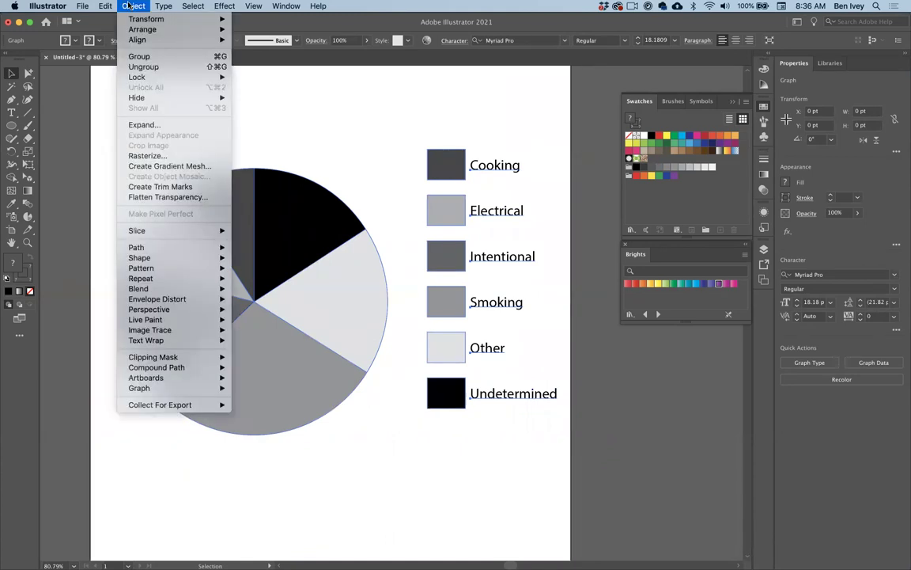
mouse_move(159, 391)
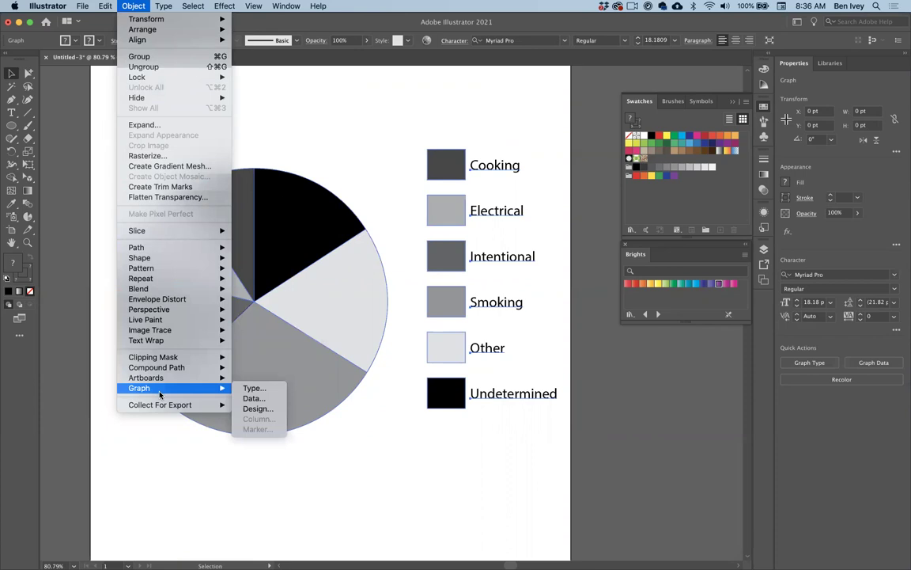
left_click(263, 393)
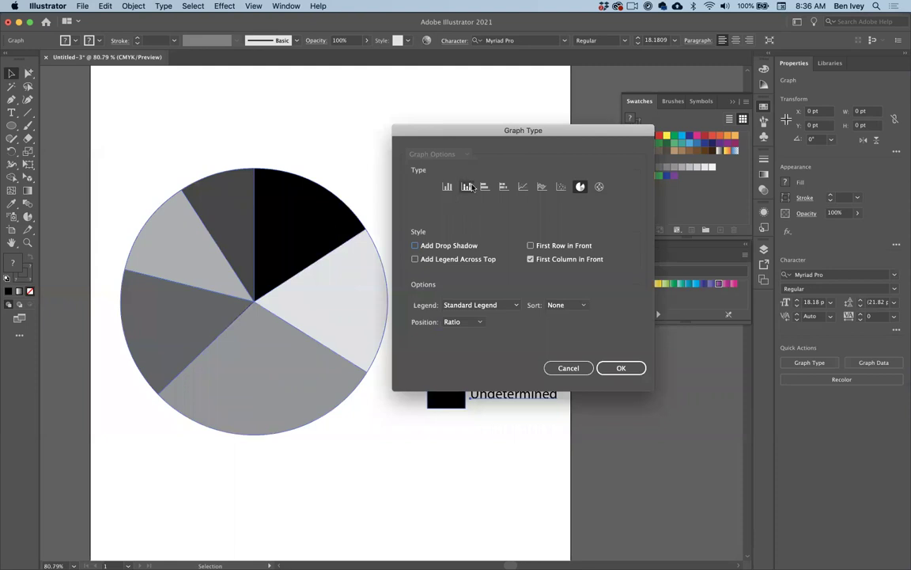
left_click_drag(461, 145, 664, 197)
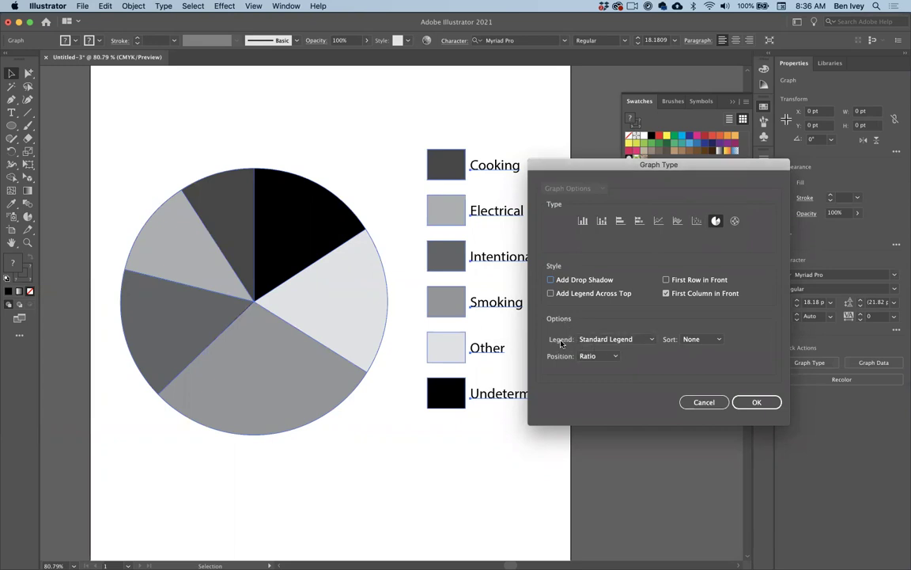
left_click(634, 339)
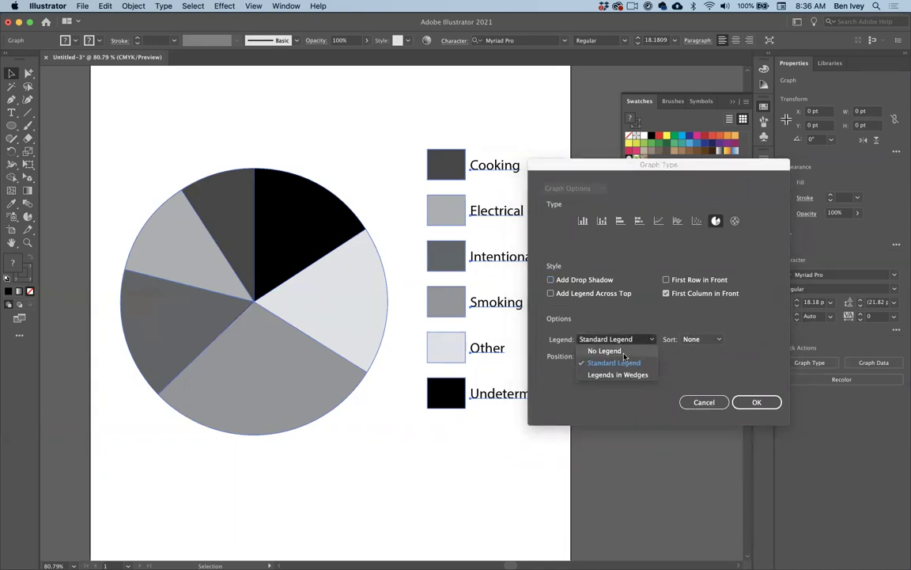
left_click(624, 353)
left_click(757, 402)
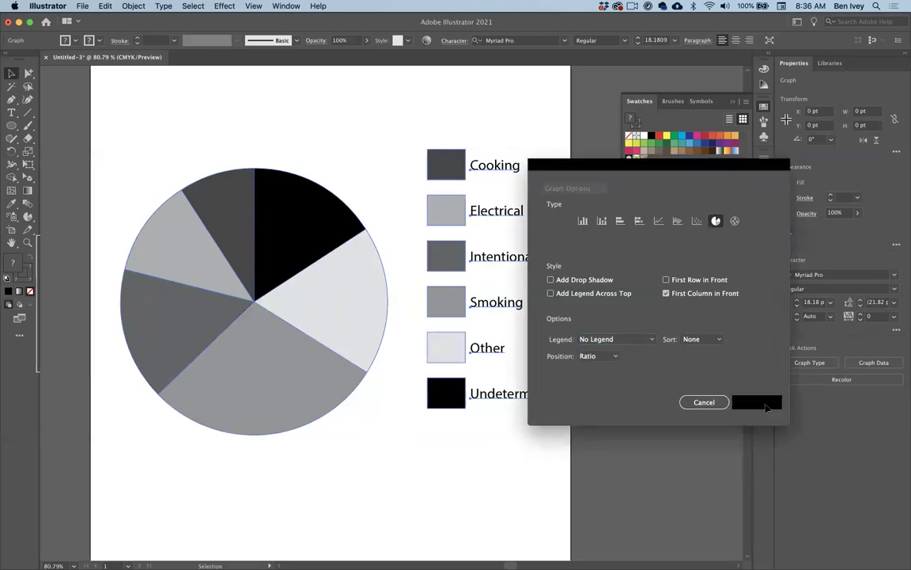
Set the pie graph's legend option to Legends in Wedges and apply it
left_click(133, 6)
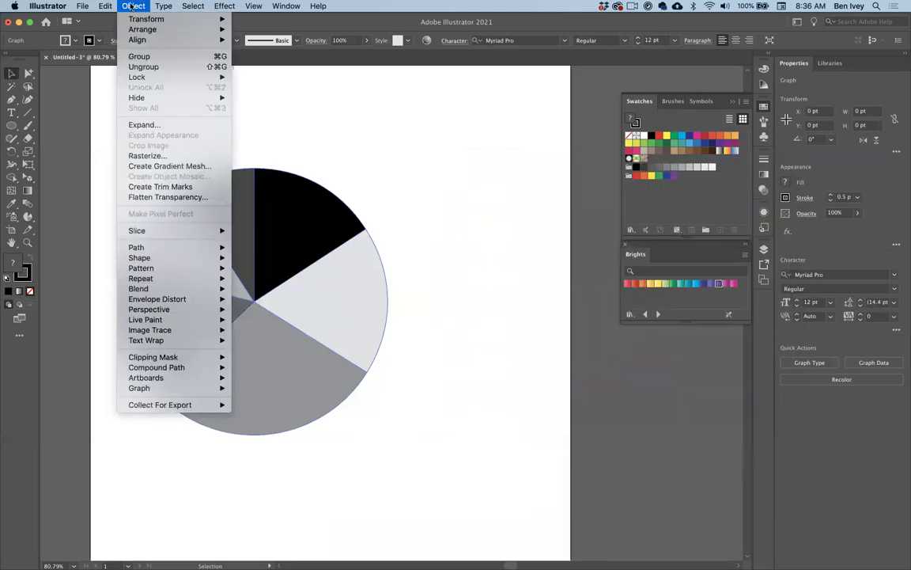
mouse_move(190, 388)
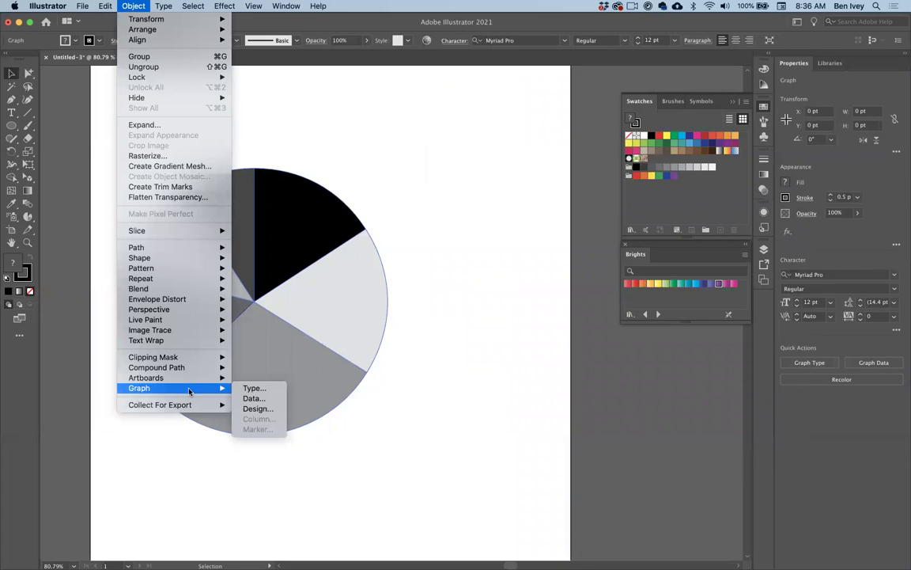
left_click(253, 388)
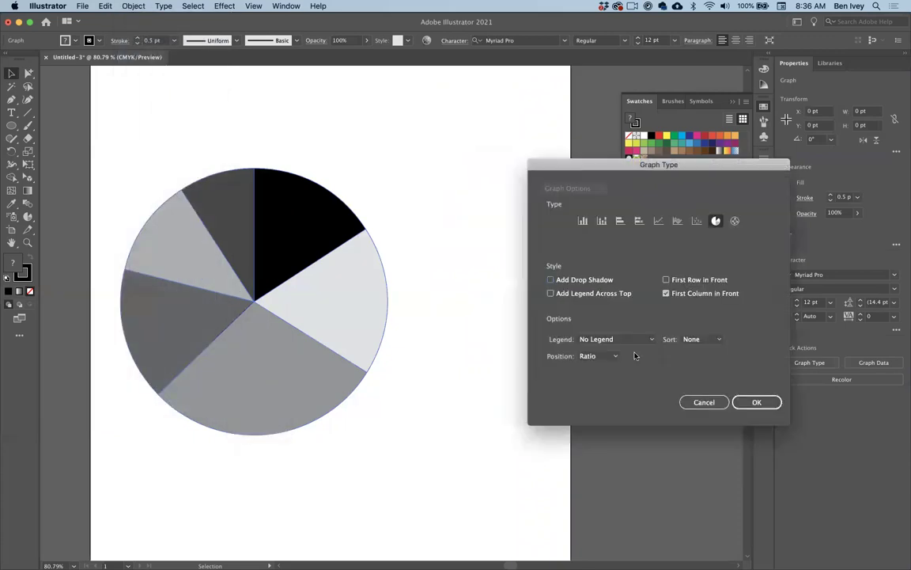
left_click(630, 339)
left_click(618, 374)
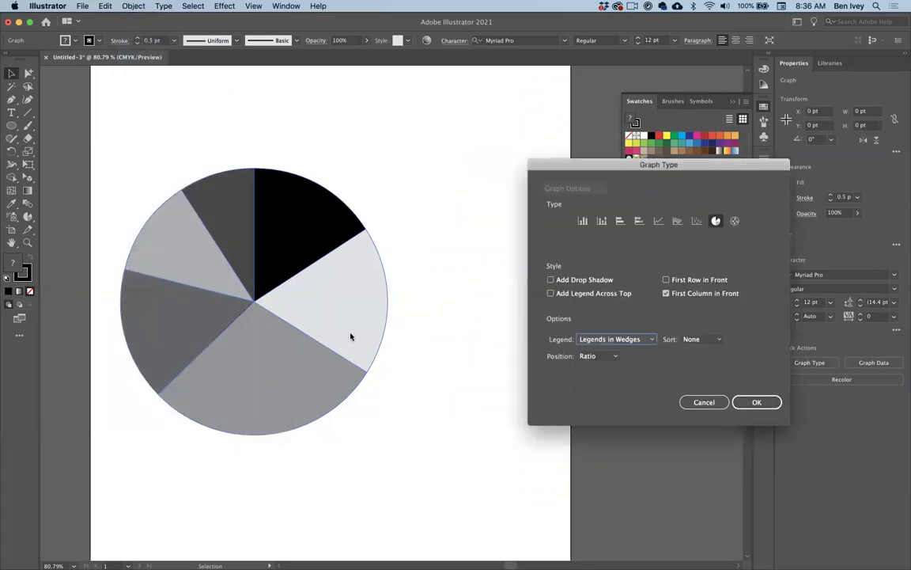
left_click(756, 401)
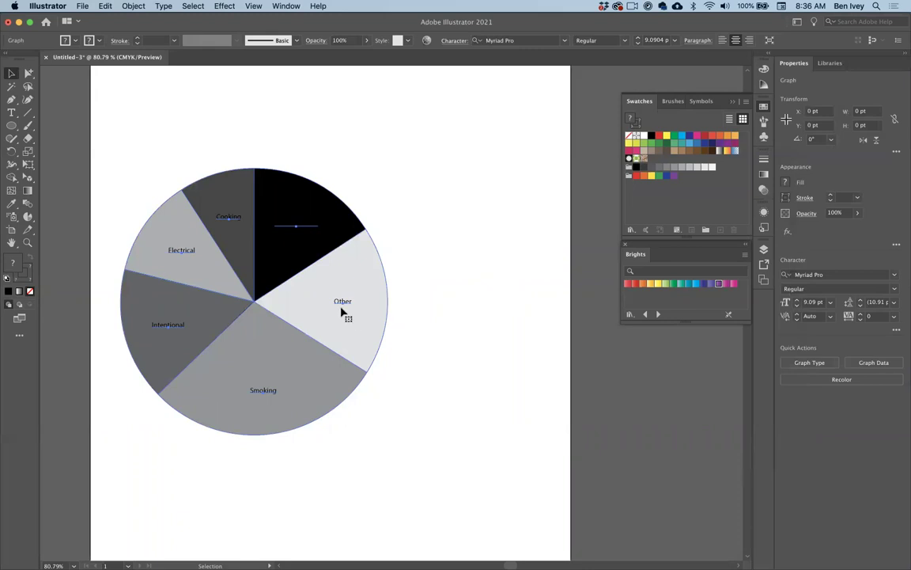
Scale the pie graph up with the Scale tool, reposition it to fill most of the artboard's width, and deselect it
left_click(27, 152)
left_click_drag(432, 297, 473, 187)
left_click(11, 73)
left_click_drag(174, 211, 271, 229)
scroll(271, 229, "left", 1)
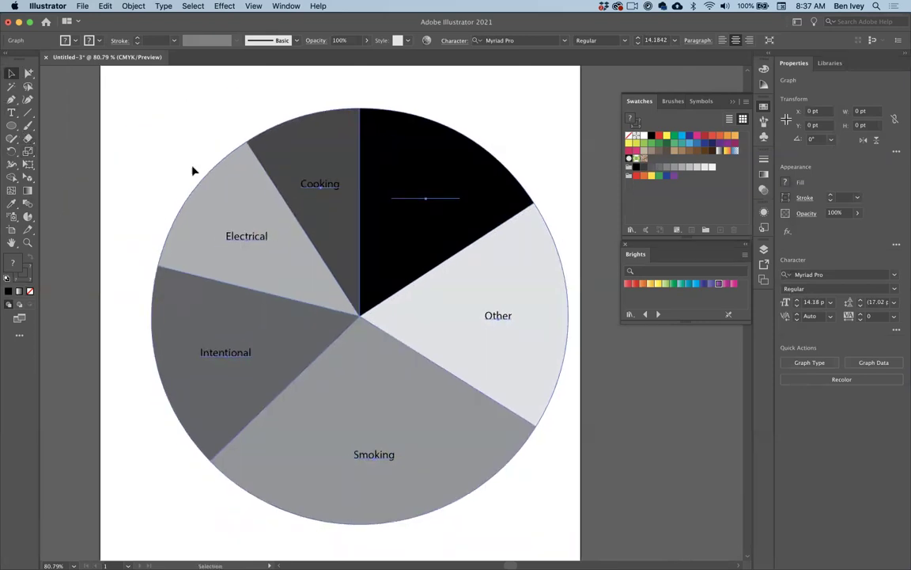
scroll(187, 167, "right", 2)
left_click(128, 147)
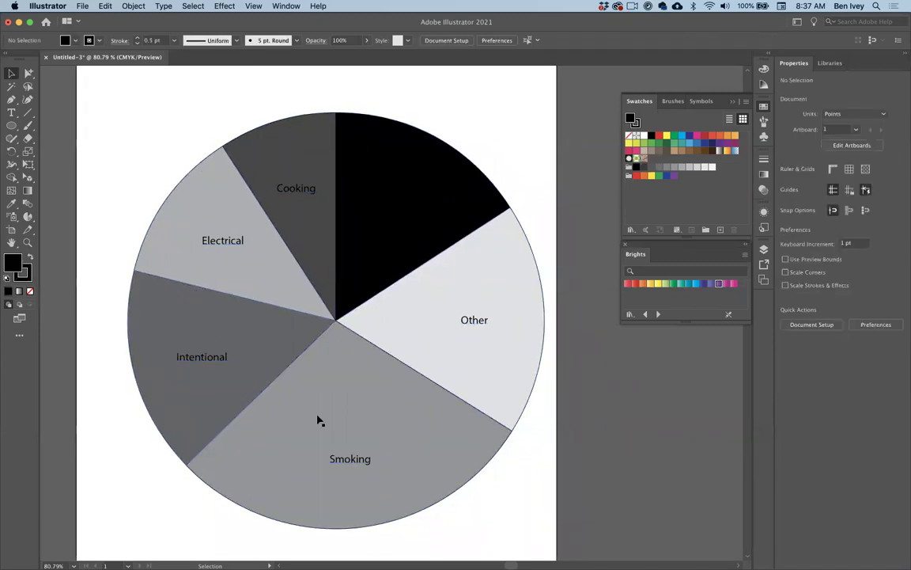
scroll(250, 316, "down", 2)
scroll(250, 315, "right", 2)
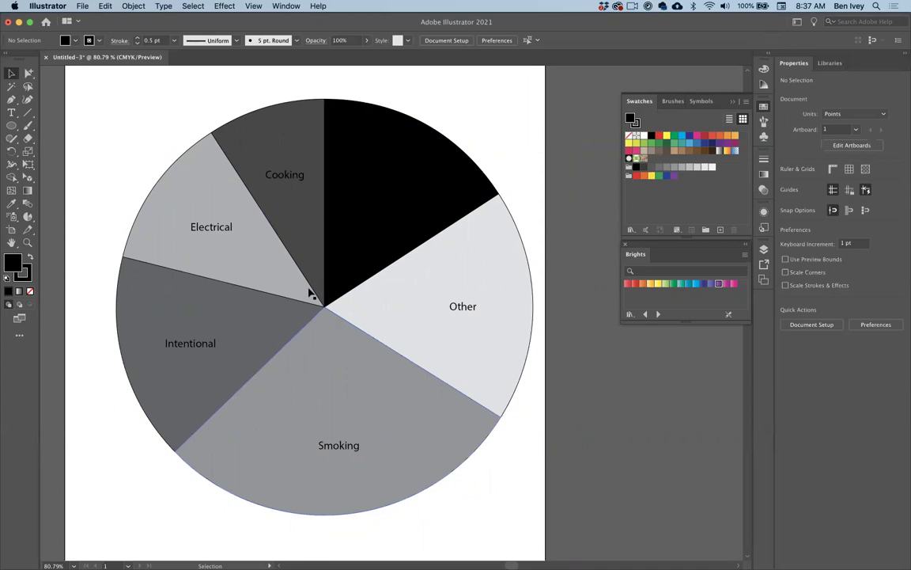
Select only the Cooking wedge with the Direct Selection tool and try solid swatches on it, ending with a magenta fill
left_click(273, 145)
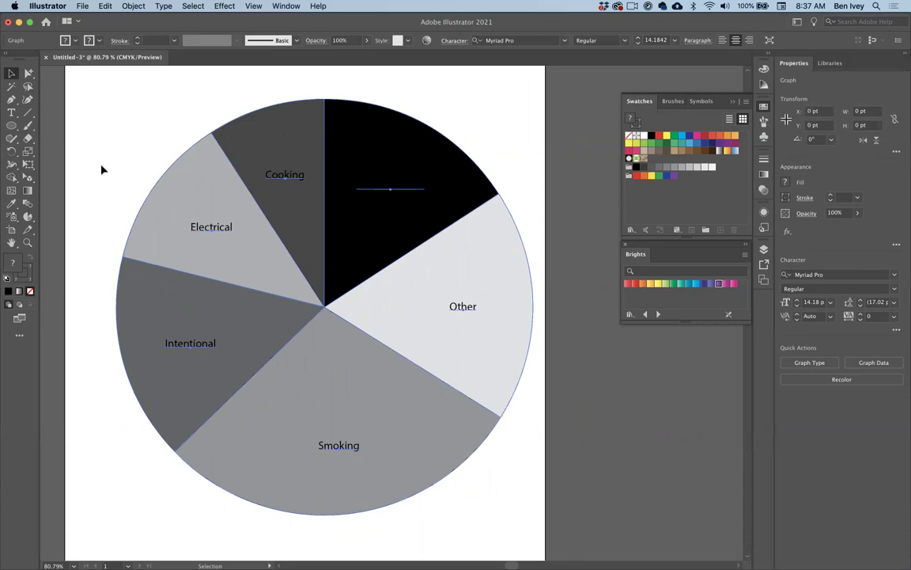
left_click(27, 74)
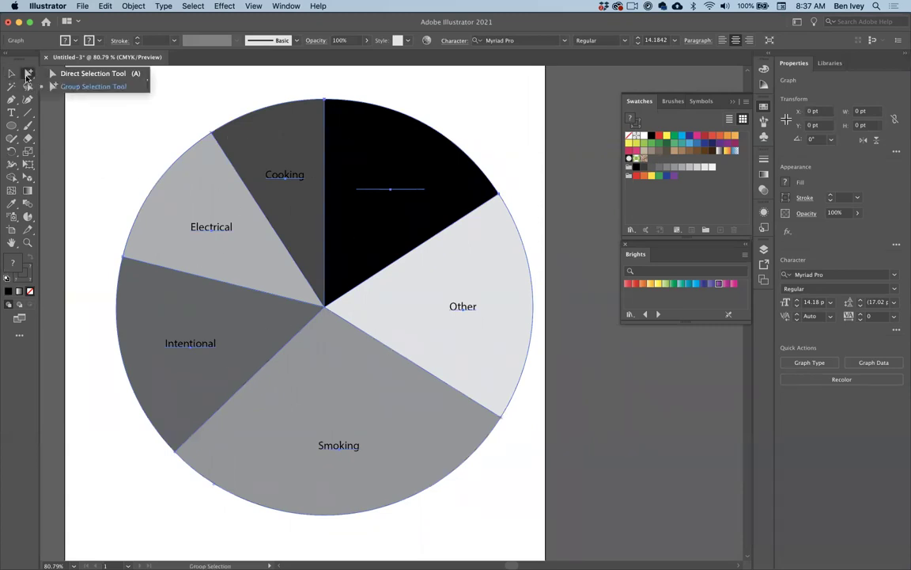
left_click(79, 74)
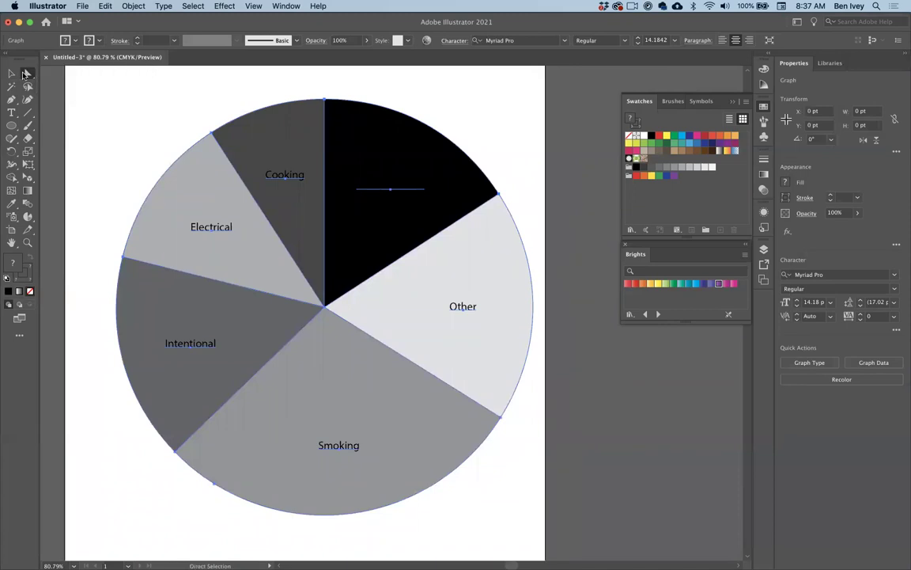
left_click(97, 97)
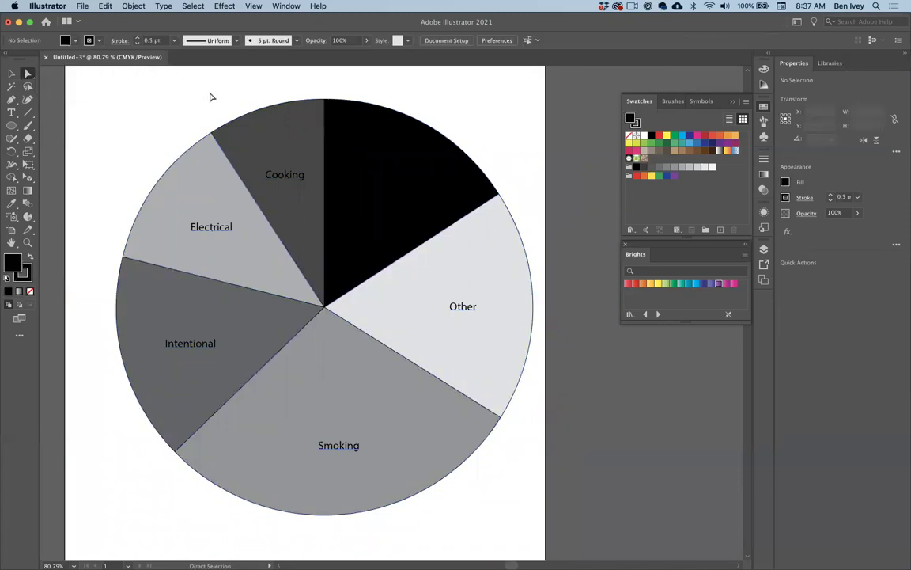
left_click(248, 125)
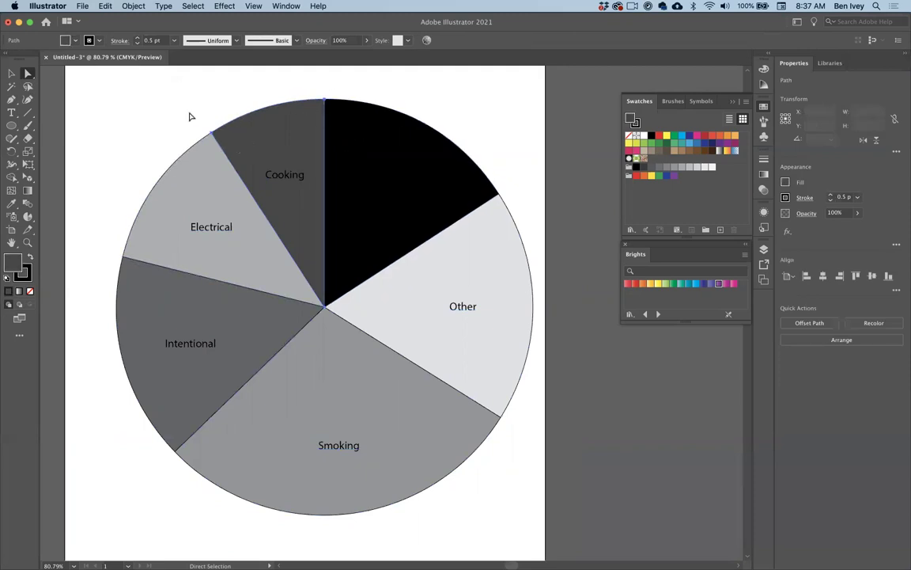
left_click(705, 139)
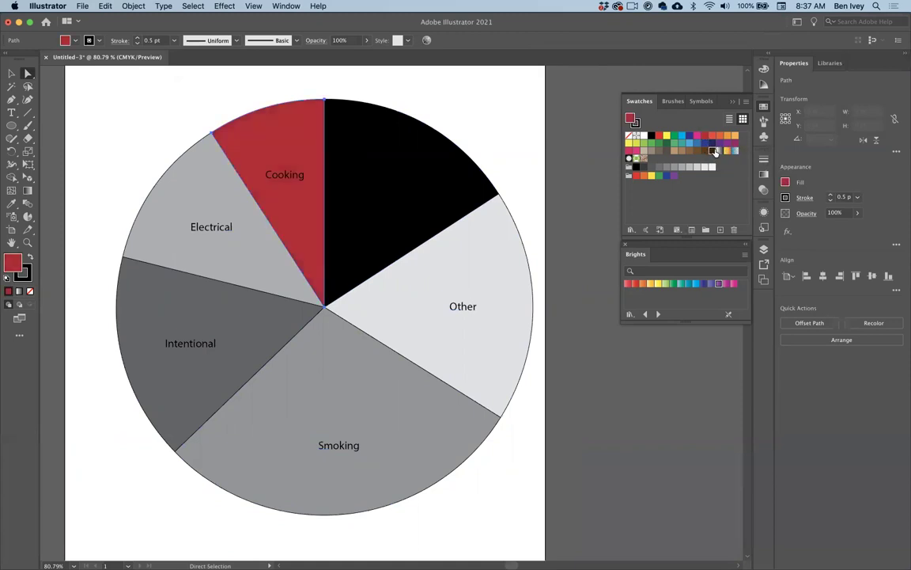
left_click(711, 150)
left_click(697, 136)
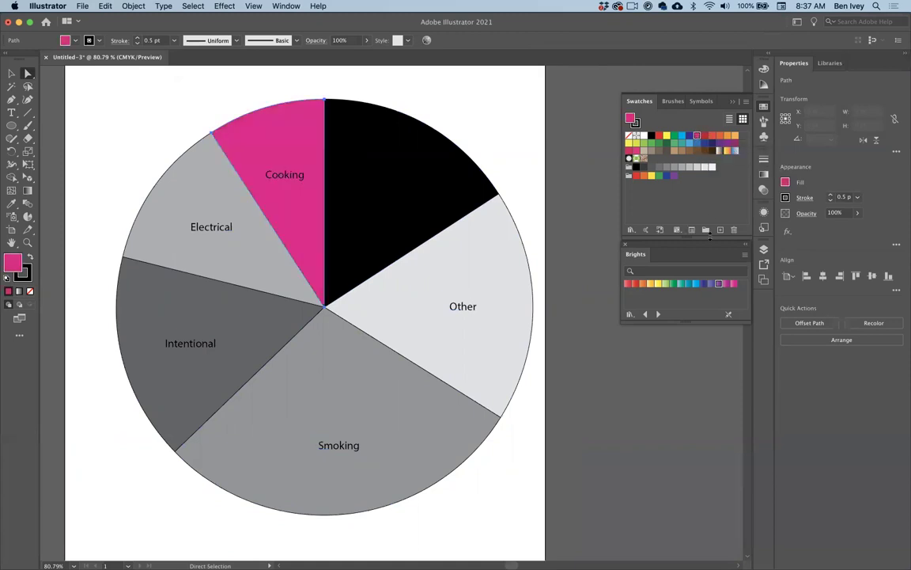
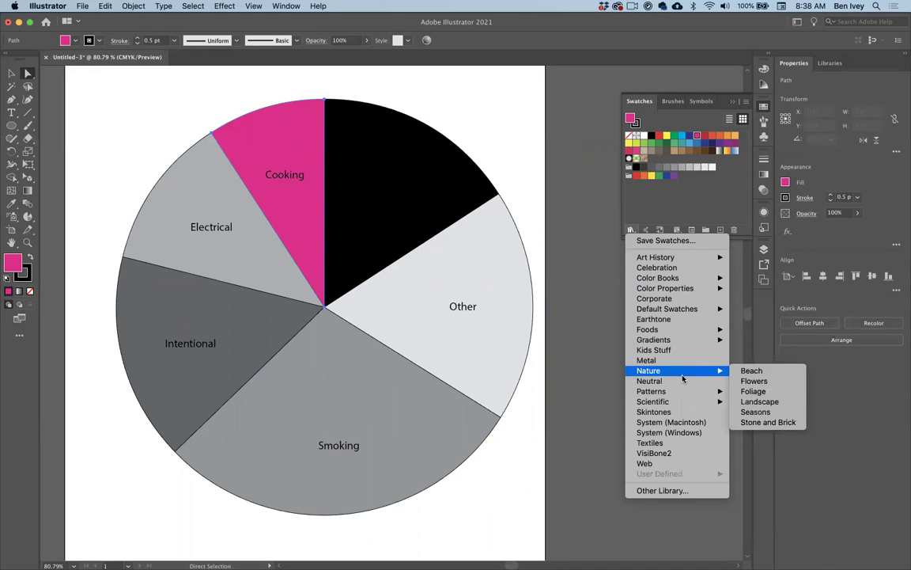
Open the Brights gradient swatch library and fill the Cooking wedge with its pink-magenta gradient
mouse_move(683, 339)
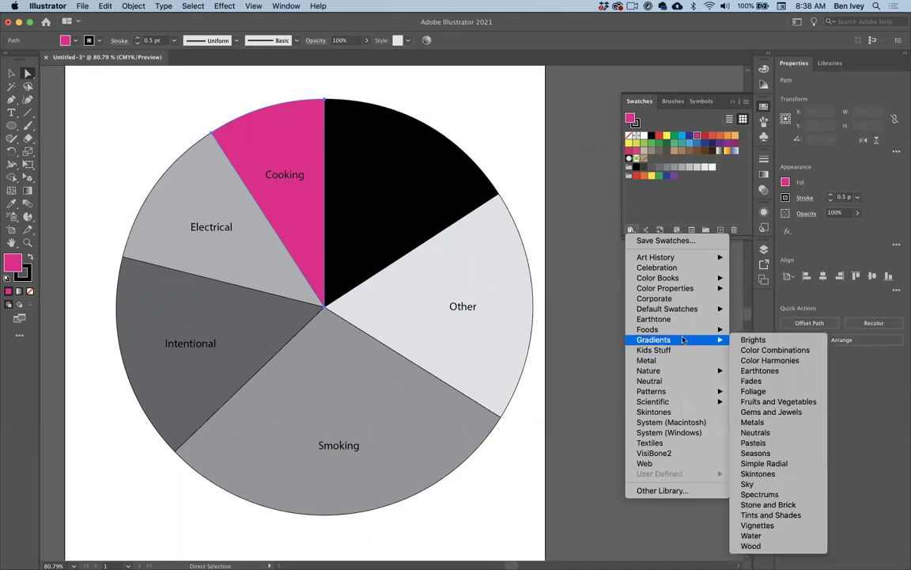
left_click(753, 339)
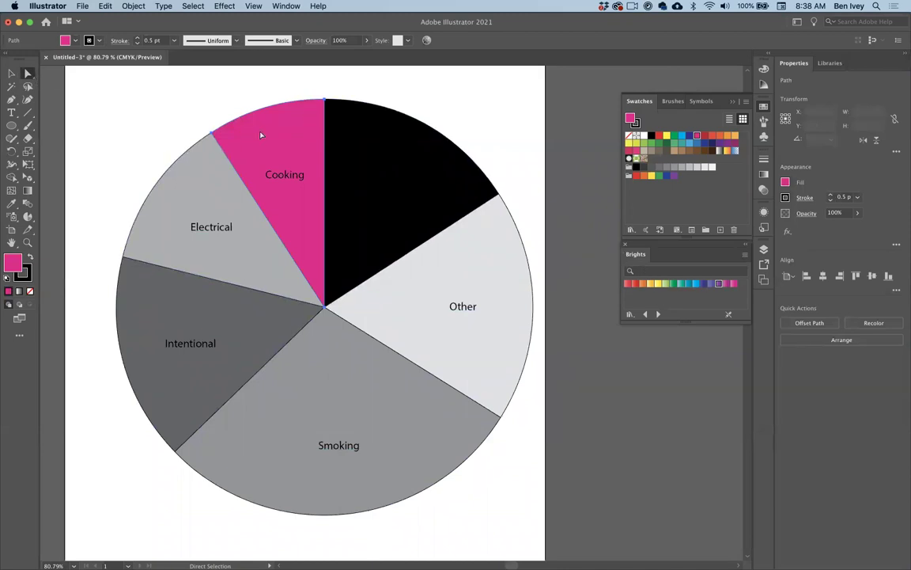
left_click(734, 283)
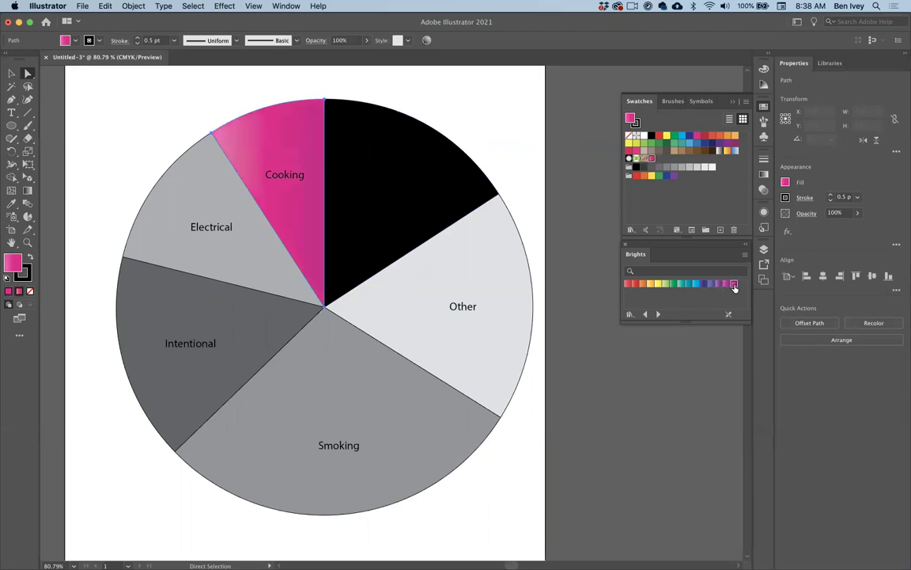
Try the purple Brights gradient on the Electrical wedge, and fill it with the teal gradient instead
left_click(180, 194)
left_click(716, 284)
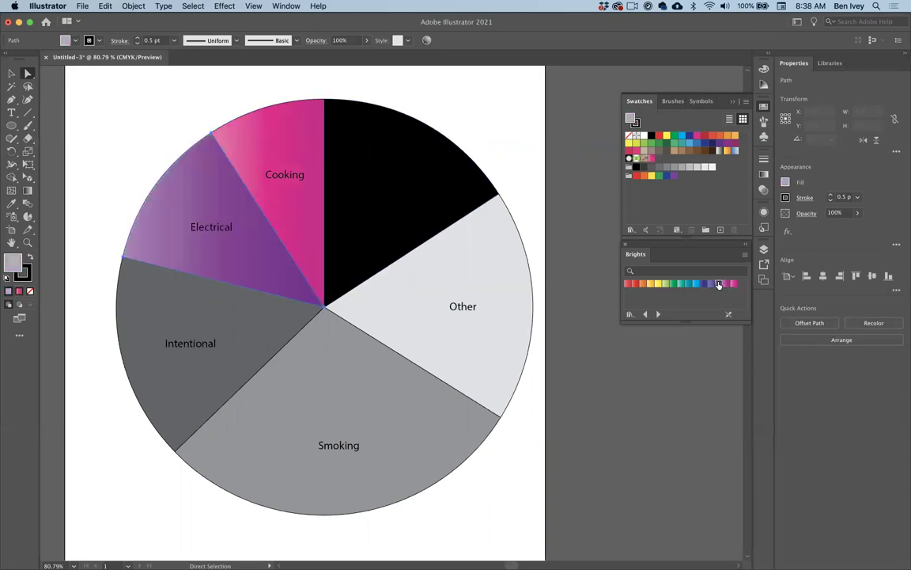
left_click(686, 283)
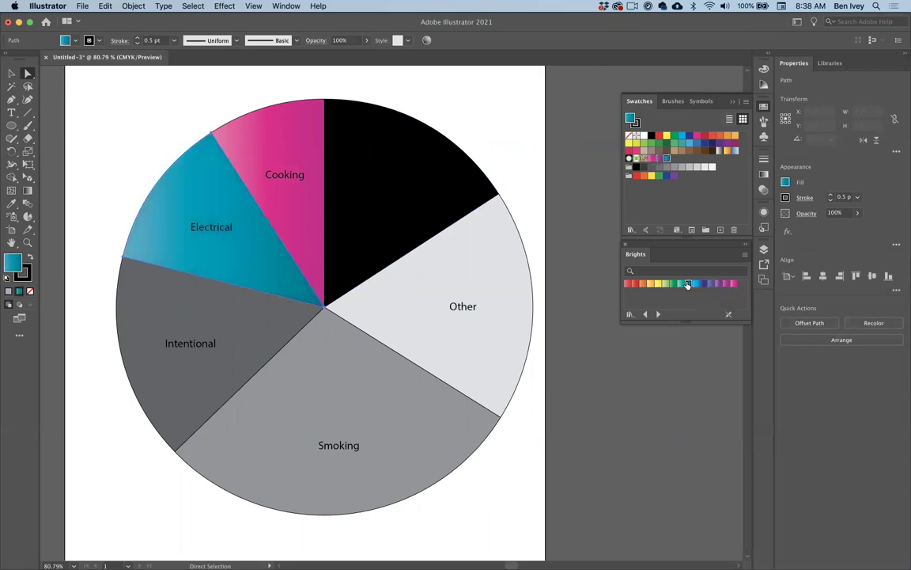
Fill the Intentional wedge with the green Brights gradient, the Smoking wedge with yellow and the Other wedge with orange
left_click(452, 331)
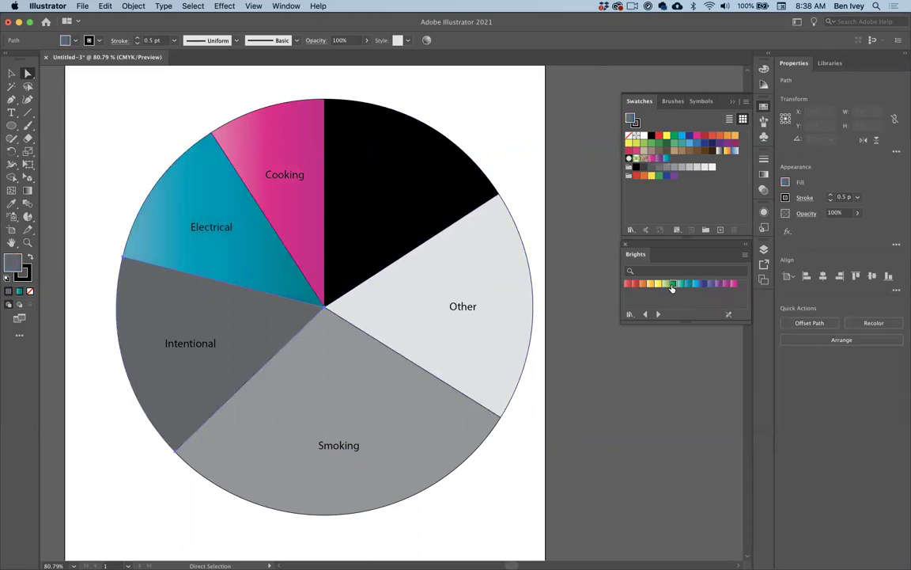
left_click(671, 283)
left_click(299, 370)
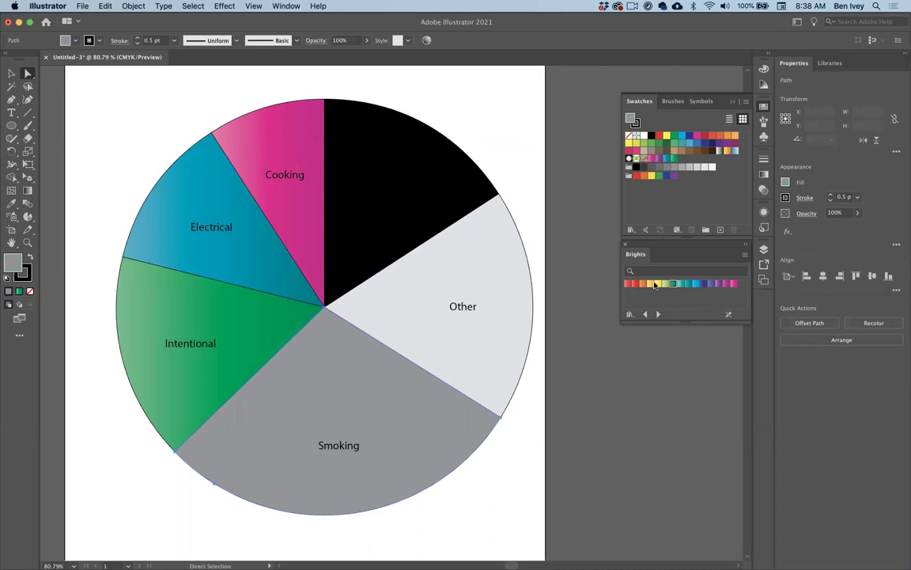
left_click(655, 284)
left_click(387, 291)
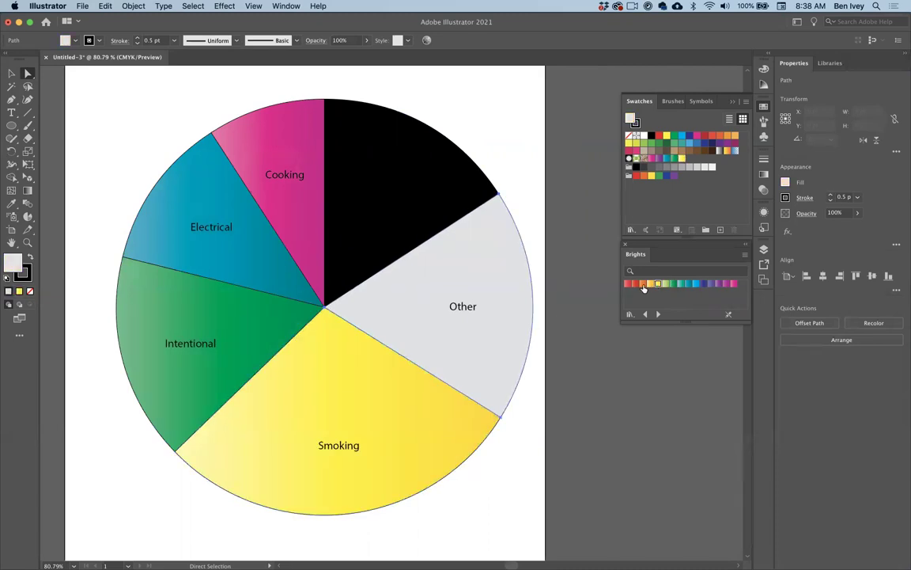
left_click(643, 283)
Try several Brights gradients on the black Undetermined wedge, settle on light blue, and recolor the Electrical wedge with the red gradient
left_click(363, 228)
left_click(629, 284)
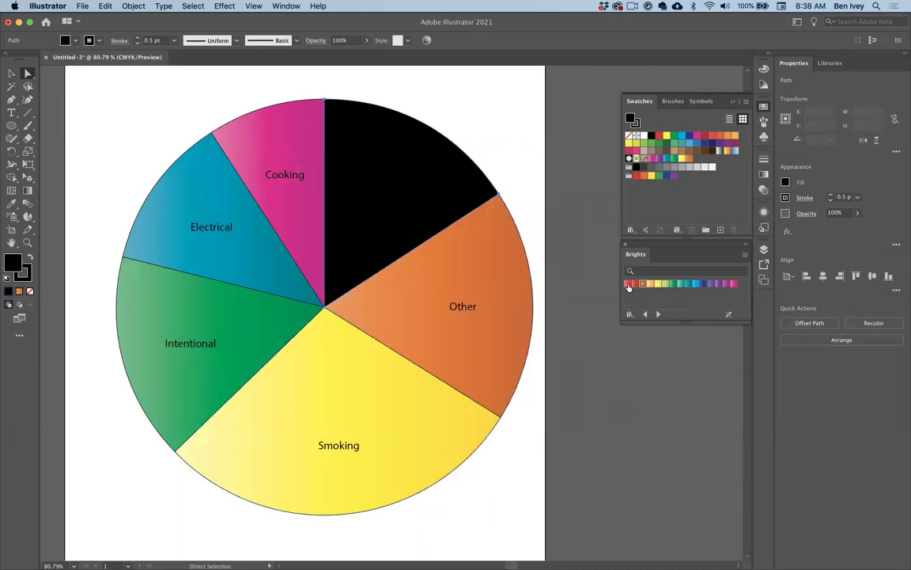
left_click(732, 283)
left_click(636, 283)
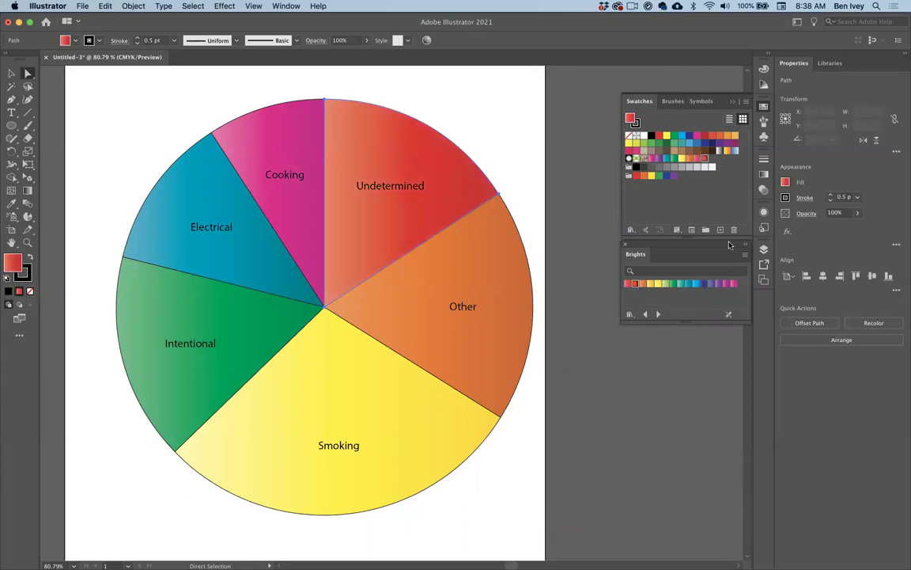
left_click(696, 285)
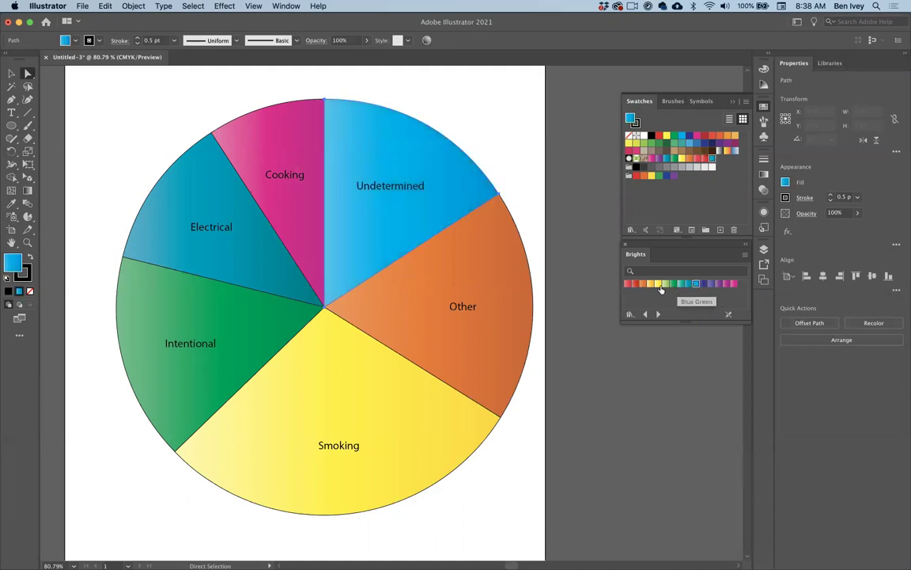
left_click(628, 284)
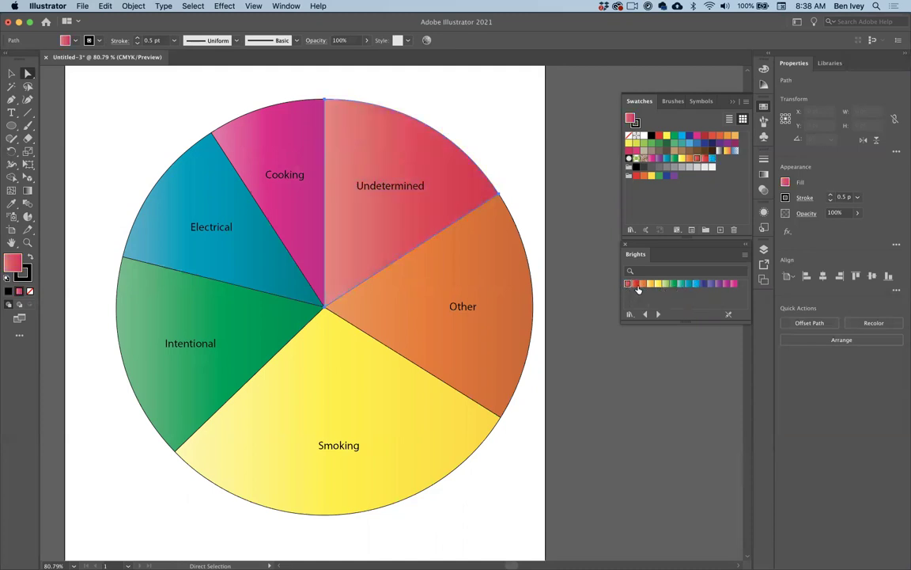
left_click(696, 283)
left_click(237, 237)
left_click(628, 284)
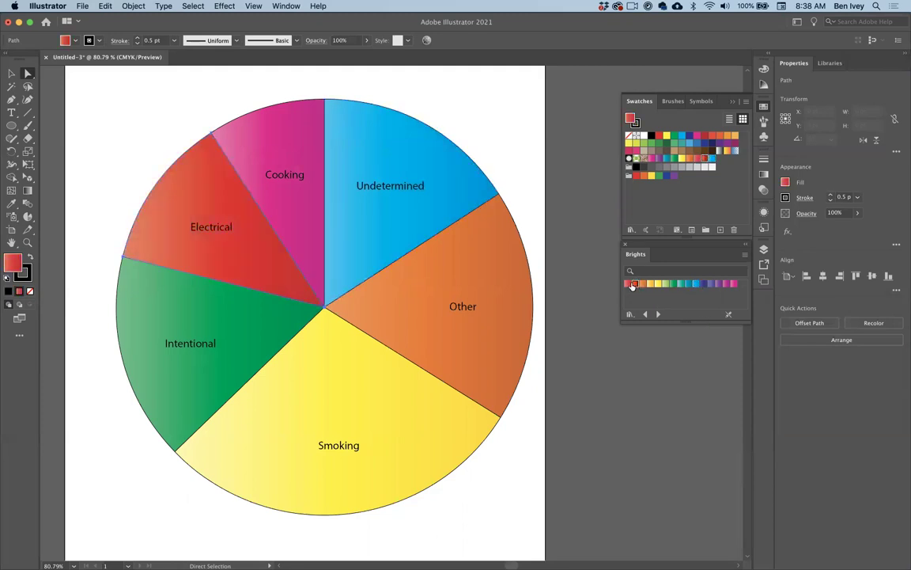
Compare selecting only the Cooking wedge with Direct Selection and selecting the whole graph with the Selection tool
left_click(439, 76)
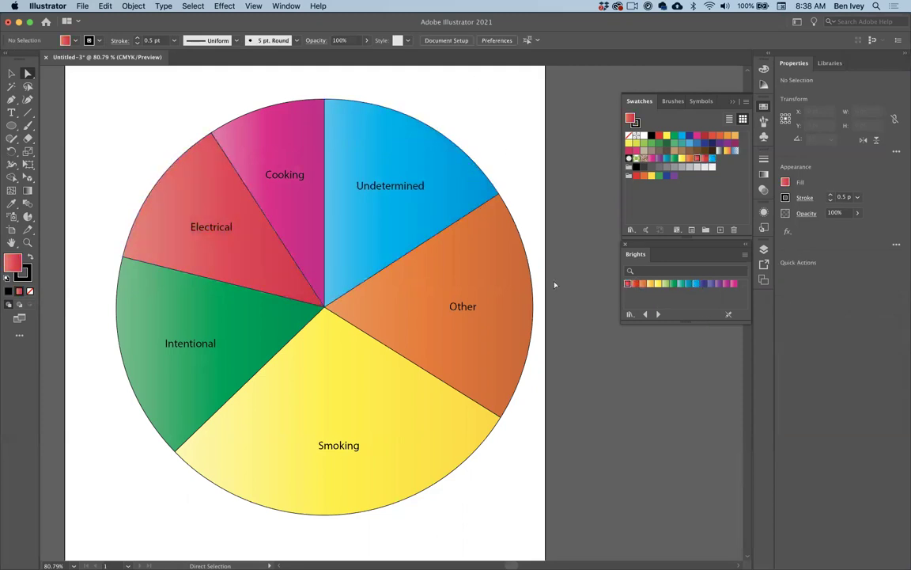
left_click(279, 140)
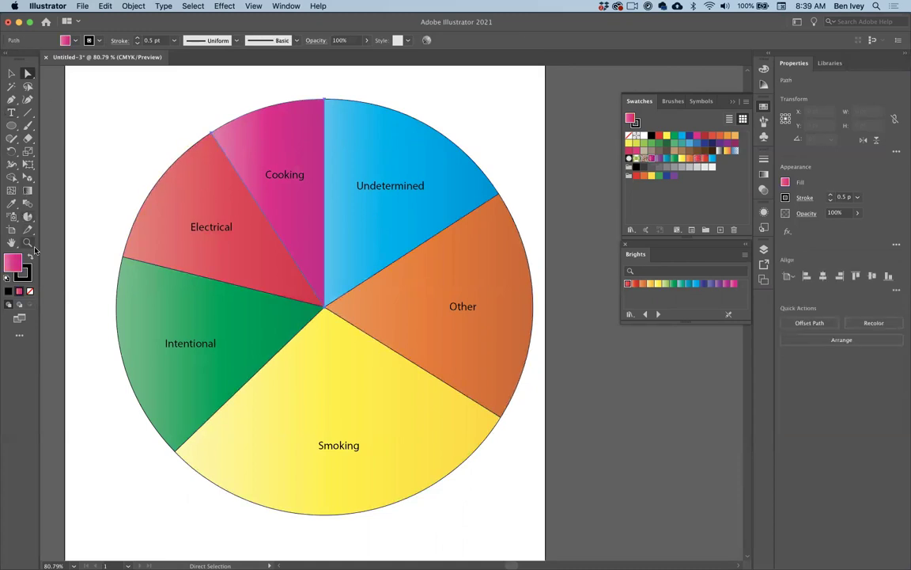
left_click(11, 73)
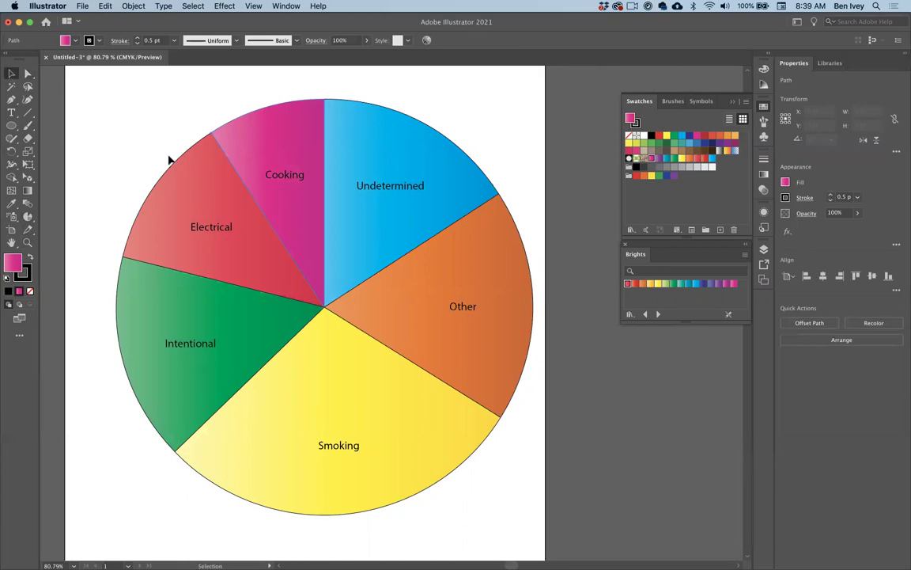
left_click(169, 160)
left_click(173, 183)
key("a")
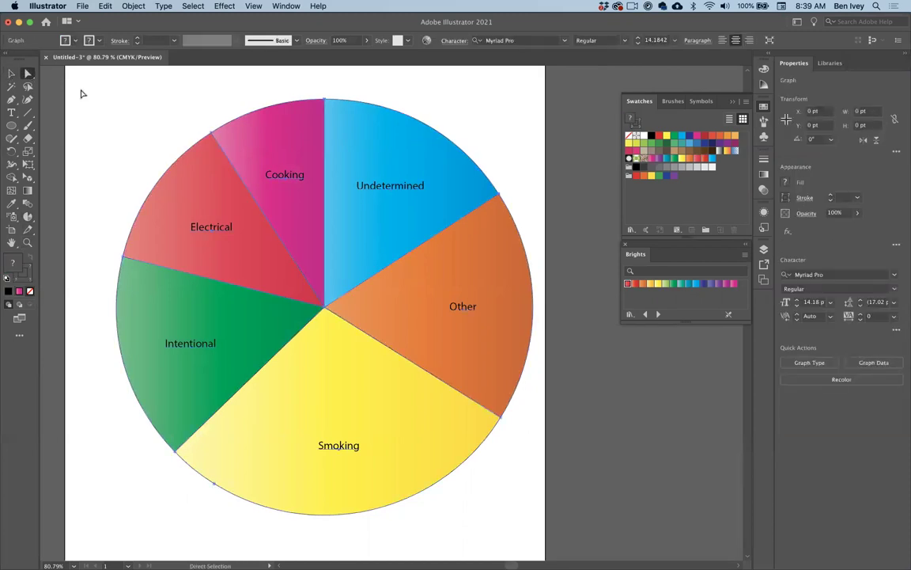
left_click(254, 133)
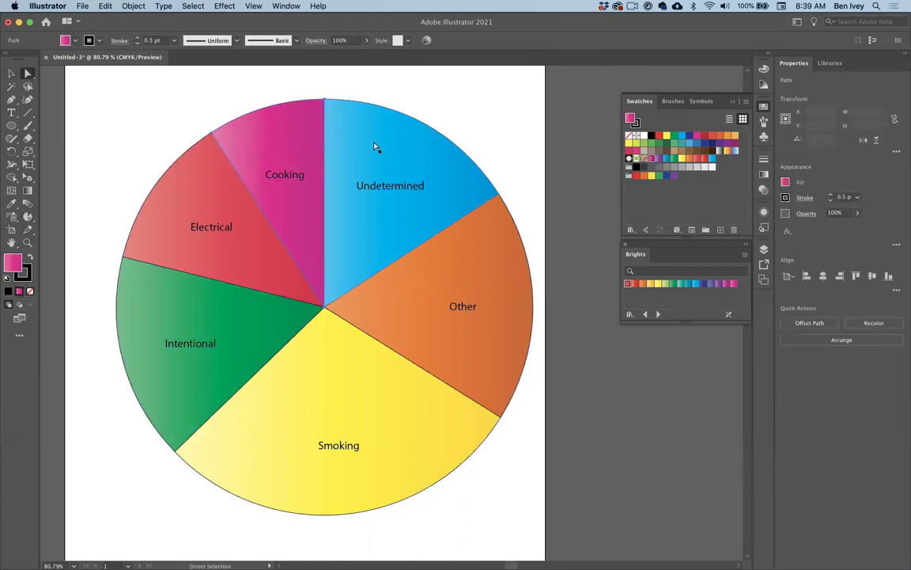
left_click(150, 152)
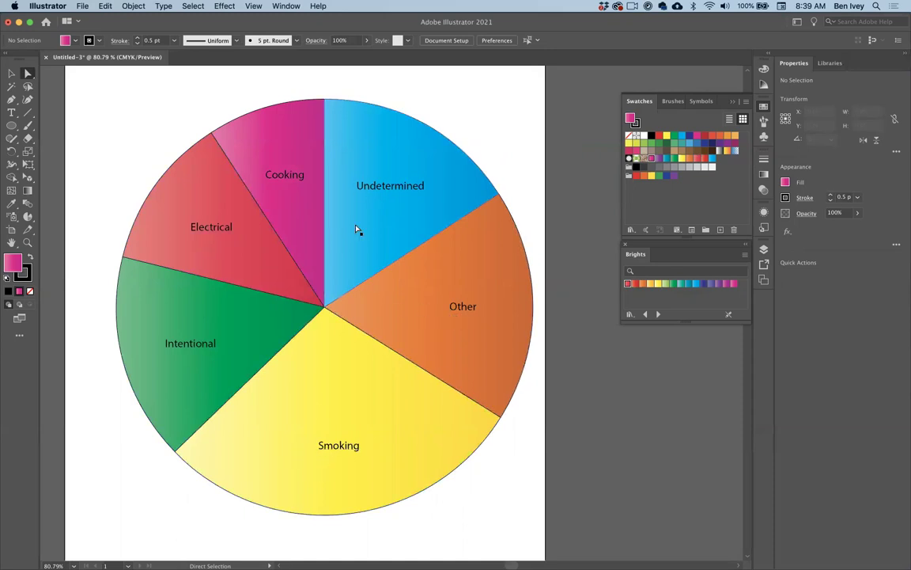
Move the document window and the Brights library aside so the Excel percentages can be read beside the pie graph
left_click_drag(235, 22, 263, 14)
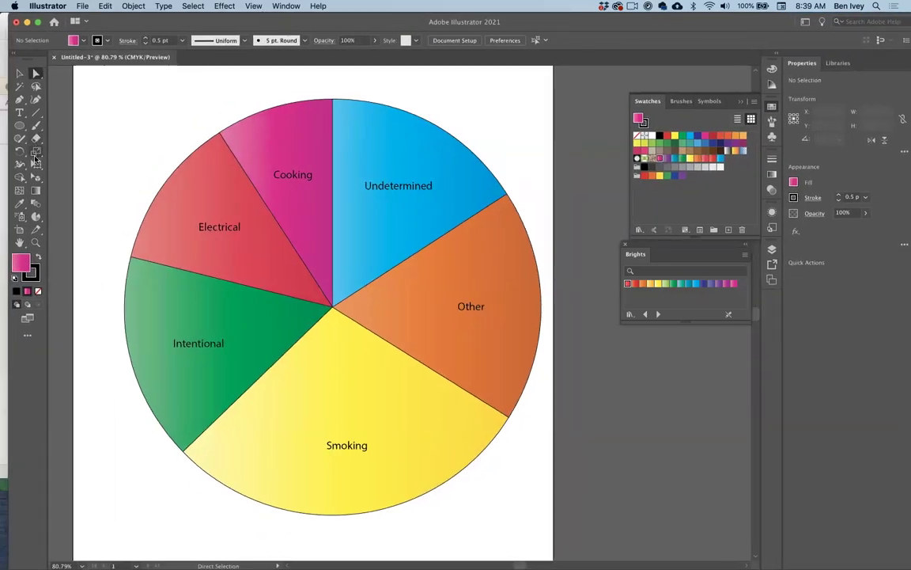
left_click_drag(19, 113, 56, 119)
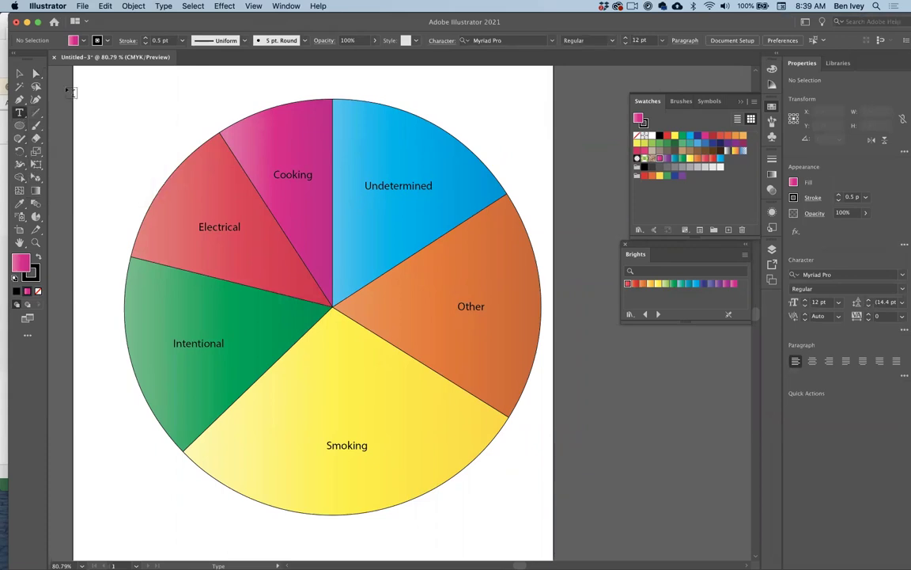
left_click_drag(136, 26, 465, 31)
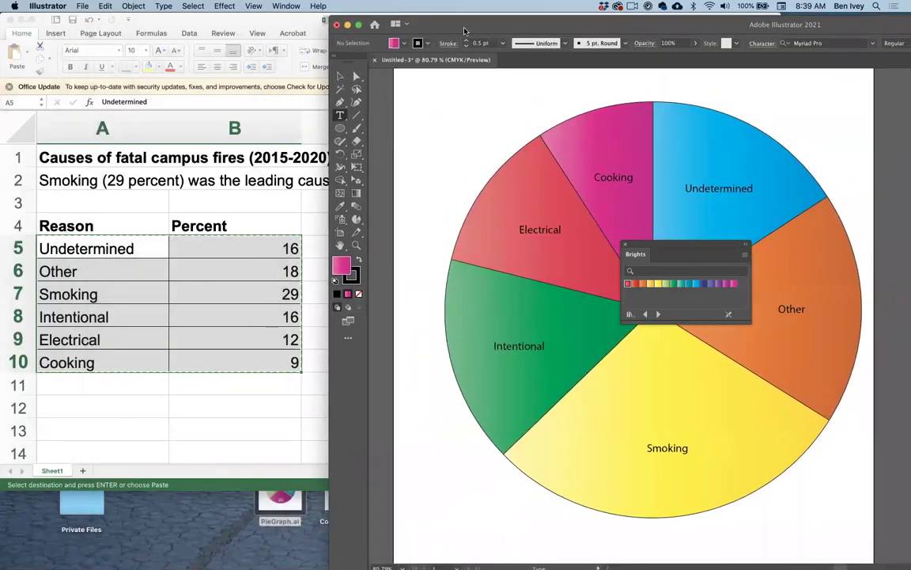
left_click_drag(677, 244, 872, 455)
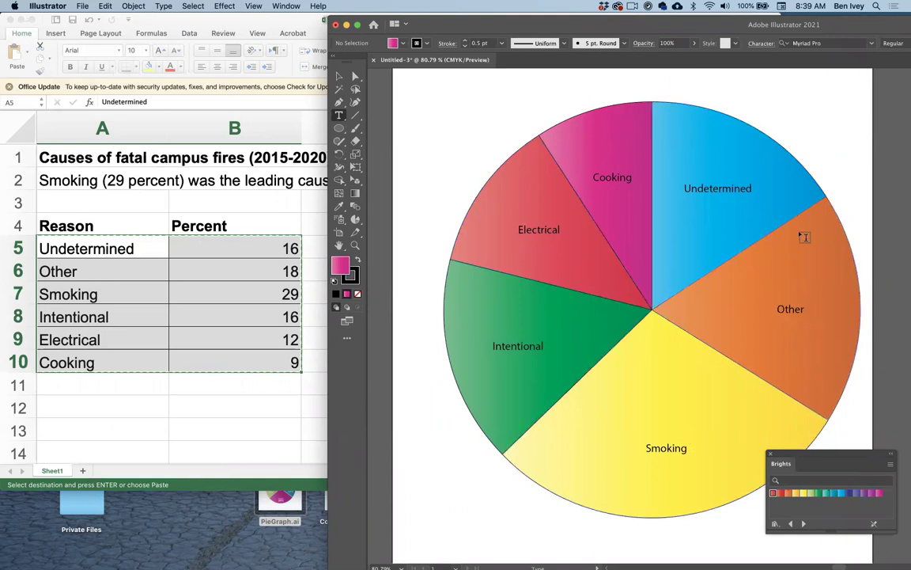
Add the percentage as a second line to each wedge label: Undetermined 16%, Other 18%, Smoking 29%, Intentional 16%, Electrical 12%, Cooking 9%
left_click(747, 188)
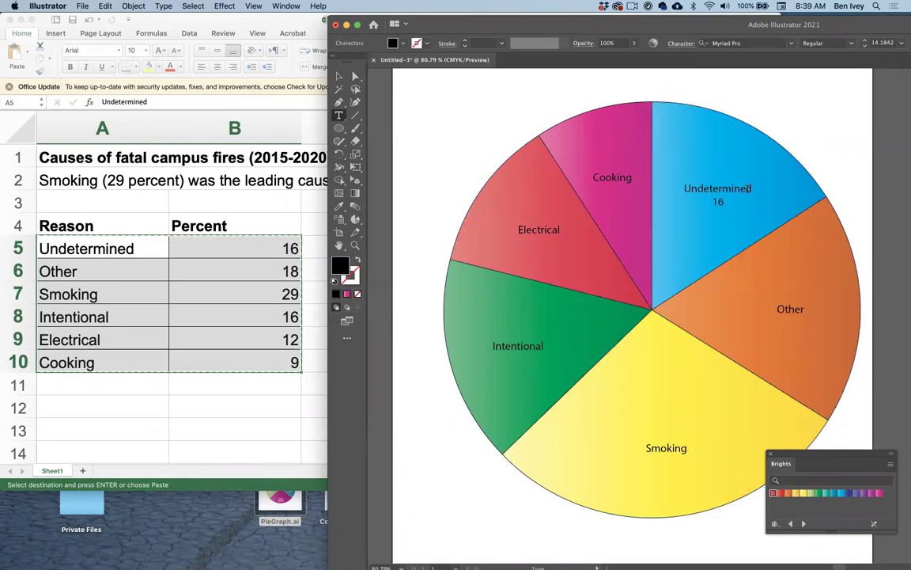
type("%")
left_click(797, 322)
type("%29%")
left_click(530, 347)
type("%")
left_click(553, 229)
type("%")
left_click(609, 176)
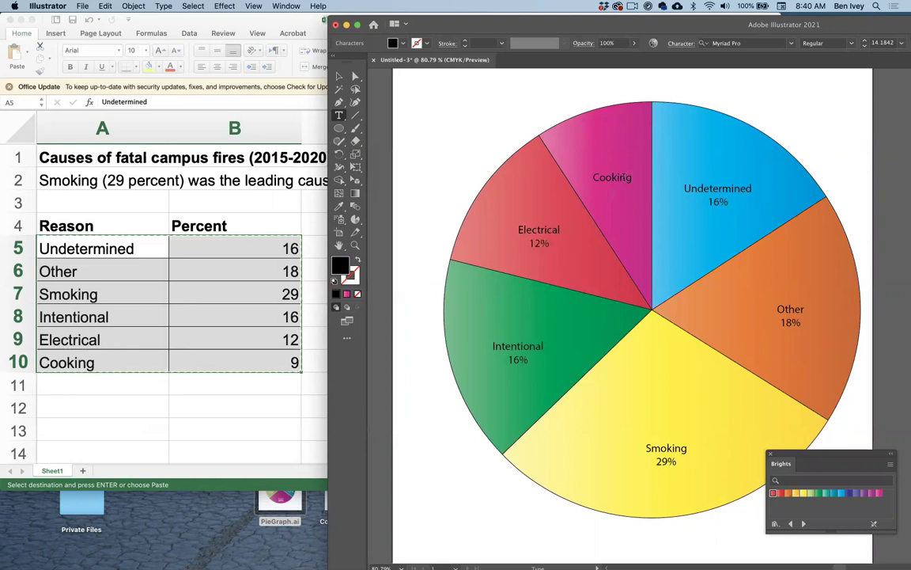
type("%")
double_click(529, 24)
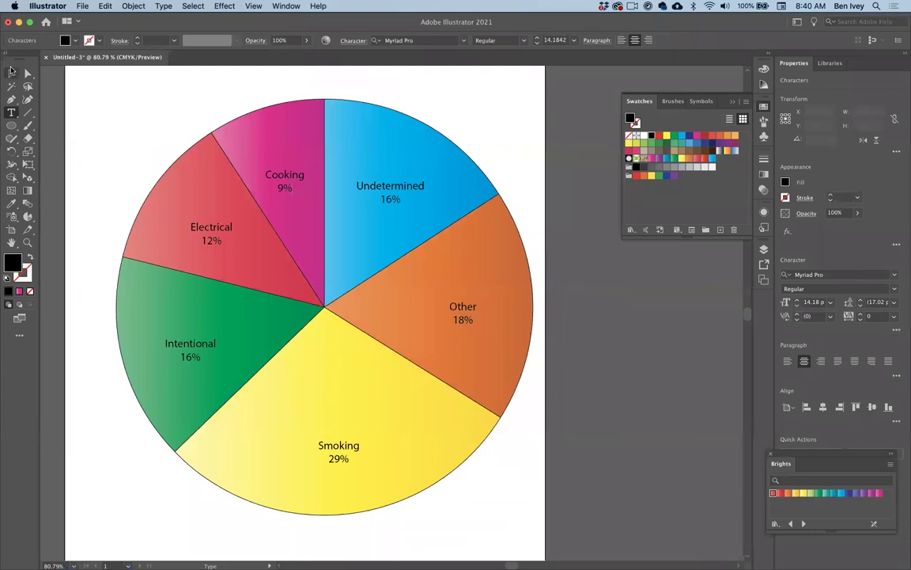
Try the Bold font style on the Cooking label and undo it
triple_click(284, 166)
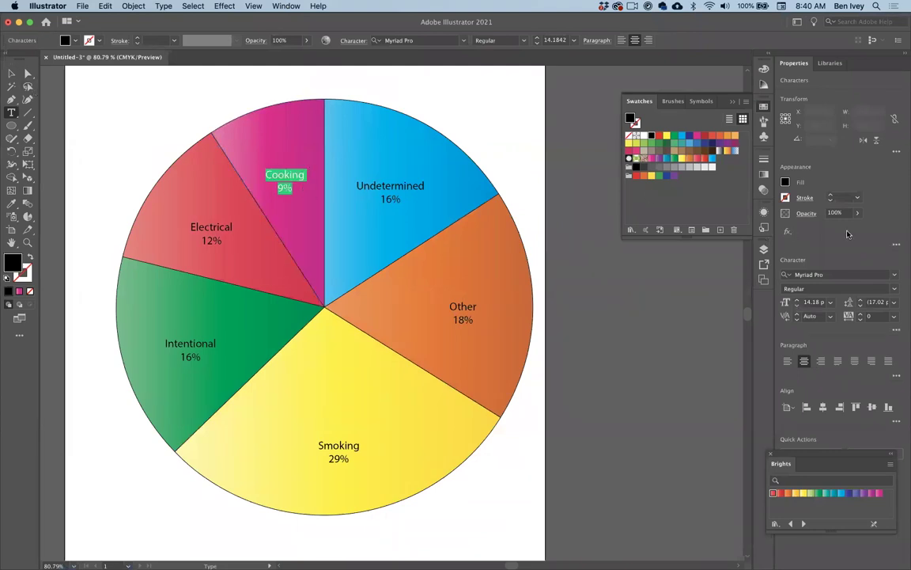
left_click(891, 289)
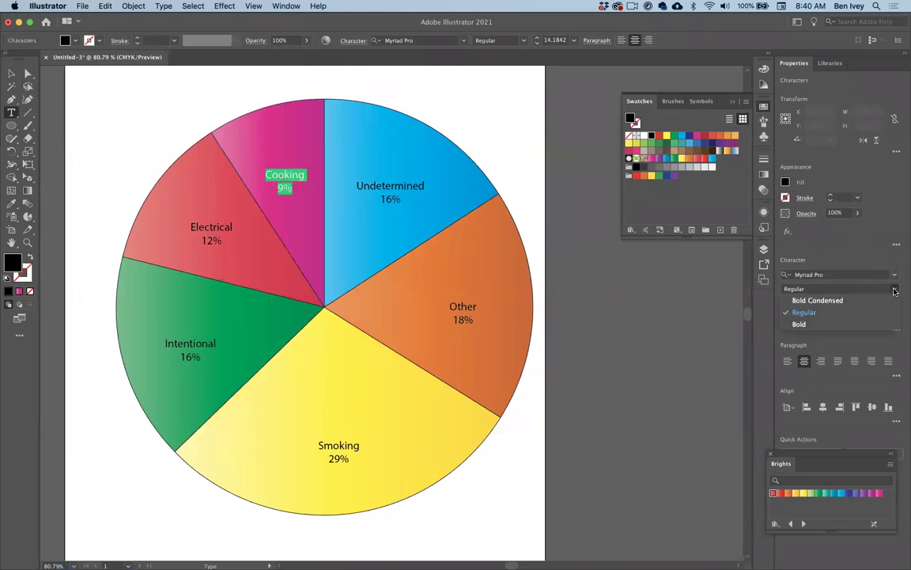
left_click(800, 325)
key("super+shift+a")
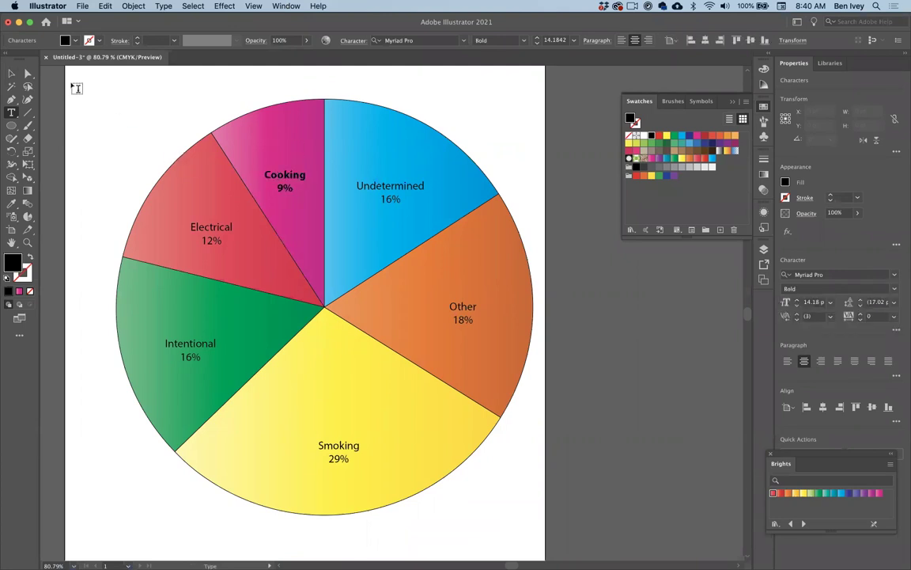
key("super+z")
Select all six wedge labels together and set their text to Bold at 18 pt
left_click(28, 74)
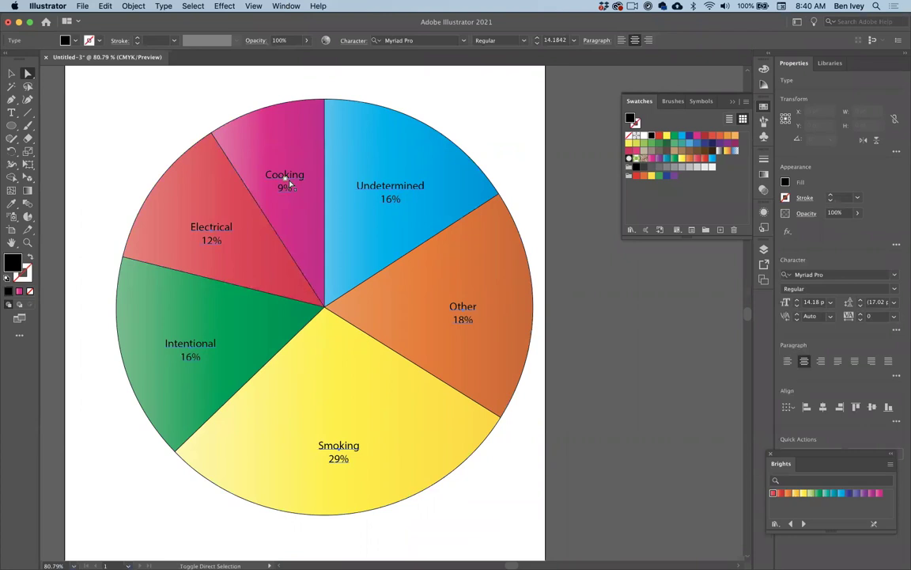
left_click(894, 294)
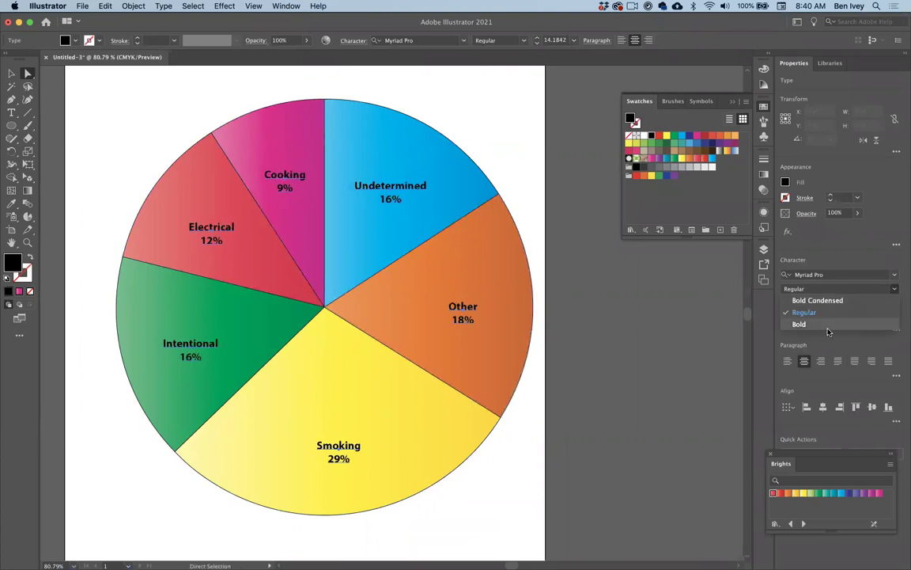
left_click(815, 321)
double_click(803, 302)
type("18 p")
key("Return")
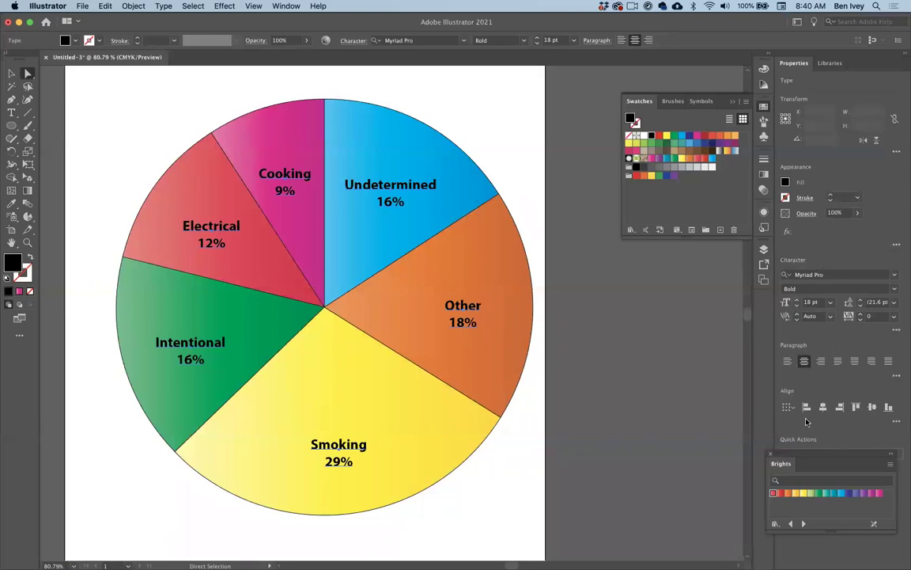
Fill all the wedge labels with white and clear the selection
left_click(661, 165)
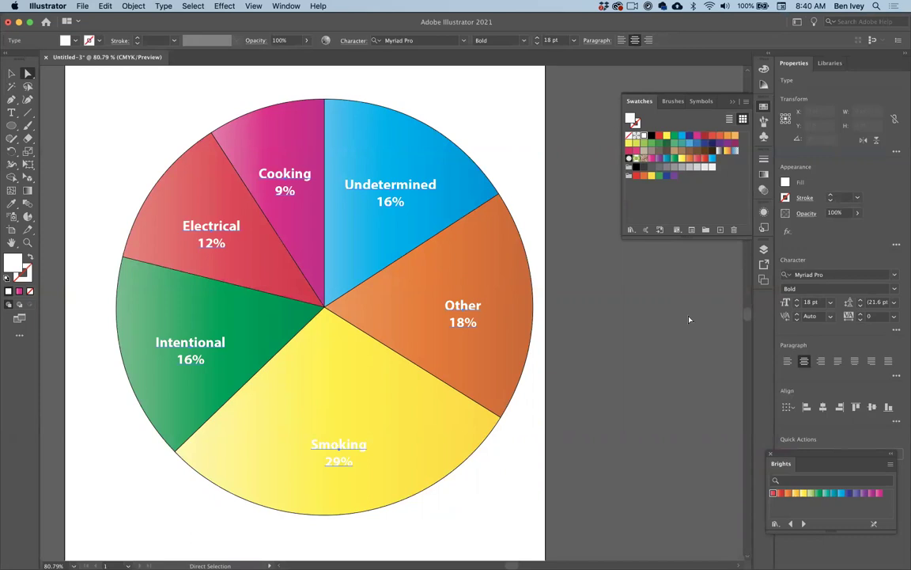
left_click(12, 72)
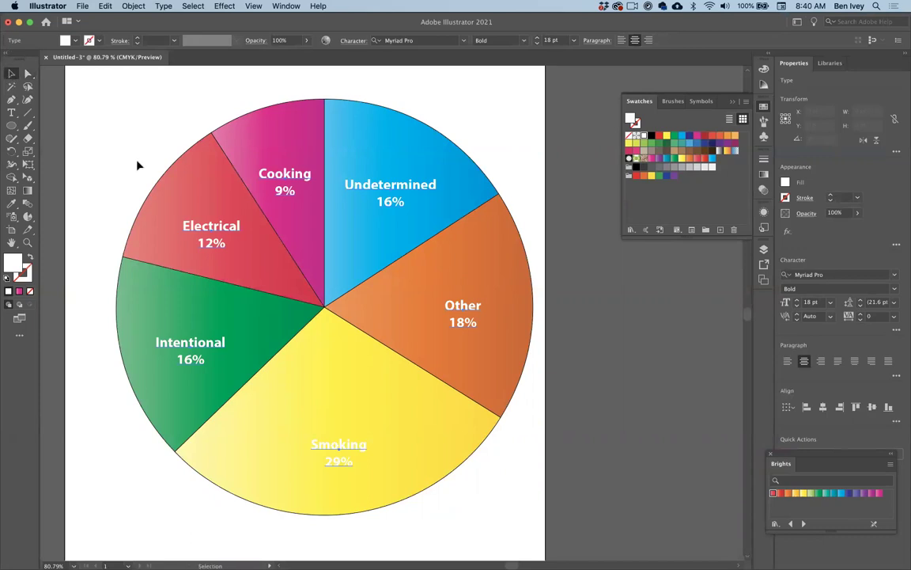
left_click(137, 165)
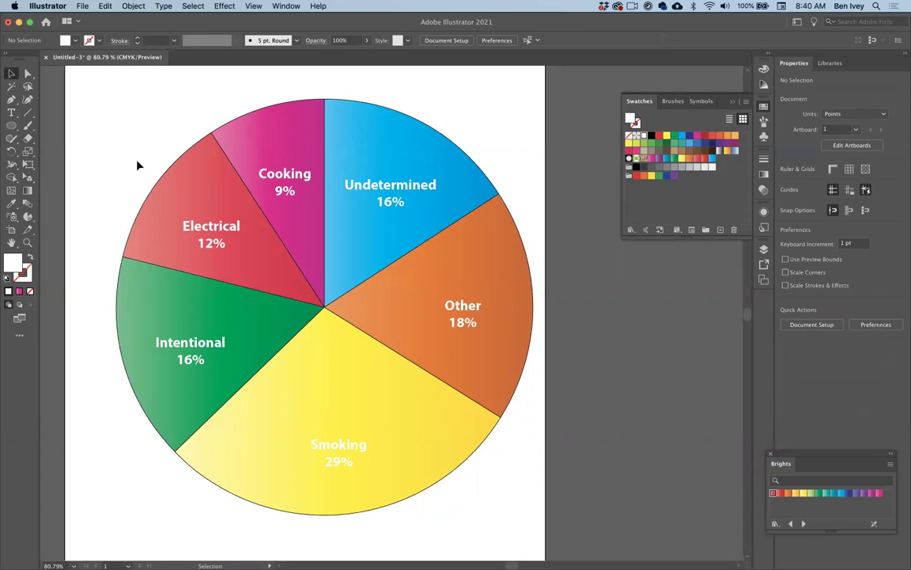
Ungroup the pie graph, accepting that its graph style and data can no longer be accessed
scroll(180, 176, "down", 2)
scroll(181, 176, "left", 2)
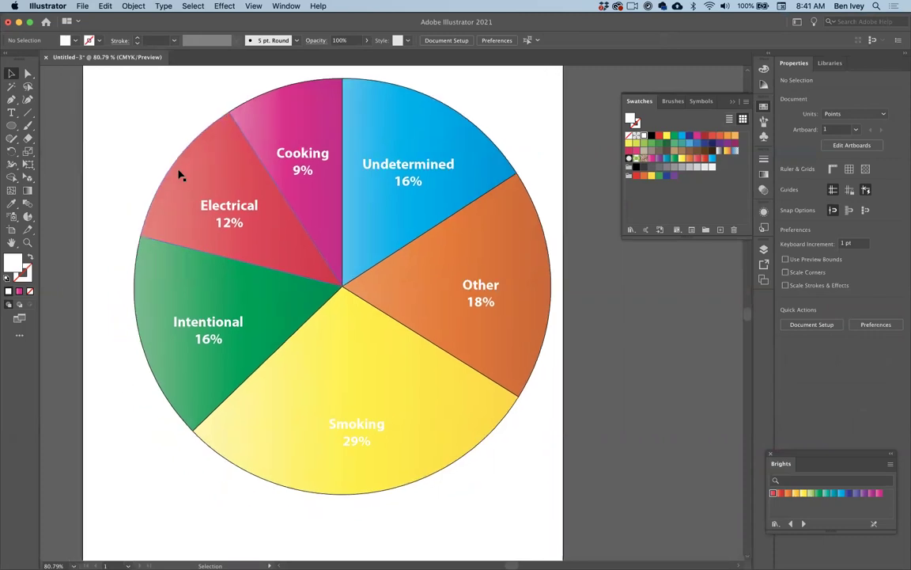
scroll(195, 179, "up", 1)
scroll(195, 179, "right", 1)
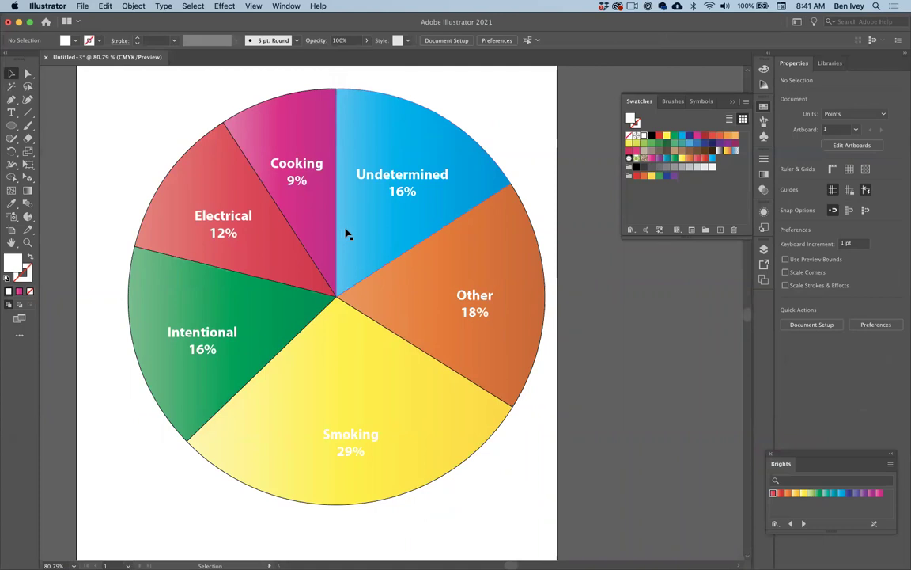
left_click(350, 235)
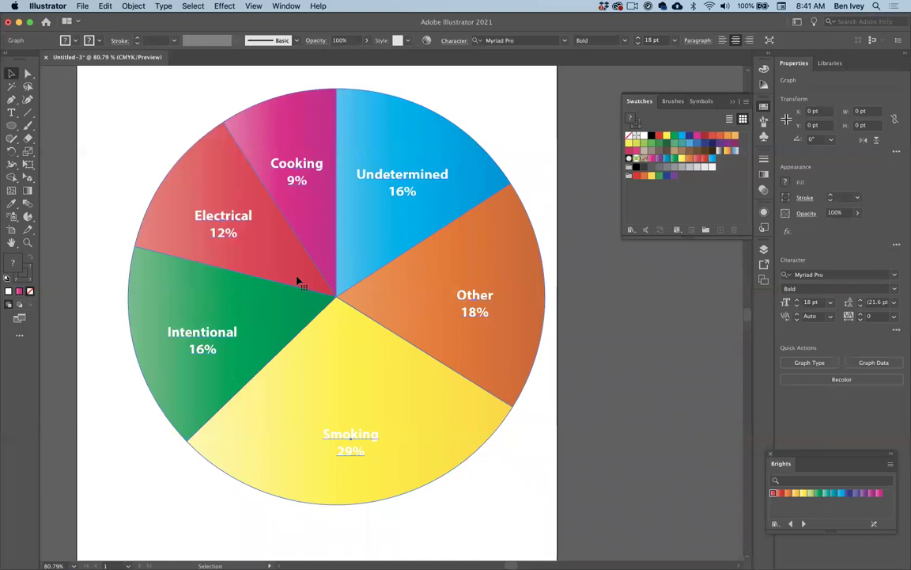
left_click(133, 7)
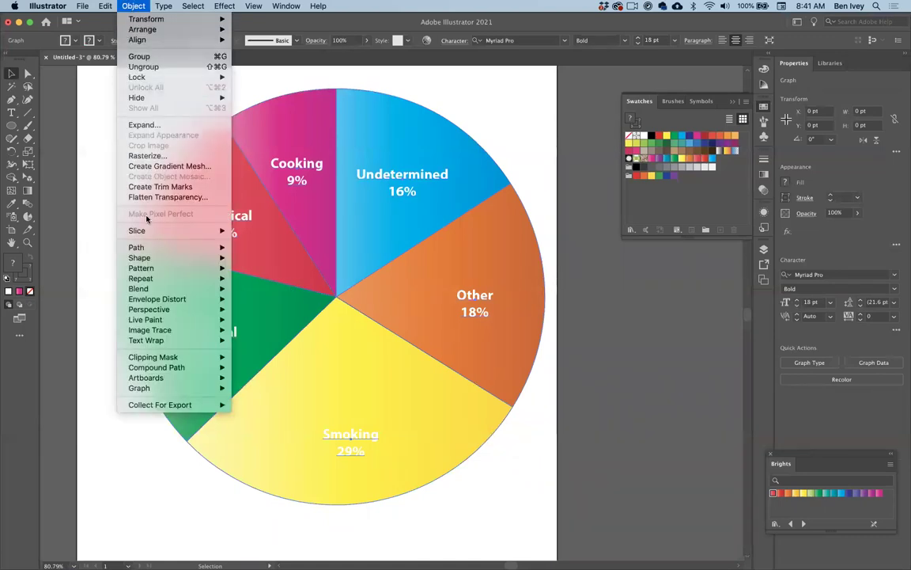
left_click(165, 70)
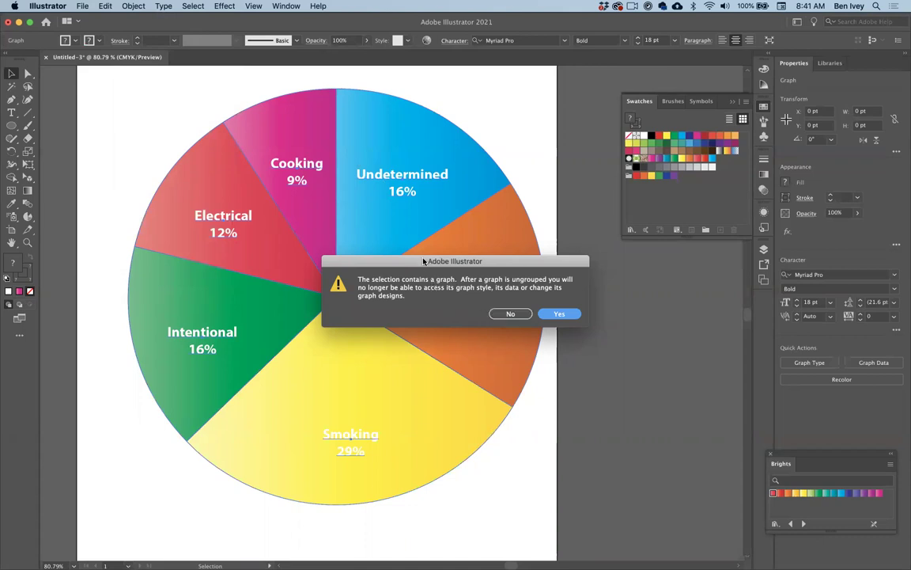
left_click(560, 315)
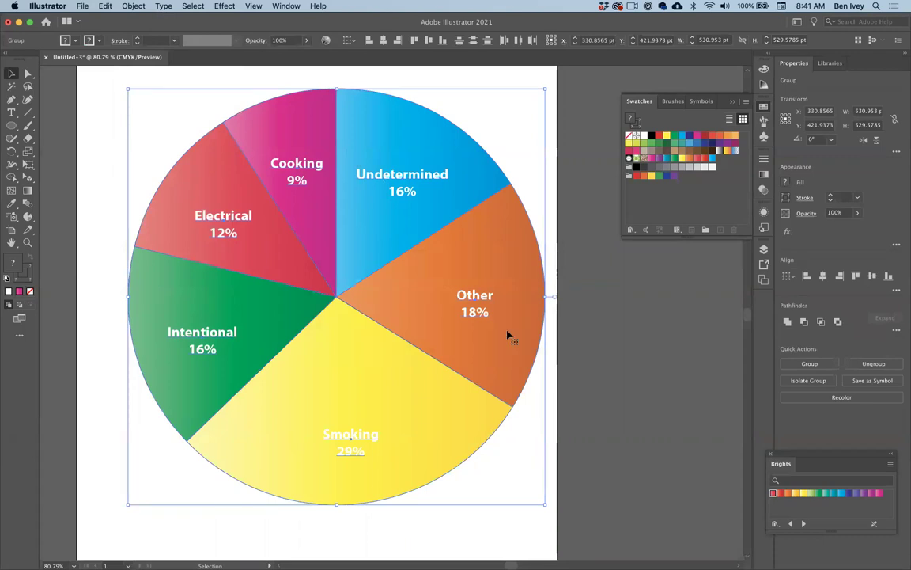
Ungroup the remaining group of wedges so each wedge can be selected separately
left_click(532, 222)
left_click(499, 234)
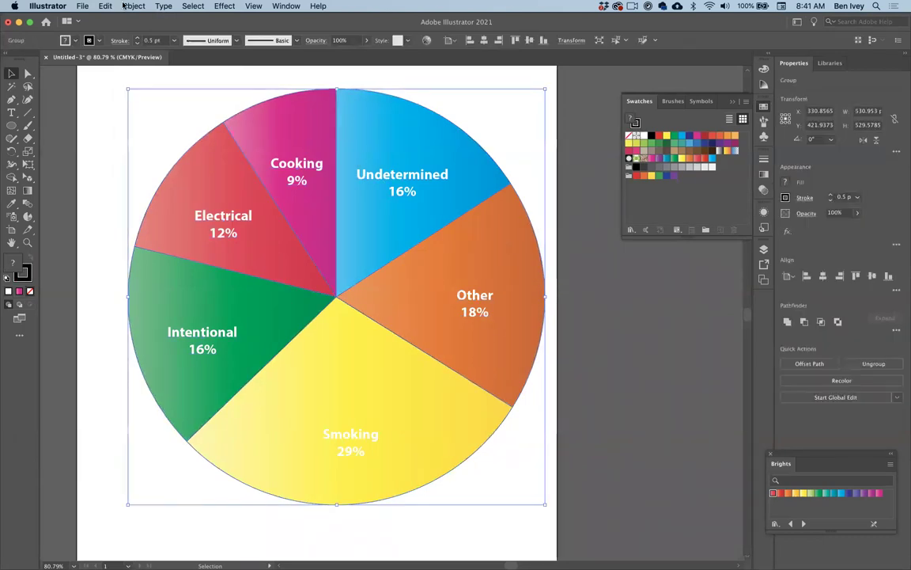
left_click(133, 6)
left_click(140, 71)
left_click(102, 114)
Try pulling the Electrical, Cooking and Other wedges outward from the pie, and undo the moves
left_click_drag(205, 170, 144, 146)
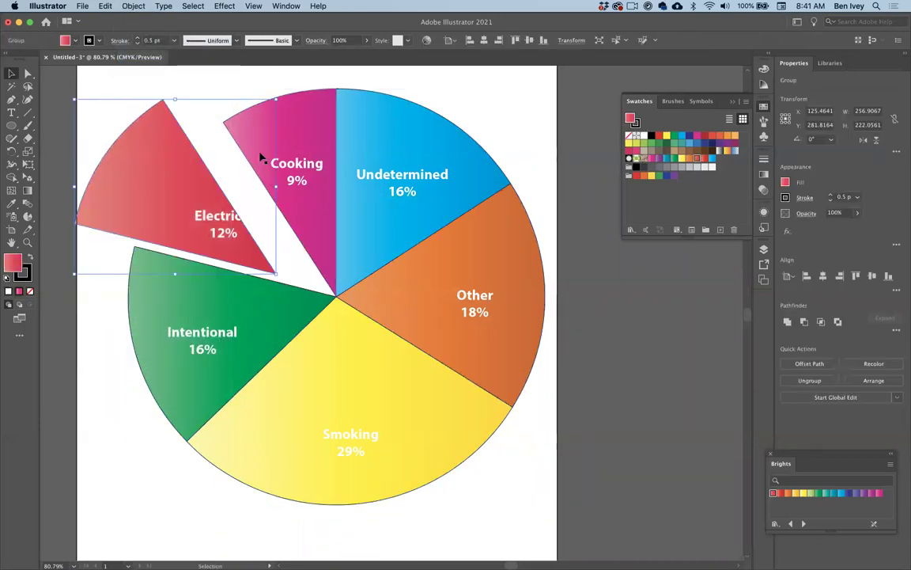
left_click_drag(260, 153, 248, 118)
left_click_drag(526, 235, 577, 241)
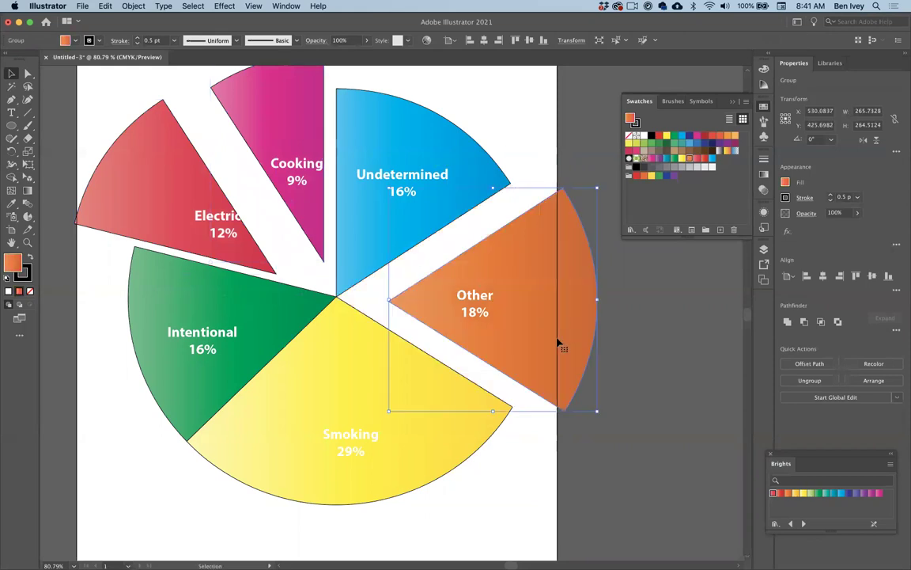
key("super+z")
key("super+z")
key("super+z")
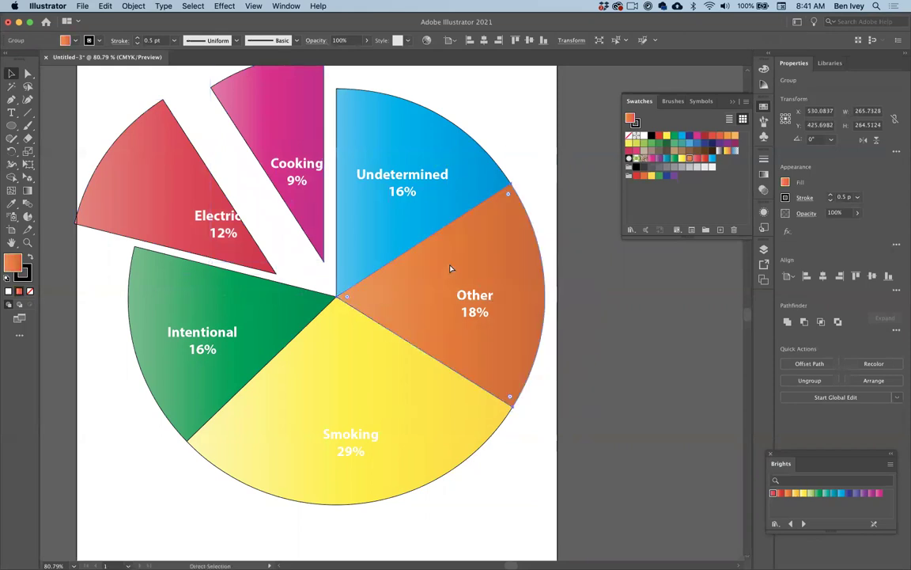
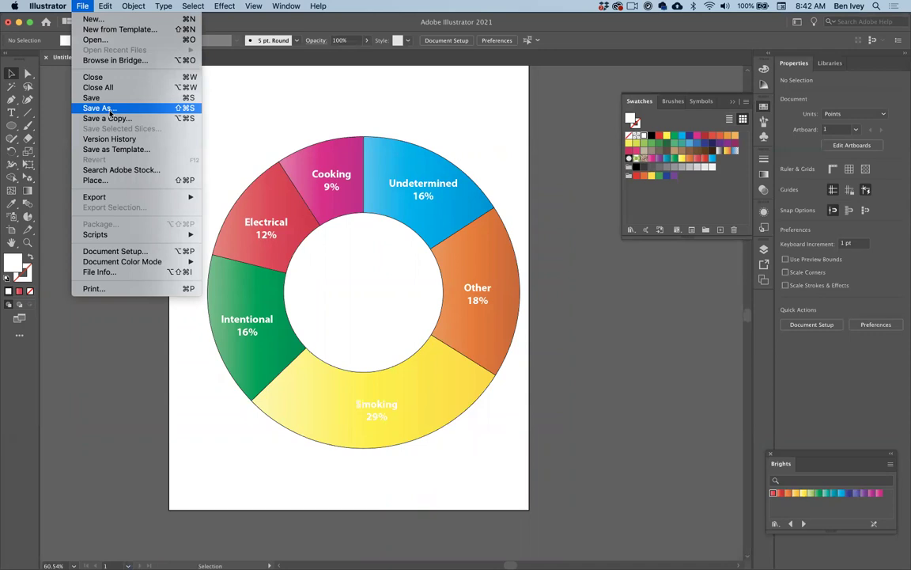
Save the pie chart on the computer's Desktop as PieChartCausesofFatalCampusFires.ai, close it and start a blank document
left_click(110, 98)
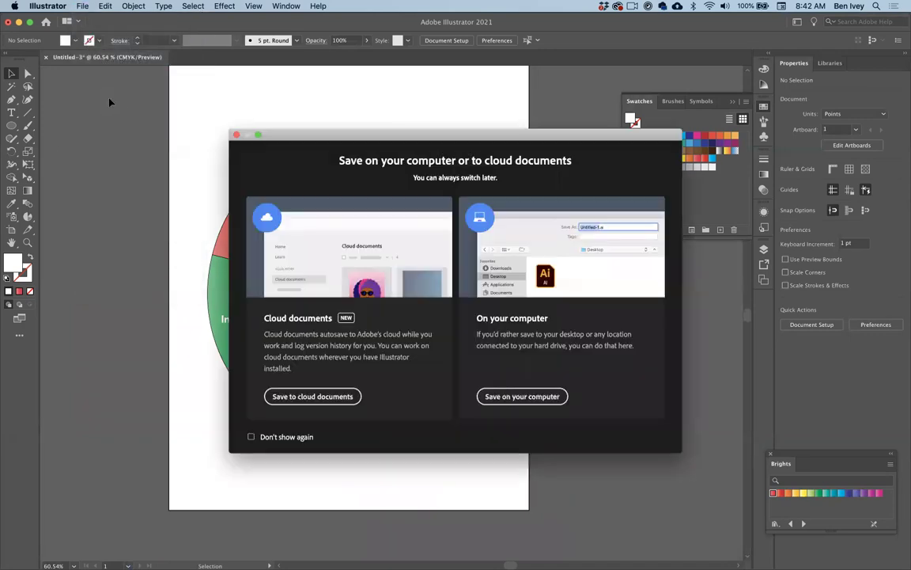
left_click(526, 397)
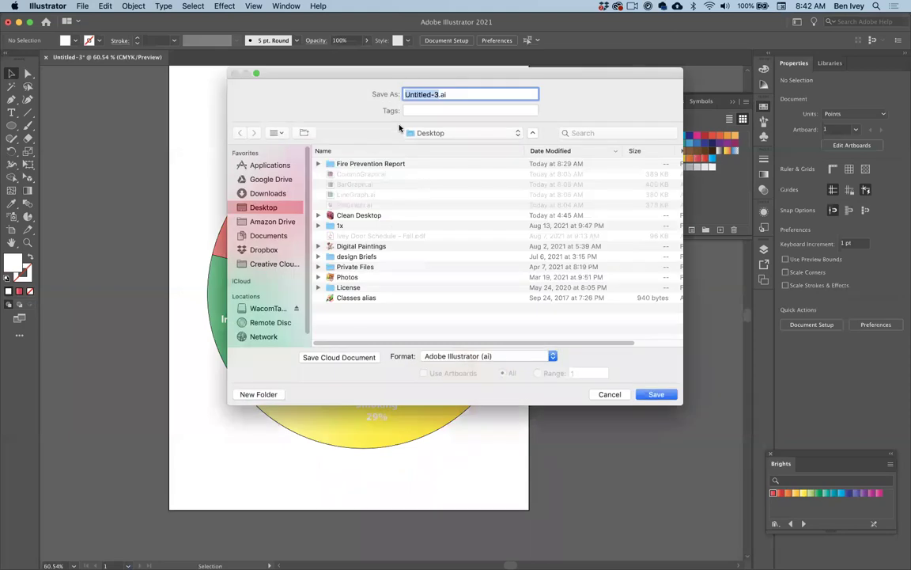
type("PieChart")
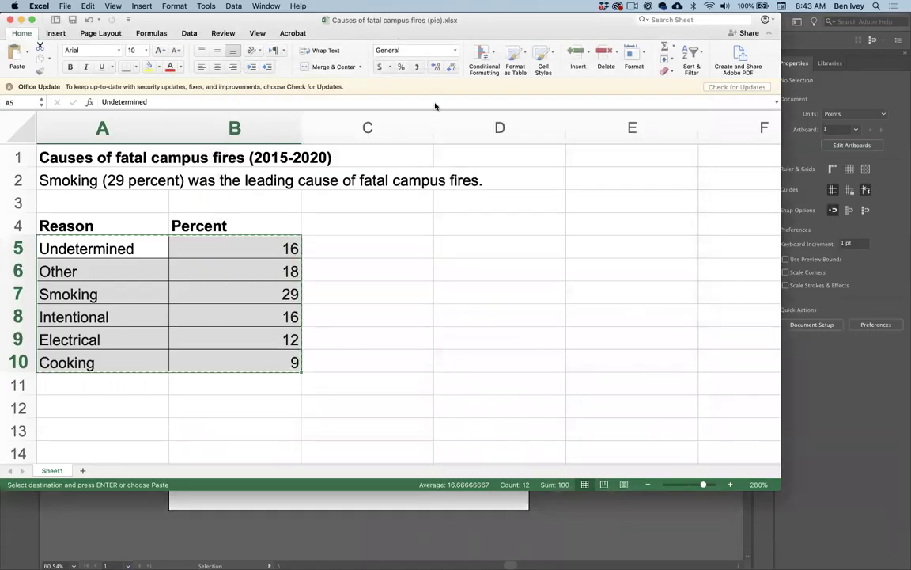
key("ctrl+Up")
left_click(524, 165)
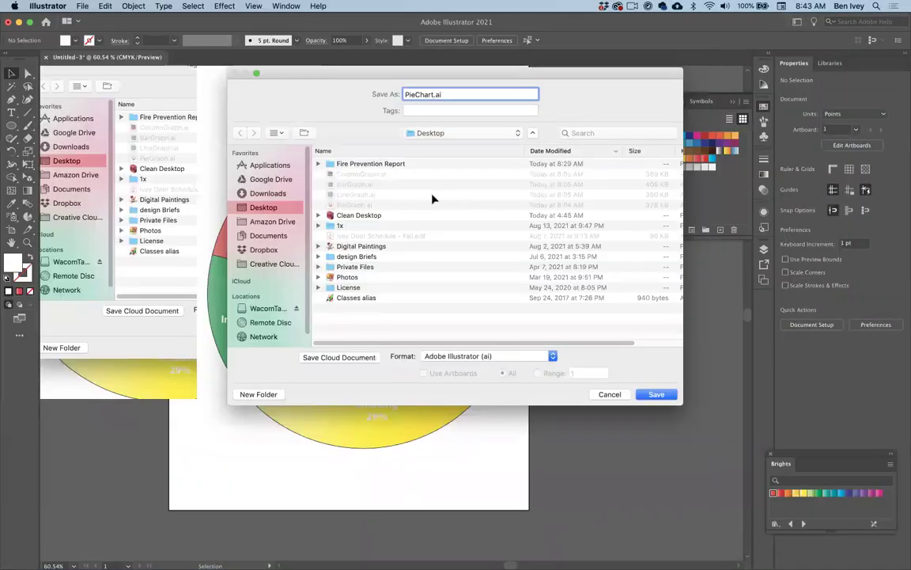
type("CausesofFatalCampusFires")
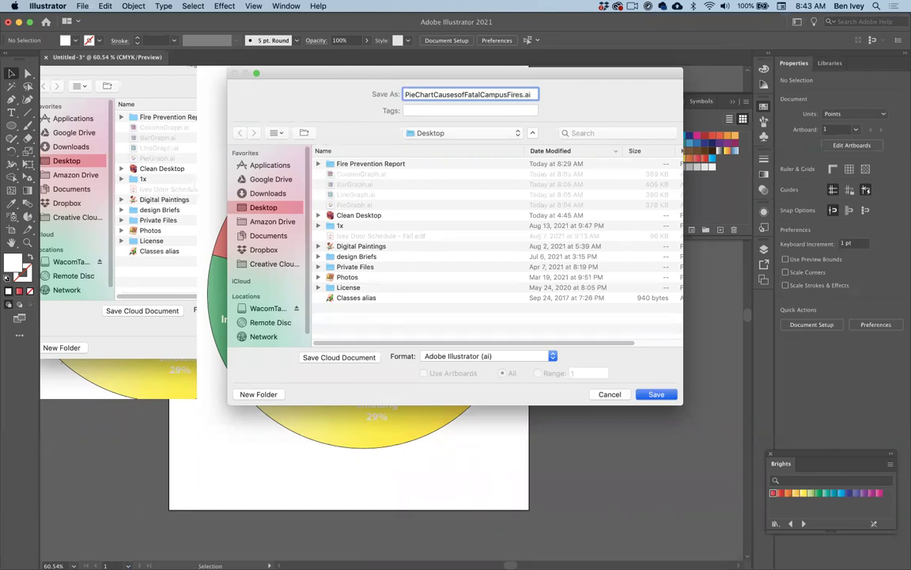
key("Return")
key("Return")
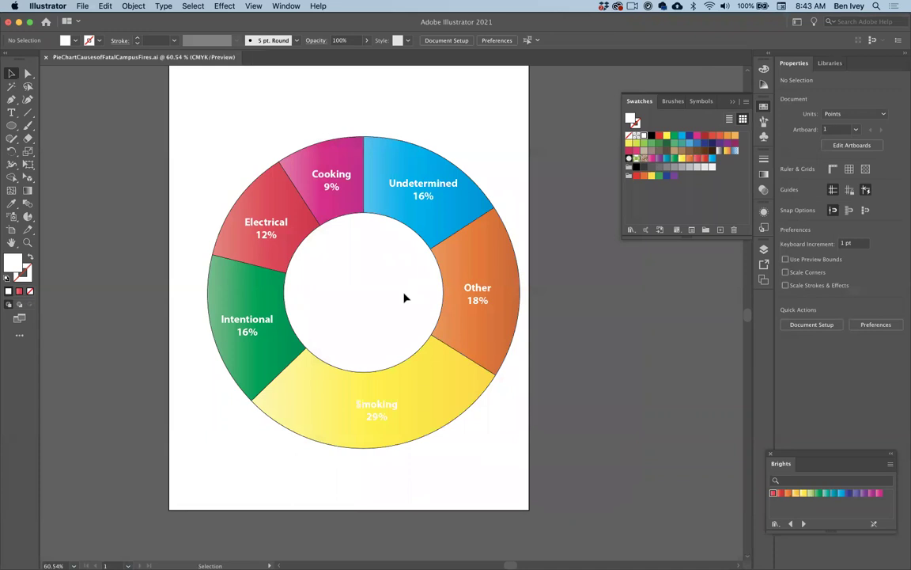
key("super+w")
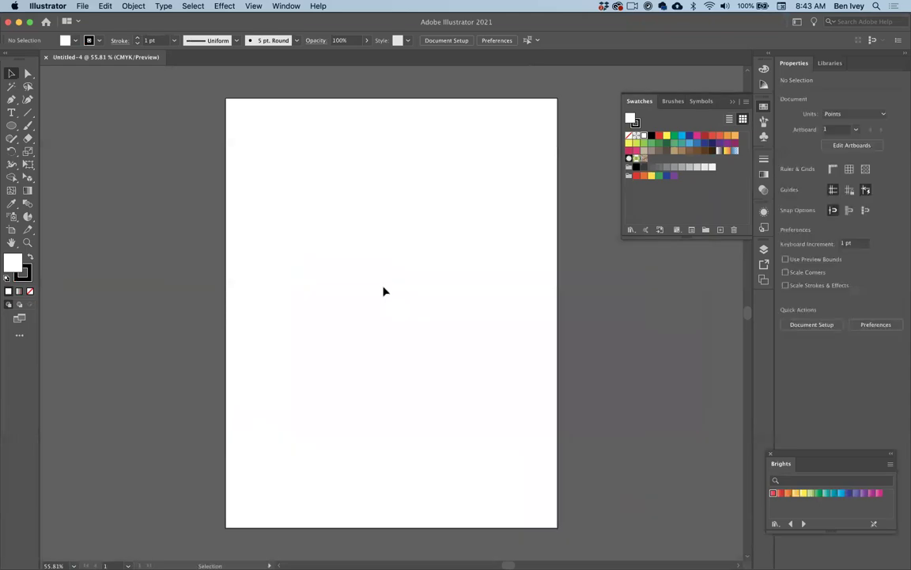
Open the Fatal Campus Fires by Month (Custom Column) workbook from the Fire Prevention Report folder
key("ctrl+Up")
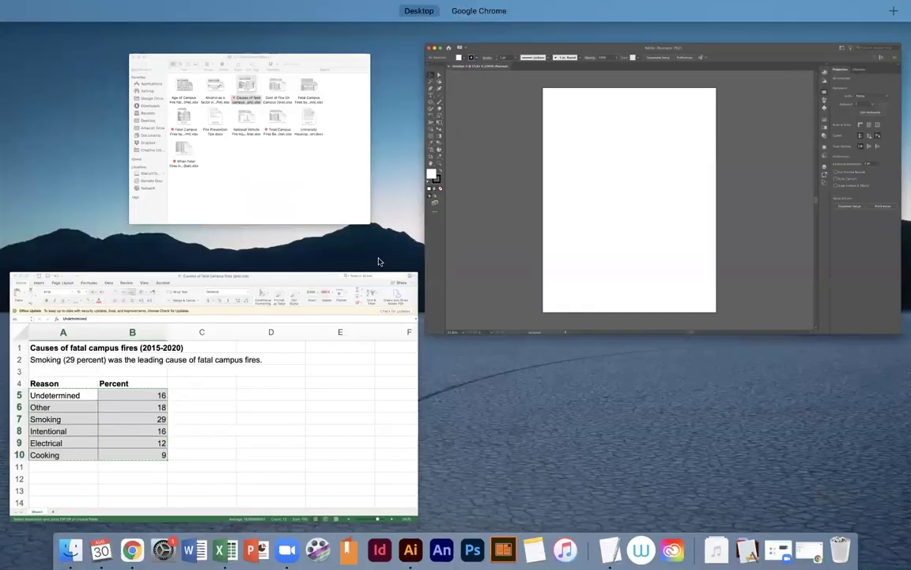
left_click(311, 206)
left_click(322, 195)
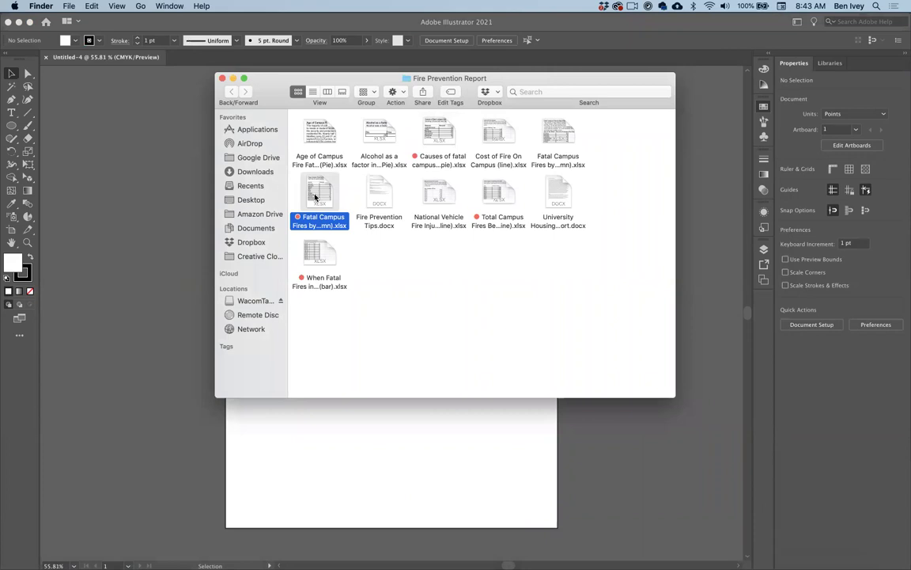
double_click(317, 194)
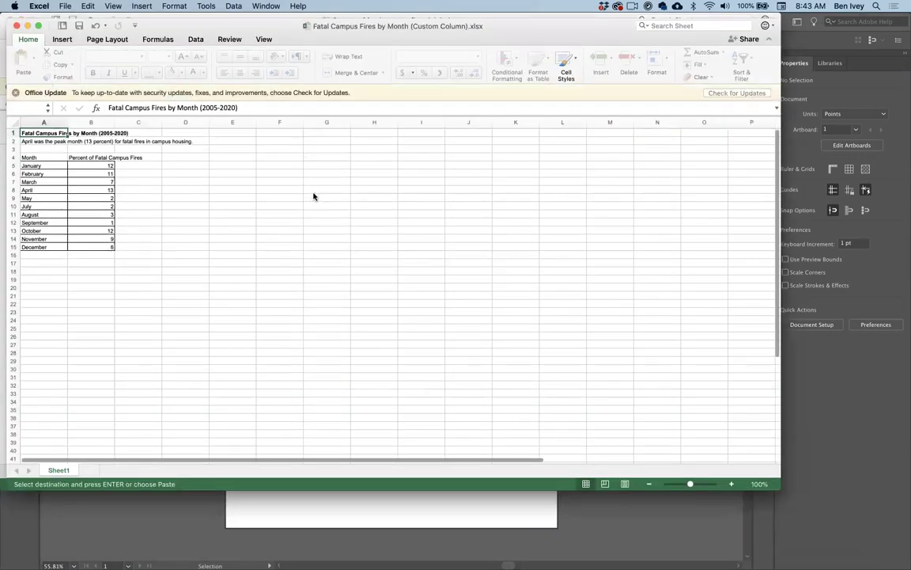
Open the When Fatal Fires in Residential Buildings Occur (bar) workbook from the Fire Prevention Report folder
key("ctrl+Up")
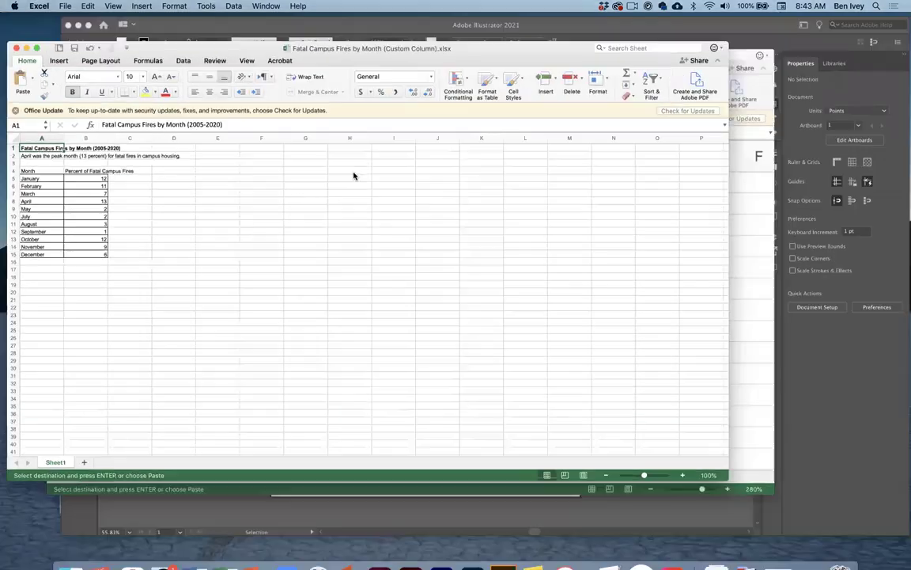
left_click(405, 175)
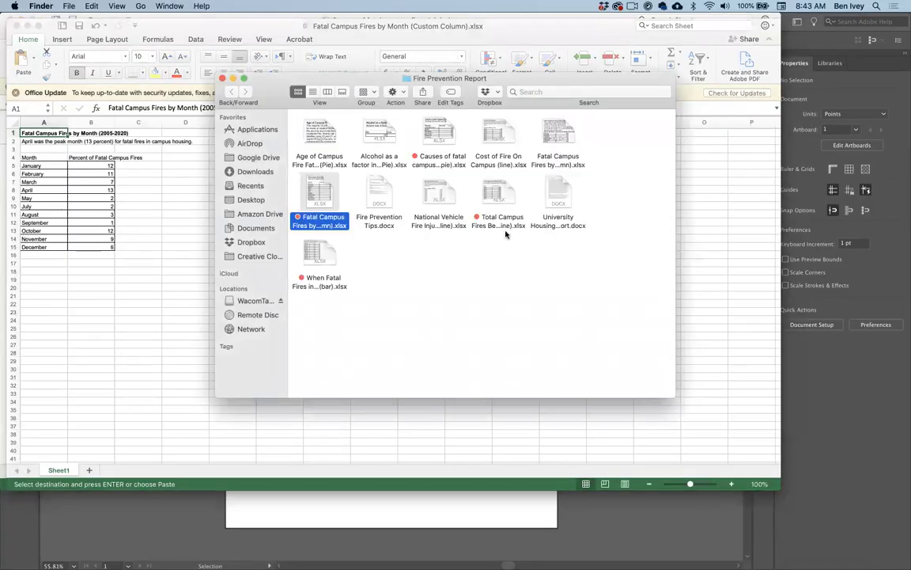
left_click(330, 251)
double_click(324, 254)
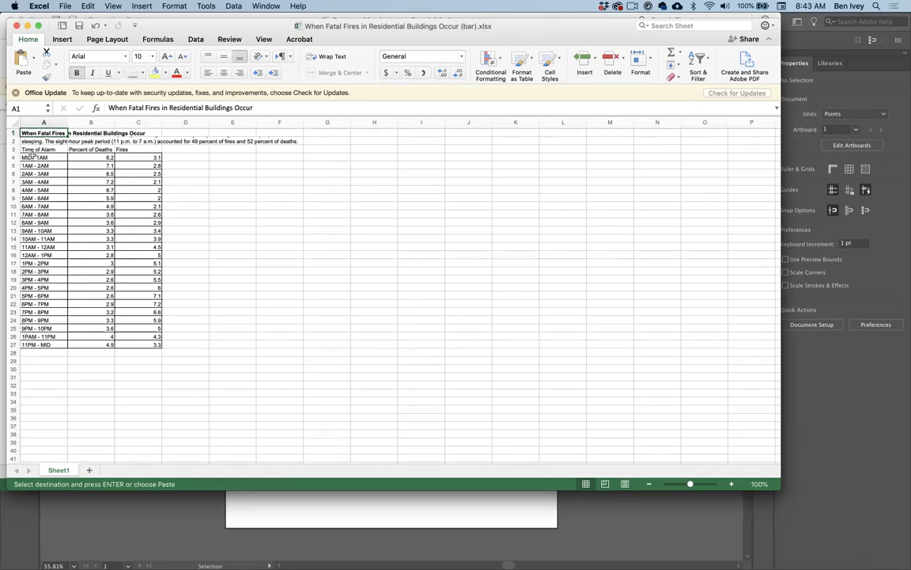
Copy the alarm times with their deaths and fires values, cells A4 to C27 without the headings
left_click_drag(29, 155, 131, 345)
left_click(111, 5)
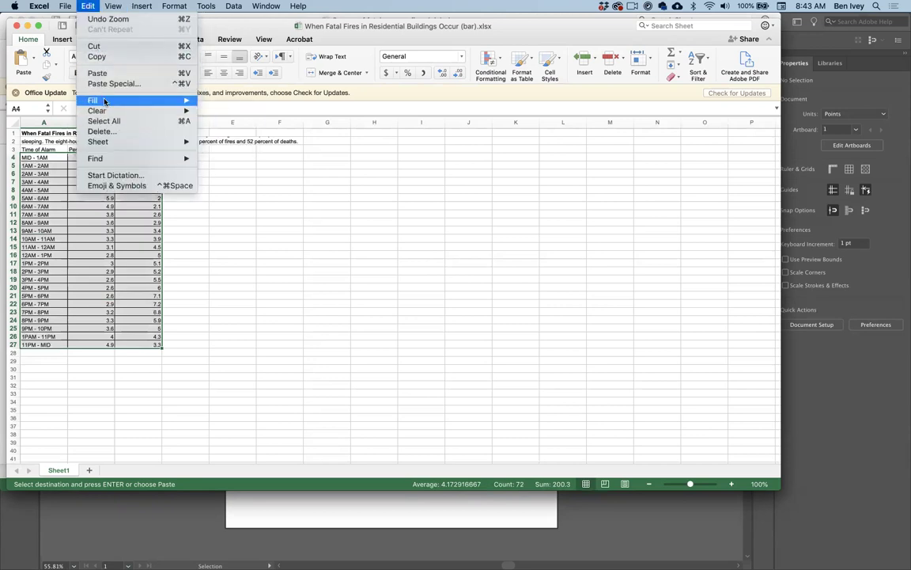
left_click(96, 56)
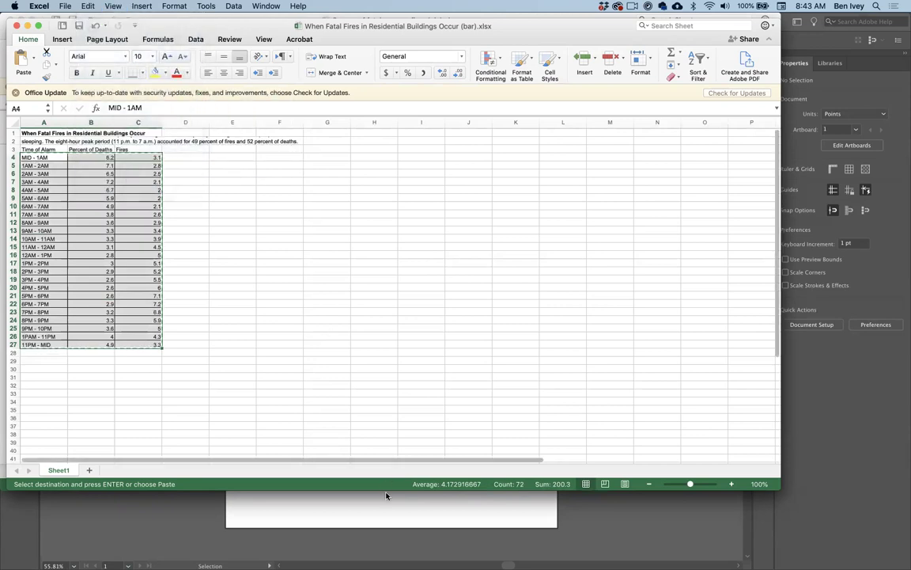
Switch to Illustrator and create a bar graph 8 in wide and 8 in high on the blank artboard
key("super+Tab")
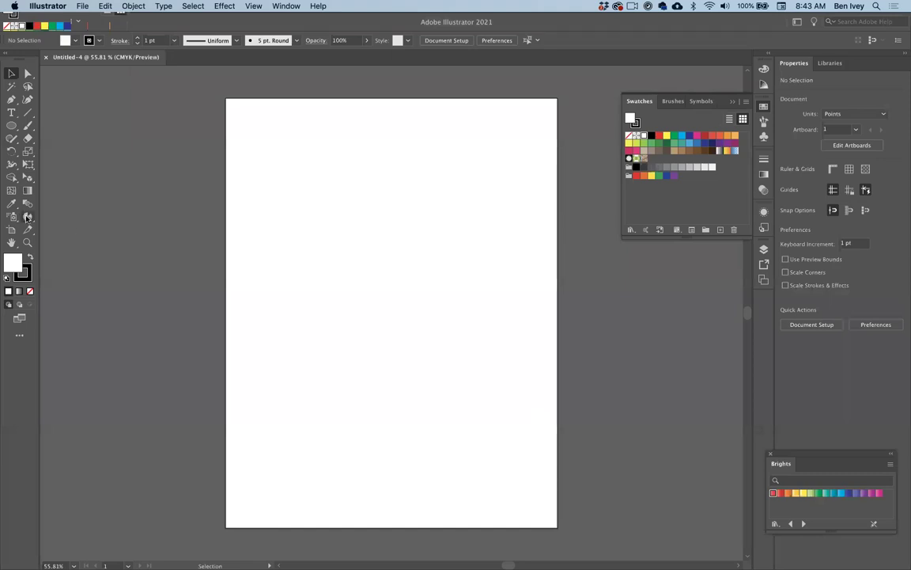
left_click(28, 217)
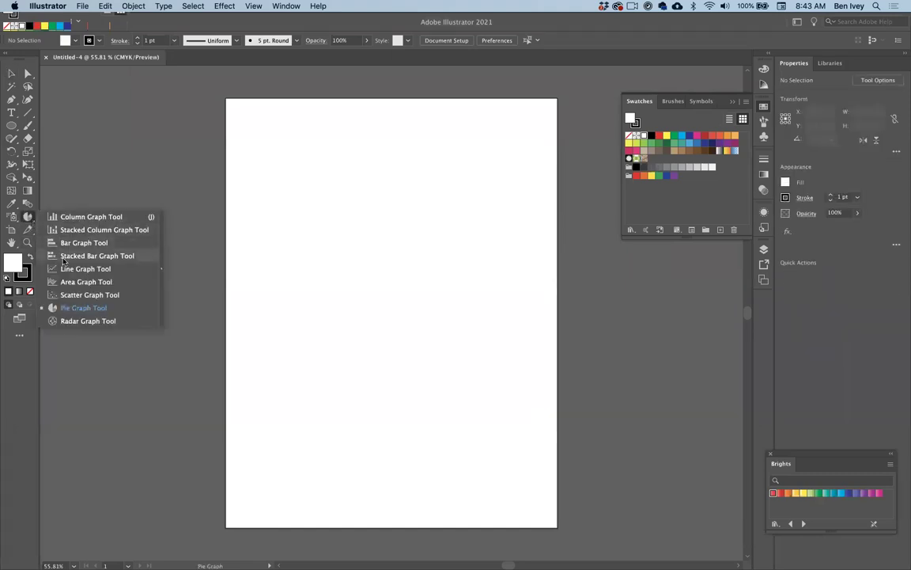
left_click(115, 244)
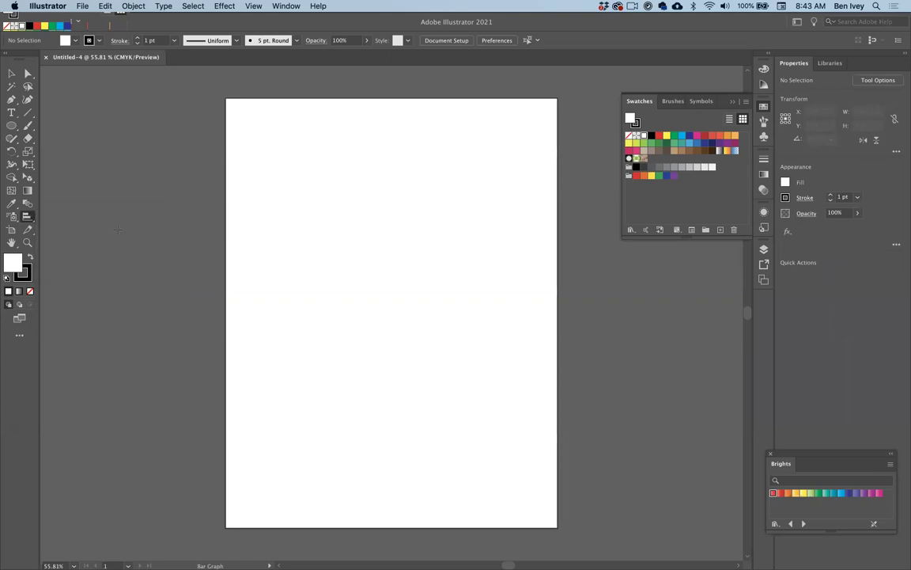
left_click(309, 303)
type("8 in")
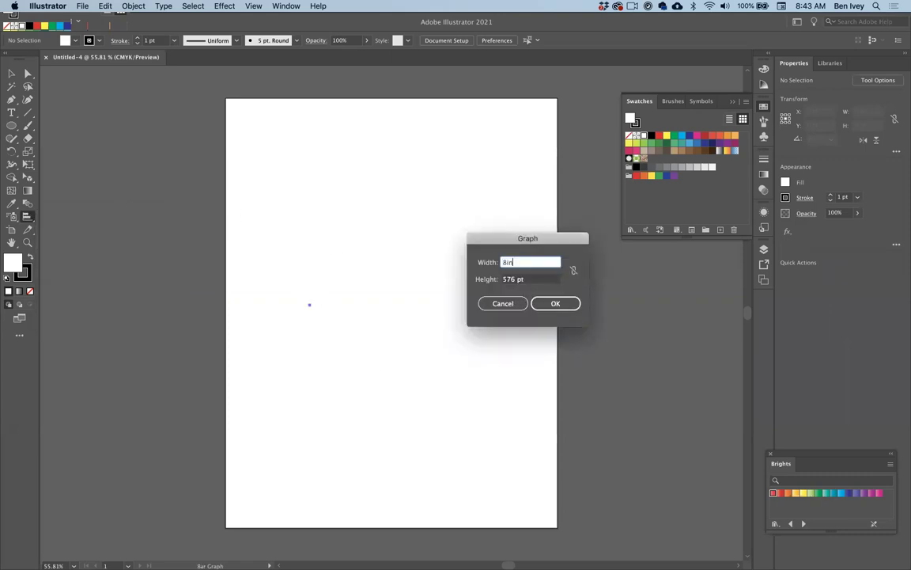
key("Tab")
type("8 in")
key("Tab")
key("Return")
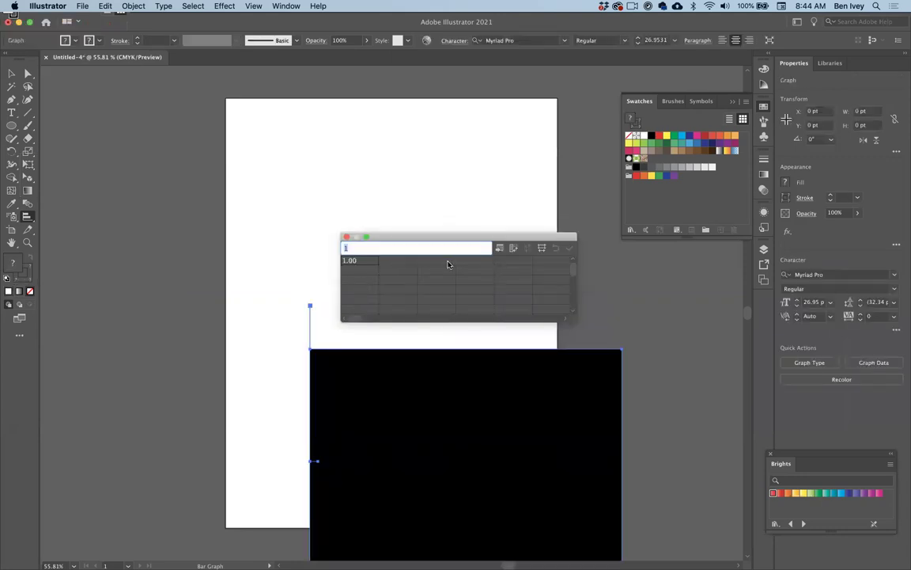
Enlarge the graph data window, paste the copied fire data into it and apply it to the bar graph
left_click_drag(431, 240, 401, 153)
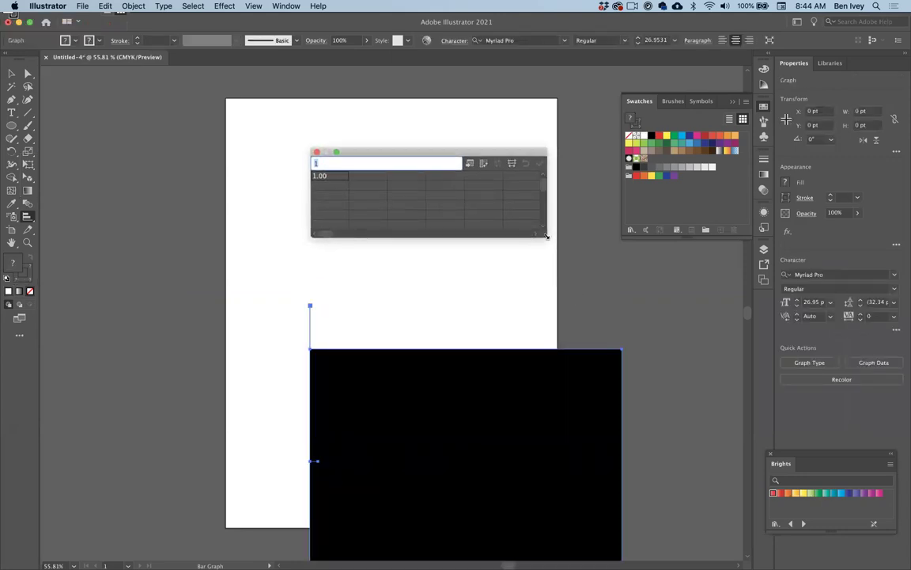
left_click_drag(545, 235, 656, 339)
key("super+v")
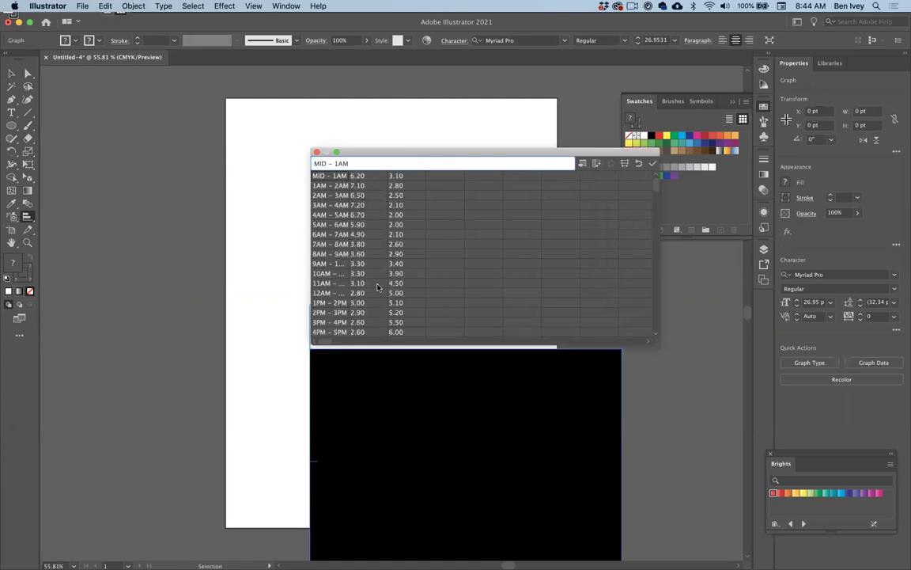
left_click(653, 163)
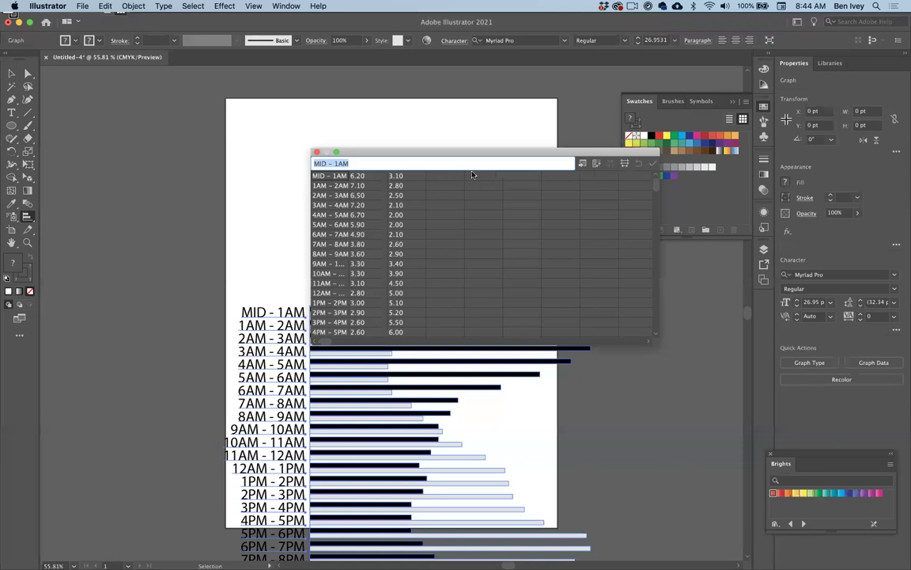
left_click_drag(473, 150, 676, 193)
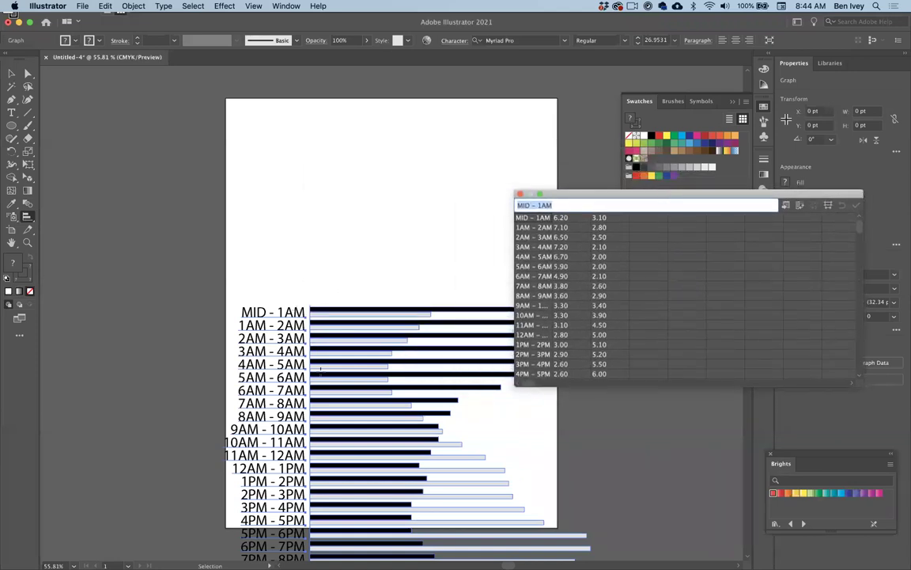
scroll(321, 370, "down", 3)
scroll(320, 369, "right", 3)
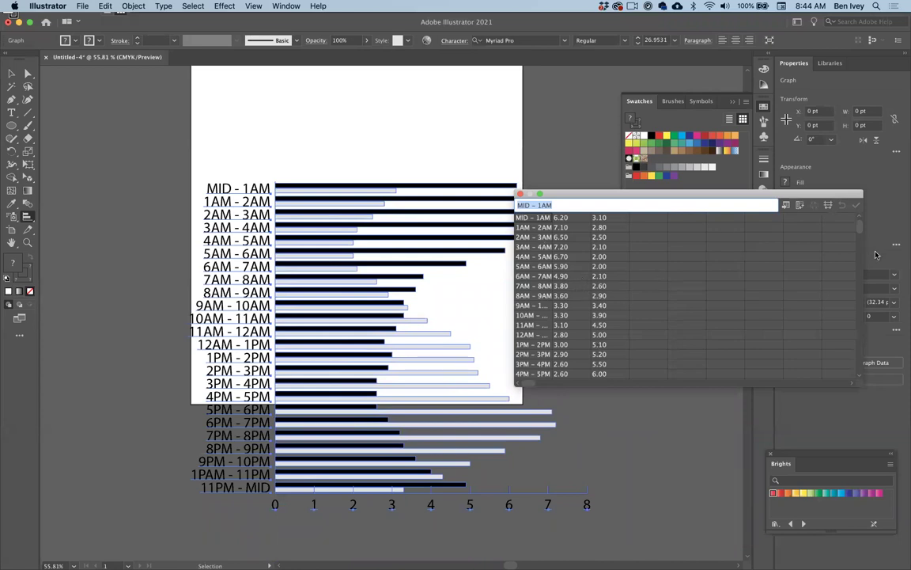
Try transposing the rows and columns of the graph data, and undo the change
left_click(801, 207)
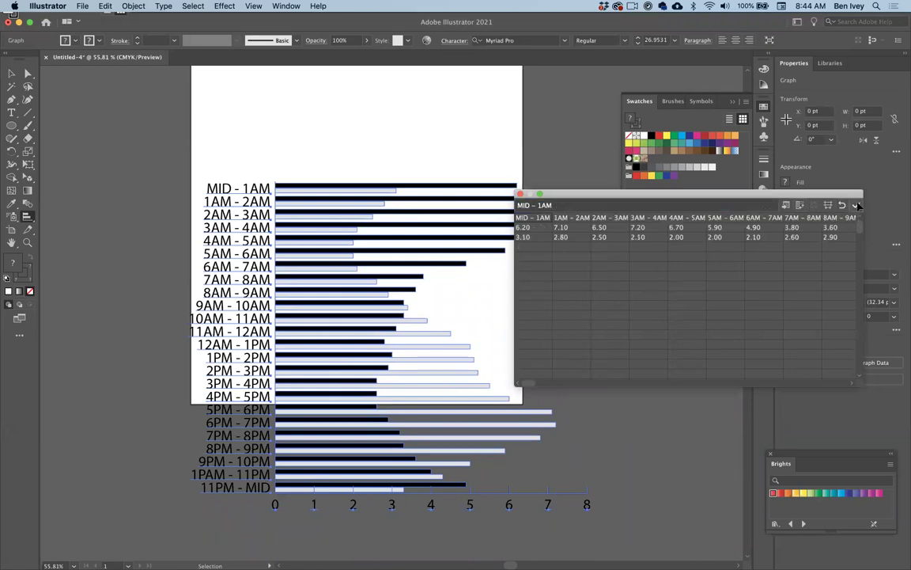
left_click(858, 206)
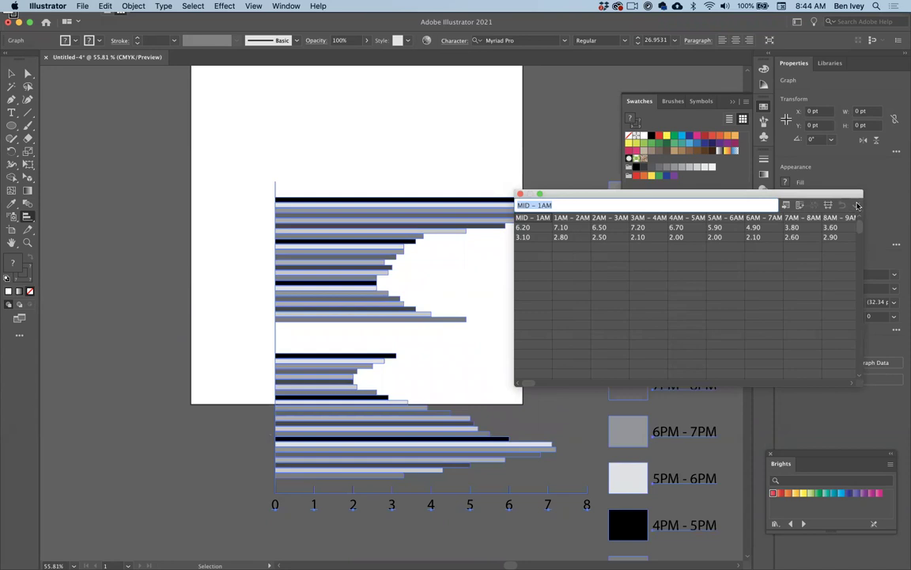
key("super+z")
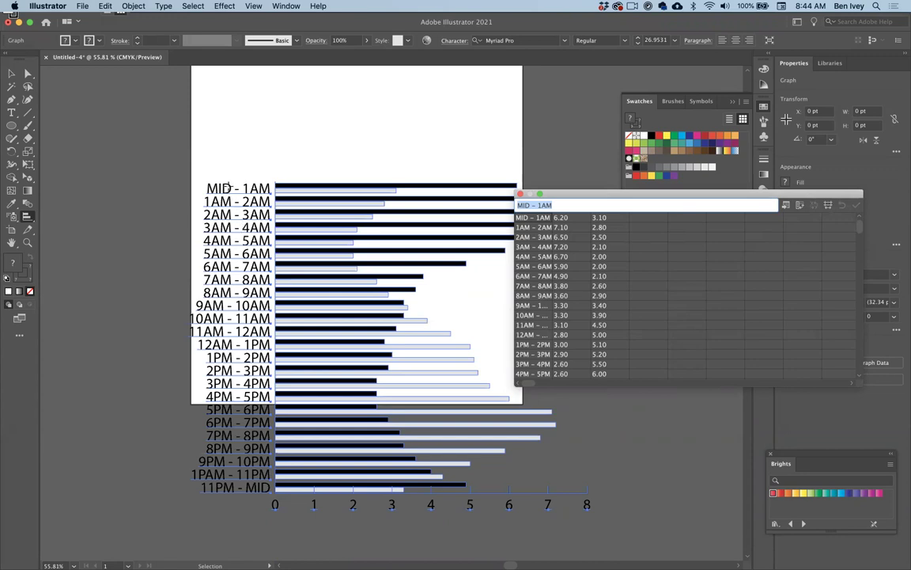
Close the graph data window and move the whole bar graph up and to the left on the artboard
left_click(519, 195)
left_click(11, 72)
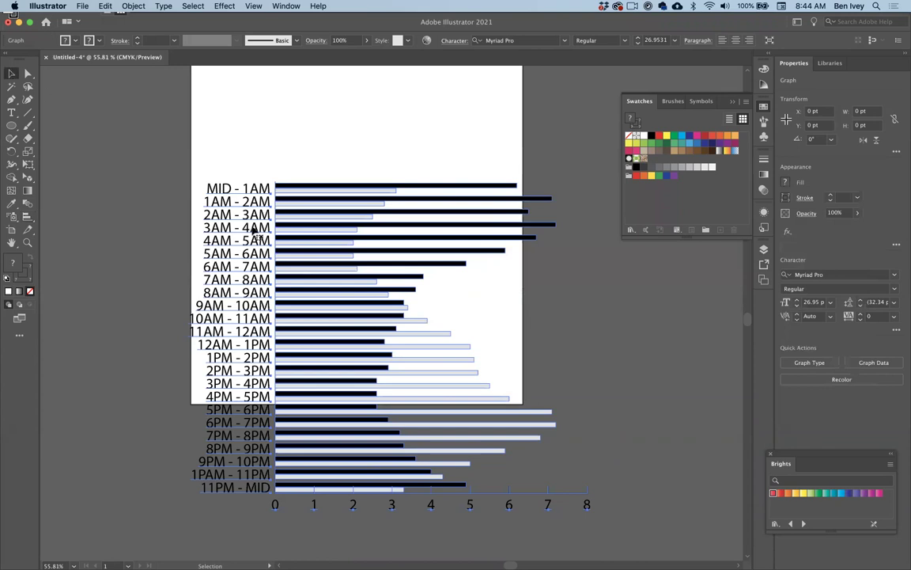
left_click_drag(321, 240, 279, 158)
scroll(278, 158, "up", 5)
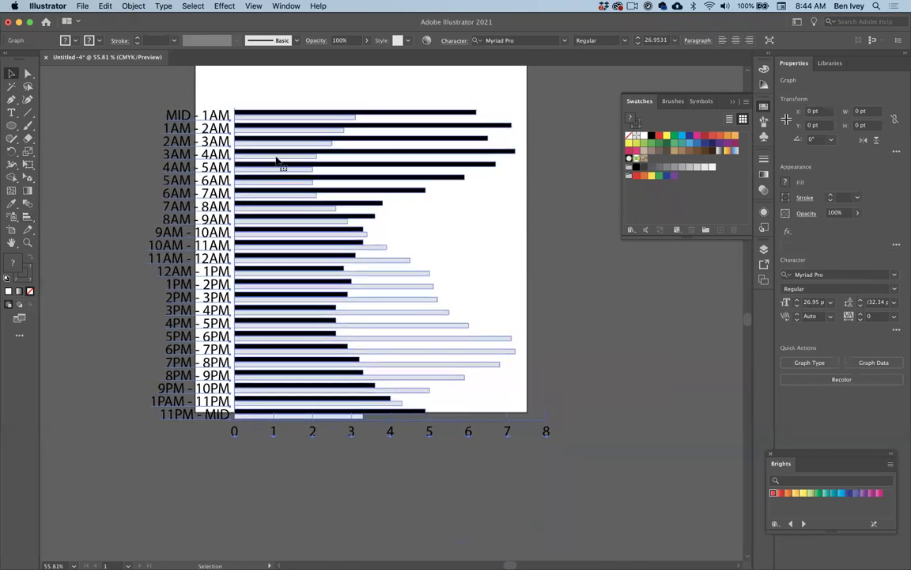
Select all the time-range labels beside the bars and reduce their font size to 16 pt
scroll(356, 271, "down", 3)
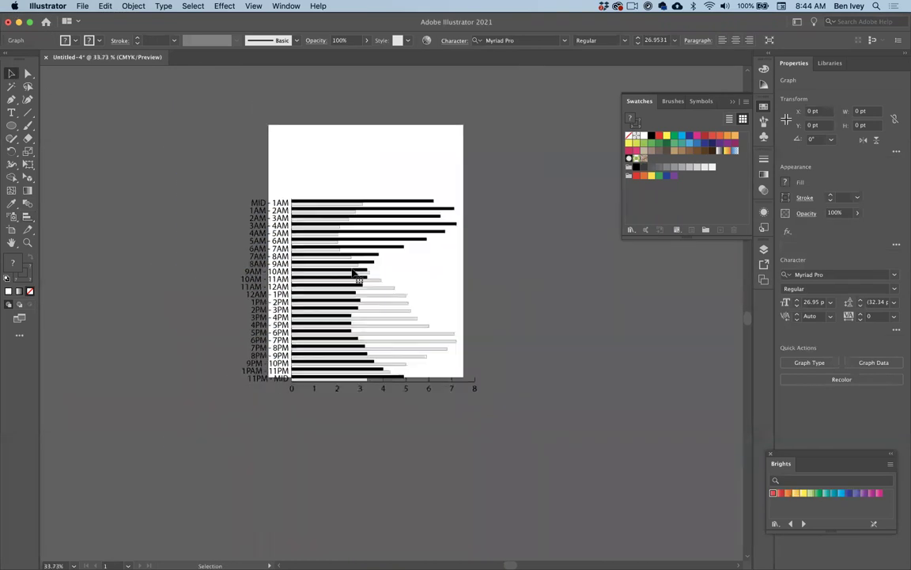
scroll(356, 270, "up", 5)
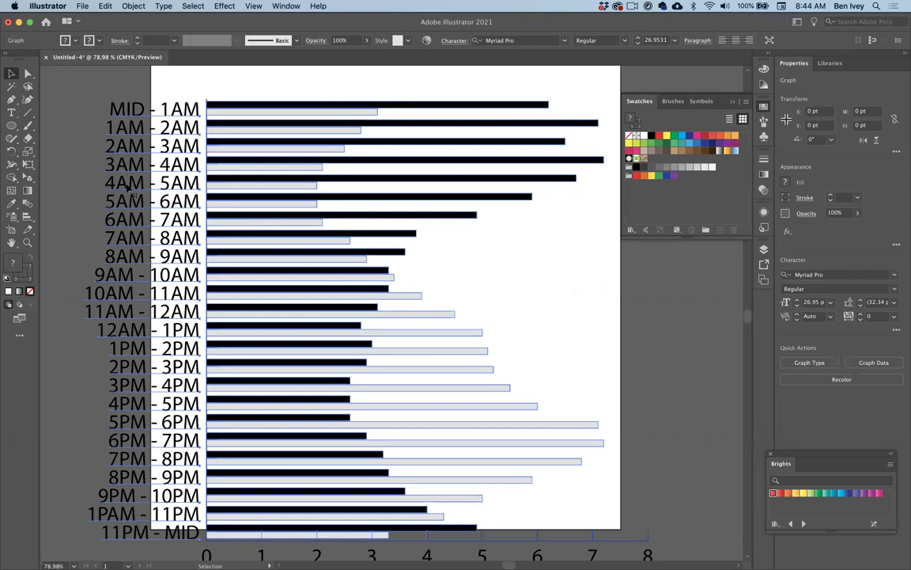
scroll(127, 185, "left", 5)
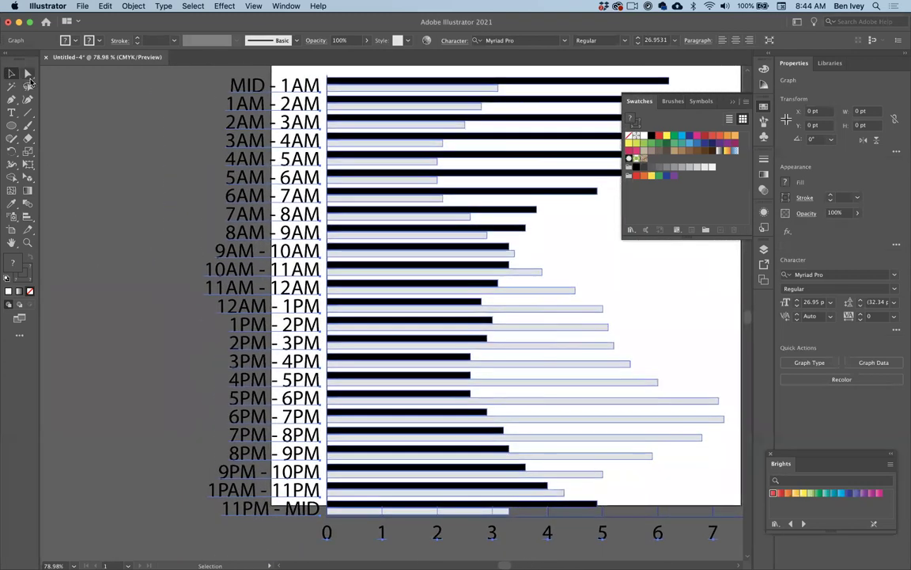
left_click(29, 74)
left_click_drag(31, 79, 87, 75)
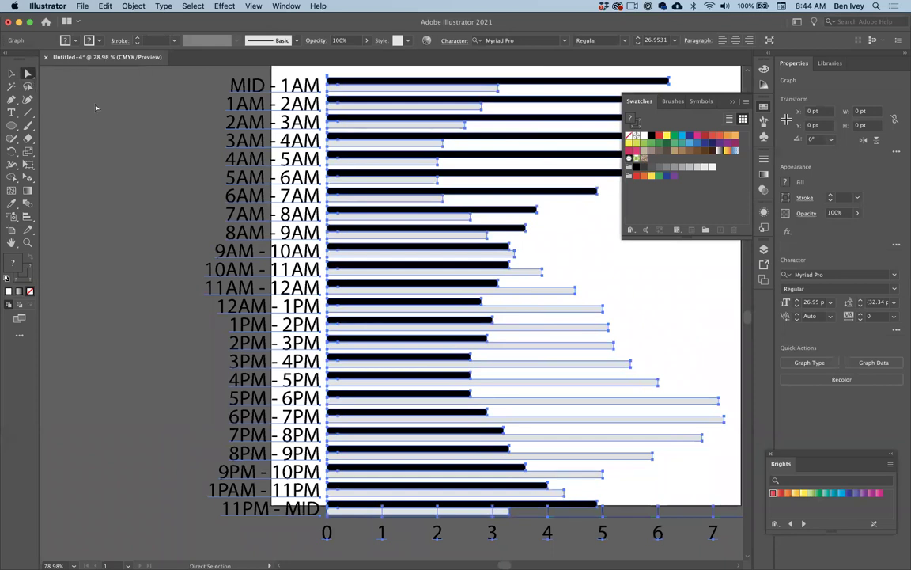
left_click(167, 84)
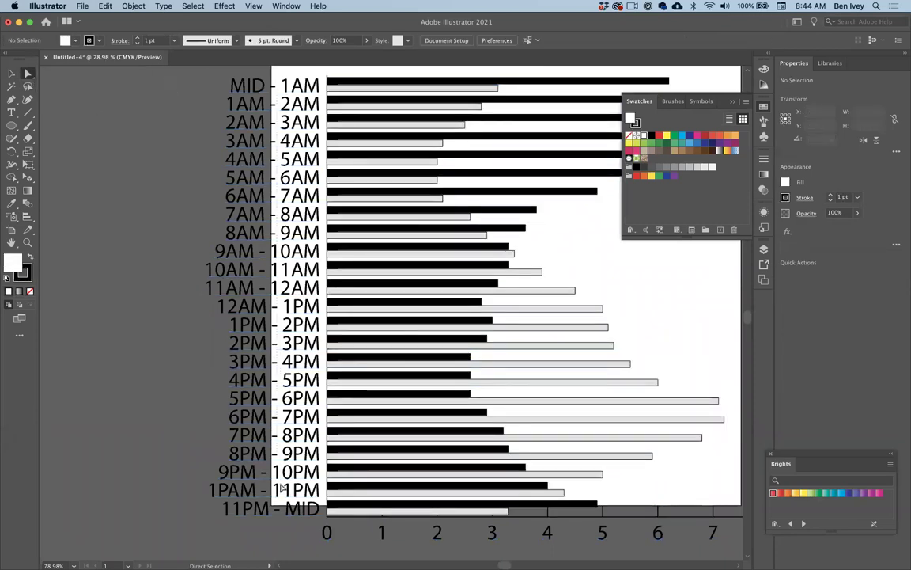
left_click(297, 517)
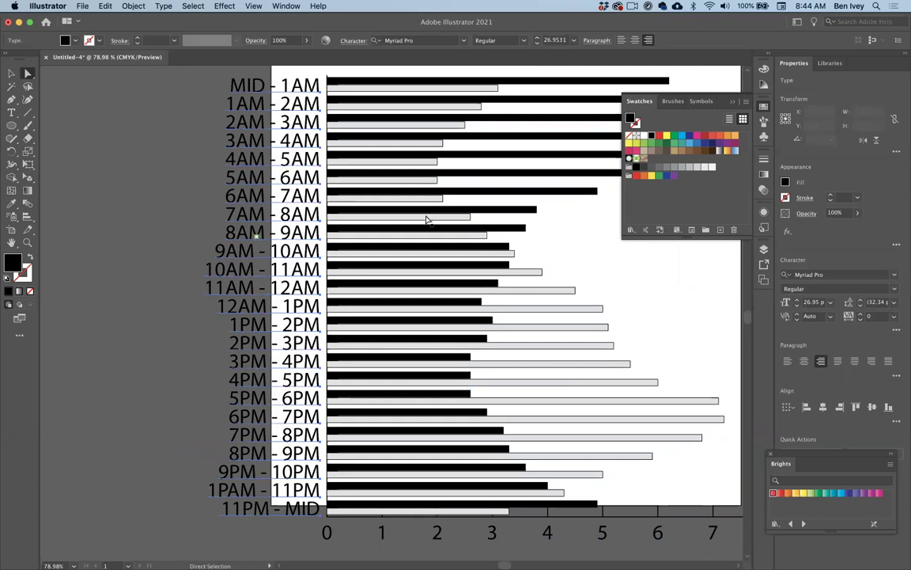
left_click(797, 306)
left_click(796, 305)
left_click(797, 305)
left_click(797, 305)
left_click(796, 307)
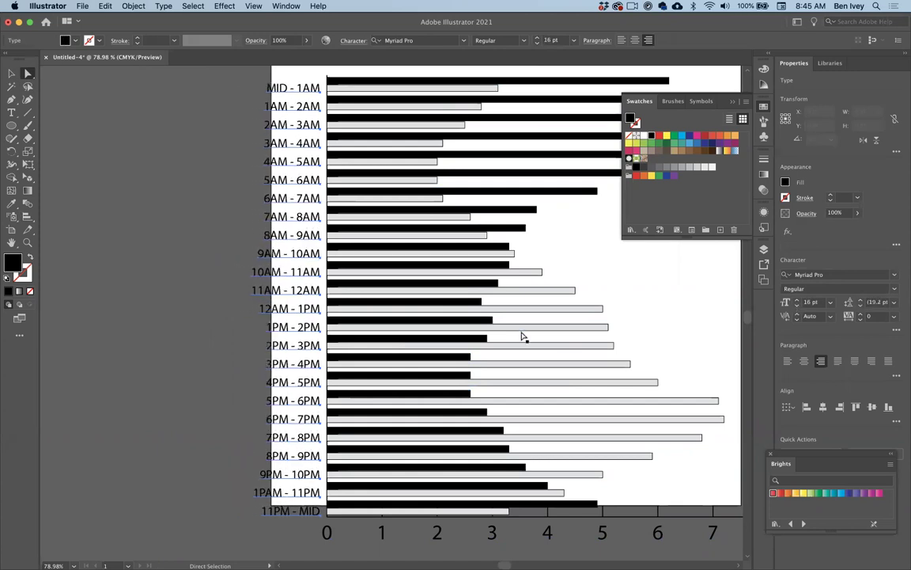
Set the value axis tick marks of the whole bar graph to full width, then deselect the graph
scroll(472, 302, "right", 6)
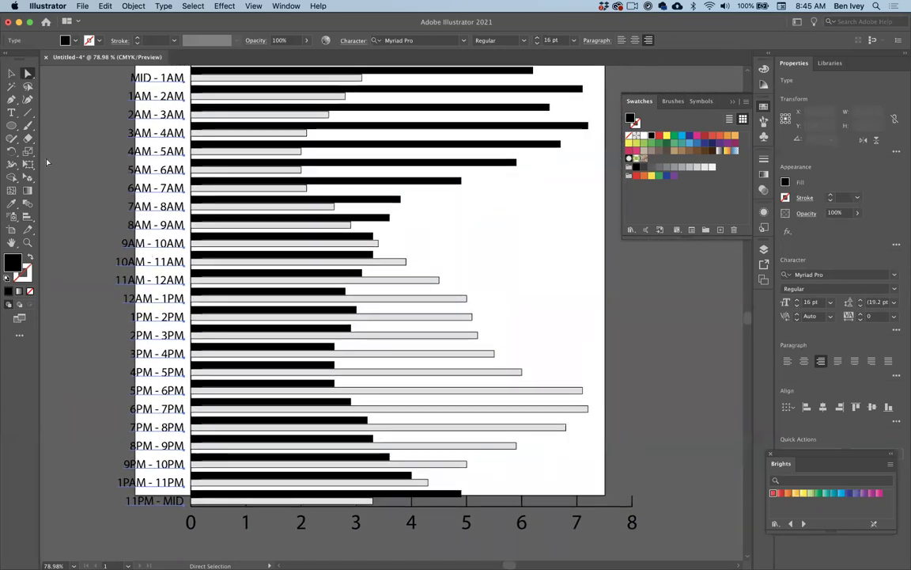
left_click(11, 73)
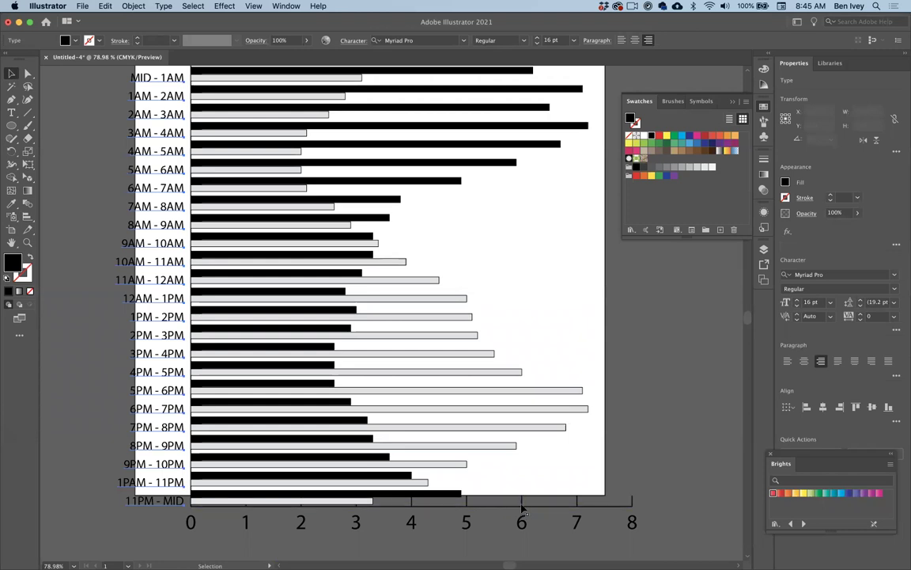
left_click(336, 365)
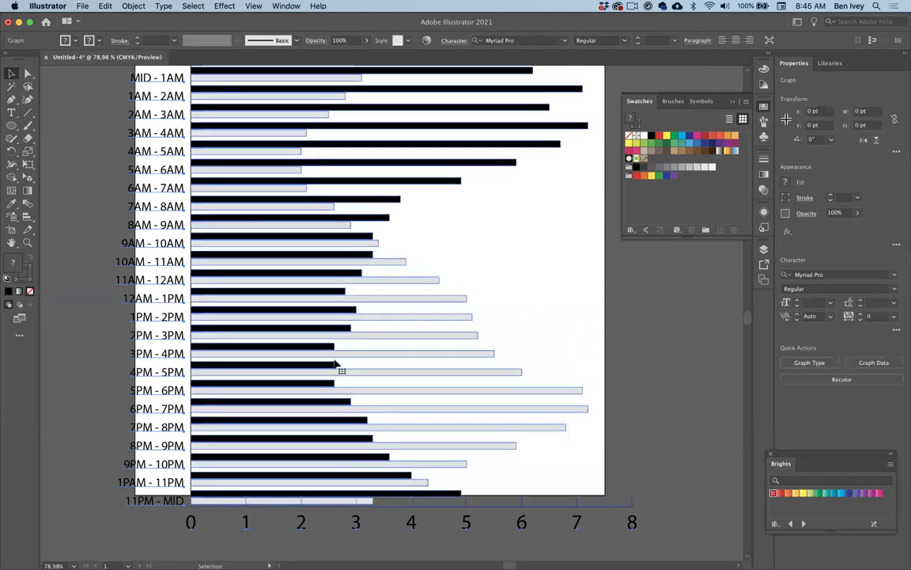
scroll(293, 380, "up", 3)
scroll(293, 380, "right", 1)
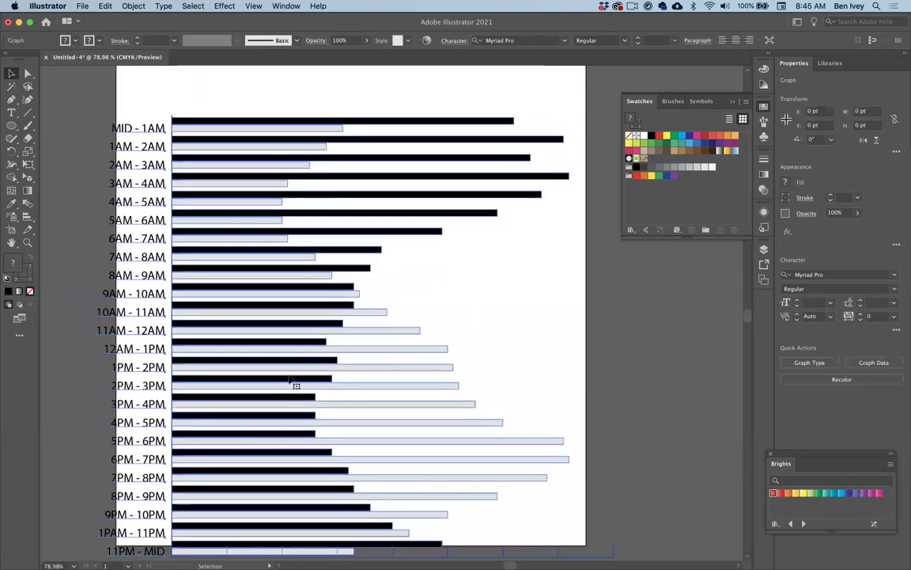
left_click(133, 6)
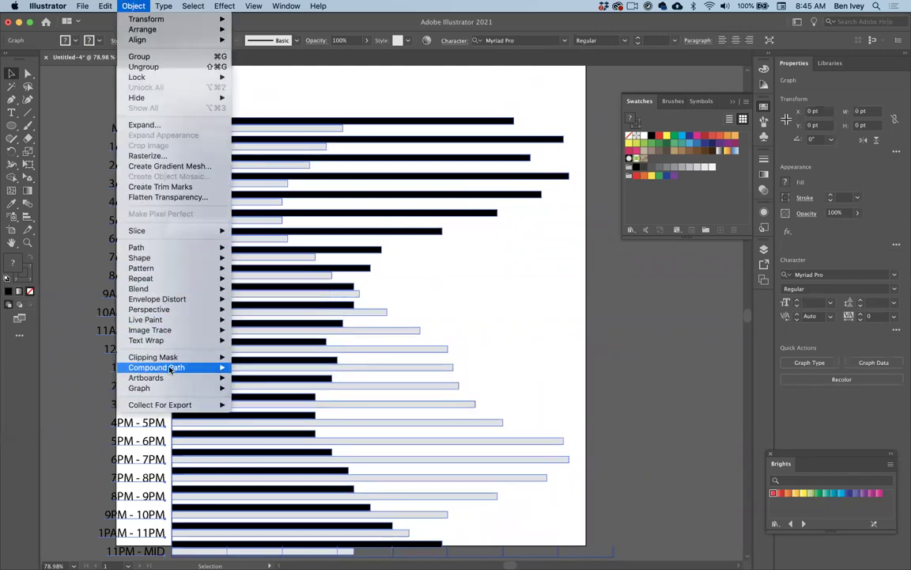
mouse_move(212, 389)
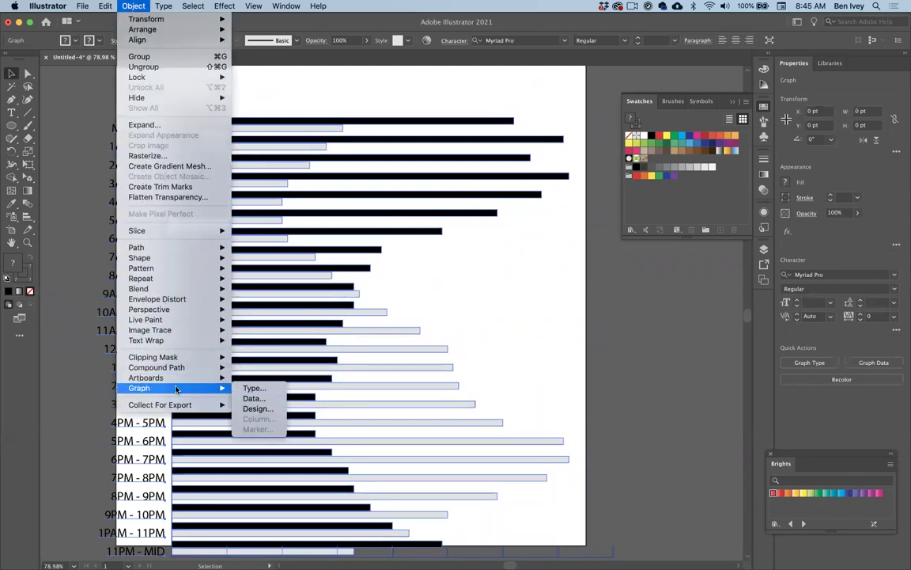
left_click(252, 389)
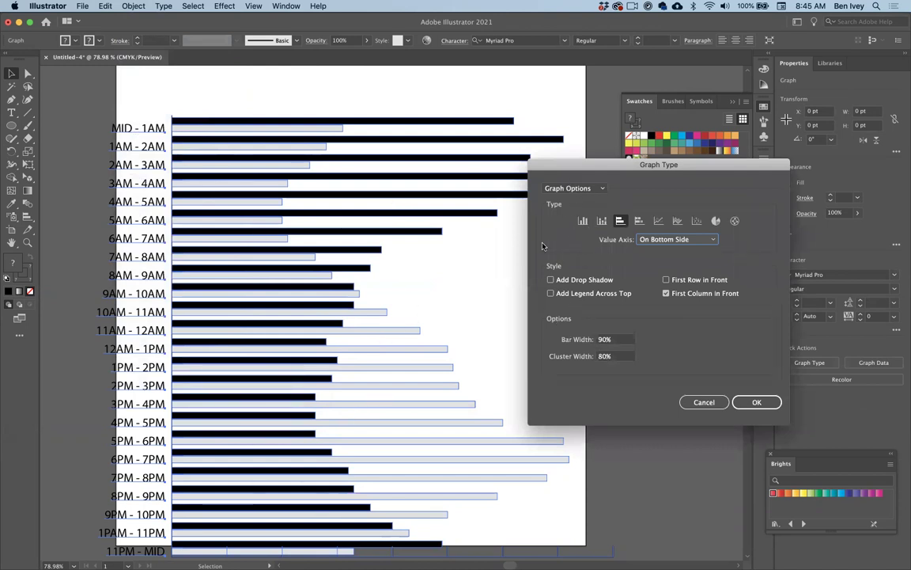
left_click(578, 189)
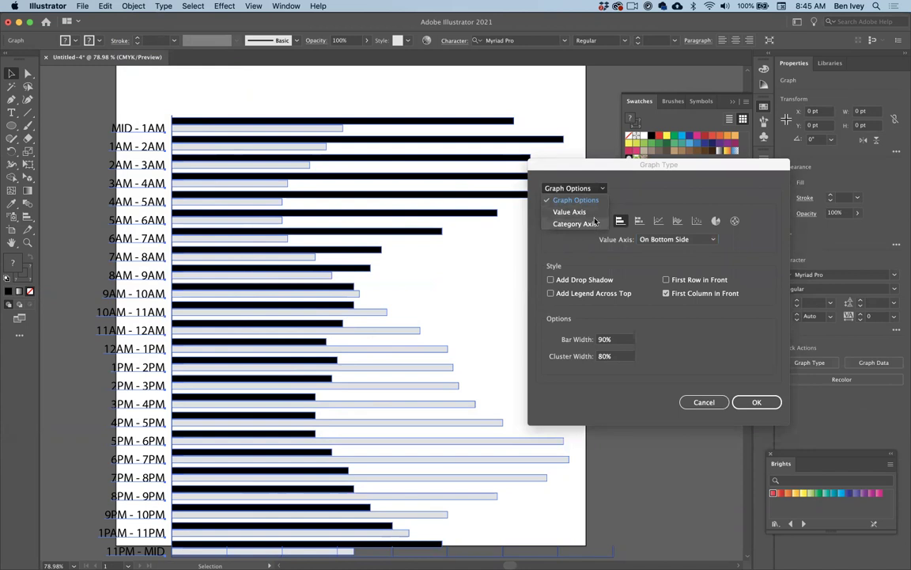
left_click(593, 212)
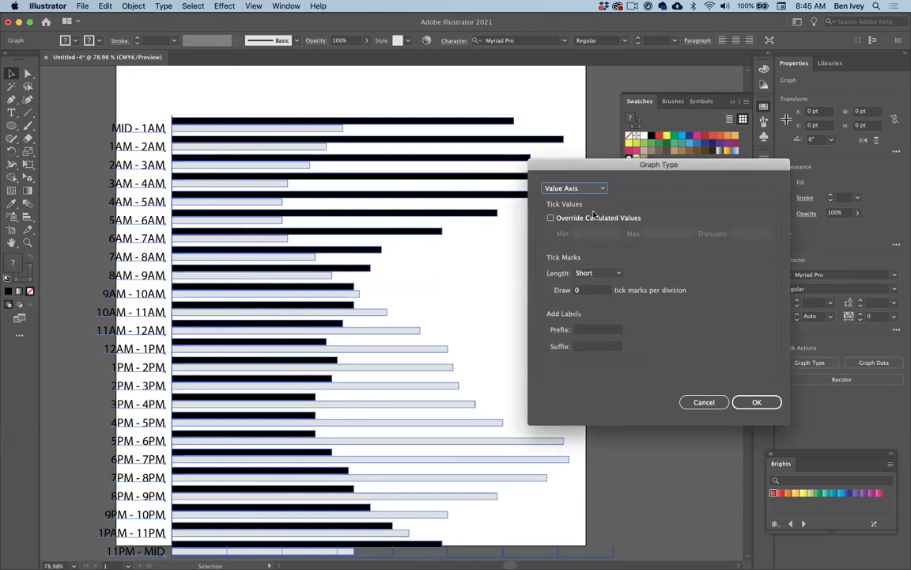
left_click(596, 274)
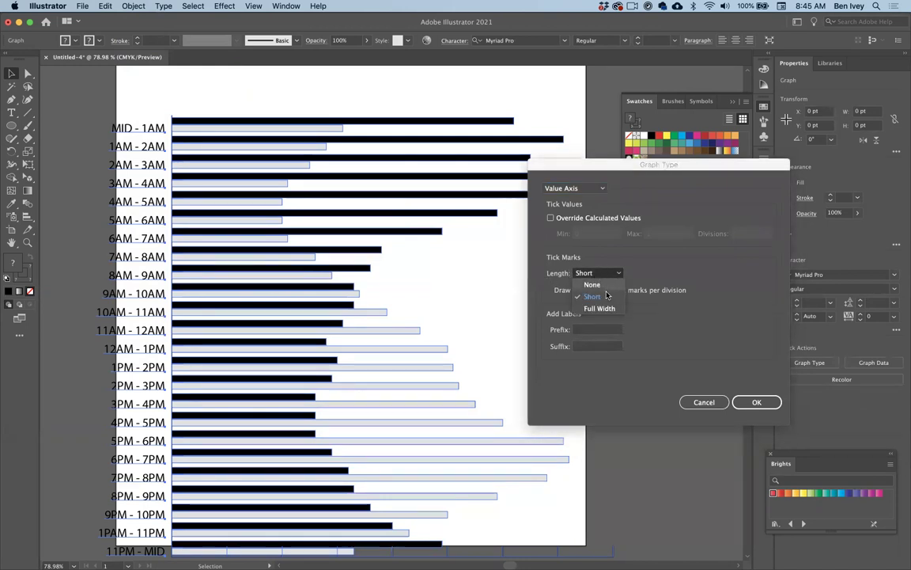
left_click(607, 308)
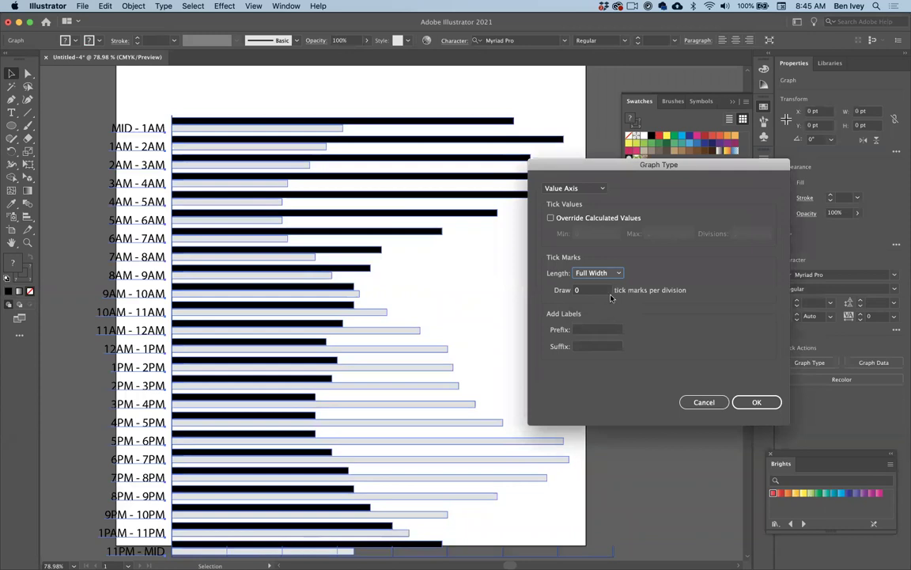
left_click(756, 402)
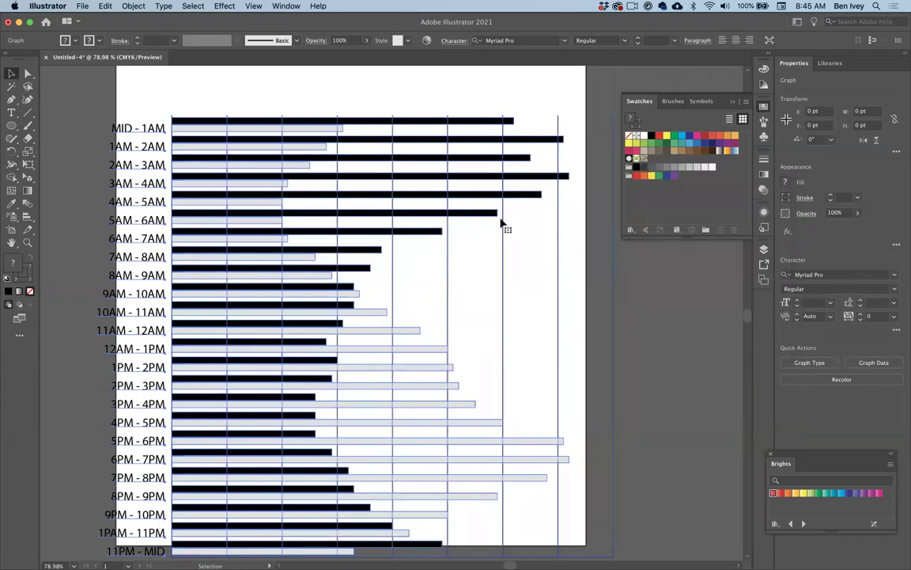
scroll(509, 198, "down", 3)
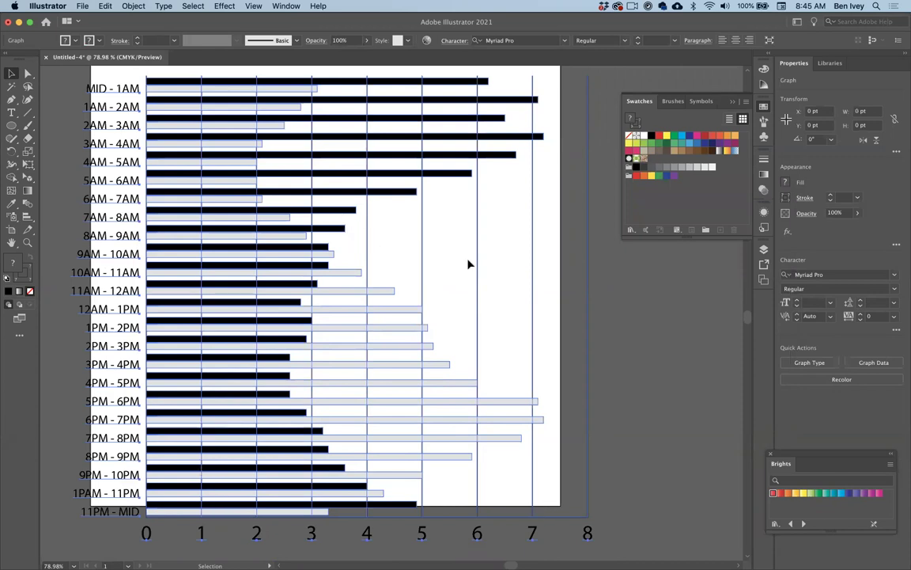
scroll(468, 264, "left", 3)
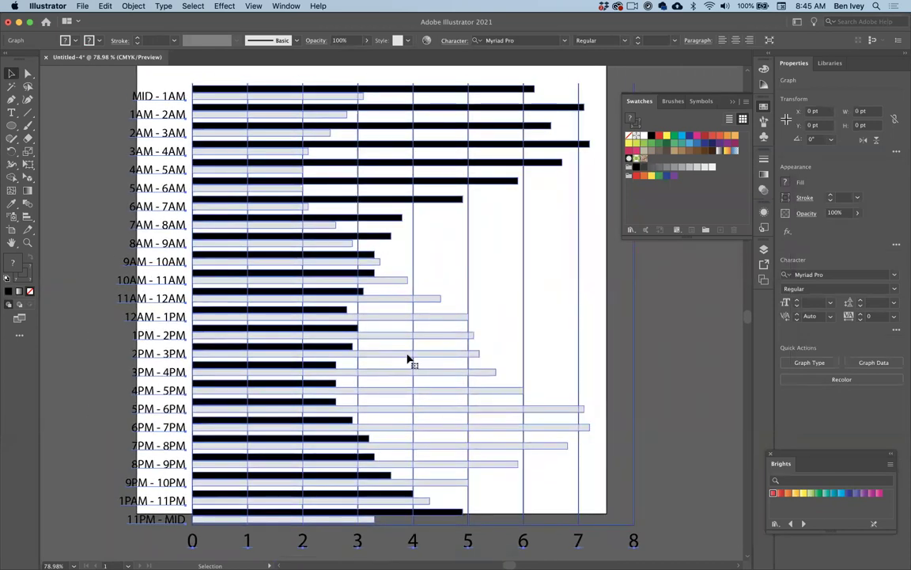
left_click(96, 210)
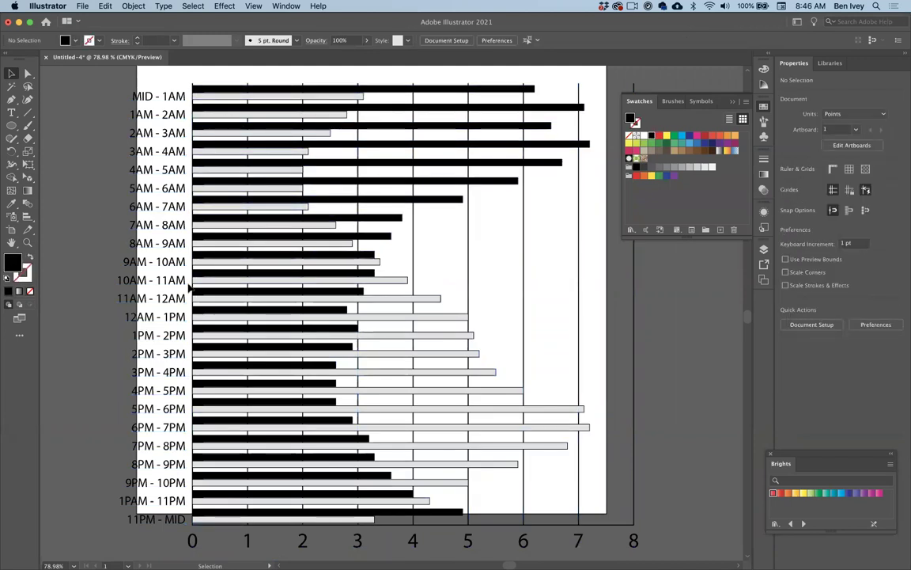
Select the whole series of black bars with the Group Selection tool and fill it with the Red gradient from the Brights library
scroll(181, 208, "down", 1)
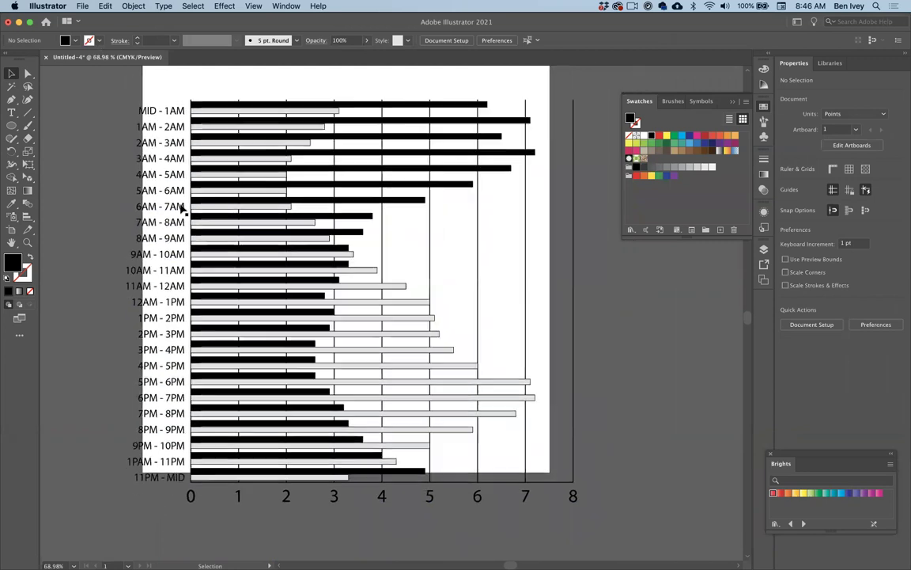
scroll(181, 207, "down", 1)
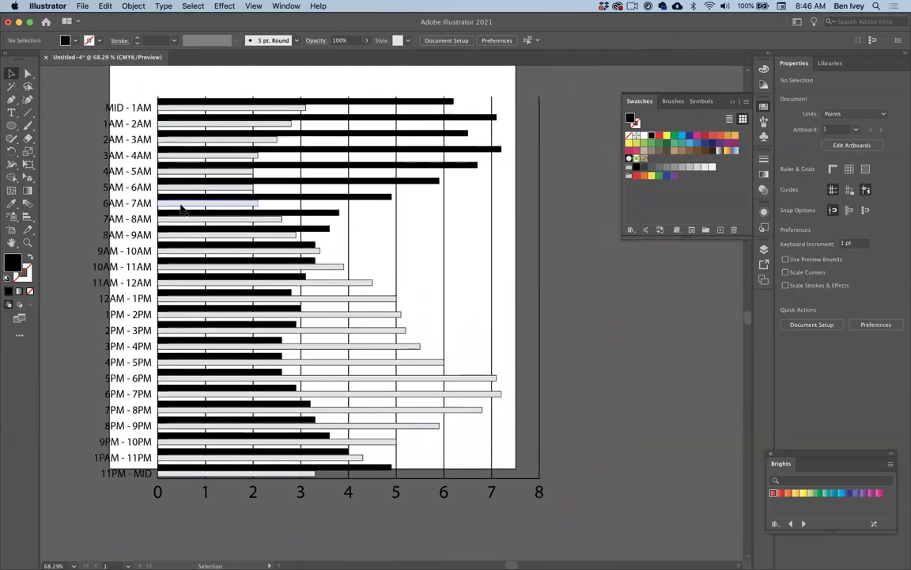
scroll(182, 208, "up", 1)
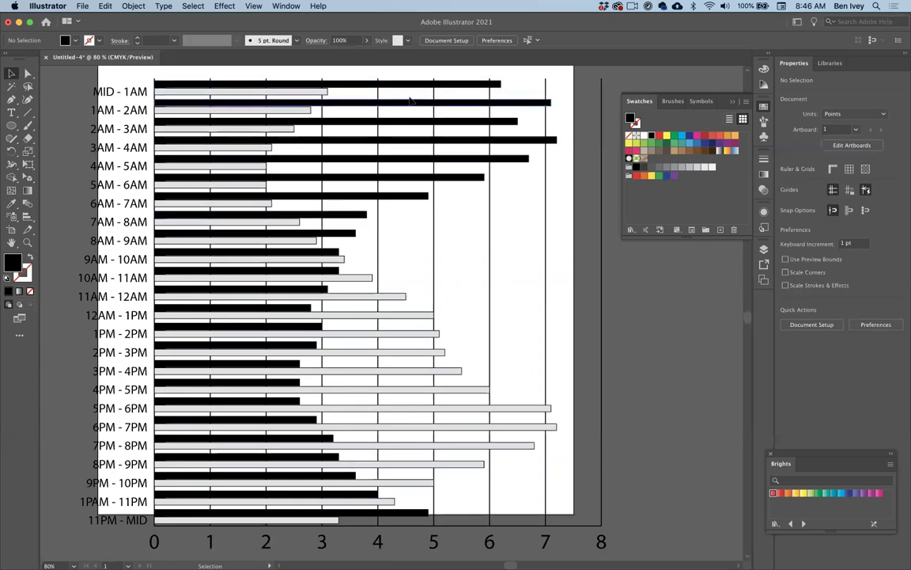
left_click_drag(28, 73, 69, 76)
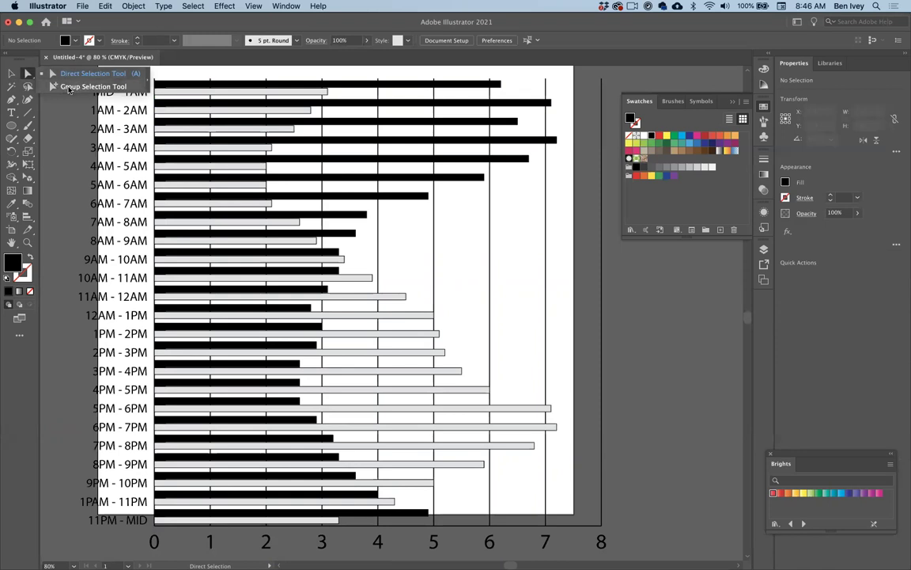
left_click(64, 87)
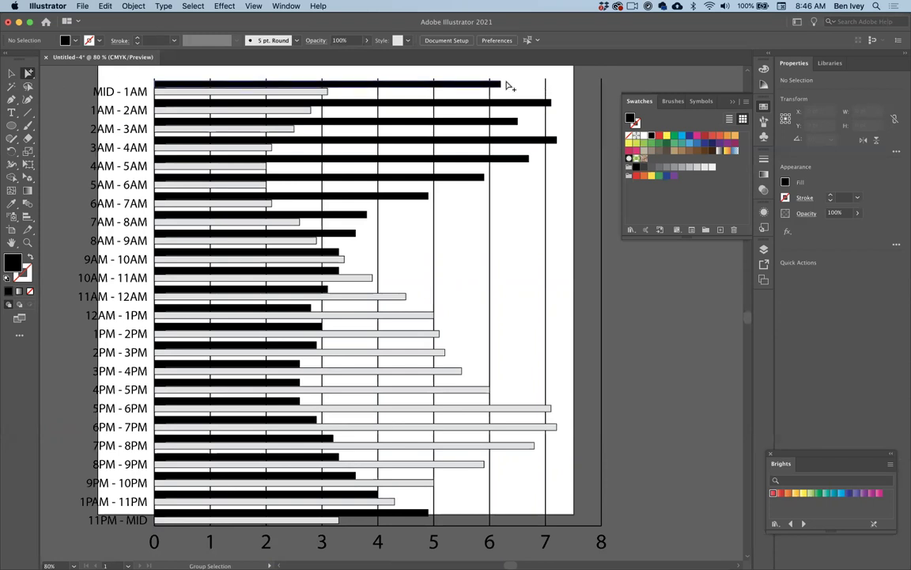
left_click(471, 87)
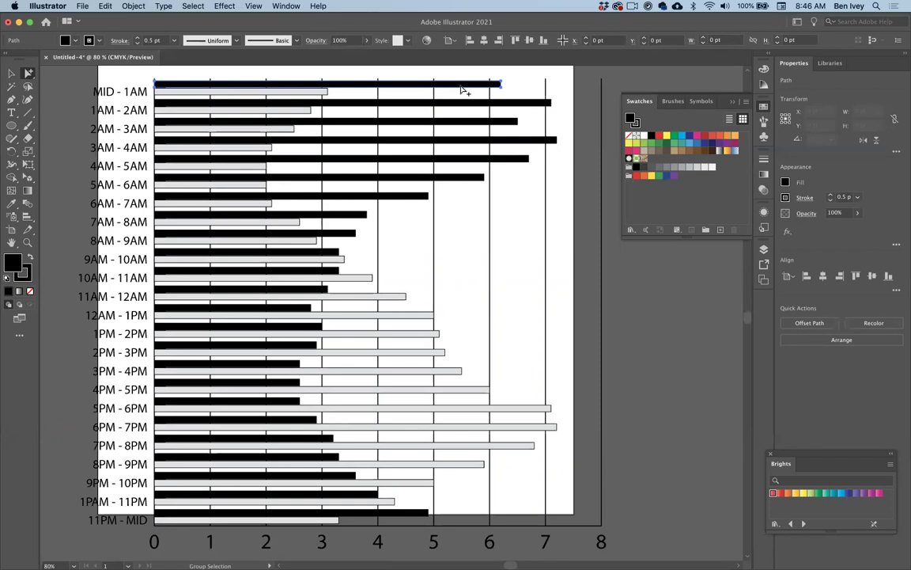
left_click(461, 87)
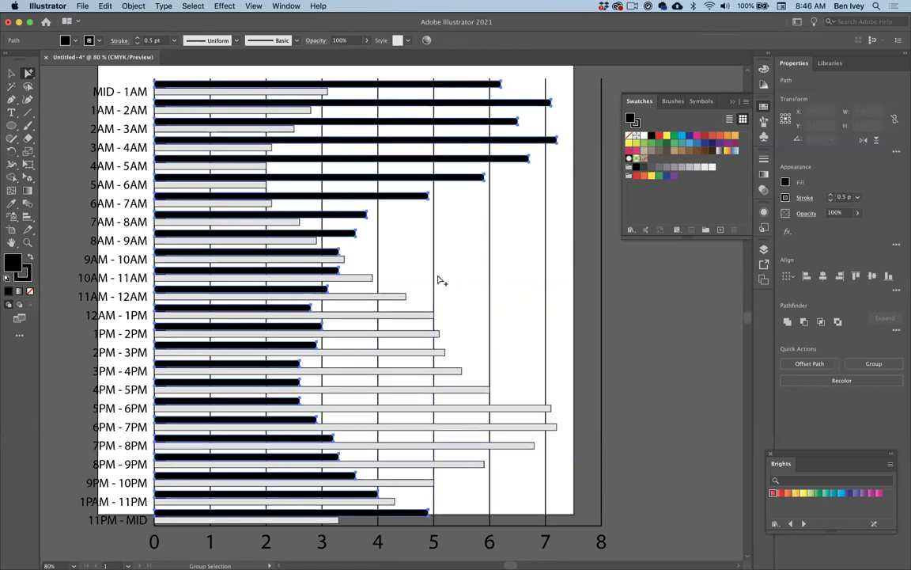
left_click_drag(841, 454, 689, 267)
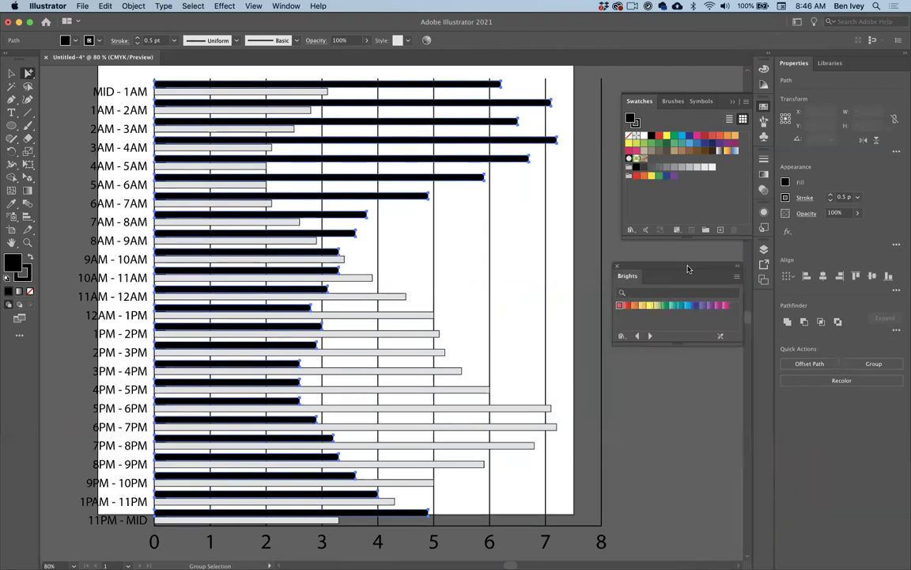
left_click(620, 306)
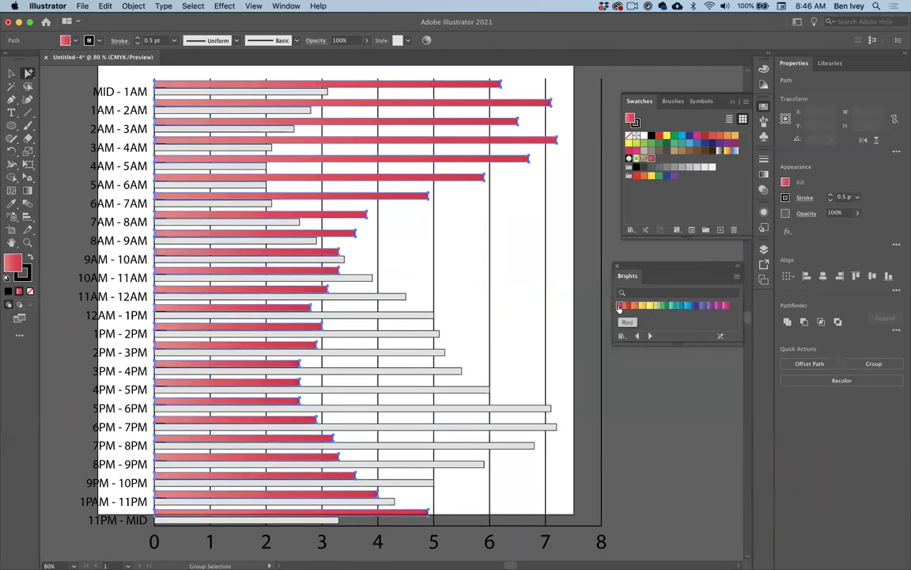
left_click(472, 321)
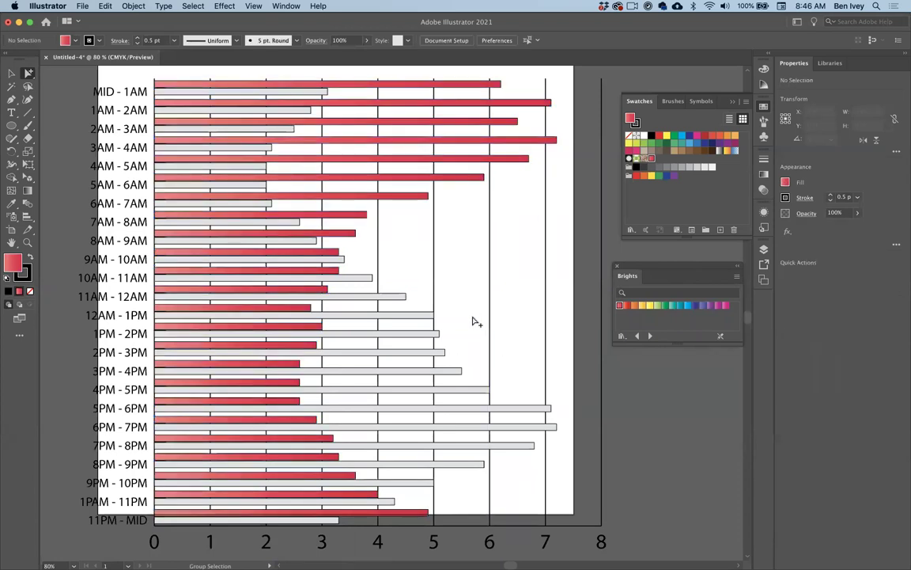
Select the whole series of light gray bars and fill it with the light blue gradient from the Brights library
left_click(309, 93)
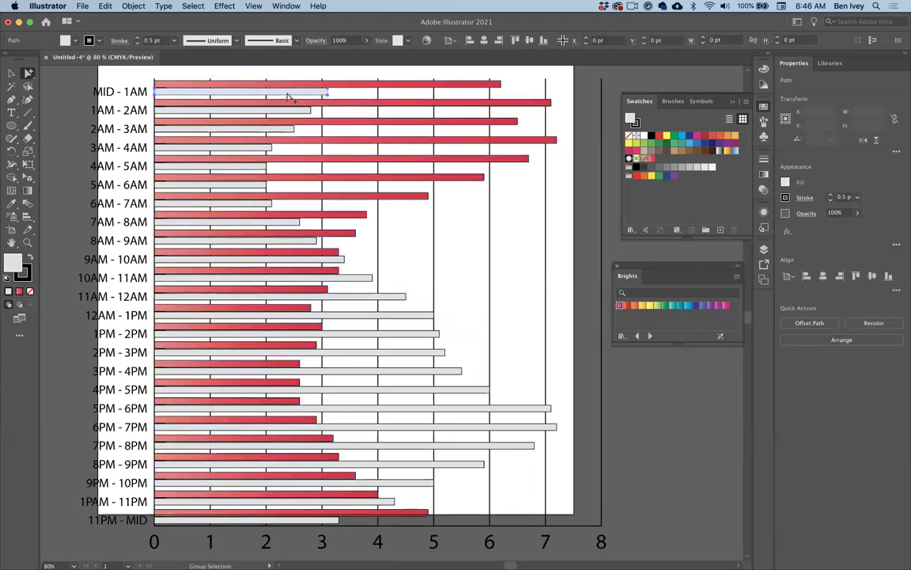
left_click(301, 96)
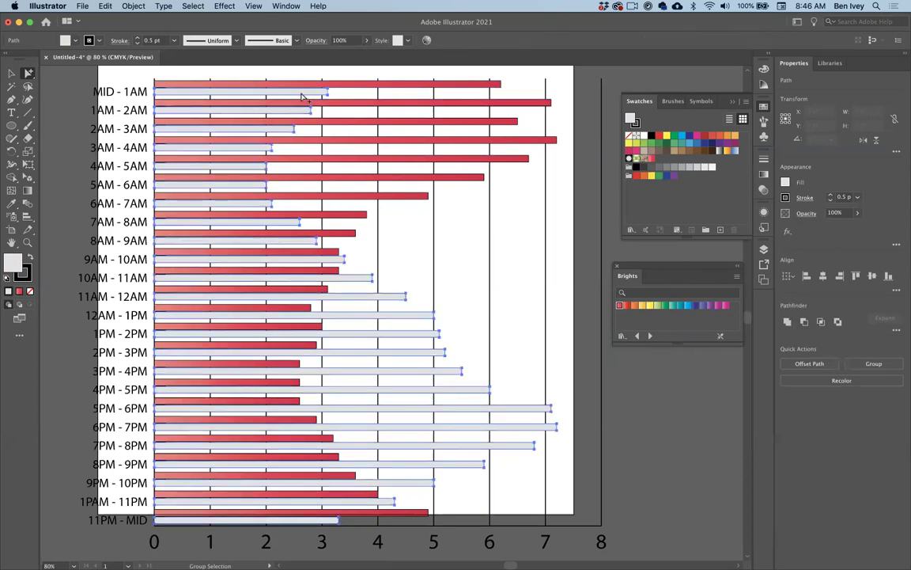
left_click(687, 306)
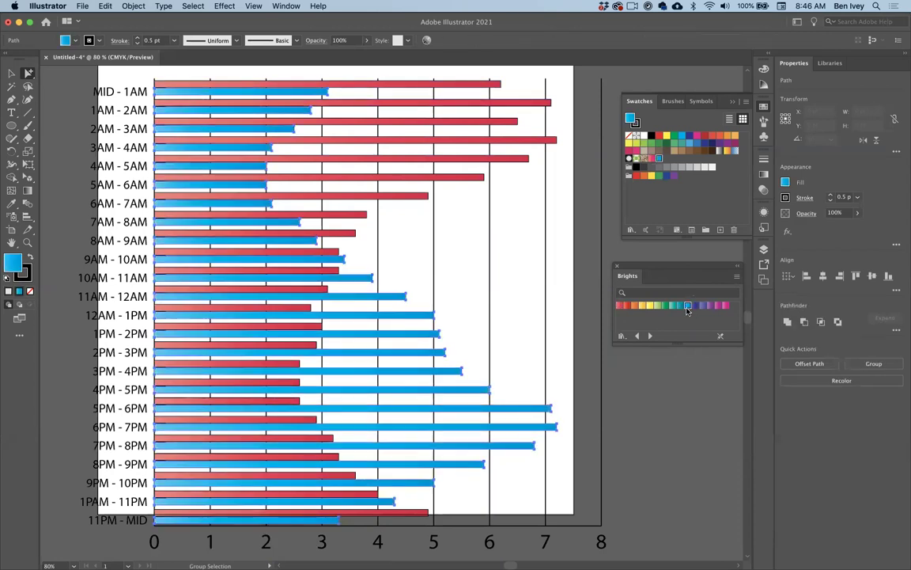
Scale down the whole bar graph with the Scale tool so it fits inside the artboard, then deselect it
left_click(516, 272)
scroll(516, 334, "down", 2)
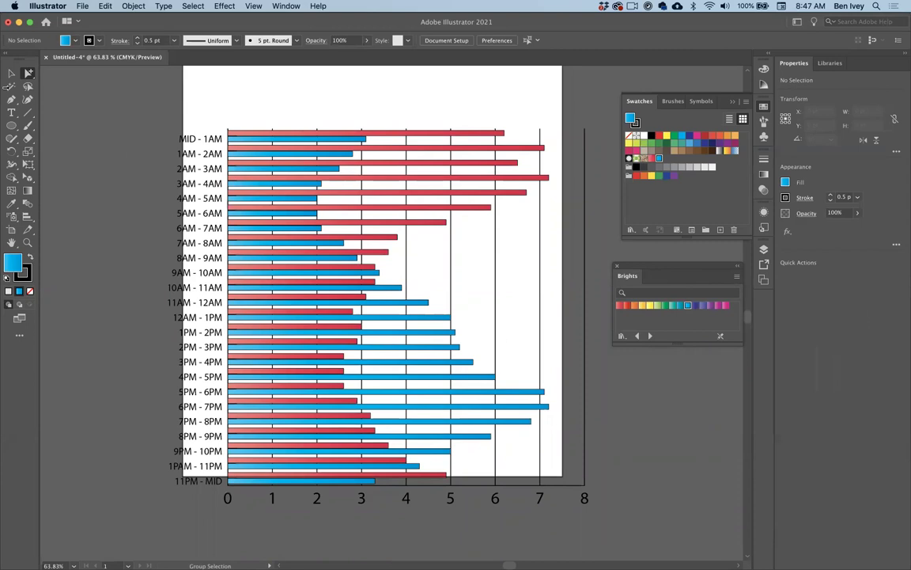
left_click(11, 73)
left_click(220, 183)
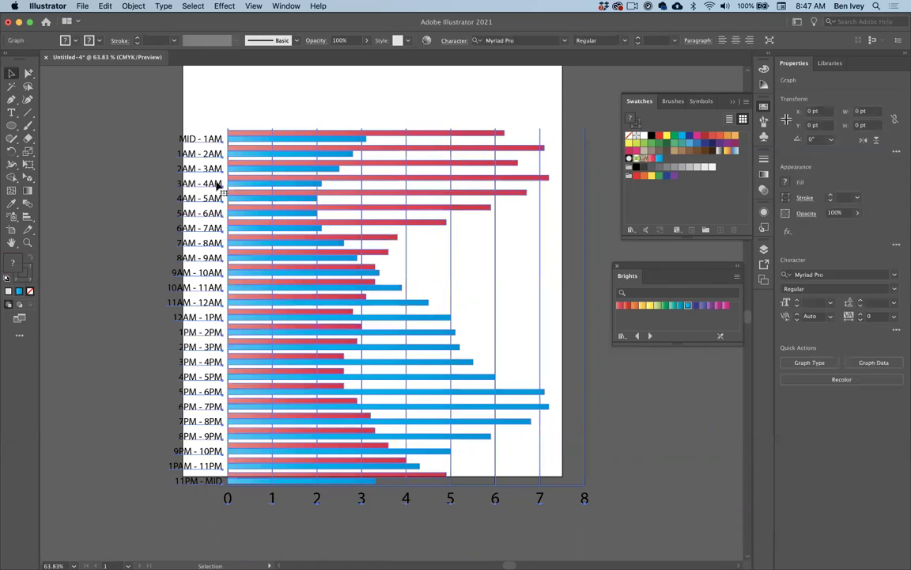
left_click(28, 152)
left_click_drag(172, 138, 254, 150)
left_click(11, 73)
scroll(407, 264, "up", 3)
scroll(409, 266, "down", 2)
left_click(563, 321)
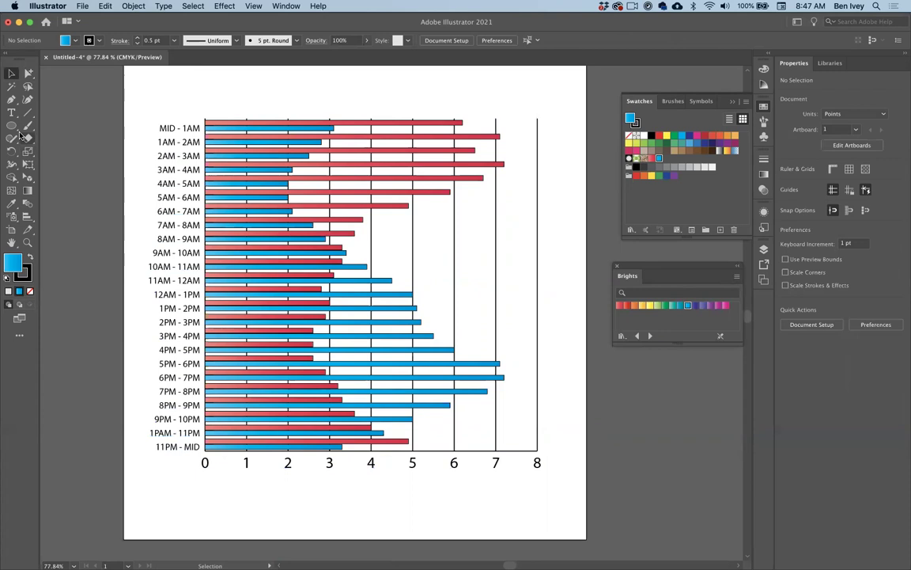
Draw a rounded rectangle about 574 by 502 pt over the whole bar graph and send it to the back
left_click_drag(11, 125, 49, 144)
left_click_drag(133, 103, 567, 482)
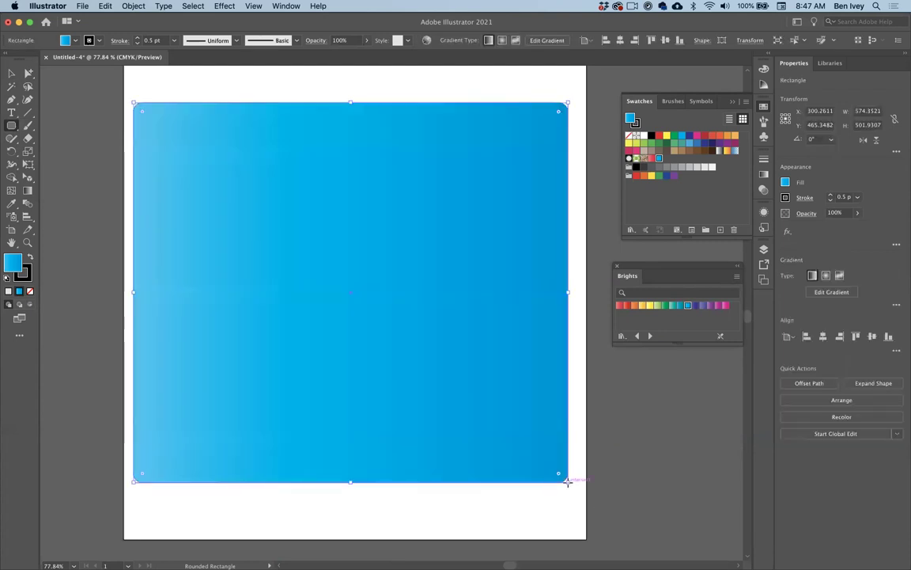
key("super+shift+bracketleft")
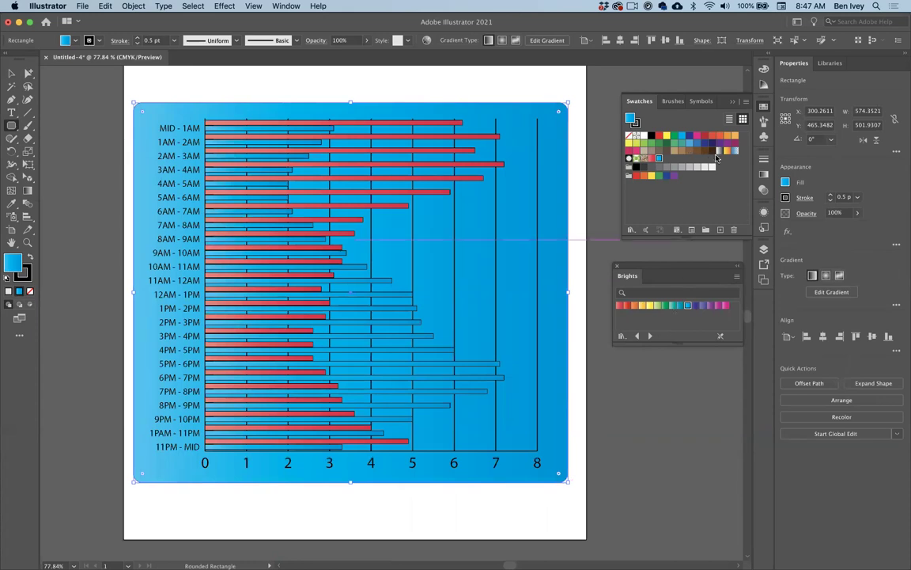
Fill the rounded background rectangle with the dark gray swatch C=0 M=0 Y=0 K=90, then deselect it
left_click(651, 167)
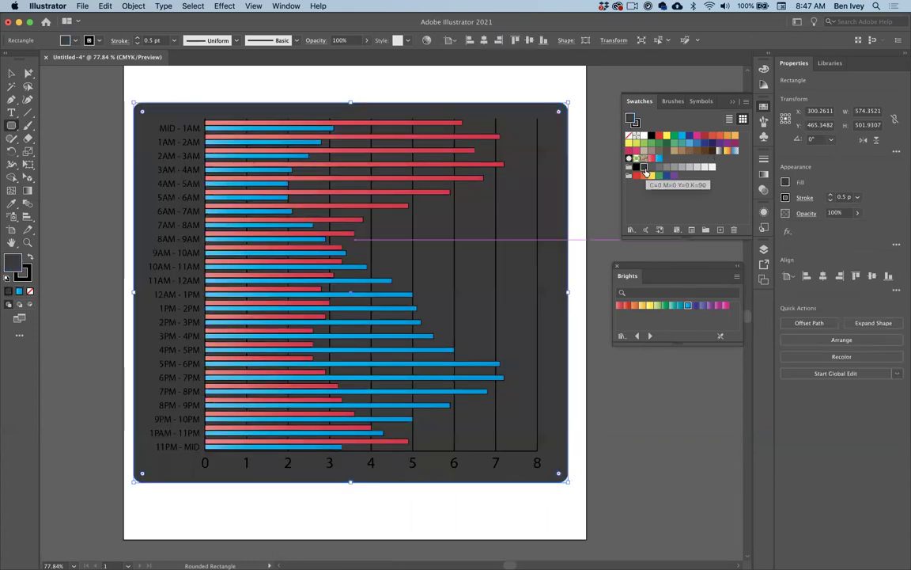
left_click(657, 167)
left_click(644, 168)
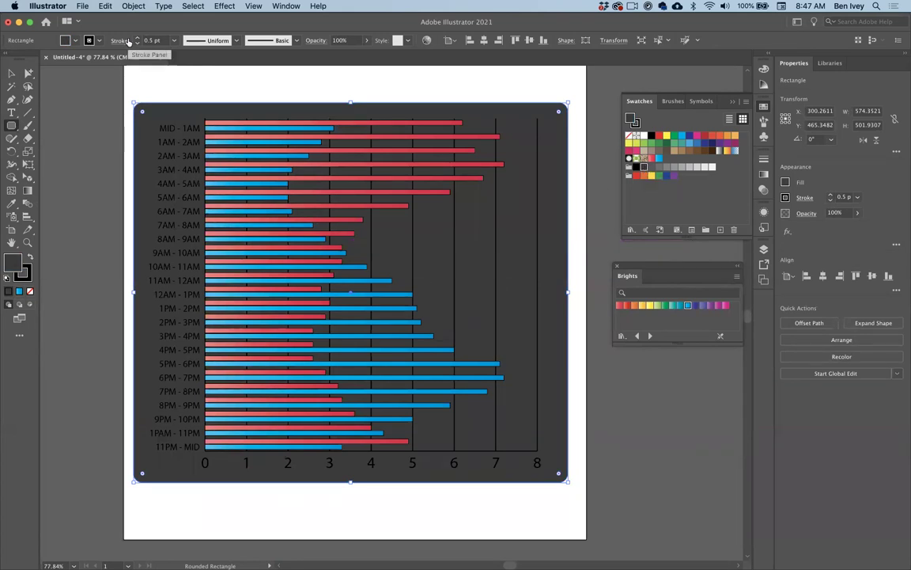
key("v")
left_click(139, 83)
Select all the time-range labels beside the bars with the Direct Selection tool and fill them with white
left_click(29, 83)
left_click_drag(28, 73, 47, 69)
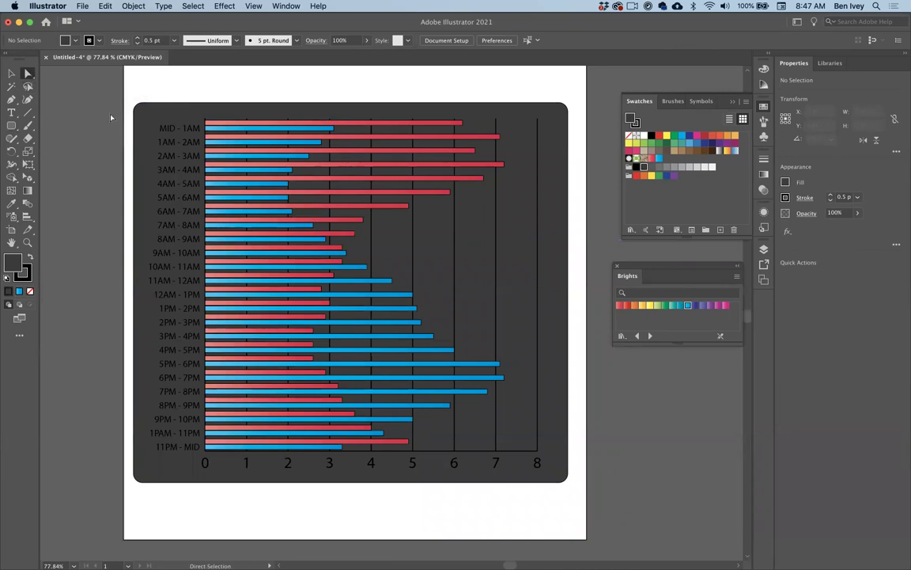
left_click_drag(119, 105, 182, 457)
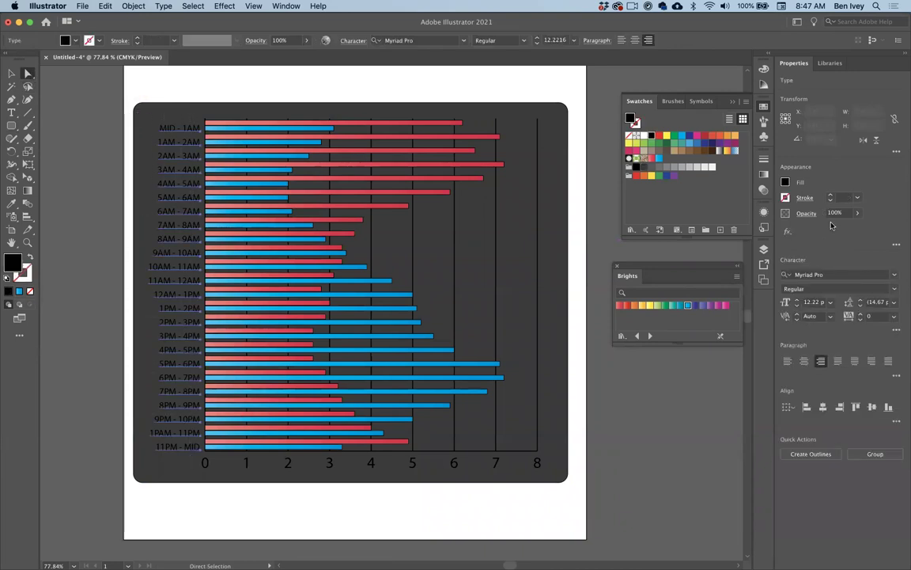
left_click(786, 183)
left_click(683, 220)
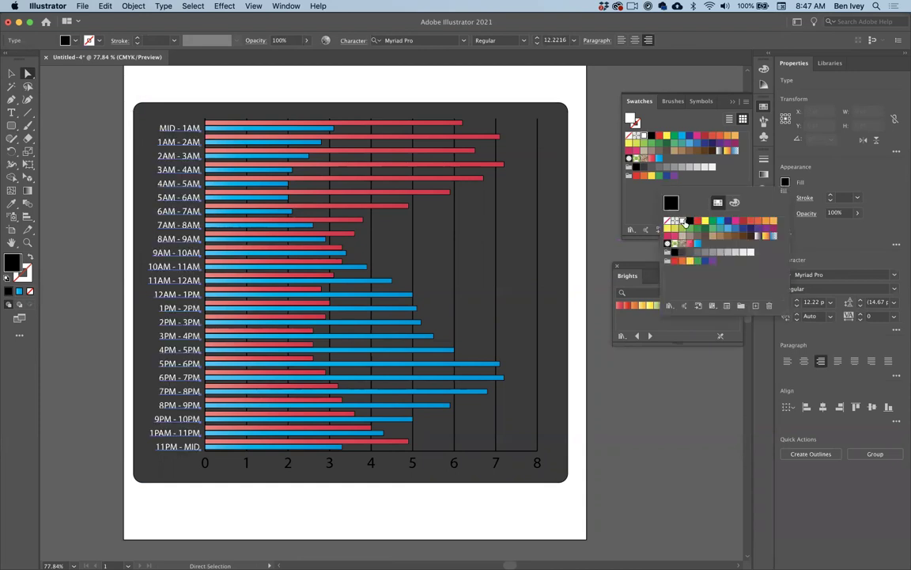
left_click(590, 485)
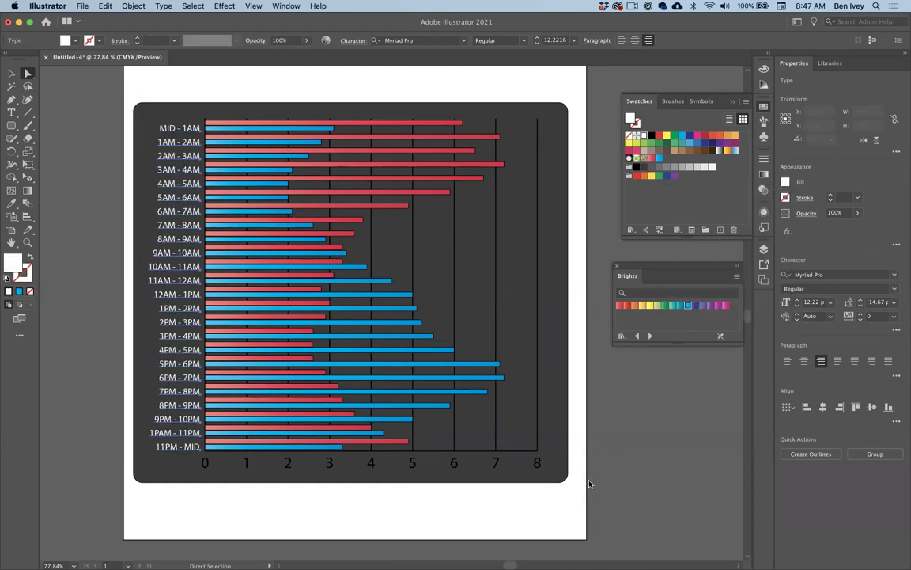
Select the value axis numbers 0 to 8 below the bars, fill them with white and deselect them
left_click(205, 464)
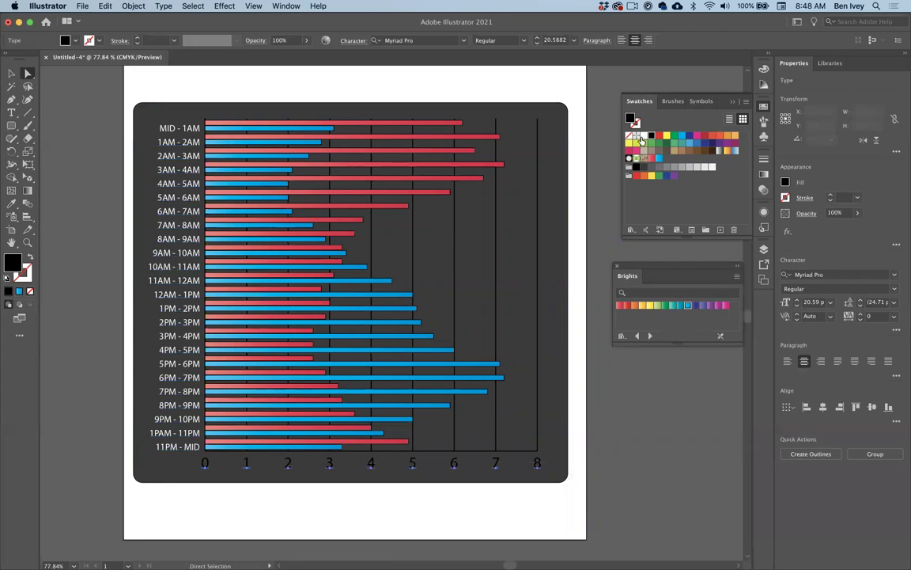
left_click(643, 136)
left_click(583, 338)
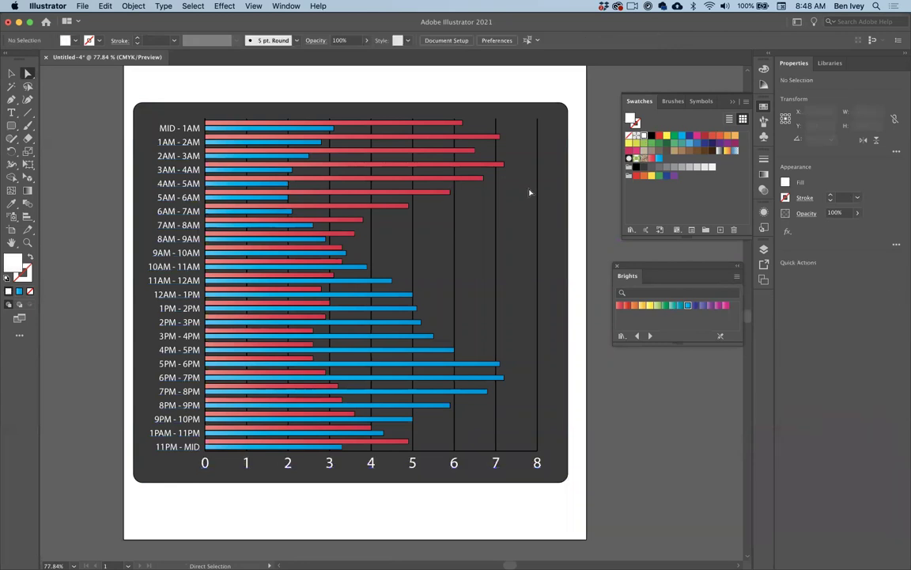
Select the horizontal axis line and all the vertical gridlines, and set their stroke to the gray swatch C=0 M=0 Y=0 K=30
left_click(537, 190)
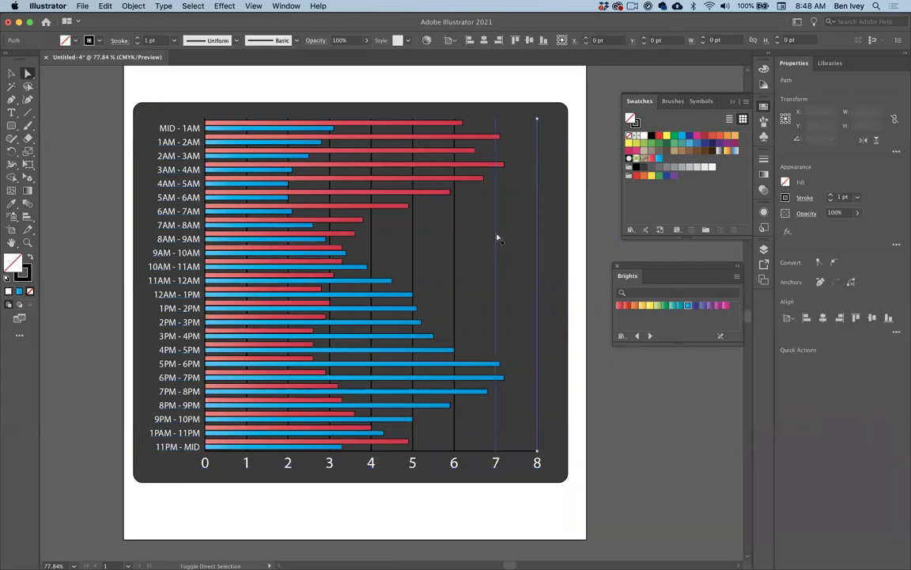
left_click(582, 264)
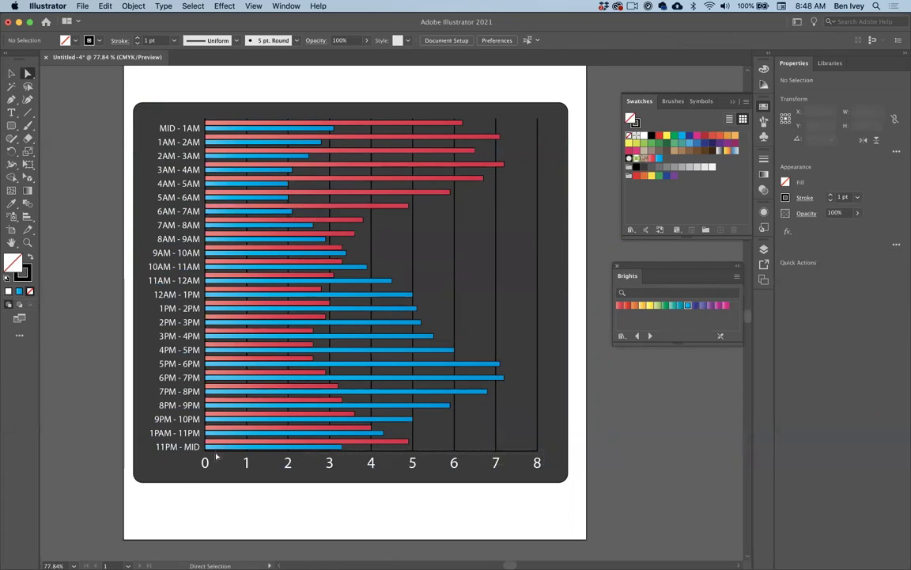
left_click_drag(204, 457, 456, 440)
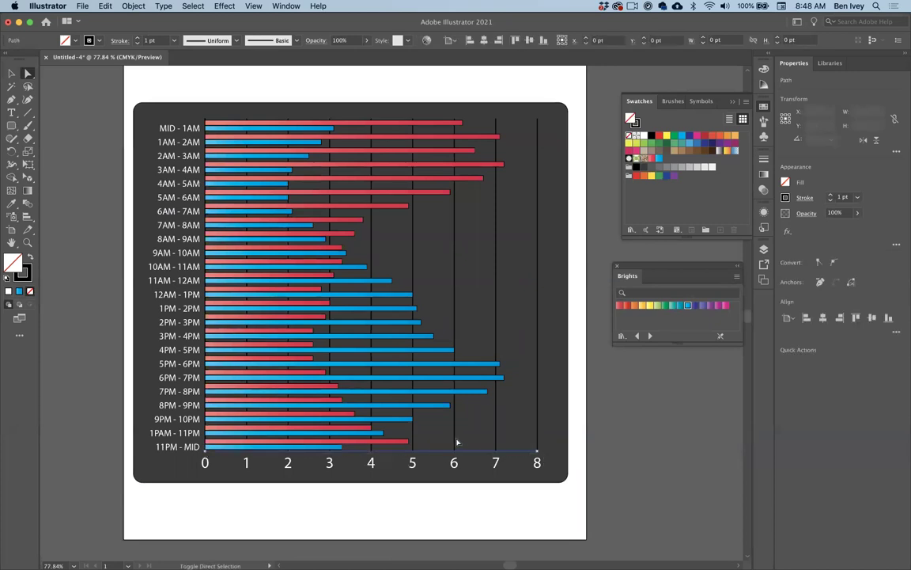
left_click(494, 342, "shift")
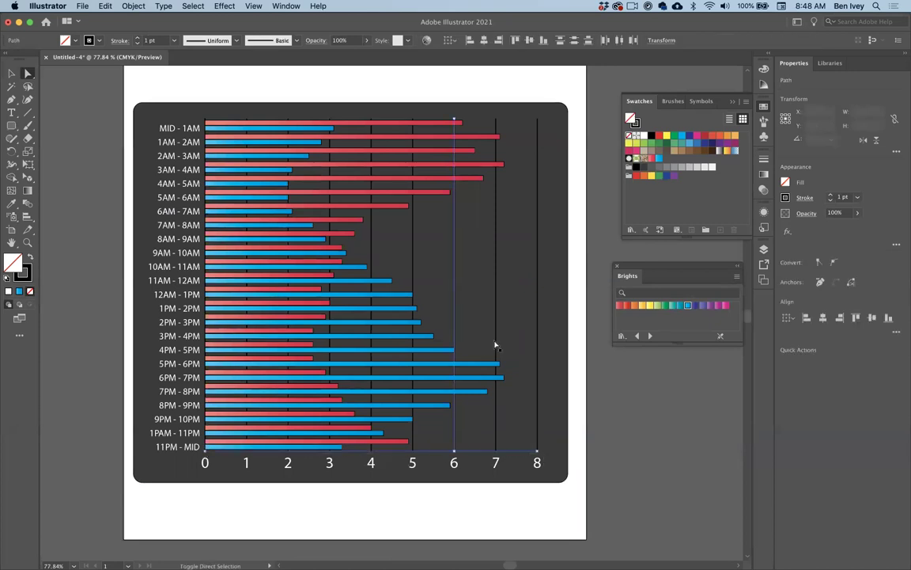
left_click(538, 326, "shift")
left_click(412, 268, "shift")
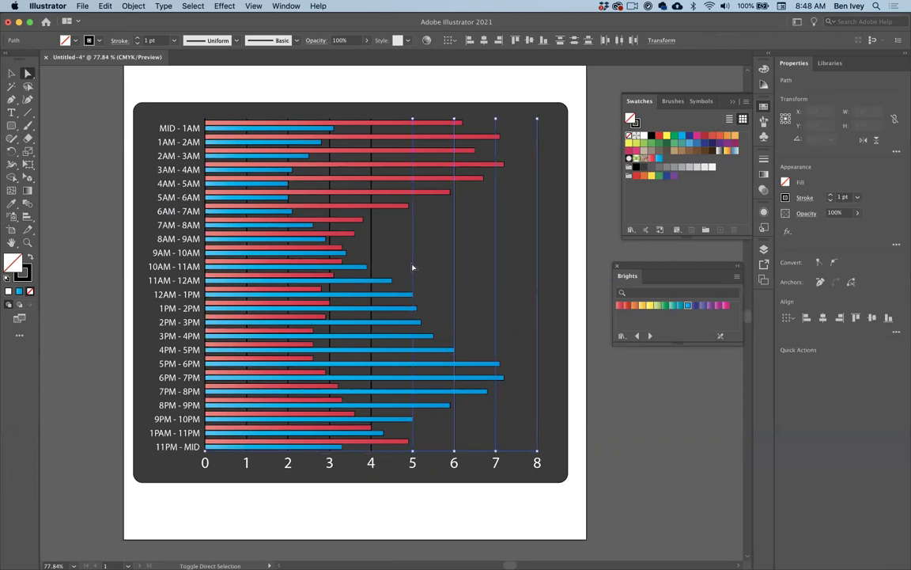
scroll(413, 267, "up", 5)
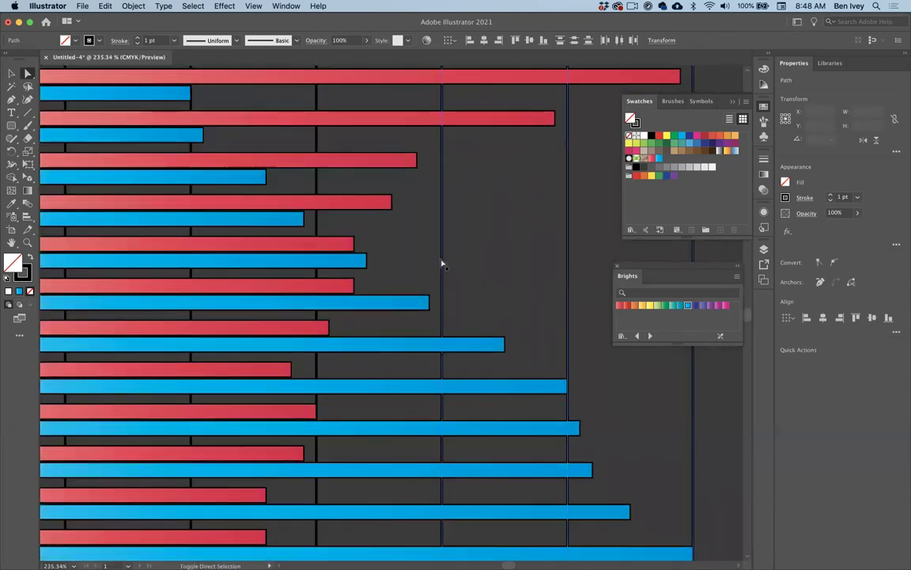
left_click(315, 228, "shift")
left_click(191, 237, "shift")
scroll(190, 235, "left", 3)
scroll(190, 235, "up", 1)
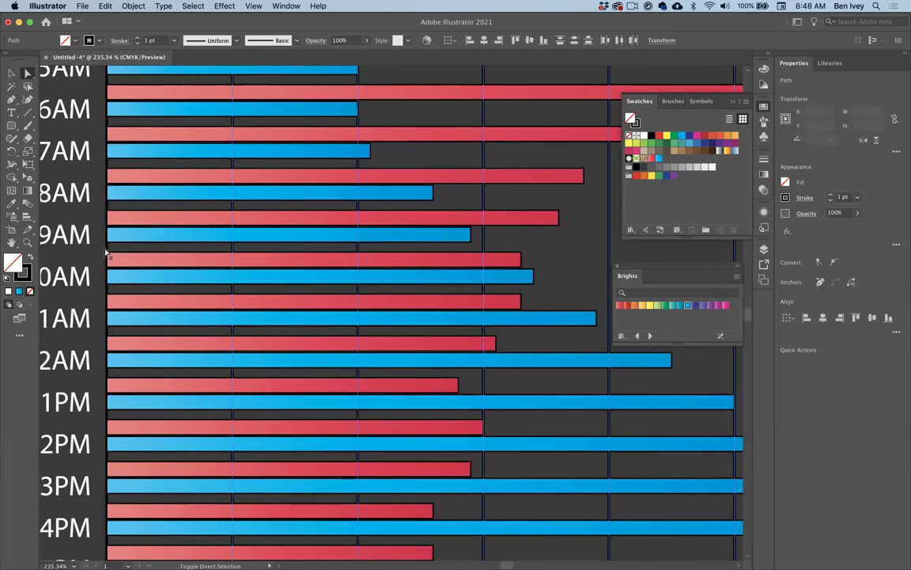
left_click(210, 258, "shift")
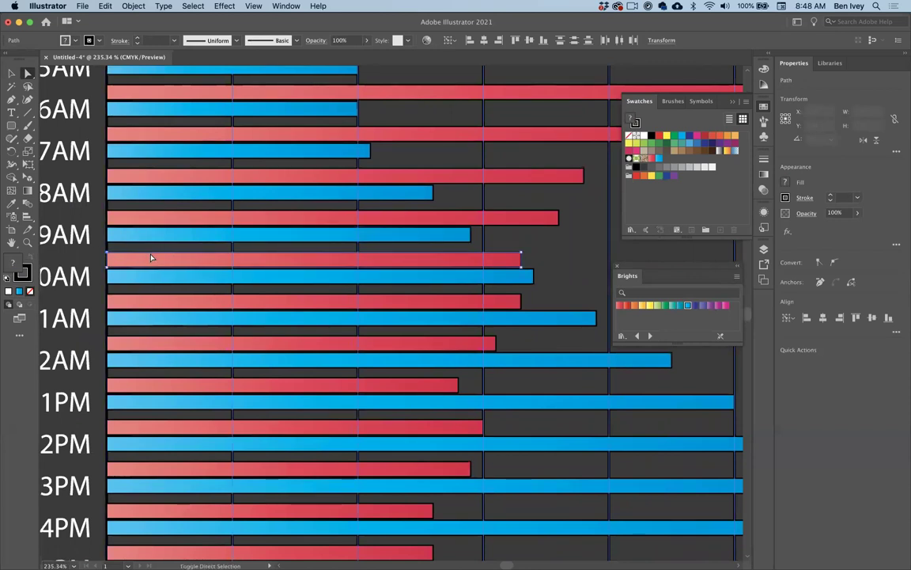
left_click(109, 252)
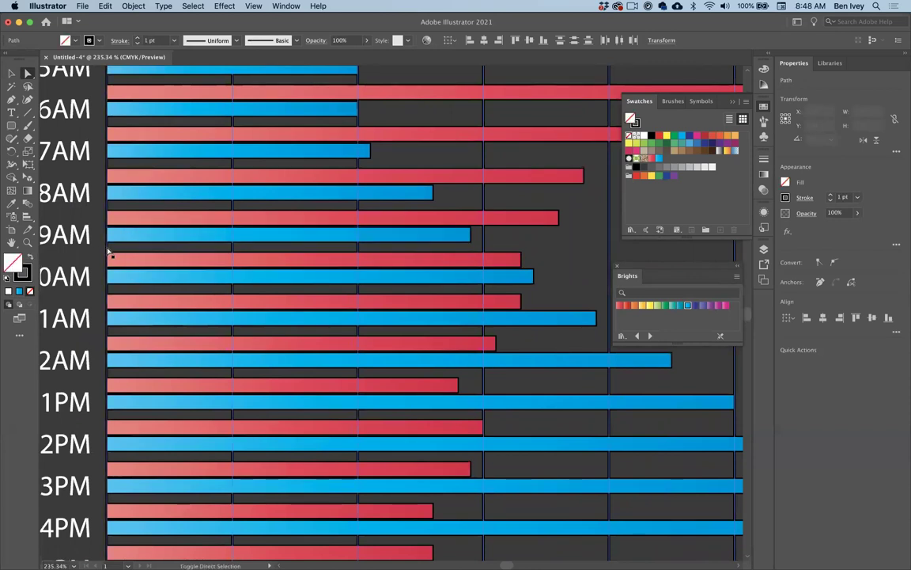
key("super+0")
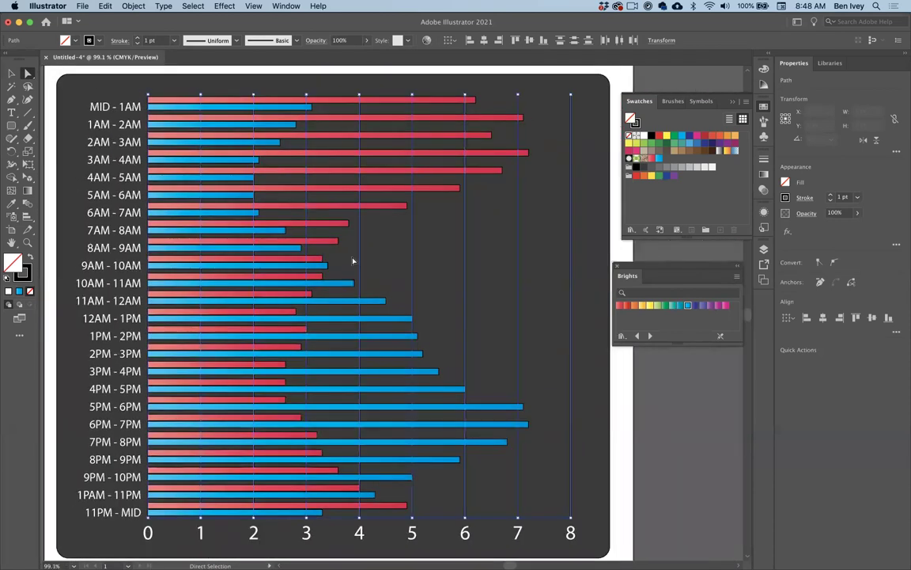
scroll(348, 254, "right", 2)
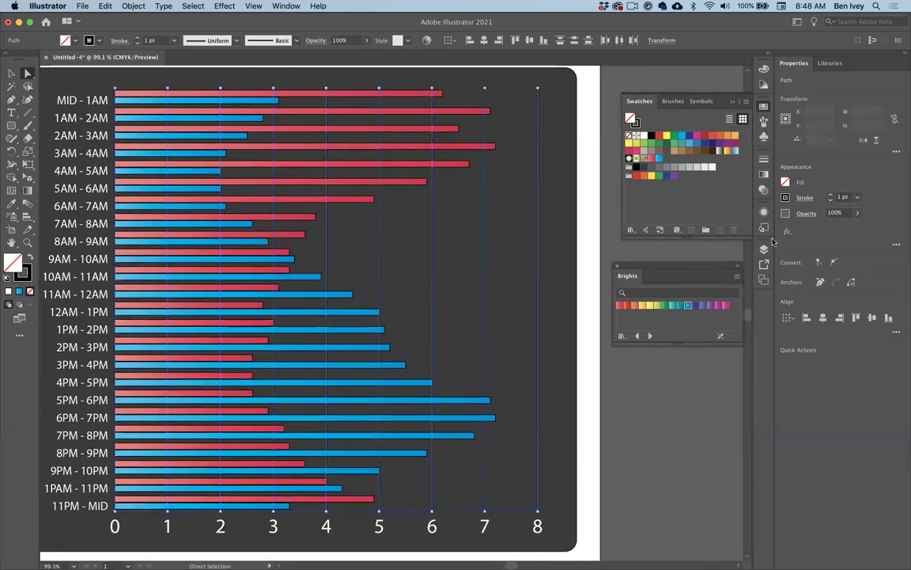
left_click(786, 198)
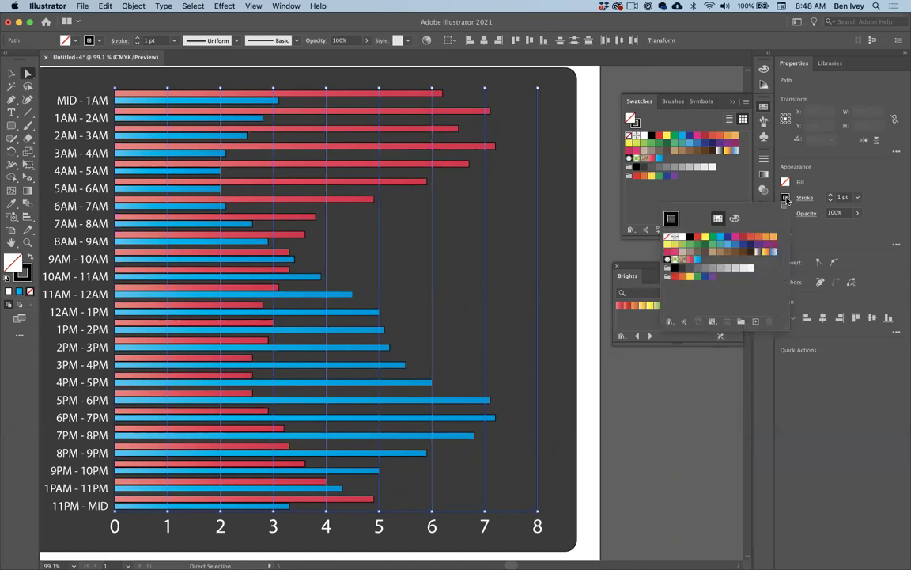
left_click(727, 269)
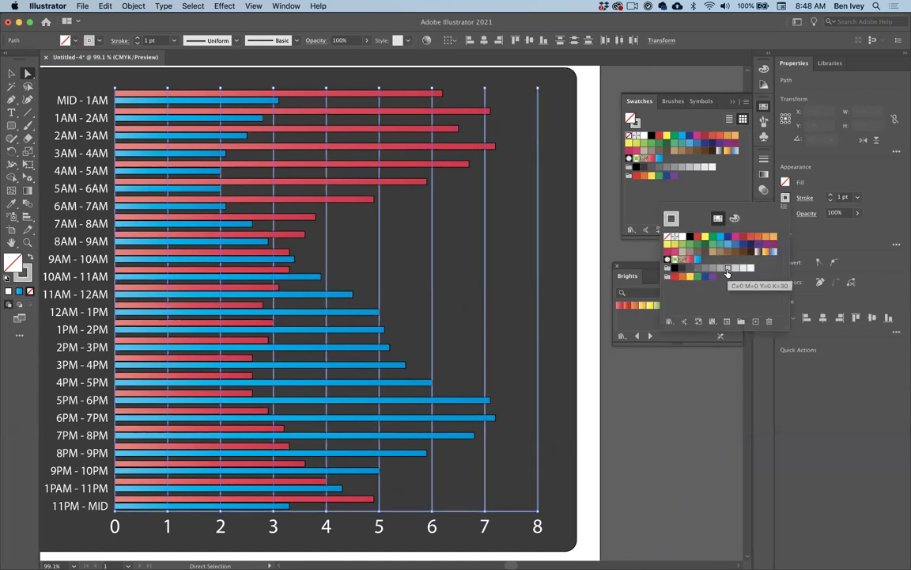
key("Escape")
Set the stroke weight of the selected axis line and gridlines to 0.75 pt, make them dashed and deselect them
left_click(806, 200)
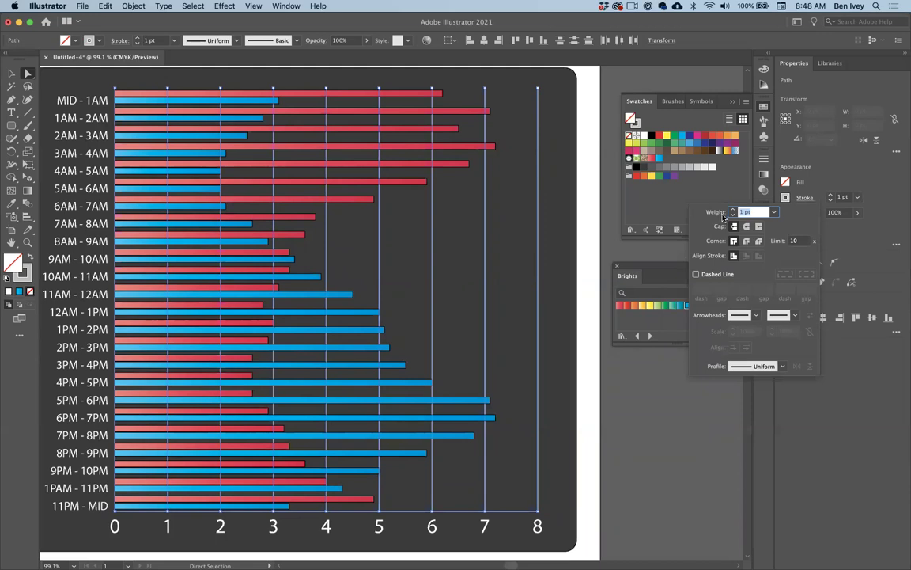
left_click(733, 215)
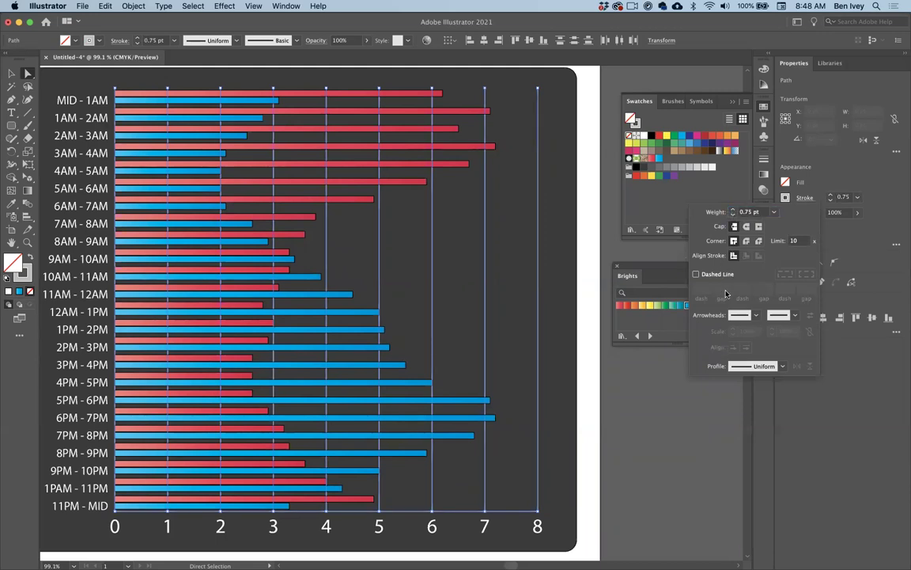
left_click(697, 274)
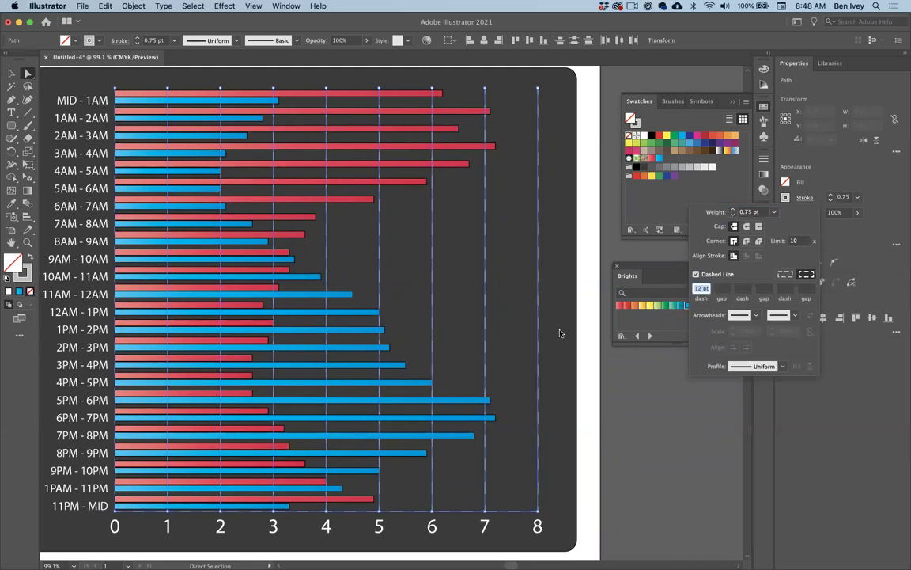
left_click(544, 356)
left_click(553, 431)
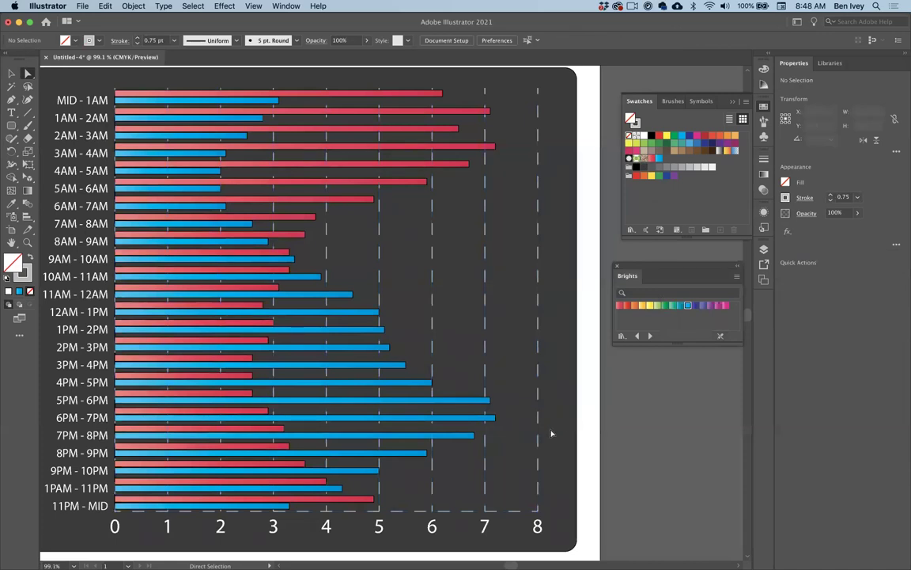
Reselect the dashed gridlines and axis line, set their dash length to 6 pt and deselect them
left_click(538, 410)
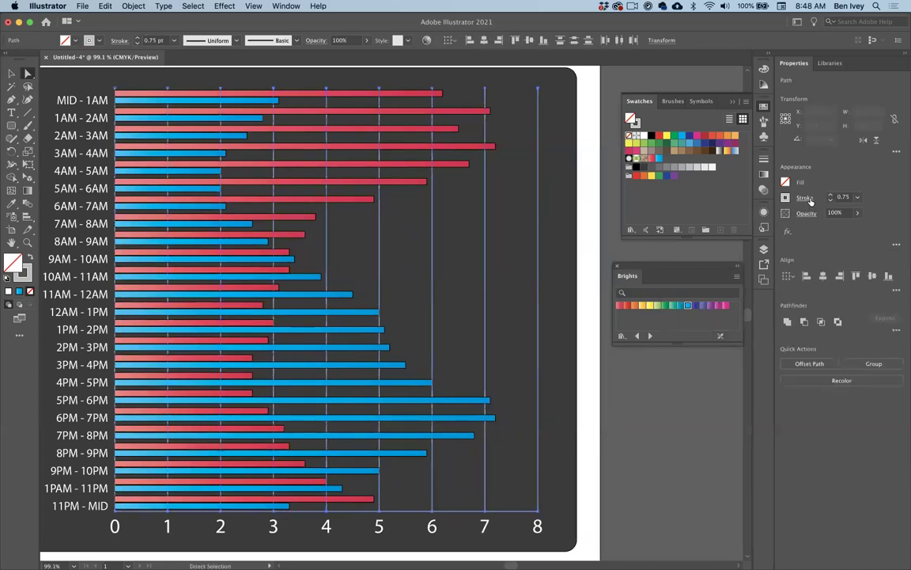
left_click(804, 197)
left_click(706, 272)
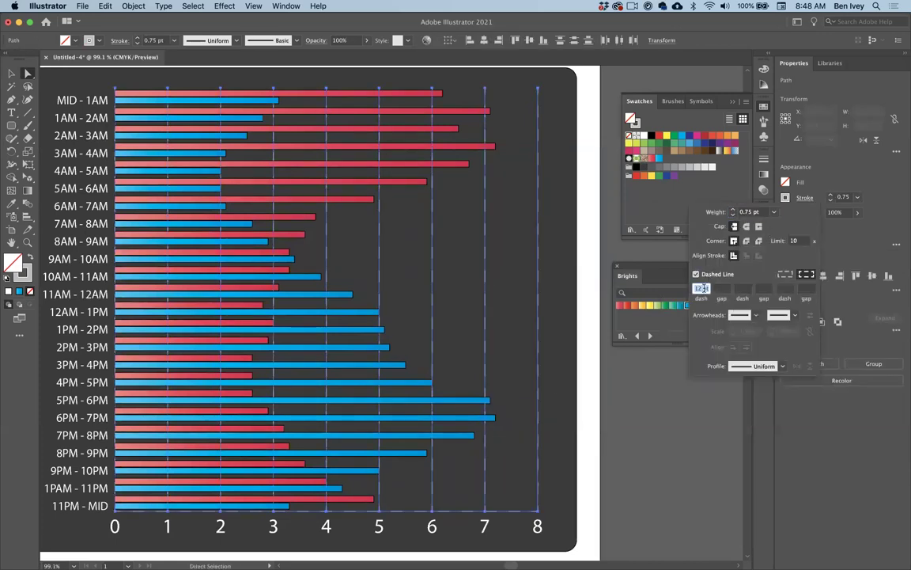
type("6")
key("Return")
left_click(607, 388)
key("super+0")
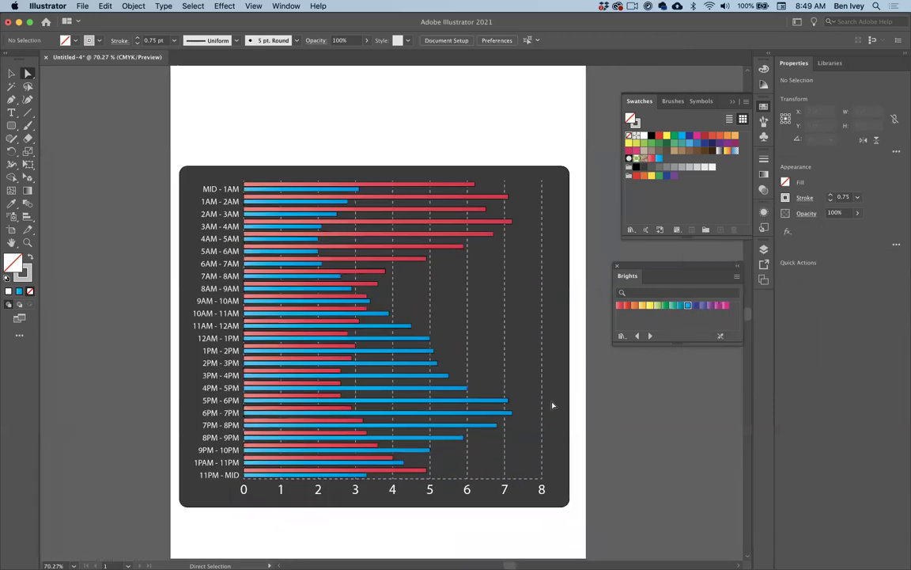
Save the styled bar graph document
scroll(552, 405, "up", 3)
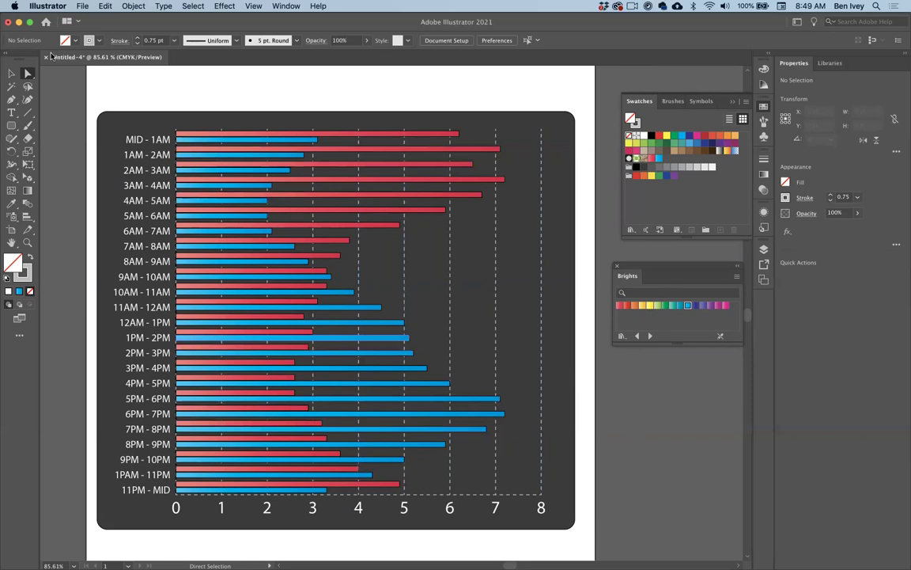
left_click(82, 5)
left_click(100, 98)
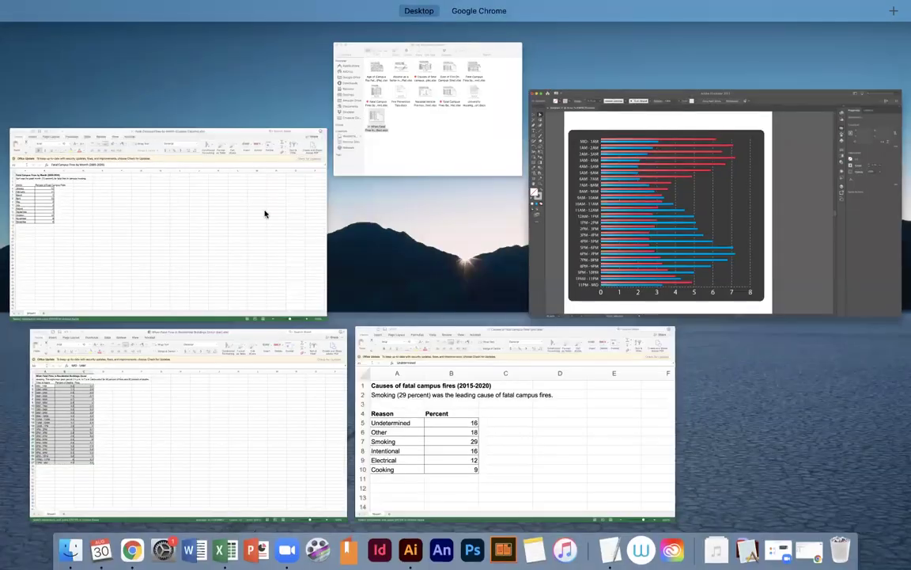
Check the source workbook's title in Excel and save the Illustrator graph on the Desktop as BarGraphWhenFatalFiresOccur.ai, accepting the Illustrator 2020 options
left_click(254, 387)
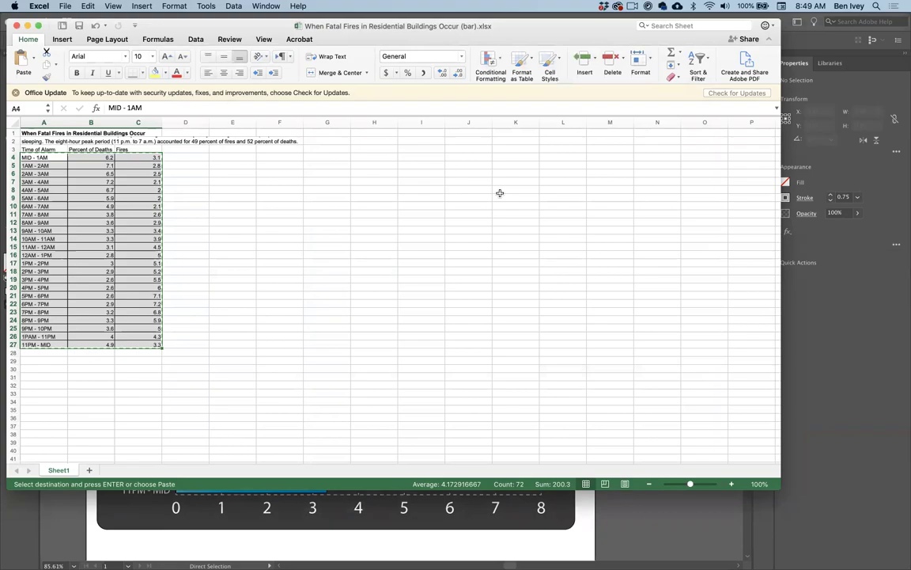
key("XF86MonBrightnessUp")
key("ctrl+Up")
left_click(601, 251)
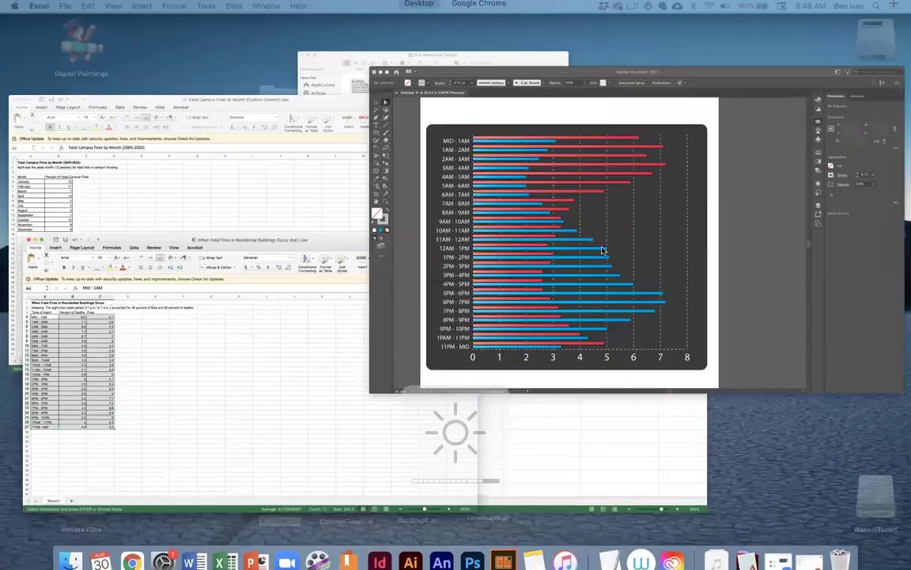
type("BarGraph")
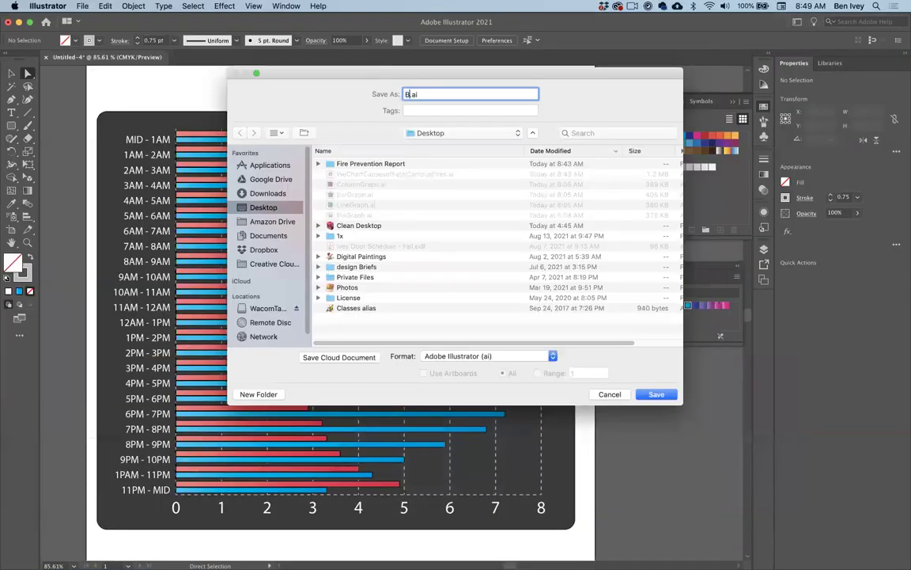
type("WhenFatalFires")
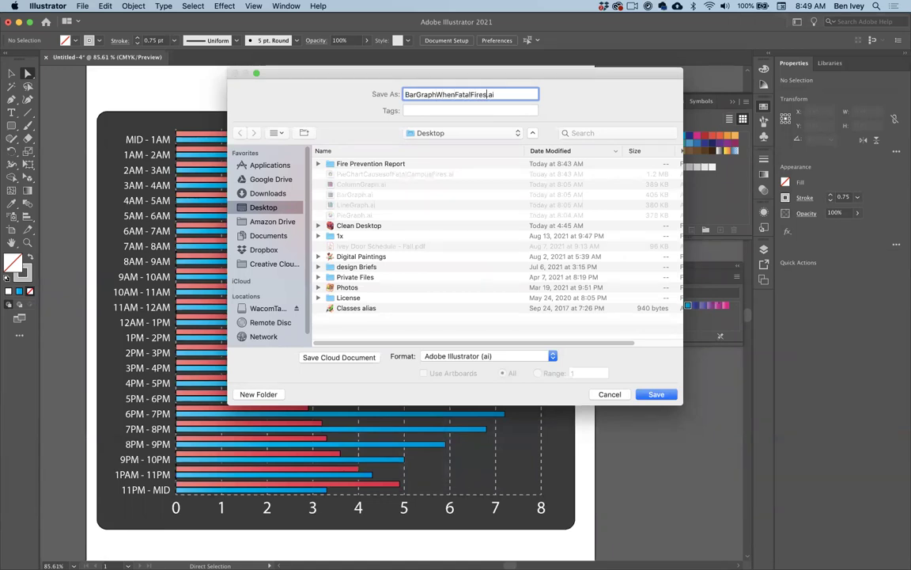
type("Occur")
key("Return")
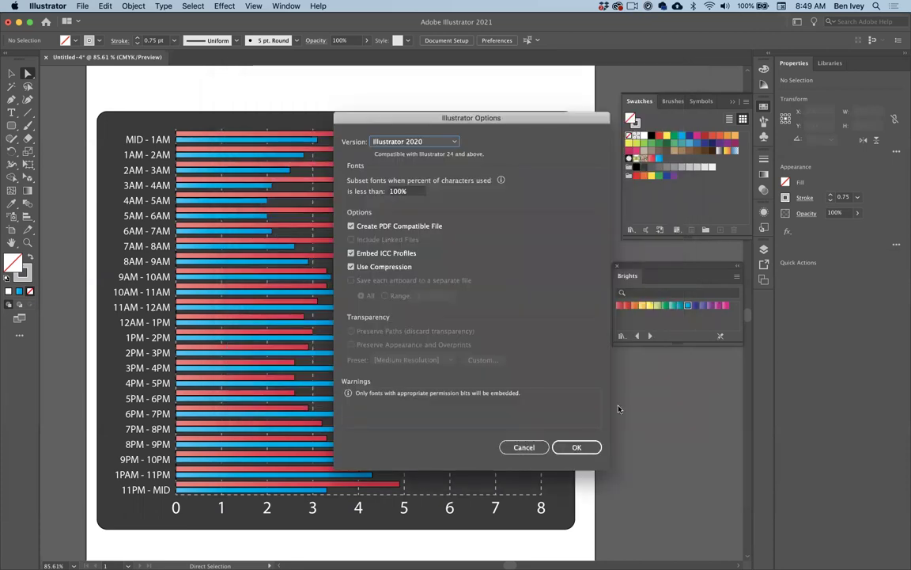
left_click(571, 447)
Put away the bar graph and workbook windows, and open Total Campus Fires Between 2010-2020 (Line).xlsx from the Fire Prevention Report folder
left_click(18, 21)
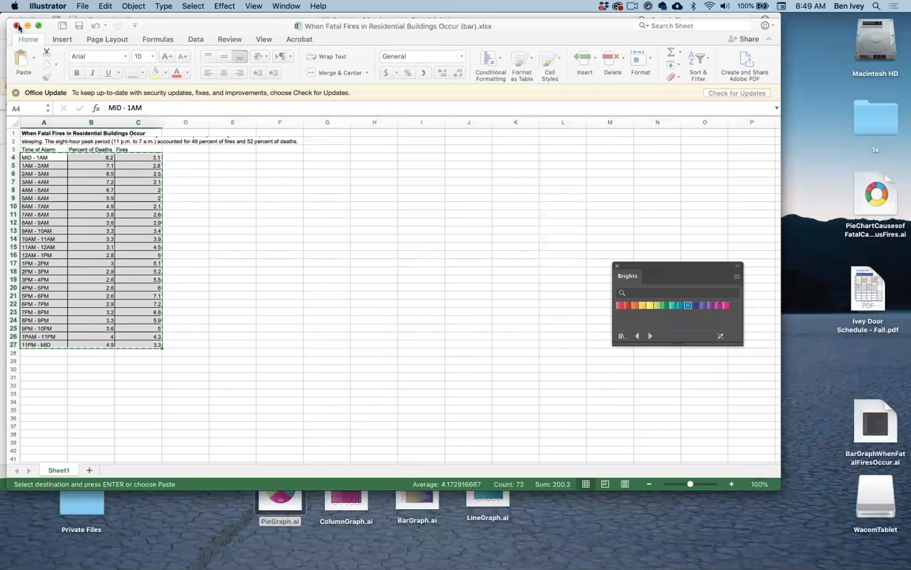
left_click(18, 25)
left_click(24, 21)
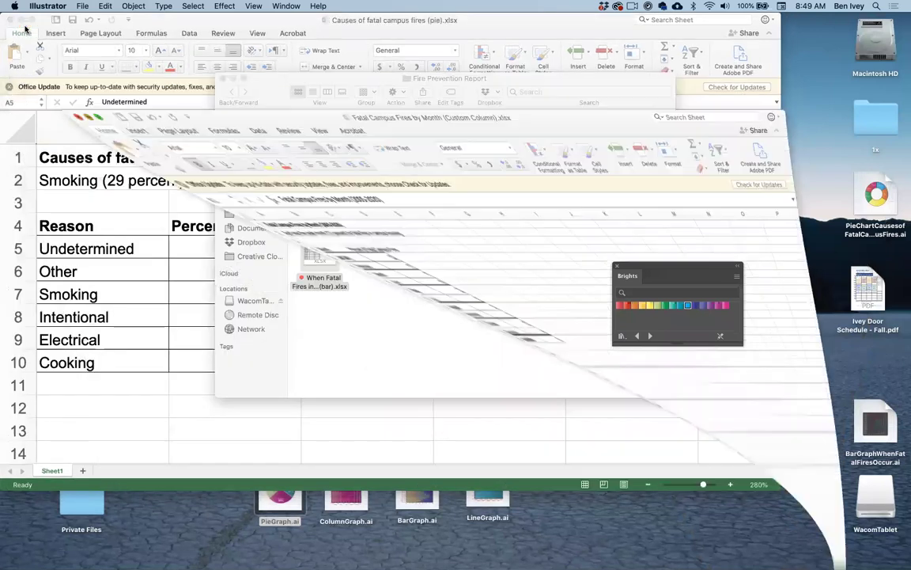
left_click(11, 20)
left_click(466, 315)
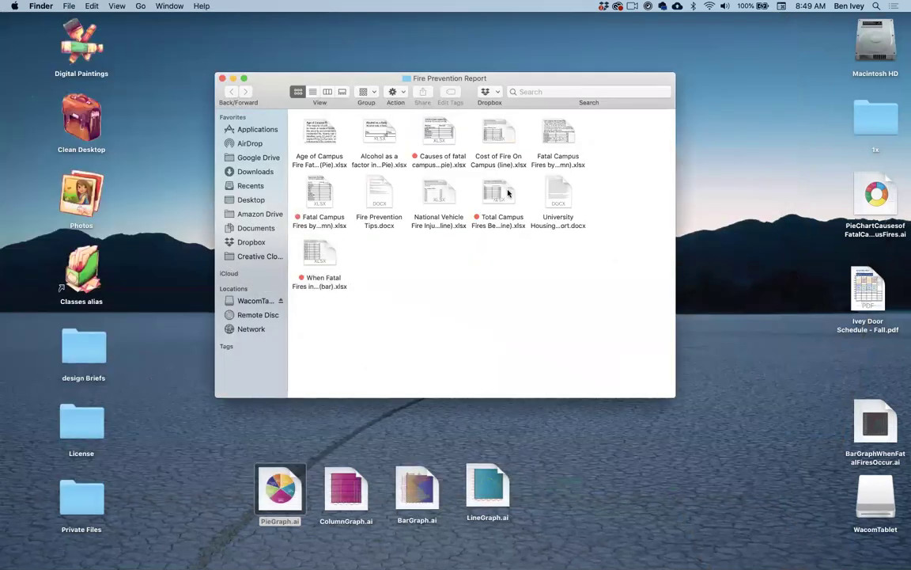
double_click(508, 192)
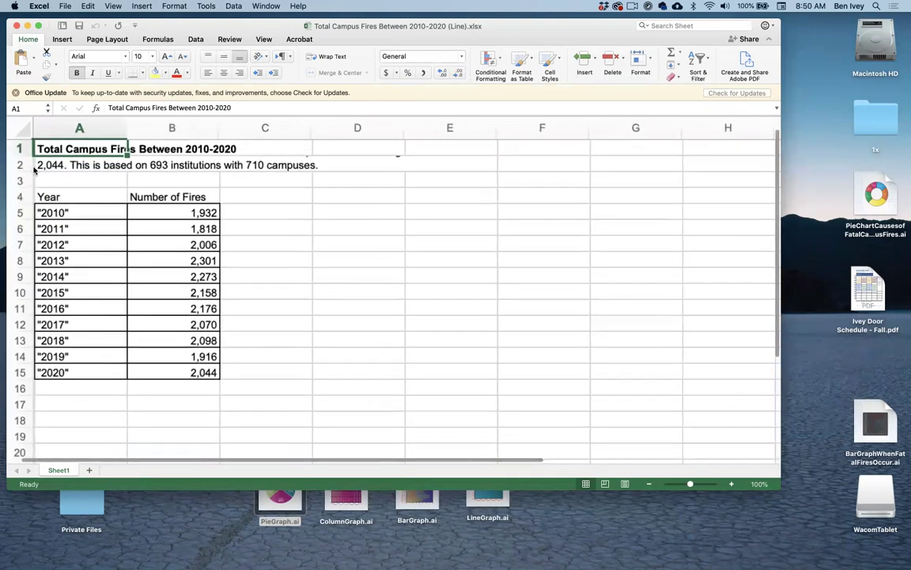
Copy the Year and Number of Fires table, cells A4 to B15, including the headings
left_click_drag(48, 198, 151, 383)
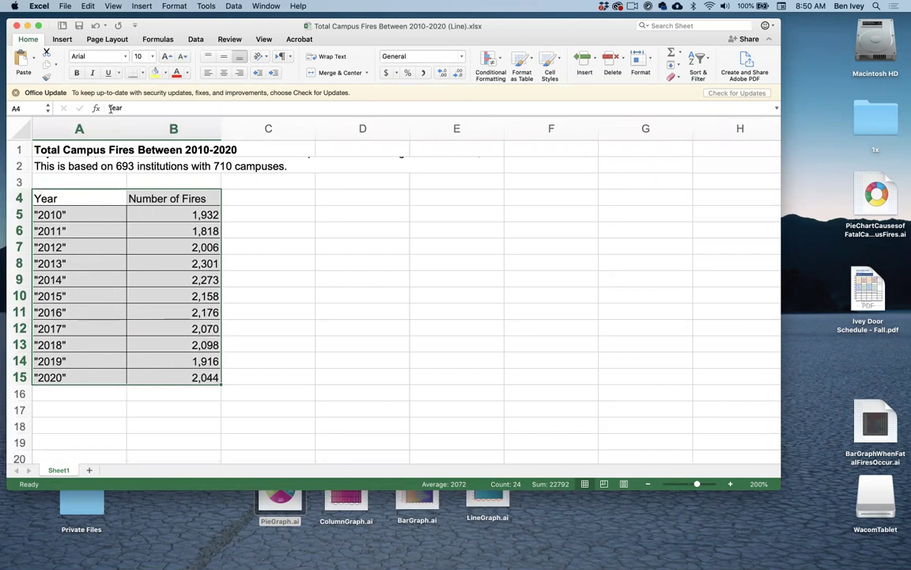
left_click(90, 5)
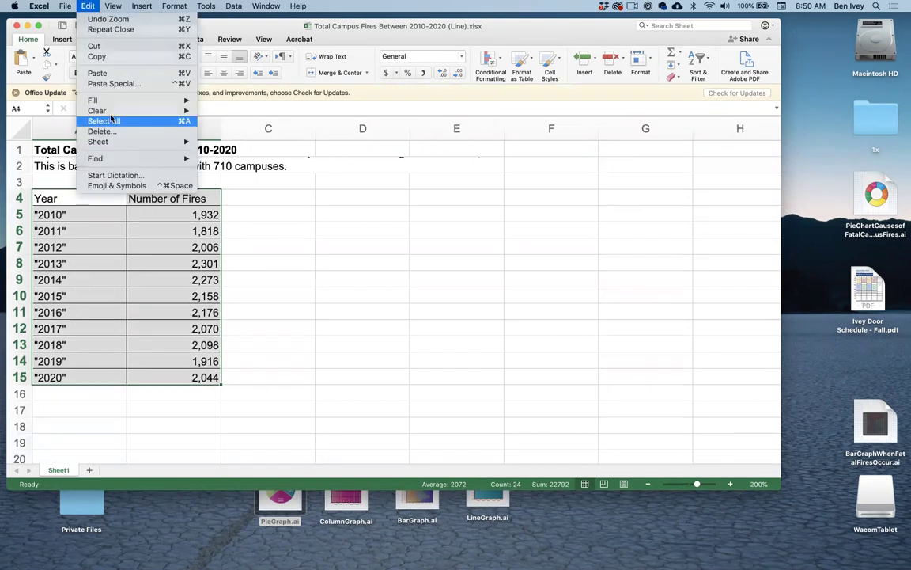
left_click(109, 57)
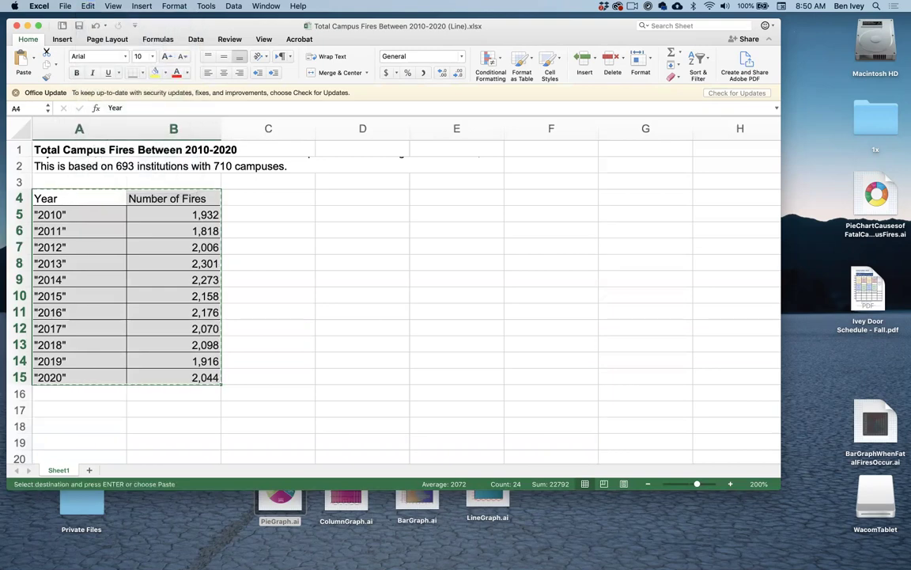
Switch to Illustrator, close the bar graph document and create a new Letter document (612 x 792 pt)
left_click(395, 561)
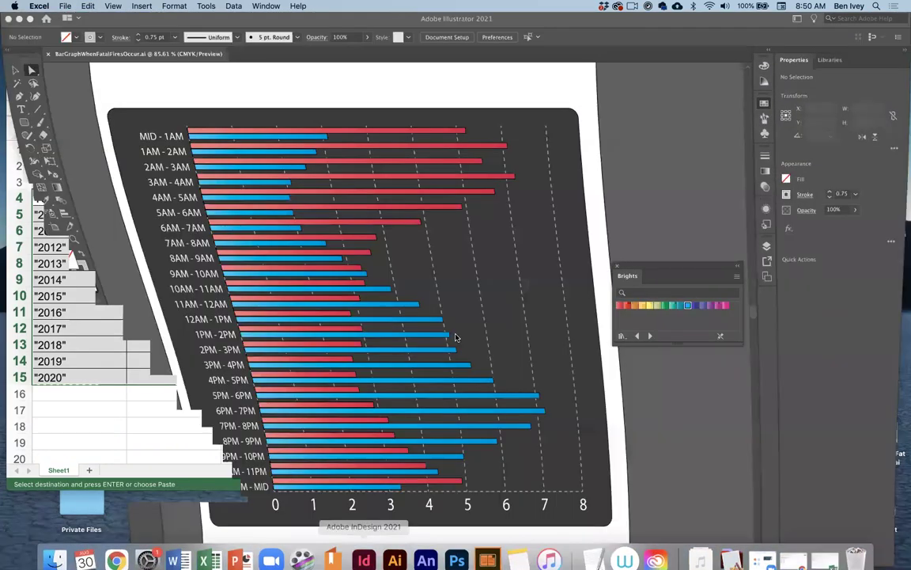
key("super+w")
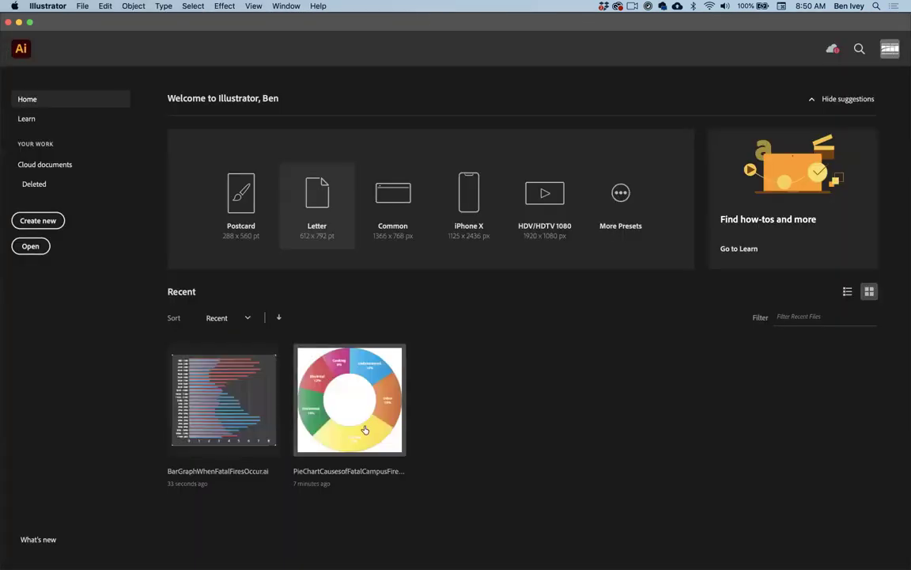
left_click(313, 204)
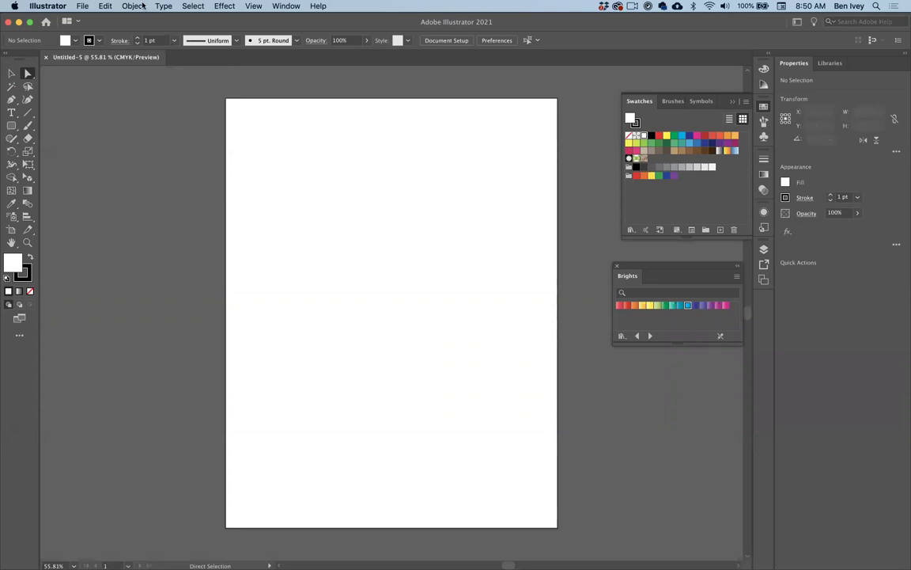
left_click(105, 6)
mouse_move(84, 7)
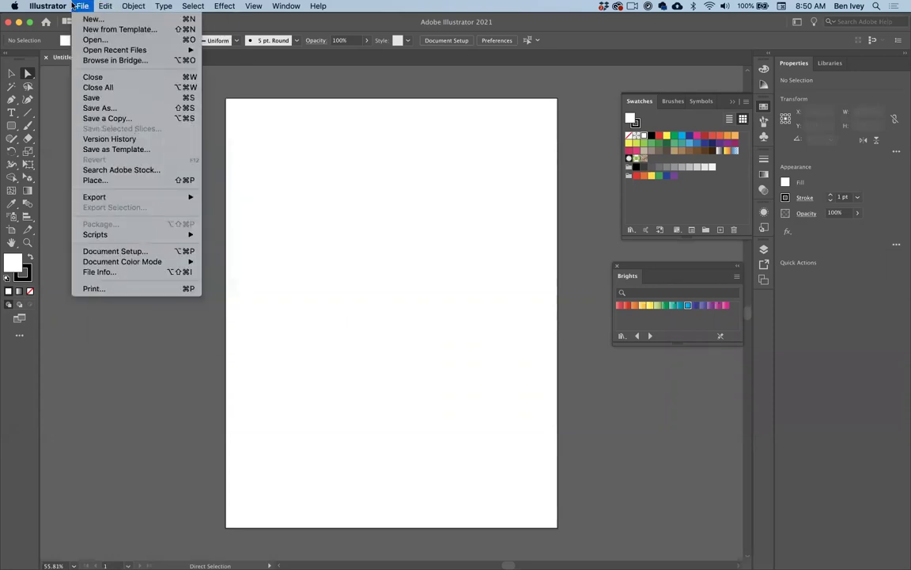
left_click(71, 6)
Place a line graph on the artboard with a width of 8 in and a height of 8 in
left_click(28, 214)
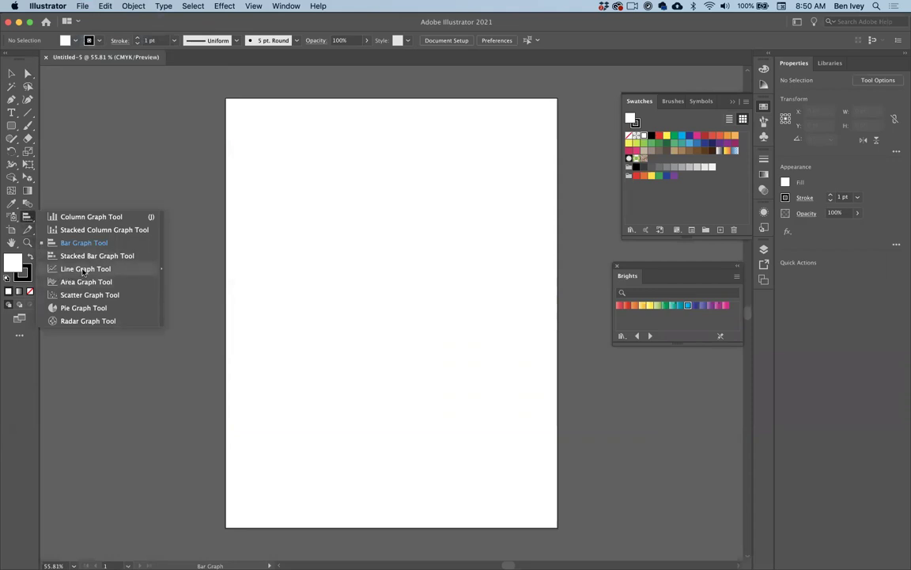
left_click(83, 269)
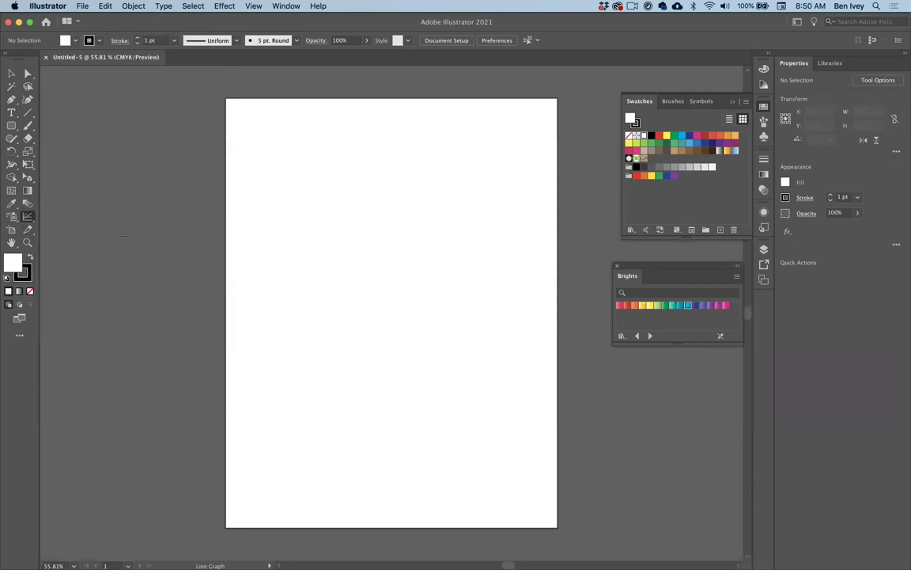
left_click(276, 264)
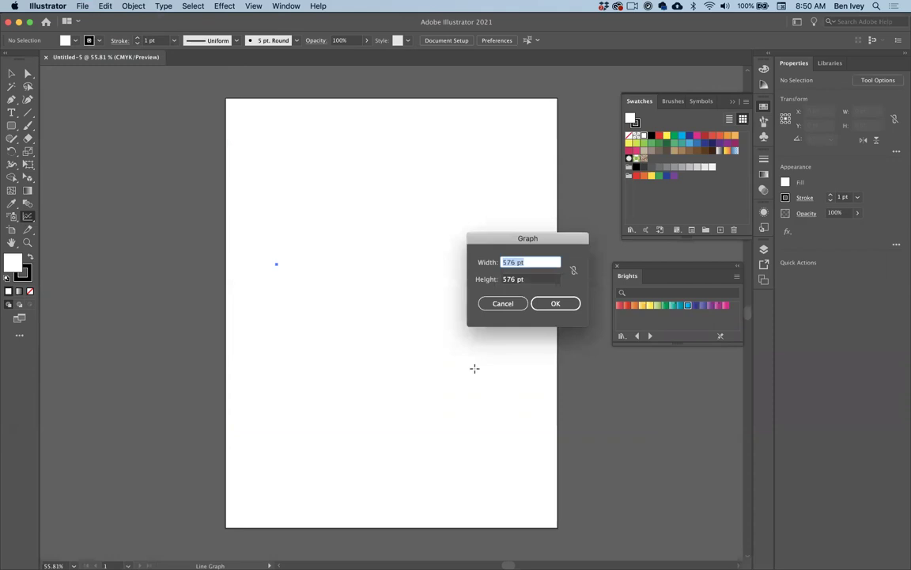
type("8in")
key("Tab")
type("8in")
key("Return")
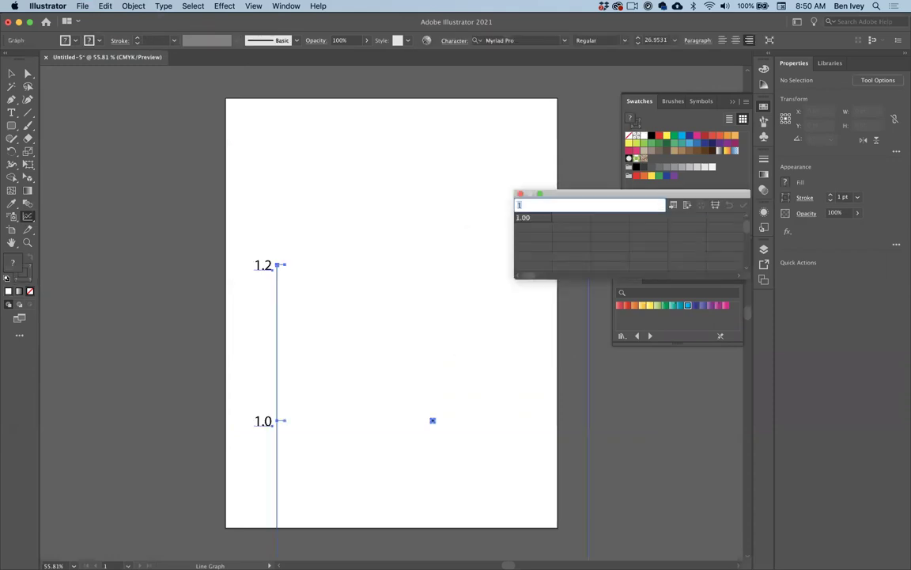
Paste the copied year and fire data into the graph's data table and try to apply it
key("super+v")
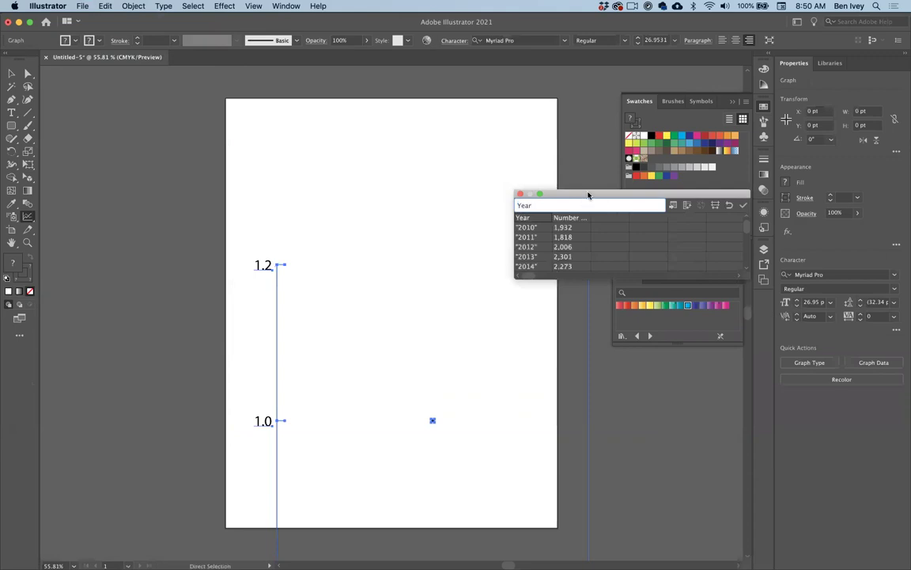
left_click_drag(588, 196, 540, 160)
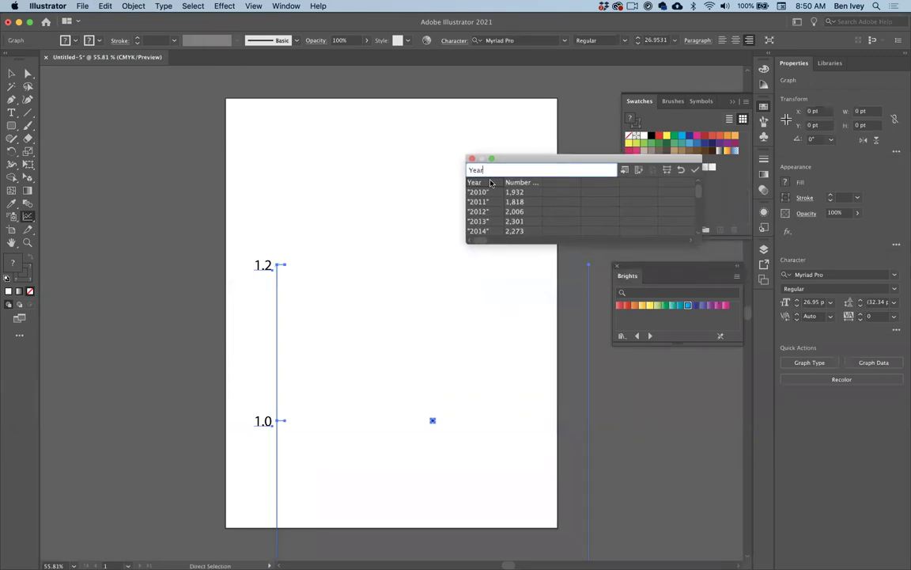
left_click(695, 171)
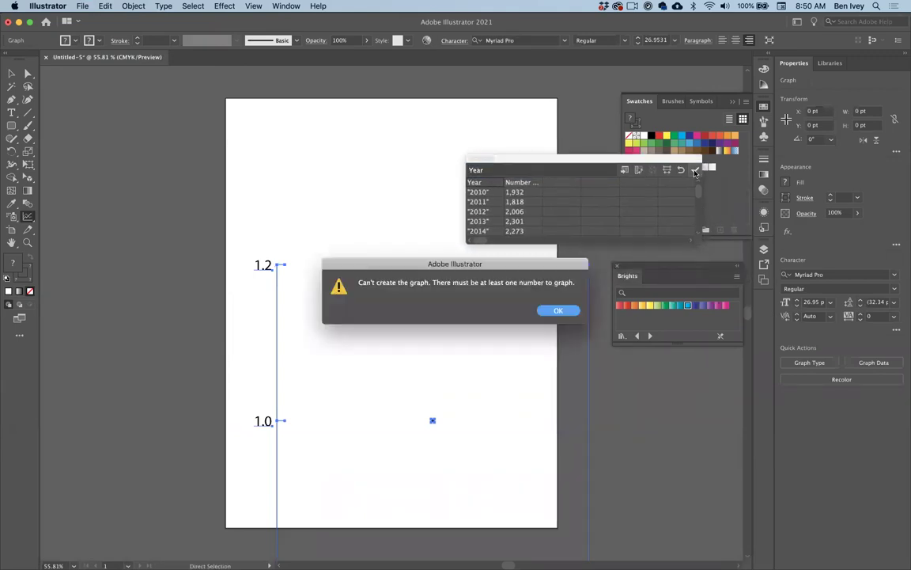
left_click(549, 311)
Clear the Year and Number of Fires headings from the data table's first row and try to apply the data
left_click(530, 222)
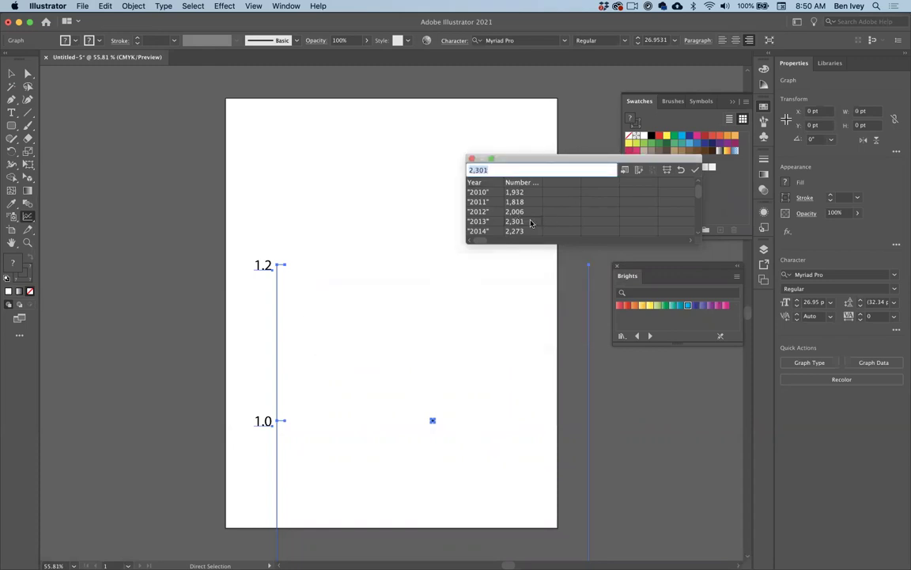
left_click(489, 183)
key("BackSpace")
key("Tab")
key("BackSpace")
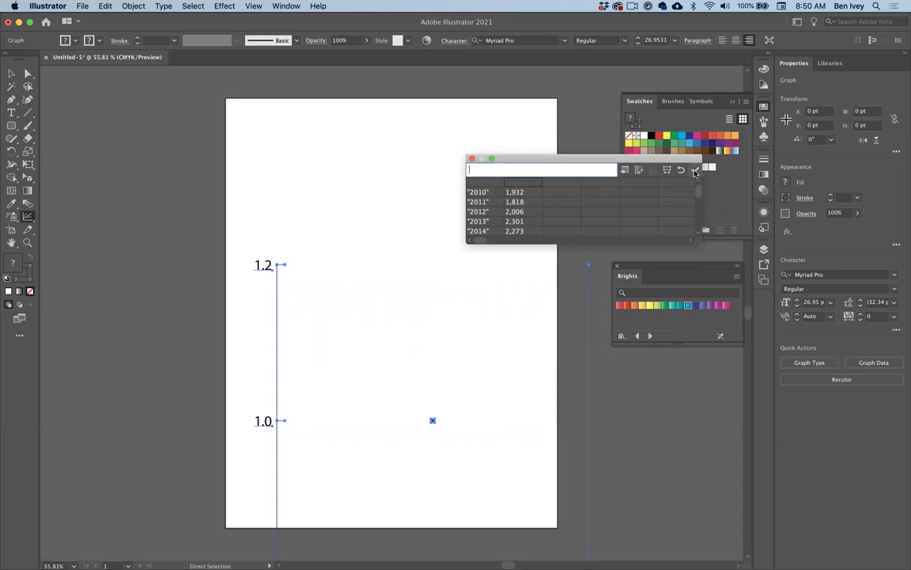
key("Return")
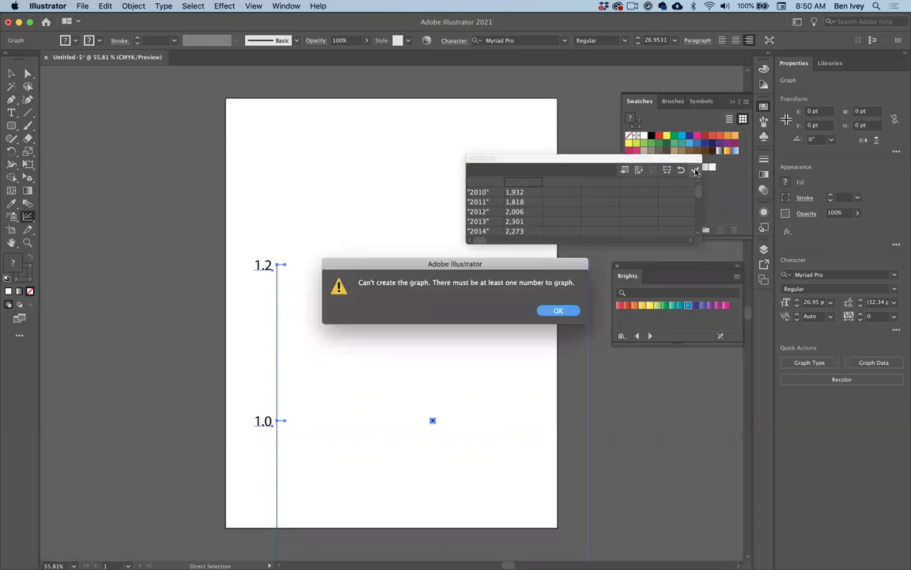
left_click(558, 311)
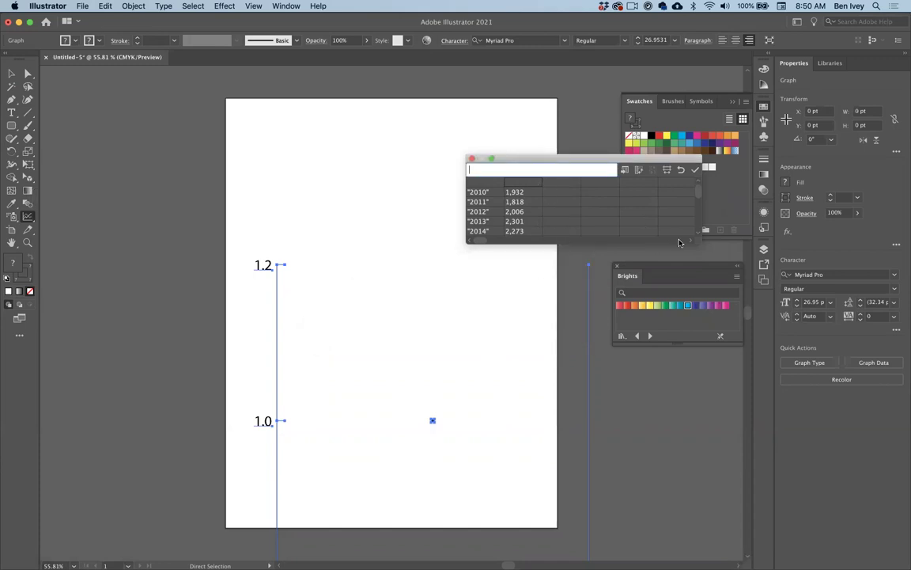
Enlarge the graph data window to show all rows through 2020 and try to apply the data again
left_click_drag(701, 244, 722, 337)
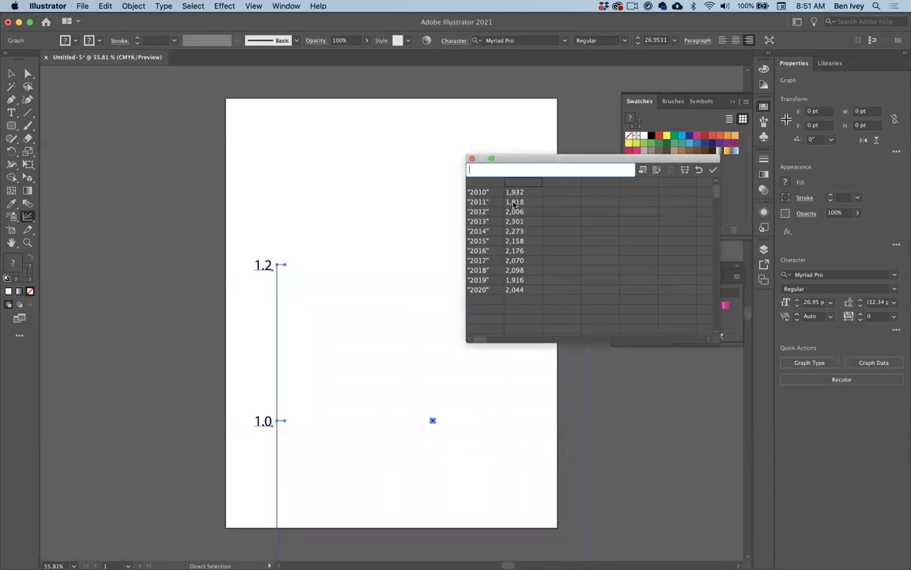
left_click(713, 169)
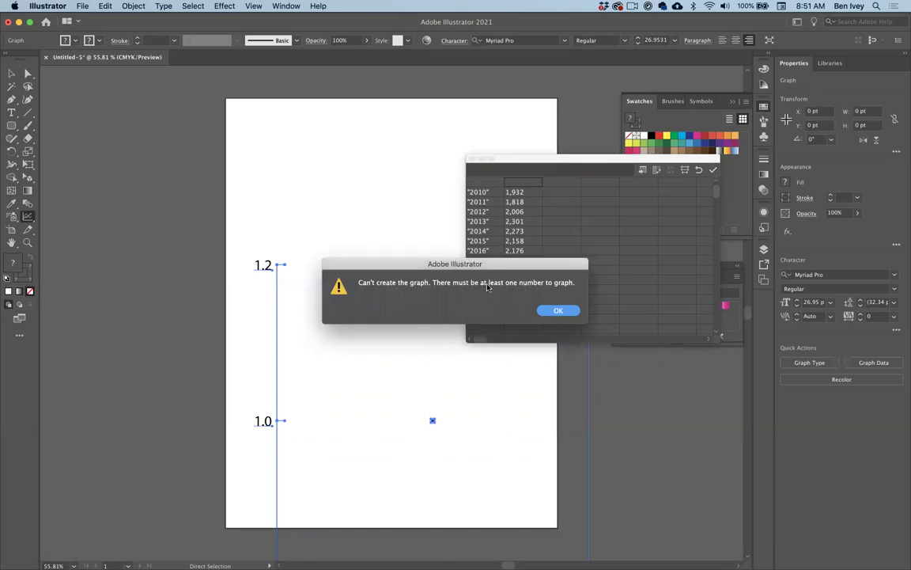
left_click(559, 311)
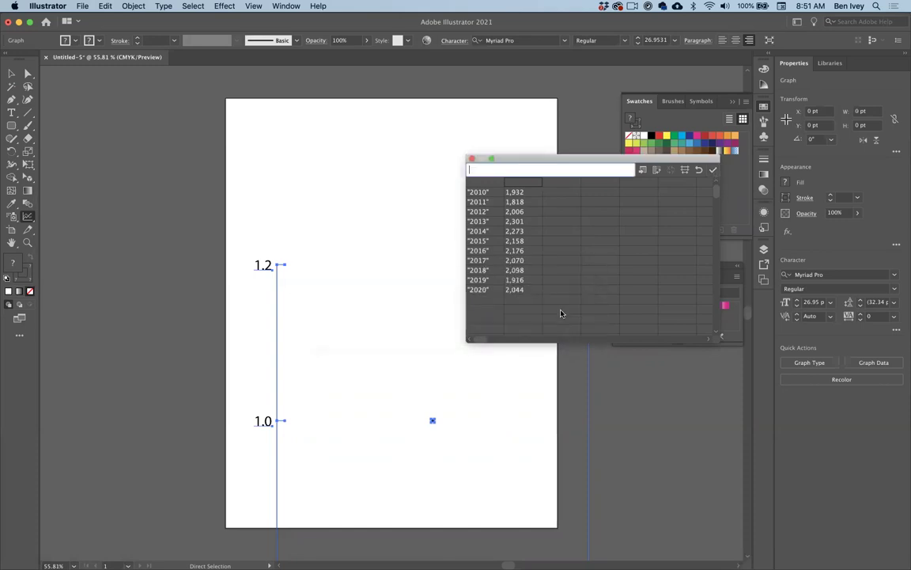
Remove the thousands commas from the 2010 to 2013 fire counts, entering 1932, 1818, 2006 and 2301
left_click(512, 197)
key("Down")
type("1932.00")
key("Return")
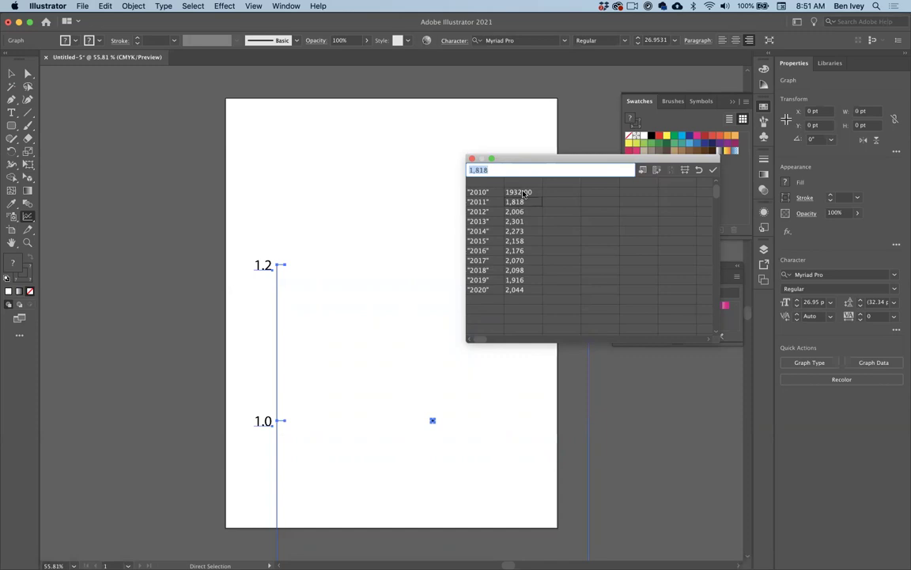
left_click(473, 171)
key("Return")
left_click(473, 170)
key("Delete")
key("Return")
left_click(477, 171)
key("BackSpace")
key("Return")
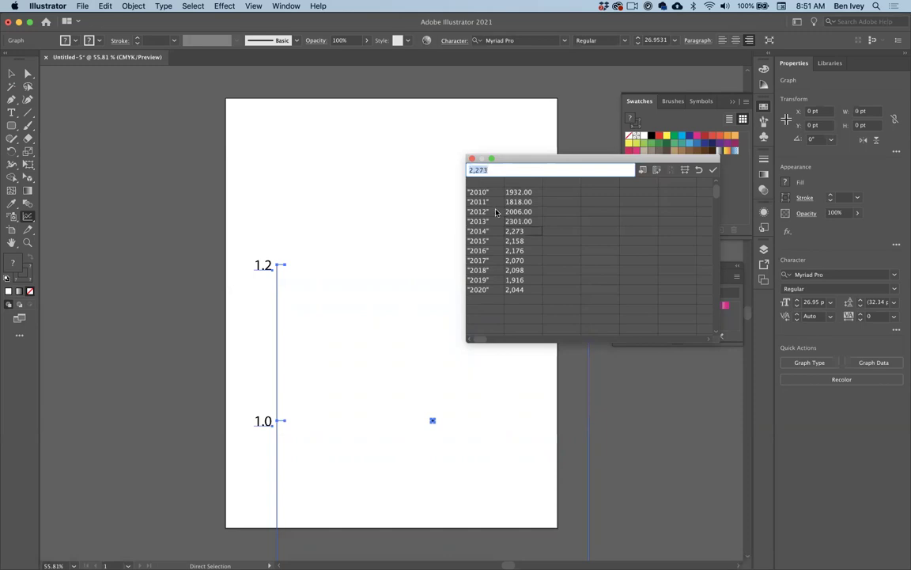
Remove the thousands commas from the 2014 to 2017 fire counts, making them 2273, 2158, 2176 and 2070
left_click(476, 170)
key("BackSpace")
key("Return")
left_click(478, 170)
key("super+a")
key("Left")
key("Right")
key("Delete")
key("Return")
key("Left")
key("Right")
key("Delete")
key("Return")
key("Left")
key("Right")
key("Delete")
key("Return")
Remove the commas from the 2018 to 2020 counts, making them 2098, 1916 and 2044, and apply the data to the line graph
key("Left")
key("Right")
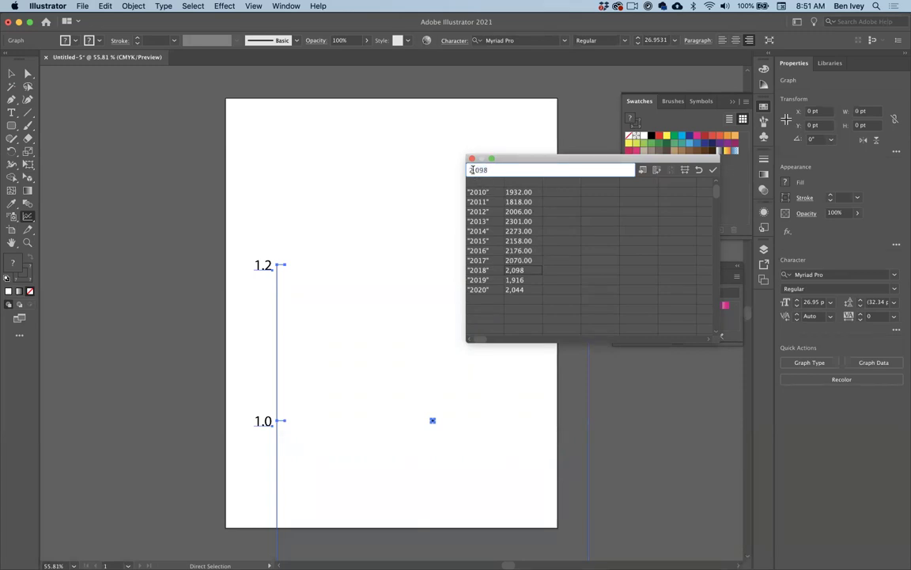
key("Return")
key("Left")
key("Right")
key("Delete")
key("Return")
key("Left")
key("Right")
key("Delete")
key("Return")
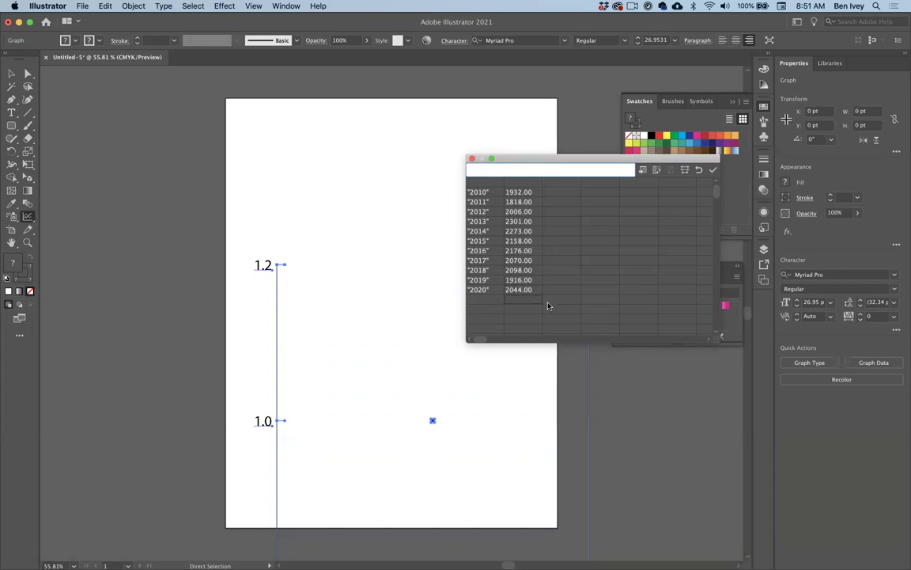
left_click(711, 171)
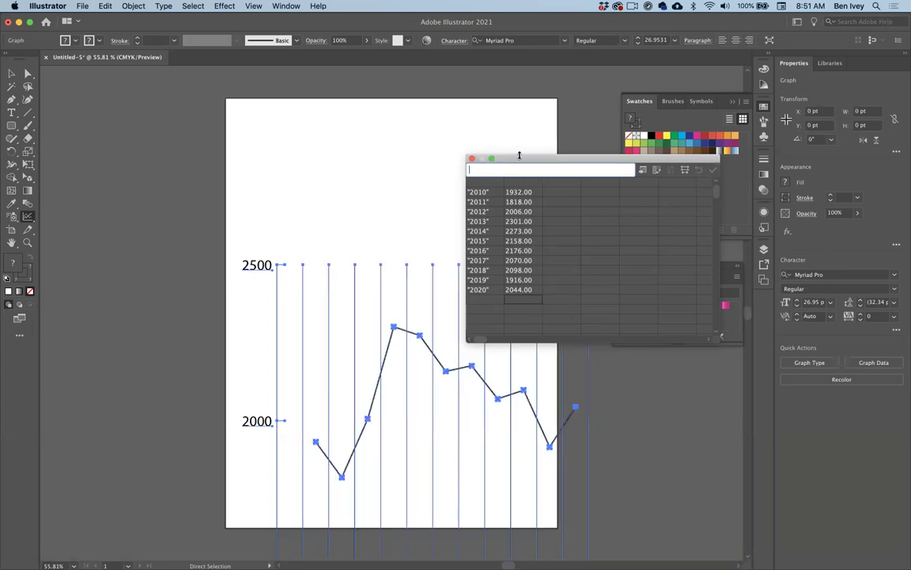
Add the column headers Year and Number above the line graph data, apply them and close the graph data window
type("Y")
type("es")
key("Tab")
key("shift+Tab")
type("Year")
key("Tab")
type("Number")
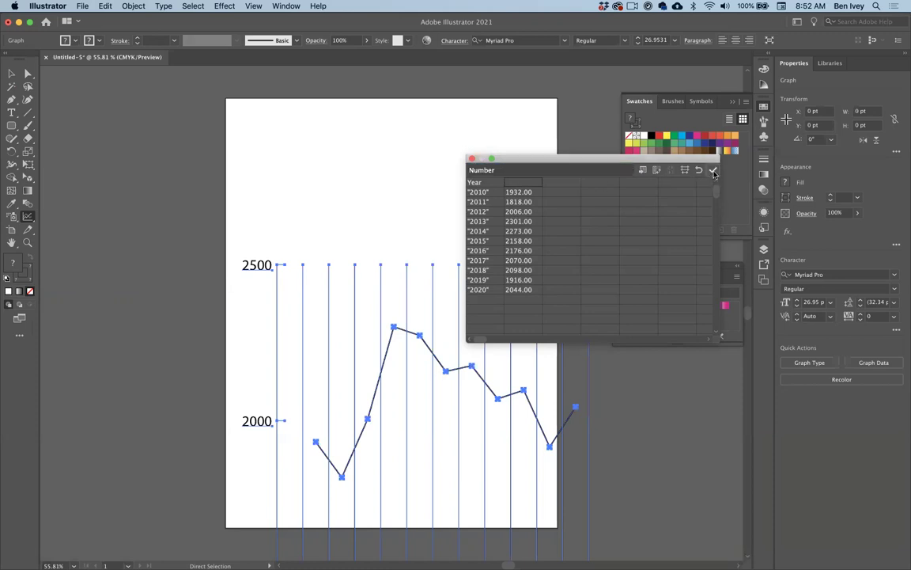
left_click(713, 169)
left_click(591, 151)
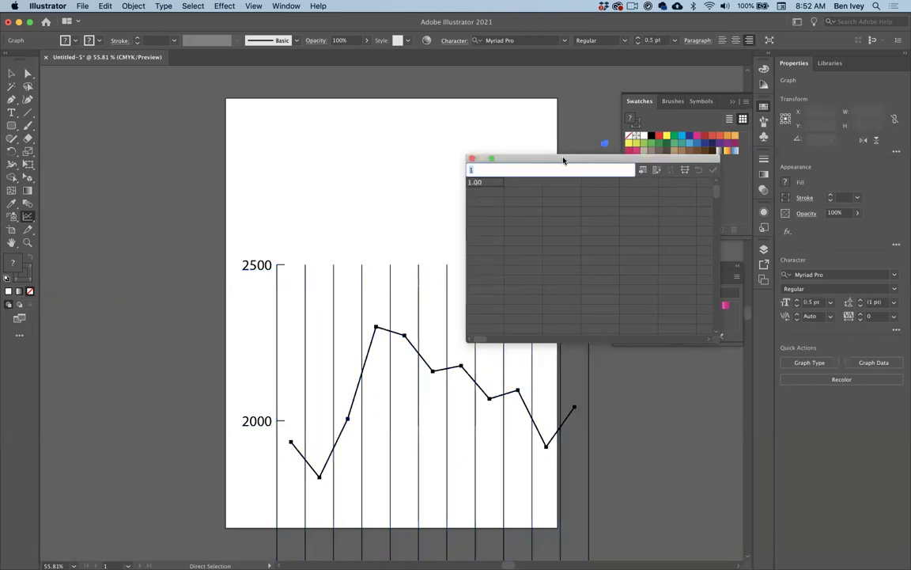
left_click(472, 158)
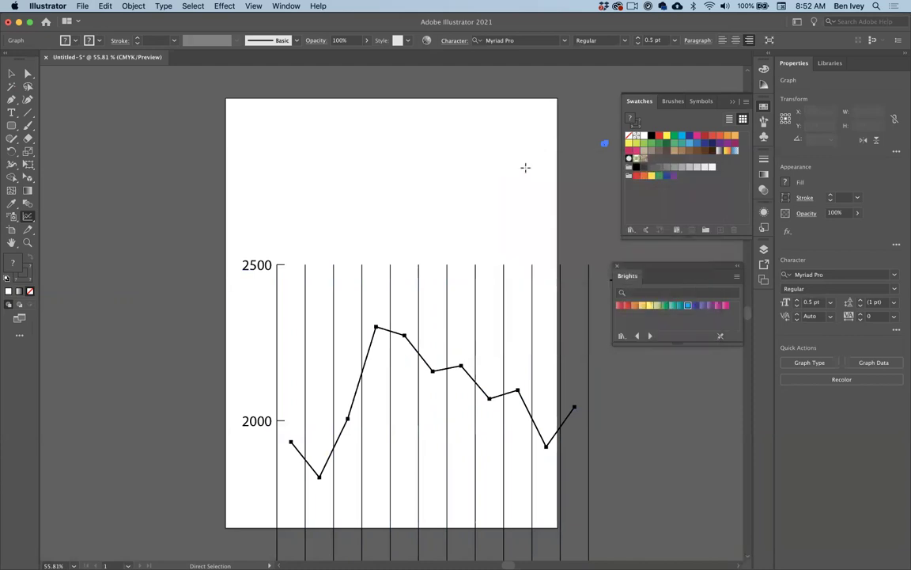
Select the whole line graph and move it slightly up and to the left relative to the artboard
scroll(399, 217, "down", 5)
scroll(398, 218, "right", 6)
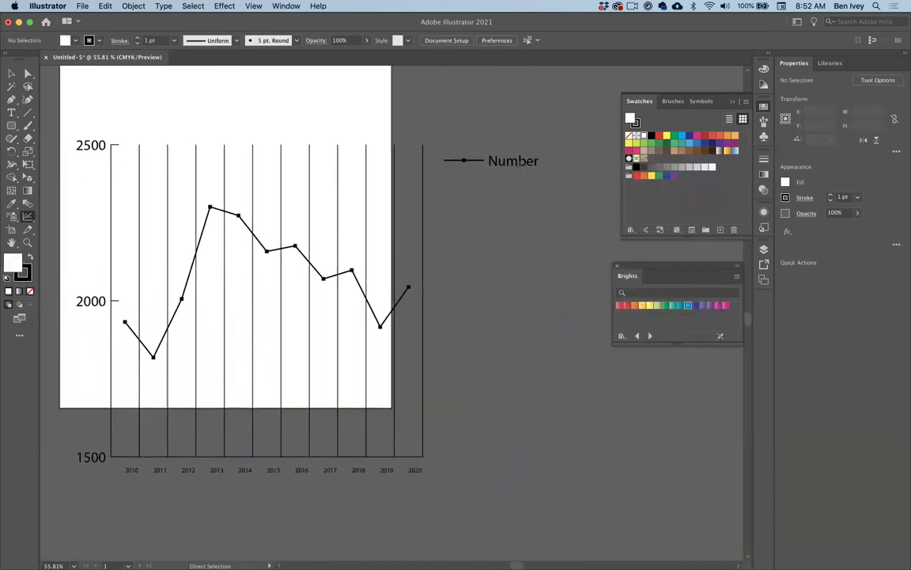
scroll(73, 215, "left", 5)
scroll(73, 215, "down", 1)
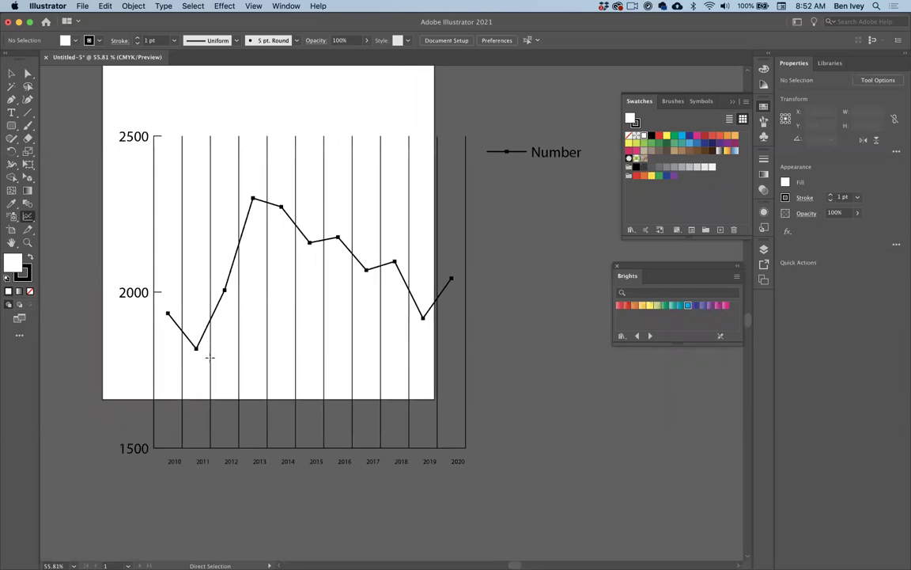
left_click(11, 72)
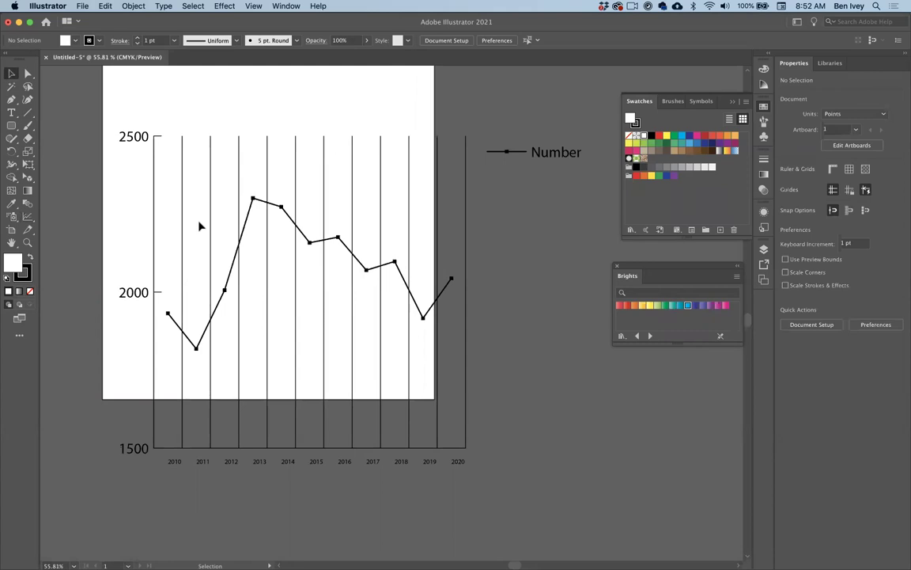
scroll(200, 226, "left", 3)
left_click(263, 271)
left_click_drag(263, 271, 226, 242)
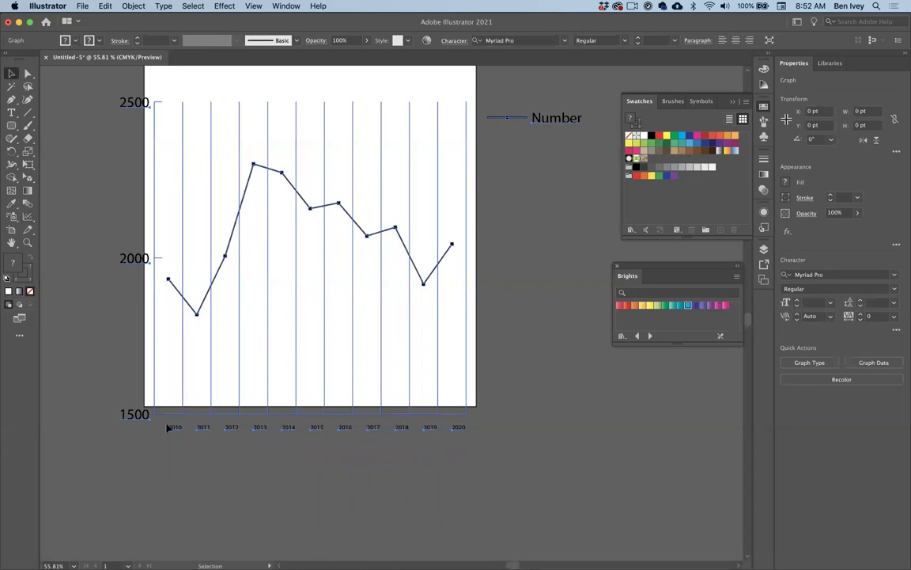
Switch to Excel to review the yearly campus fire counts, and return to Illustrator at full window size
left_click_drag(137, 34, 193, 325)
left_click(215, 267)
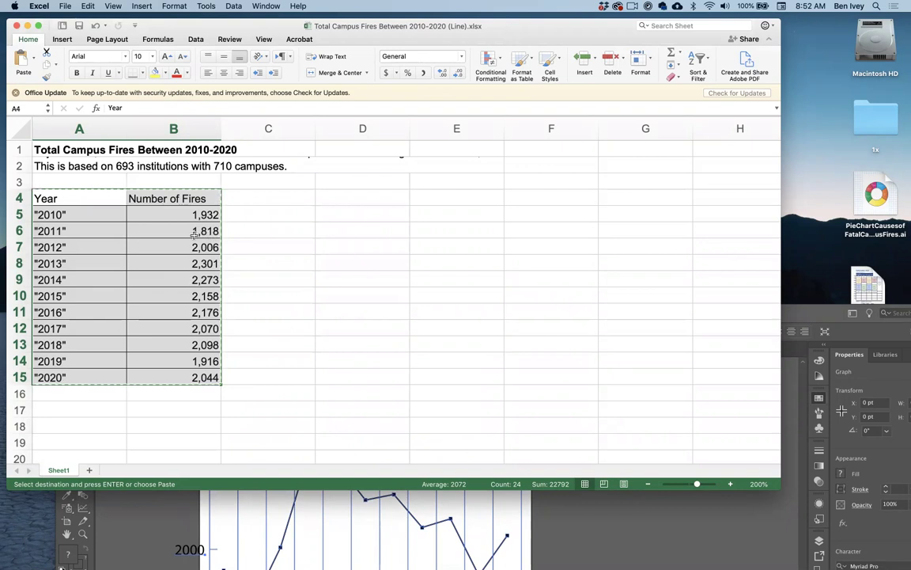
left_click(227, 509)
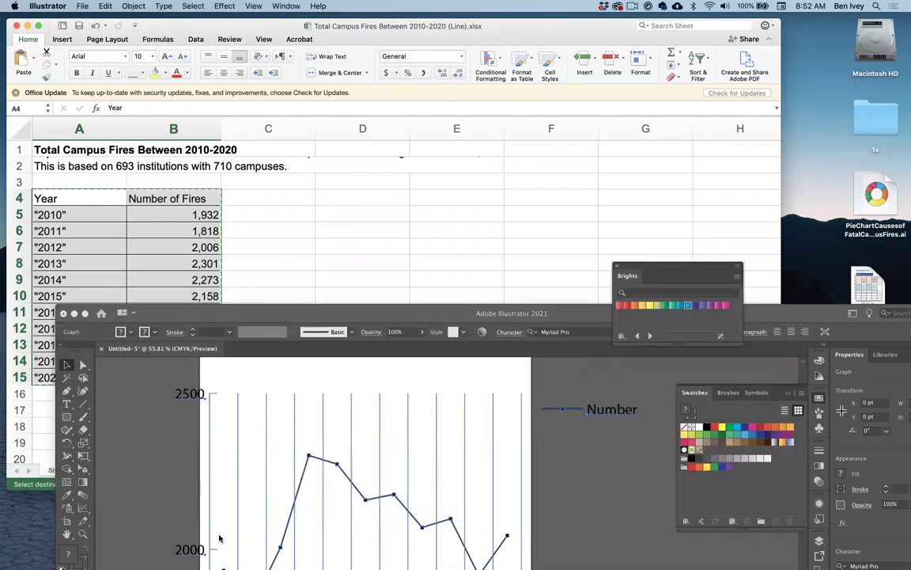
left_click(71, 323)
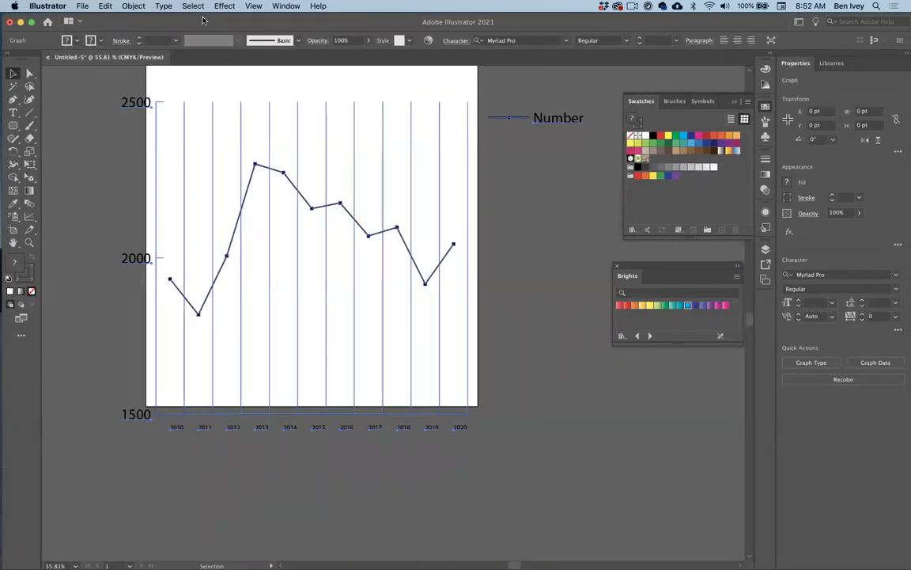
Override the calculated value axis range in the line graph's type settings and start entering a new minimum beginning with 18
left_click(129, 7)
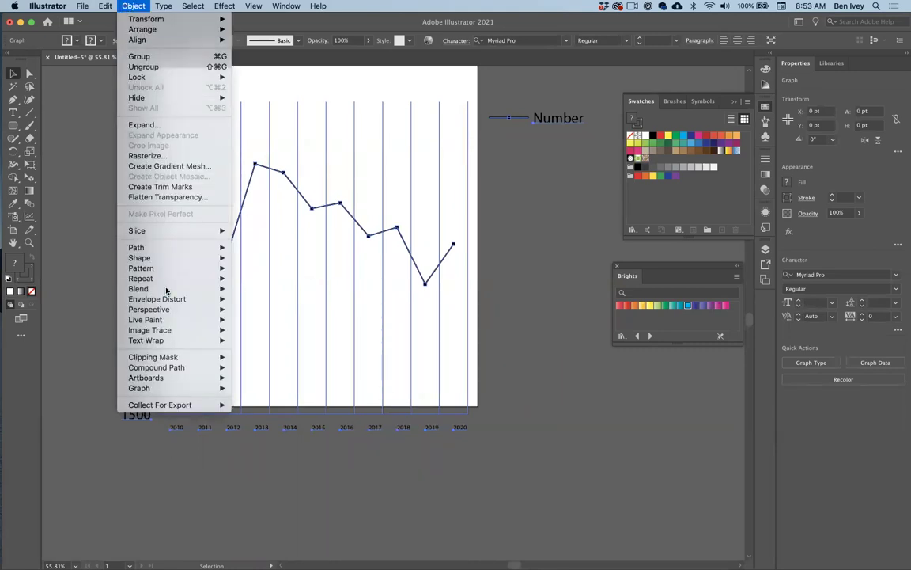
mouse_move(190, 388)
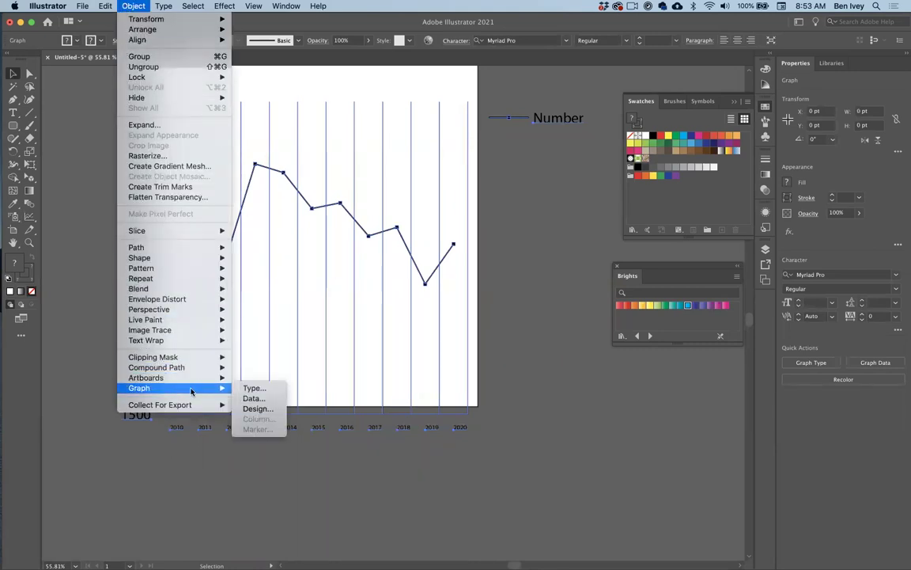
left_click(257, 388)
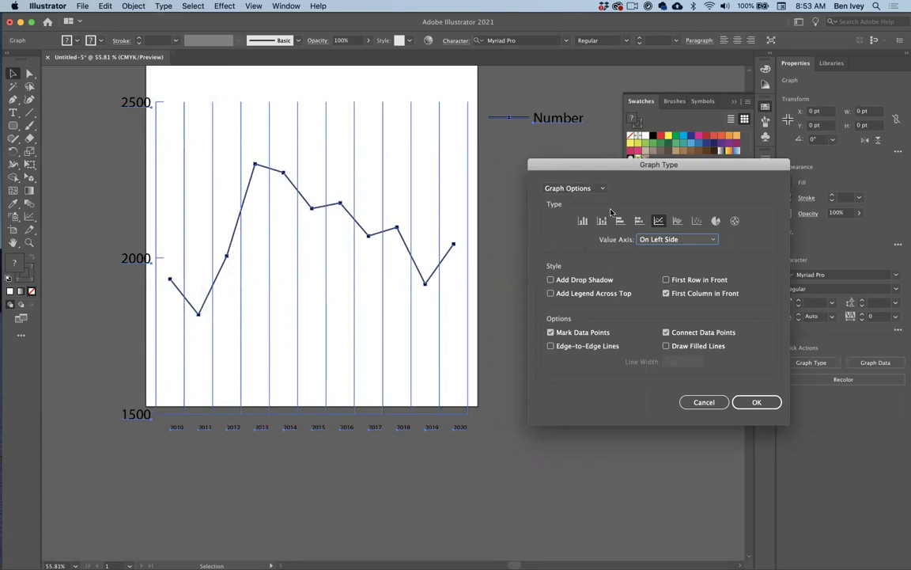
left_click(589, 189)
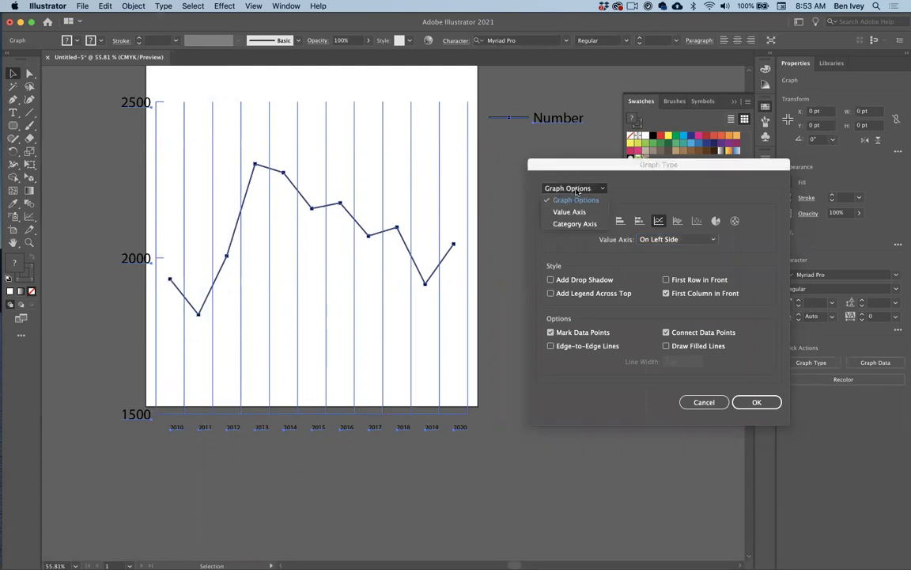
left_click(571, 207)
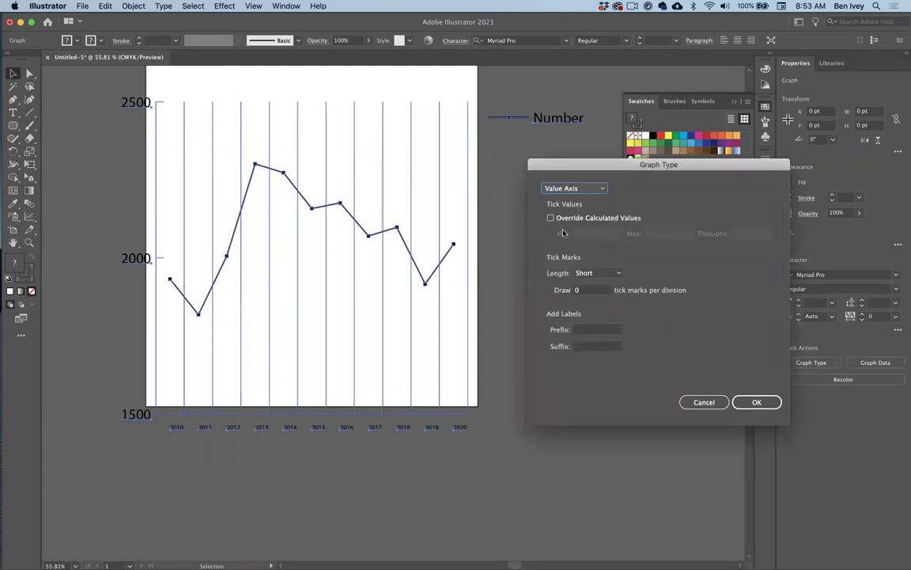
left_click(551, 218)
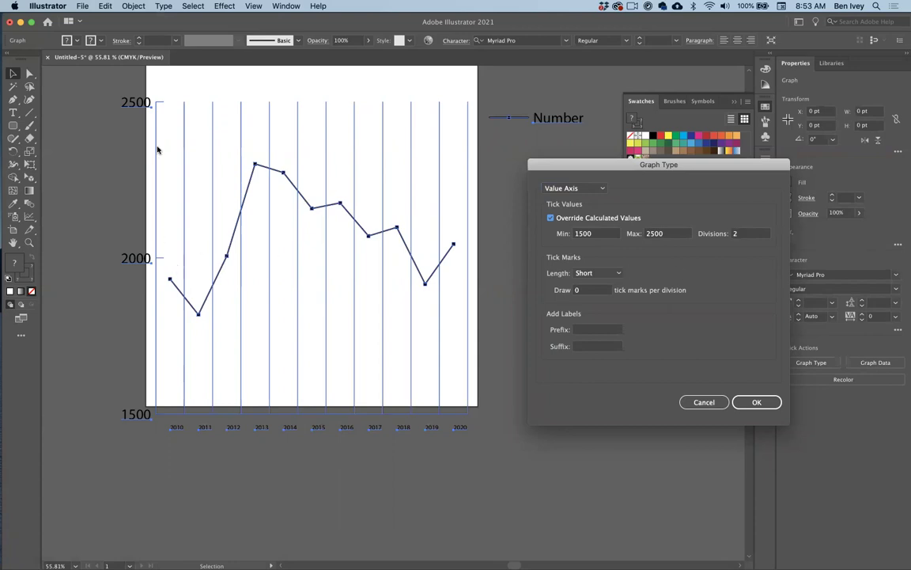
double_click(590, 237)
type("18")
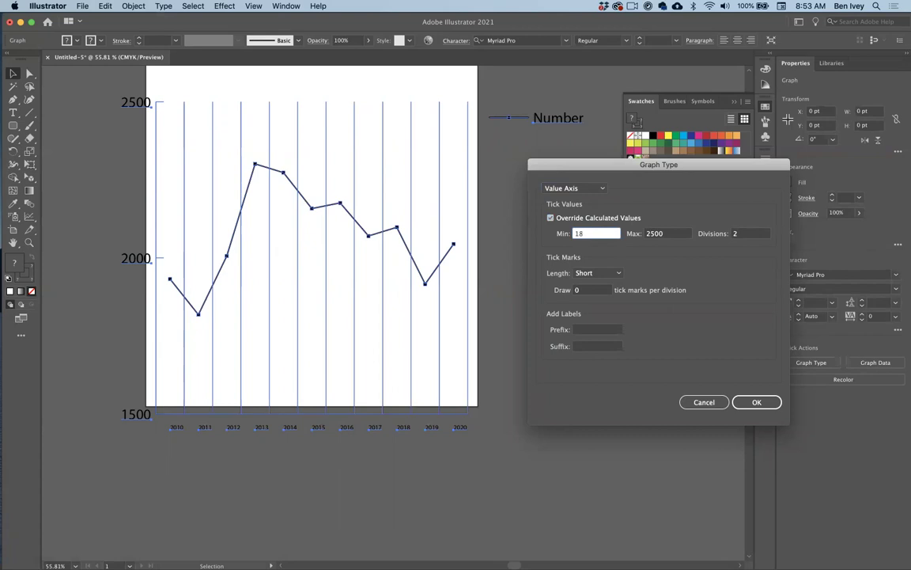
Set the minimum tick value of the graph's value axis to 1800 and apply it
type("00")
left_click(682, 233)
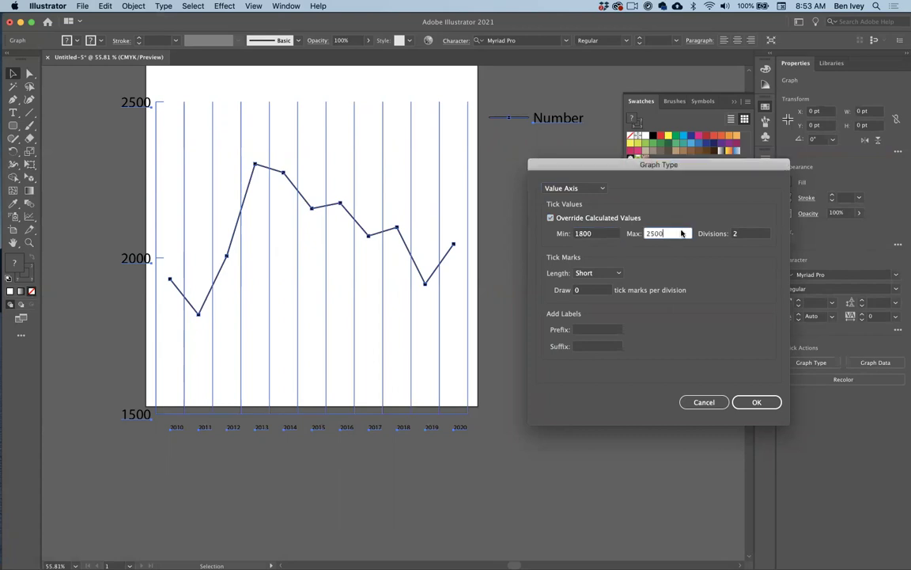
left_click(750, 403)
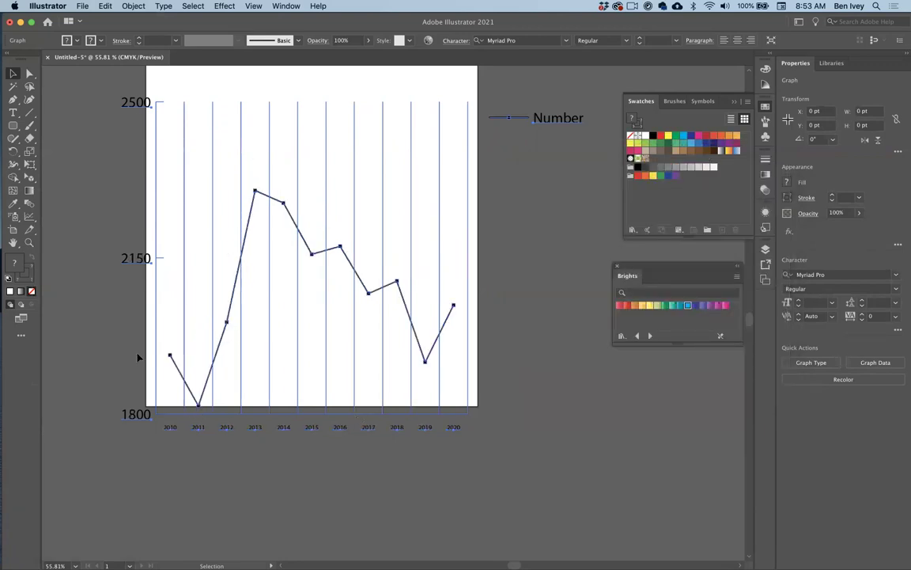
Divide the graph's value axis into 7 divisions and apply the change
left_click(105, 5)
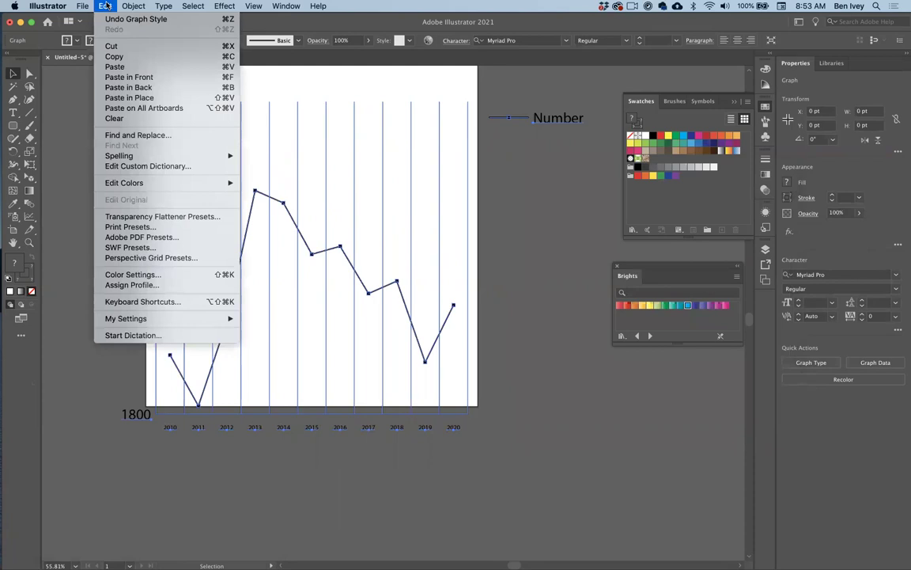
left_click(106, 5)
left_click(106, 6)
mouse_move(134, 5)
mouse_move(174, 388)
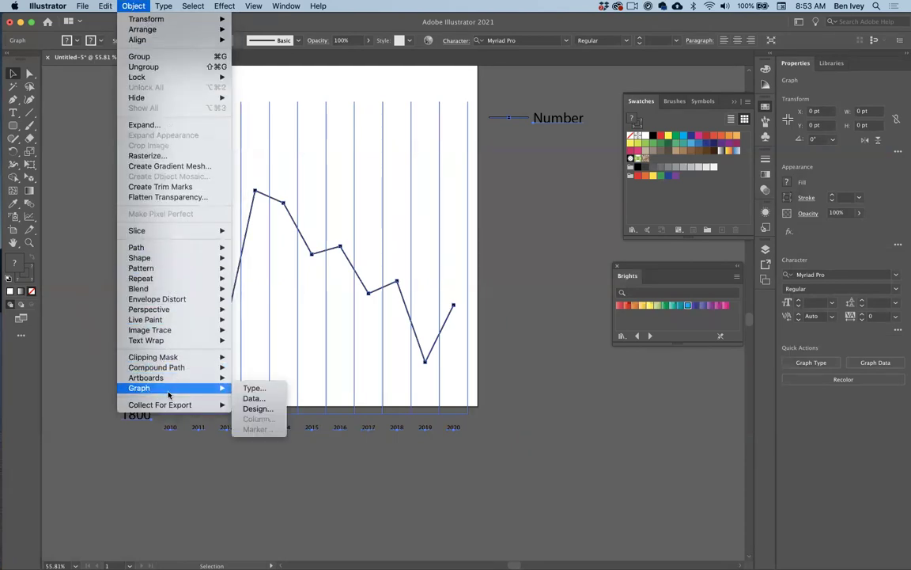
left_click(257, 387)
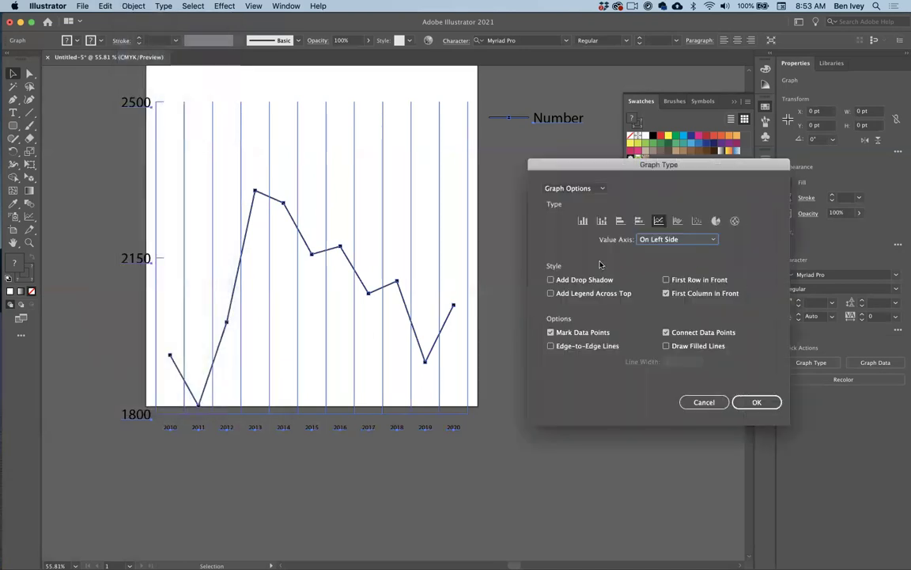
left_click(574, 188)
left_click(566, 197)
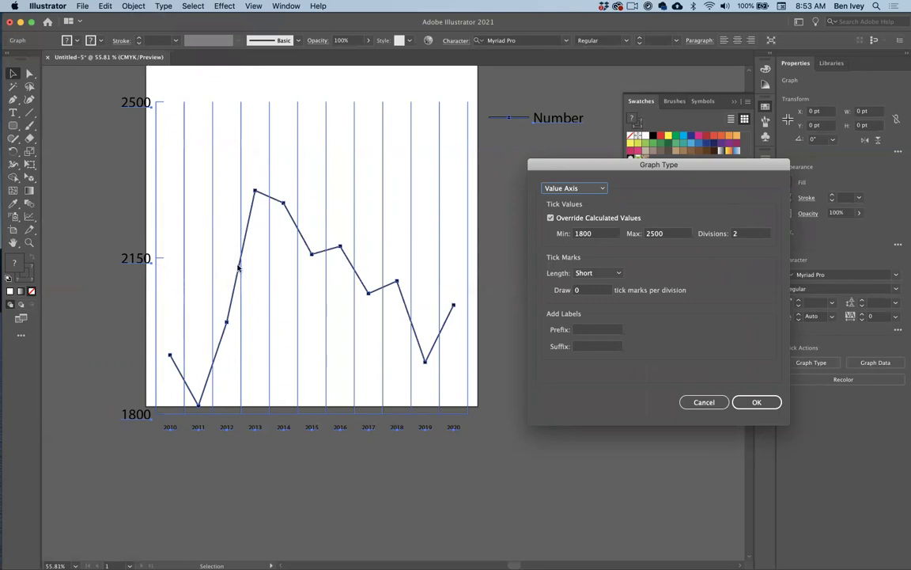
double_click(737, 234)
type("7")
left_click(757, 402)
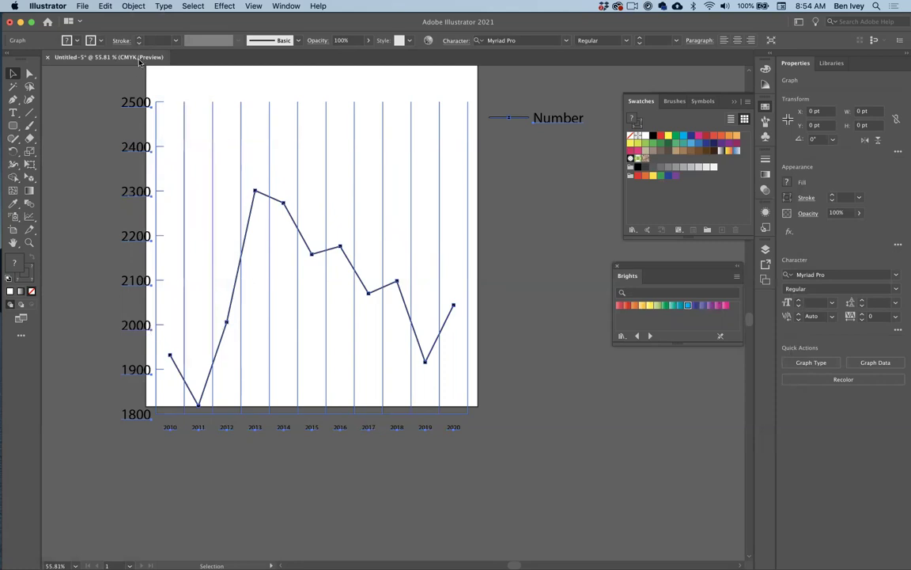
Set the tick mark length on the graph's value axis to Full Width
left_click(105, 6)
mouse_move(133, 6)
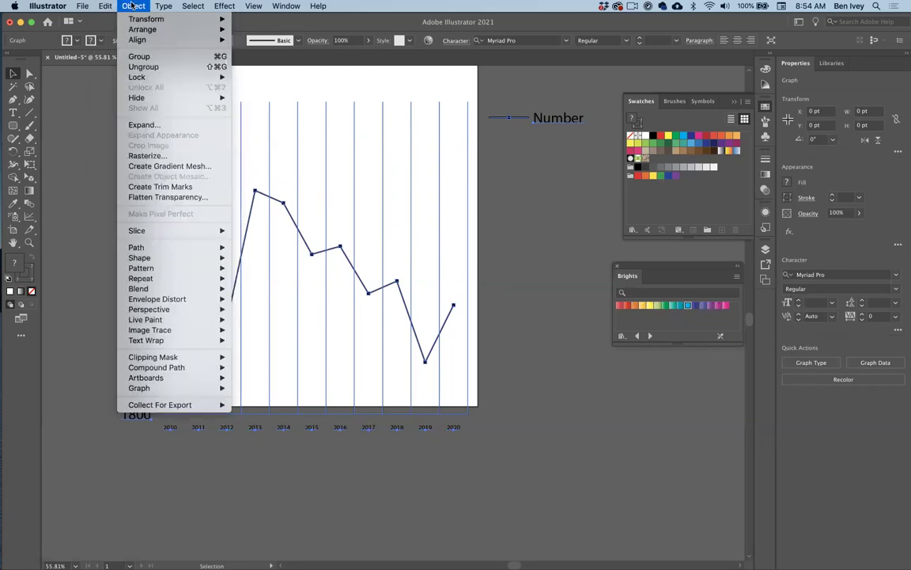
mouse_move(171, 392)
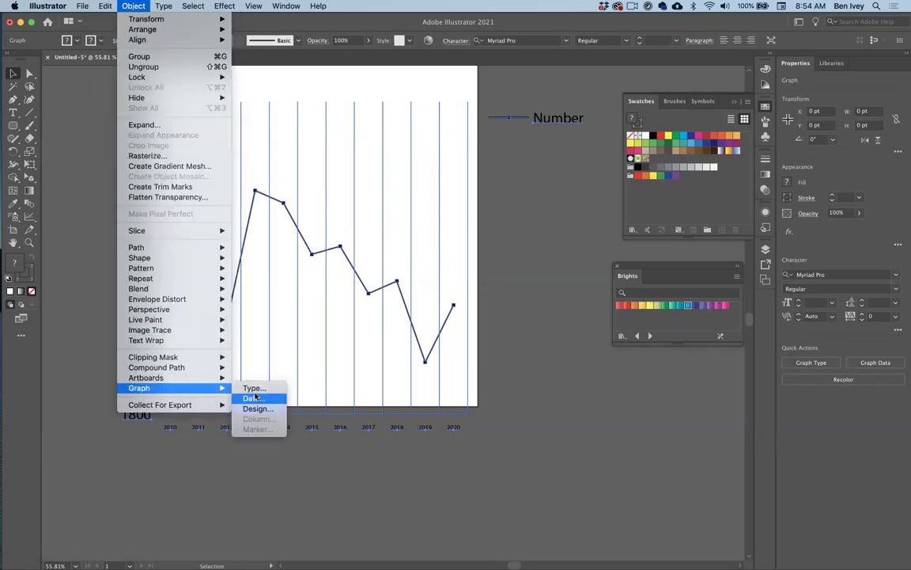
left_click(243, 390)
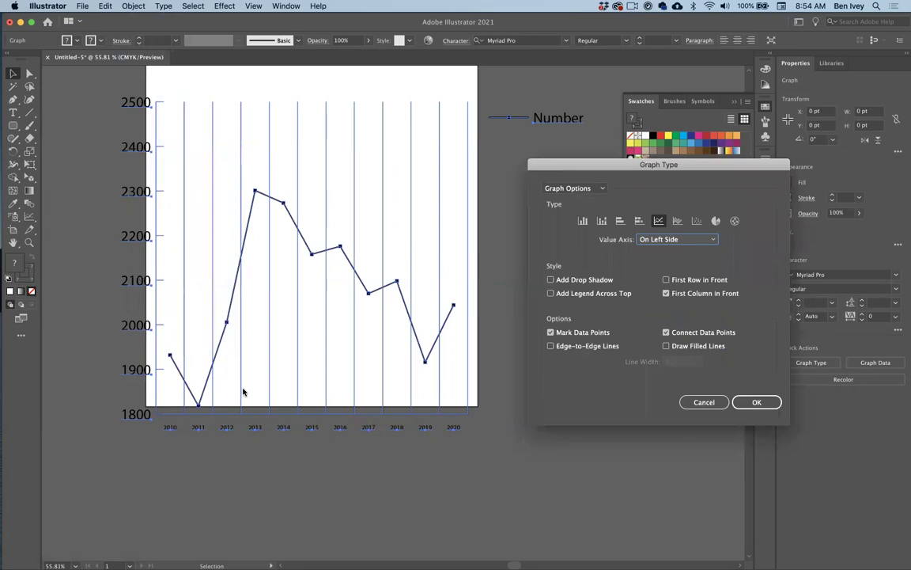
left_click(565, 188)
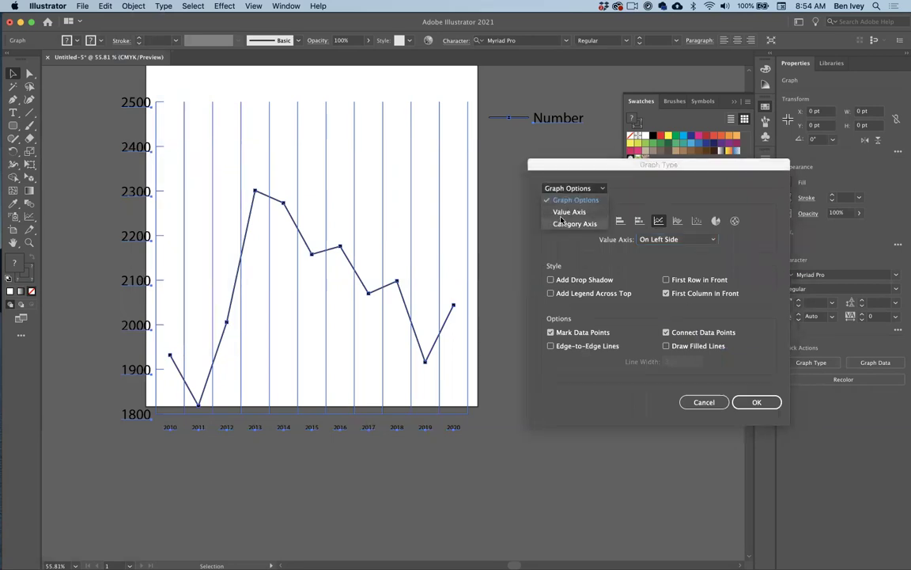
left_click(563, 216)
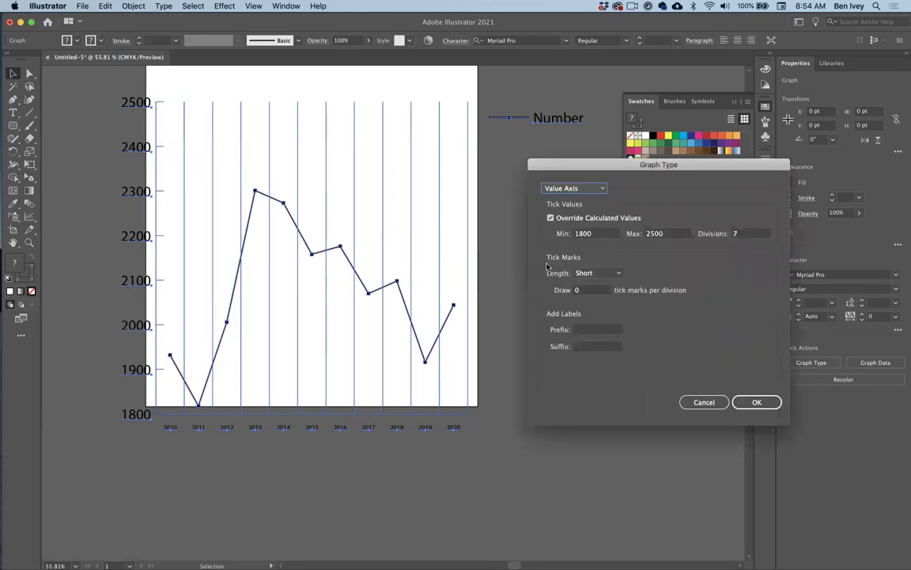
left_click(596, 273)
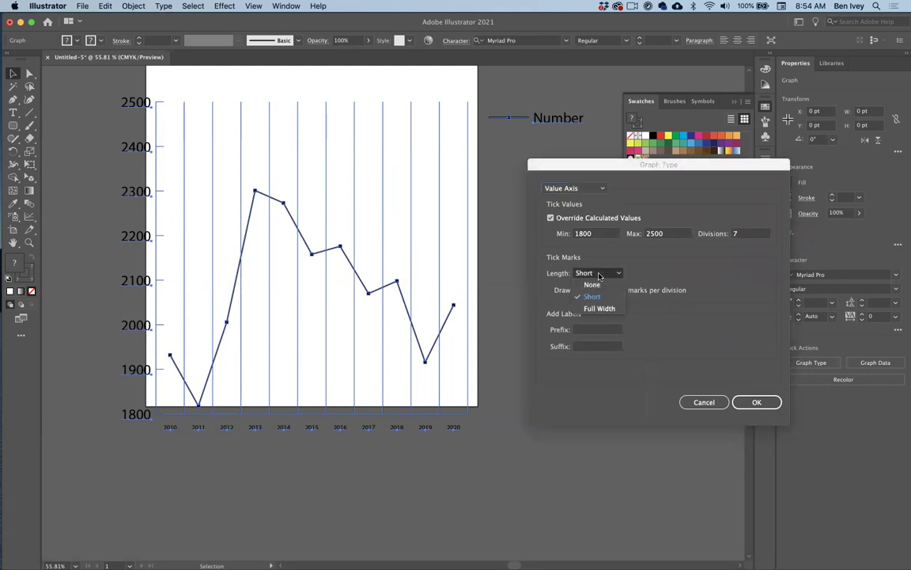
left_click(600, 310)
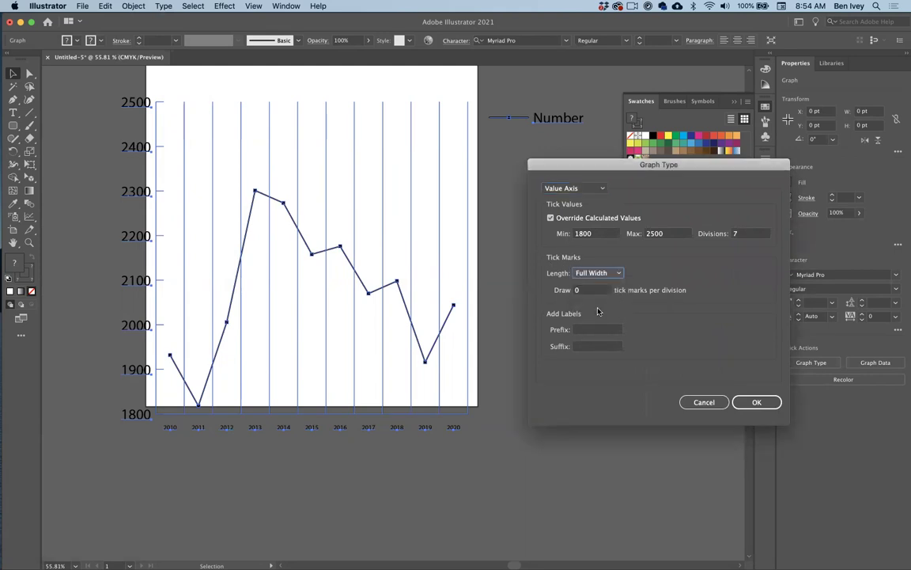
left_click(757, 401)
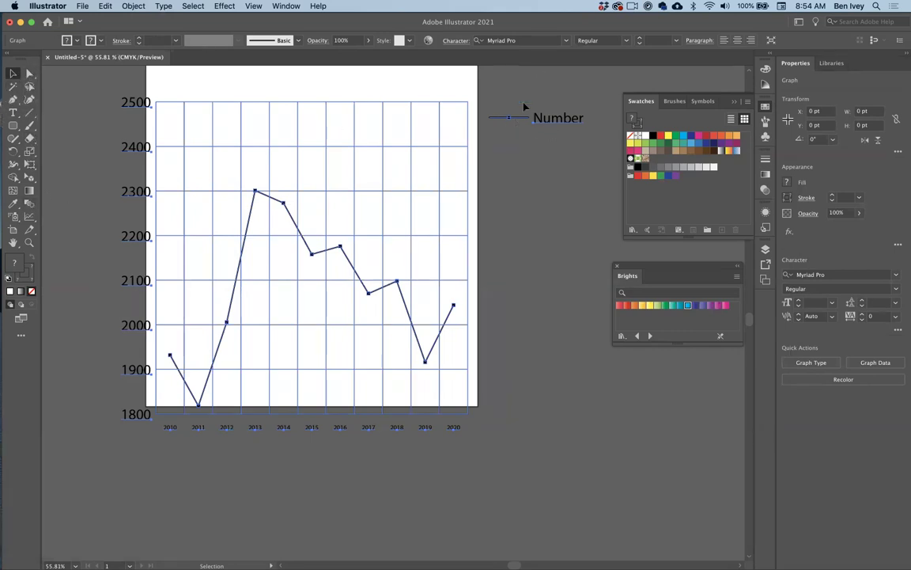
Examine the graph type options, including the available side placements for the value axis
left_click(124, 6)
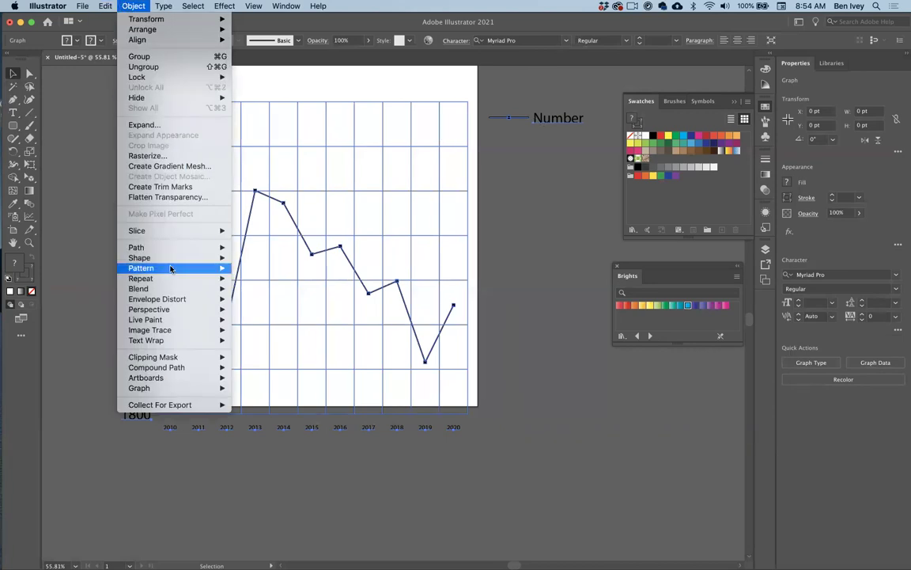
mouse_move(181, 388)
left_click(251, 388)
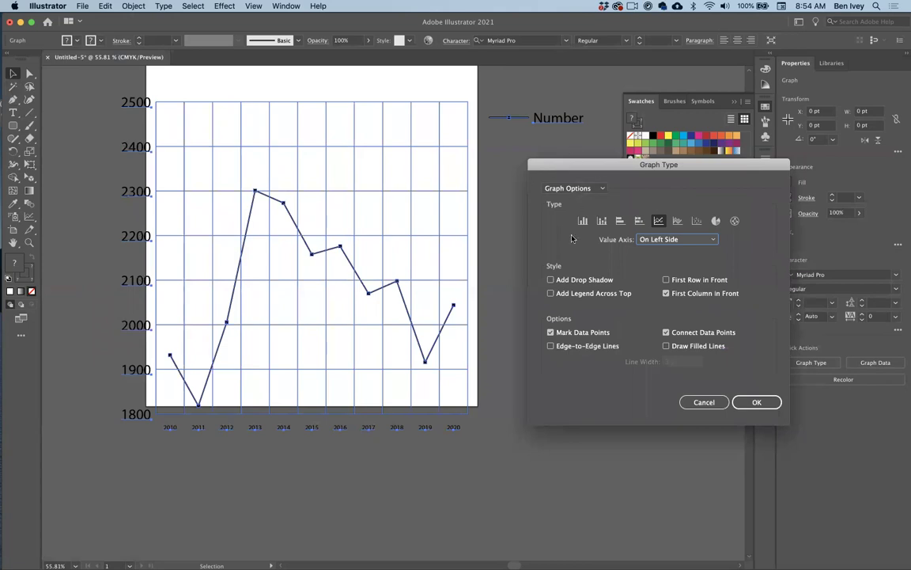
left_click(656, 240)
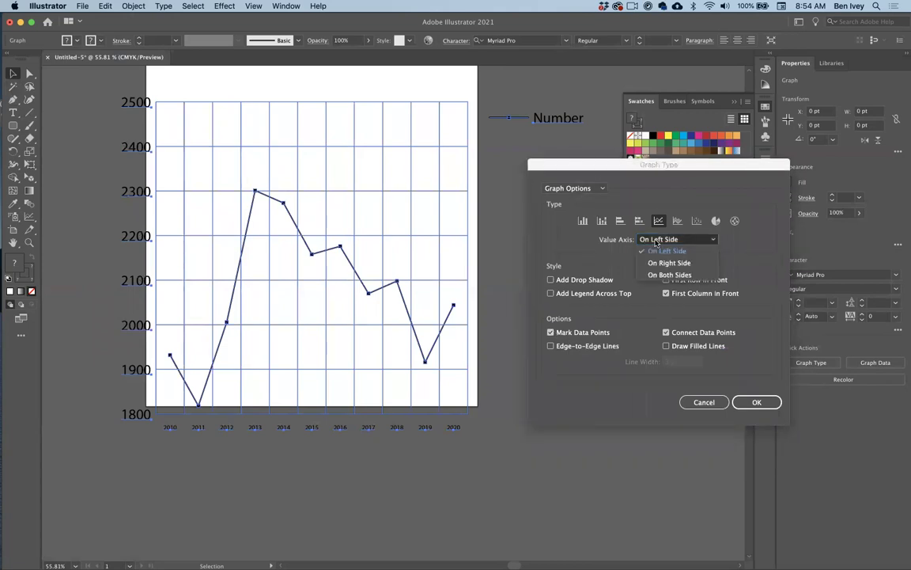
left_click(610, 259)
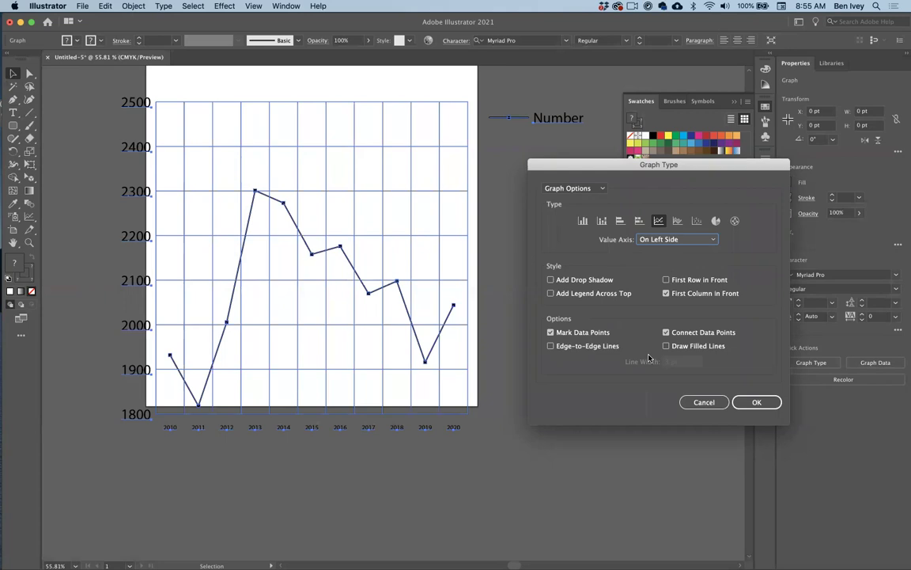
left_click(757, 401)
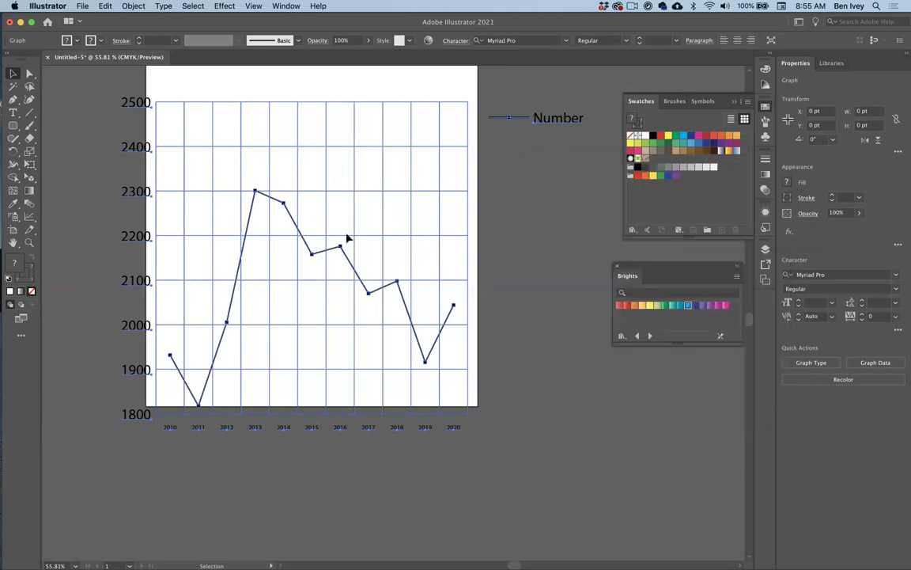
Expose the fires spreadsheet for reference, then add a text label reading 1,932 above the 2010 data point
left_click_drag(303, 30, 514, 31)
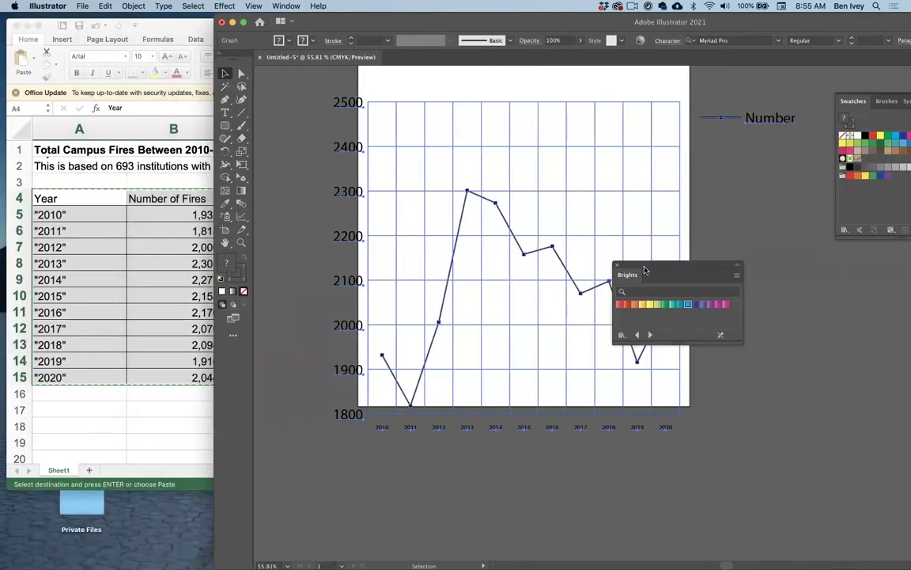
left_click_drag(645, 270, 767, 264)
left_click(225, 113)
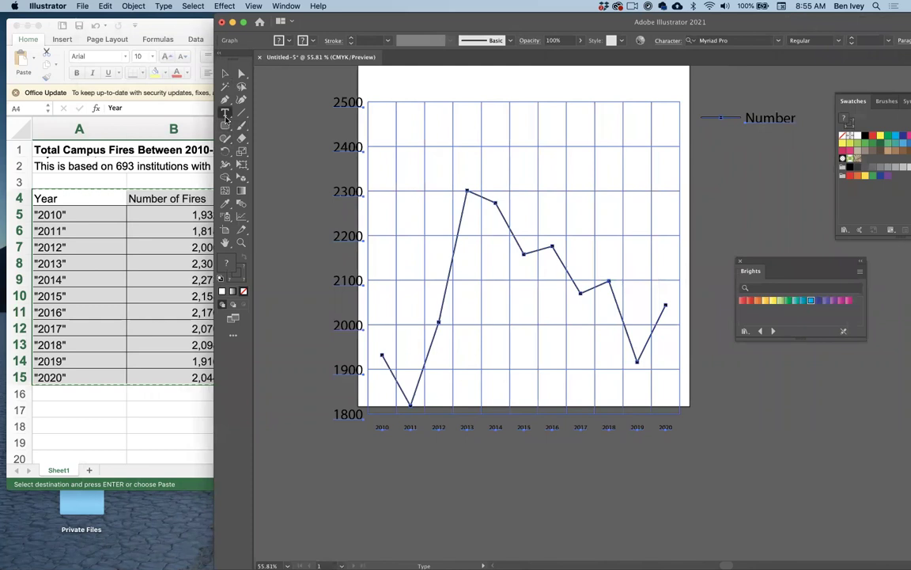
left_click(383, 491)
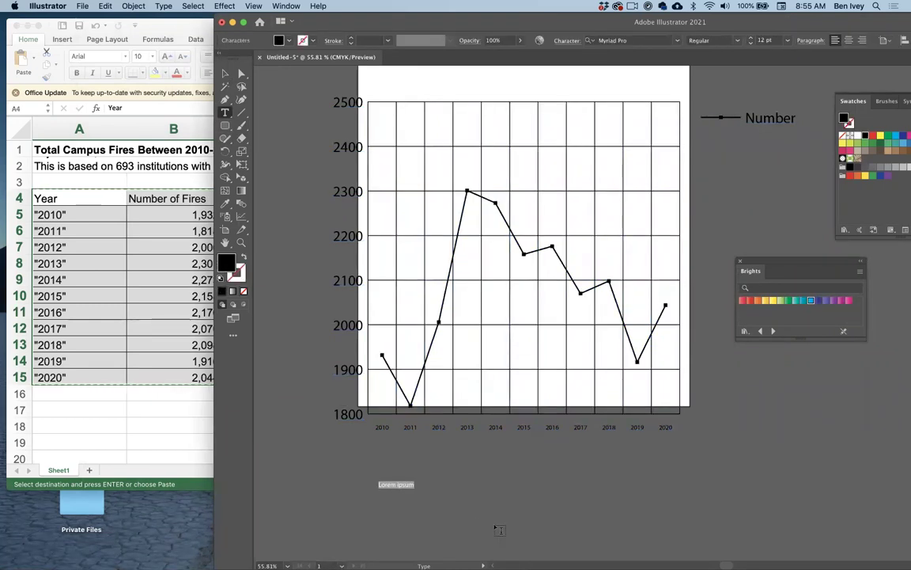
scroll(132, 357, "right", 2)
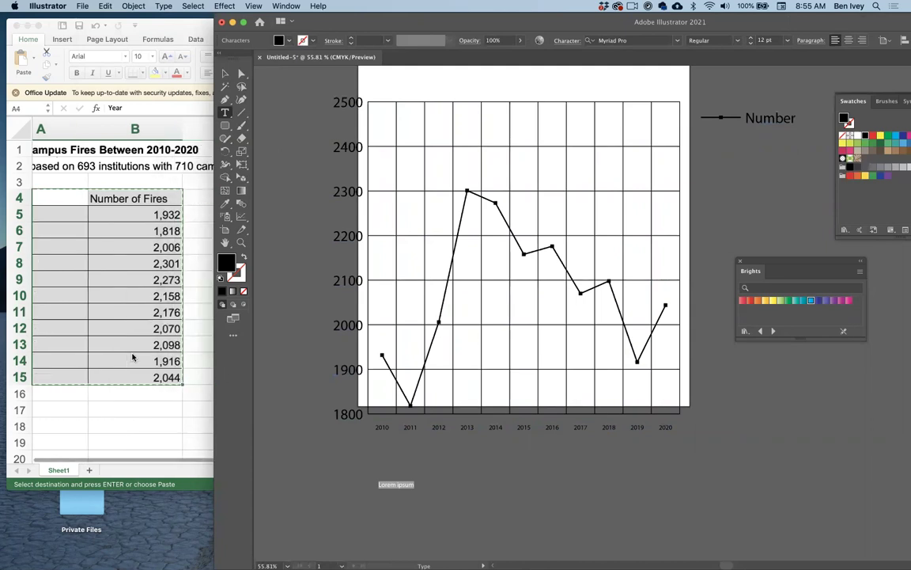
type("19")
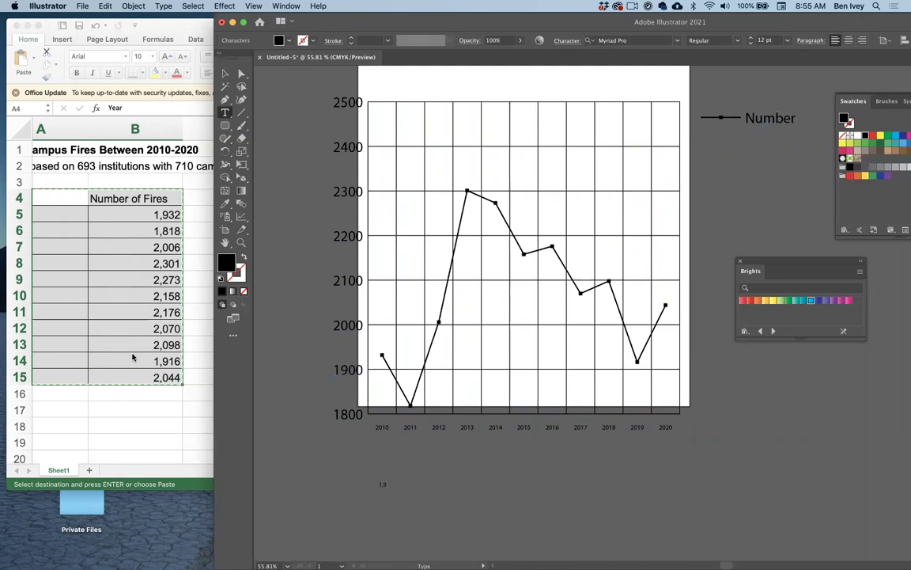
key("Escape")
left_click_drag(397, 479, 389, 330)
Place copies of the 1,932 label next to the 2011, 2012, 2013 and 2014 data points
scroll(388, 329, "up", 5)
left_click_drag(473, 327, 556, 276)
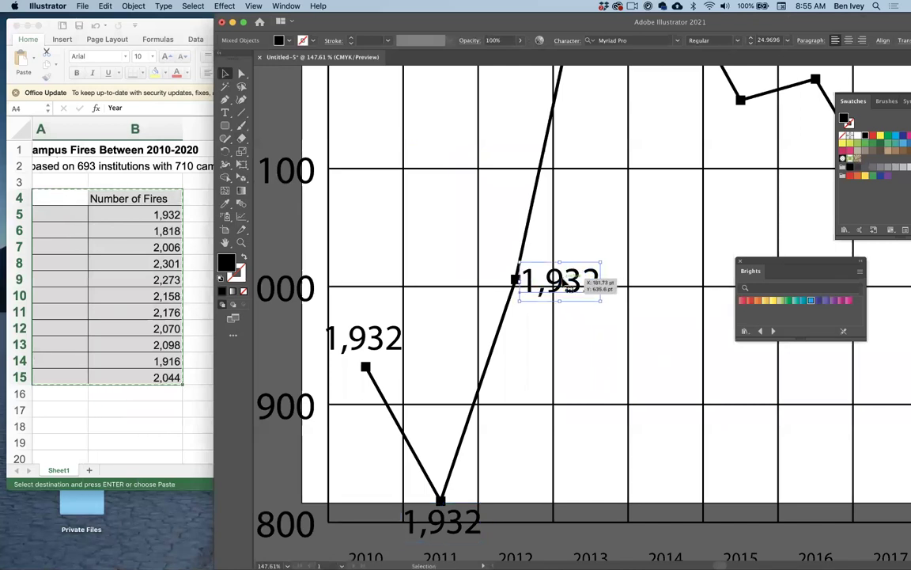
scroll(564, 285, "up", 3)
scroll(564, 285, "right", 2)
scroll(564, 285, "up", 2)
scroll(564, 285, "right", 1)
left_click_drag(467, 435, 617, 112)
scroll(617, 113, "right", 3)
Place copies of the 1,932 label next to each data point from 2015 through 2020
left_click_drag(528, 98, 566, 281)
left_click_drag(565, 281, 655, 208)
scroll(649, 215, "right", 2)
scroll(648, 215, "right", 3)
left_click_drag(491, 182, 556, 364)
left_click_drag(556, 364, 626, 282)
scroll(626, 282, "right", 3)
scroll(627, 281, "down", 1)
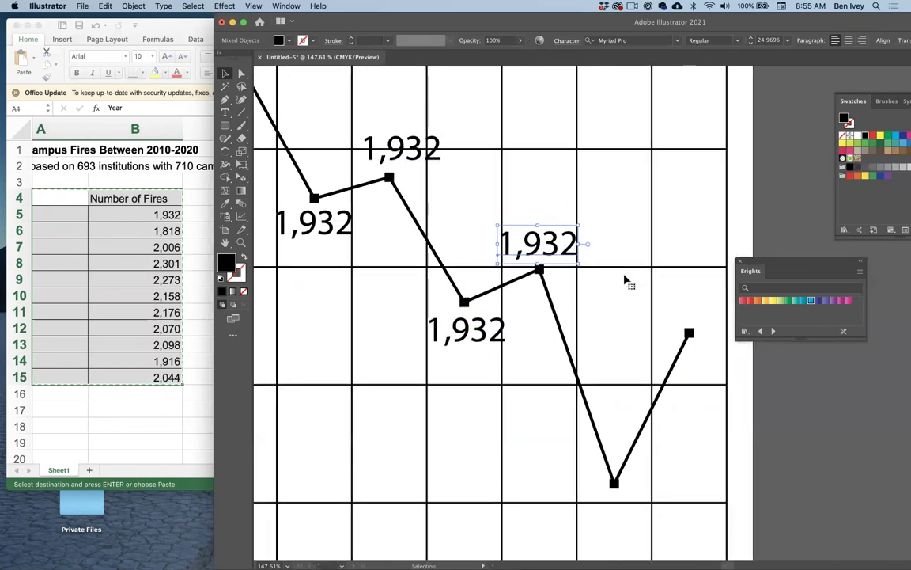
left_click_drag(524, 238, 637, 289)
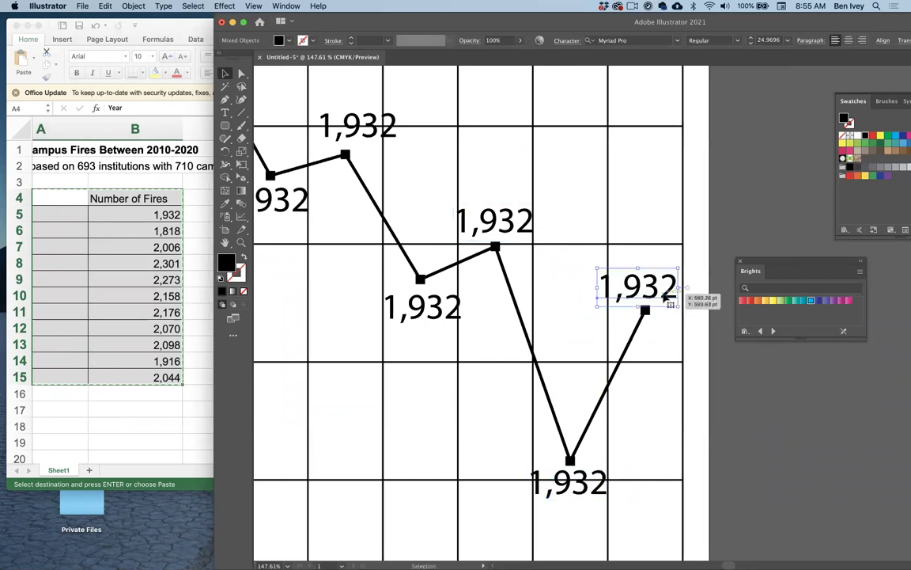
Change the label below the 2011 data point to 1,818
scroll(536, 314, "left", 5)
scroll(537, 313, "down", 3)
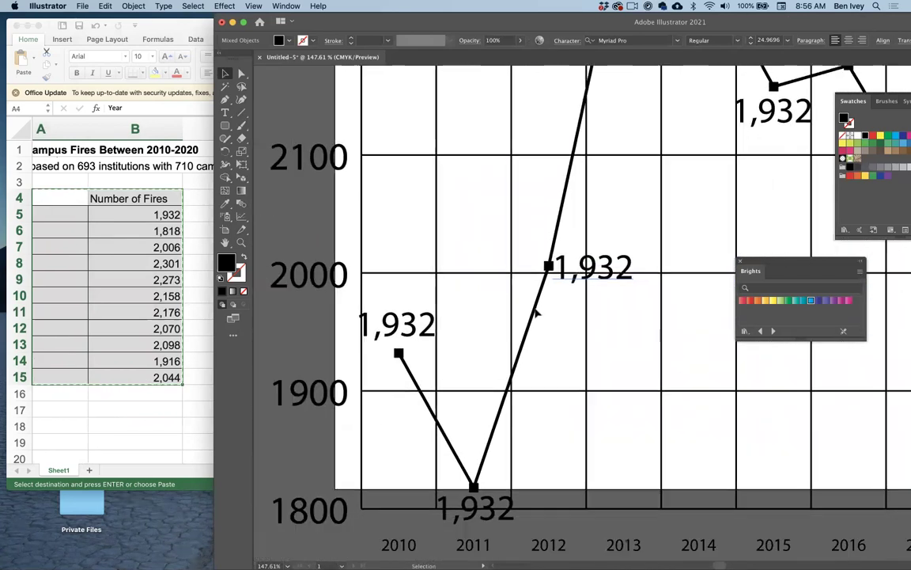
key("t")
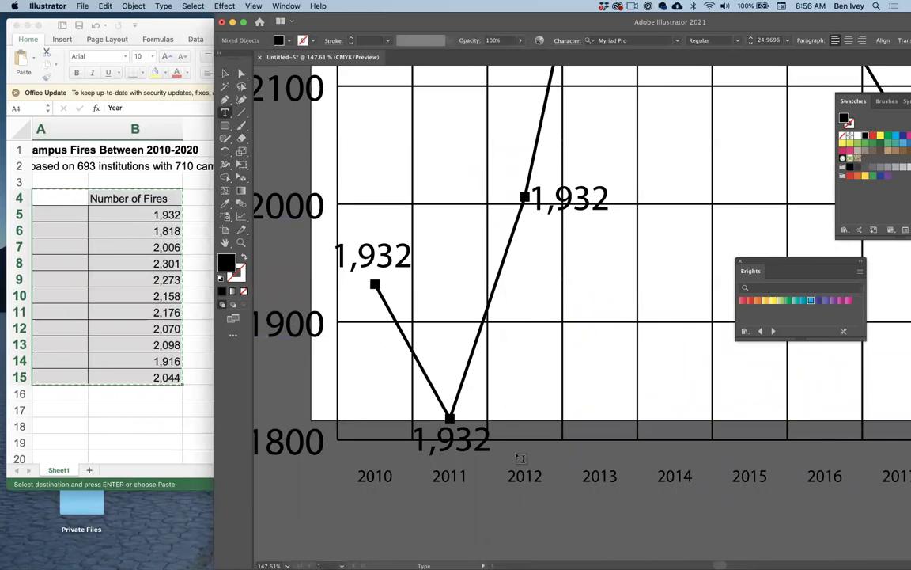
double_click(468, 442)
type("18")
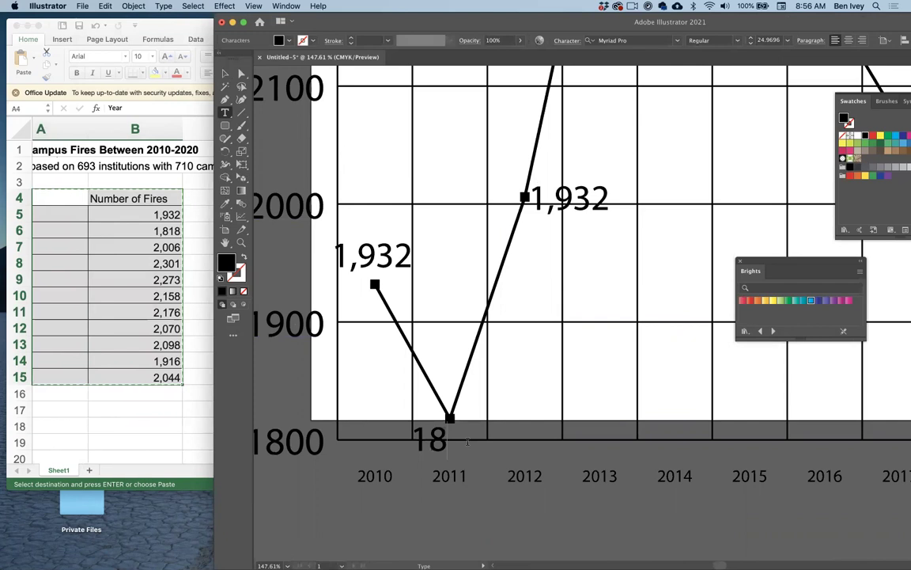
key("BackSpace")
type(",8")
type("18")
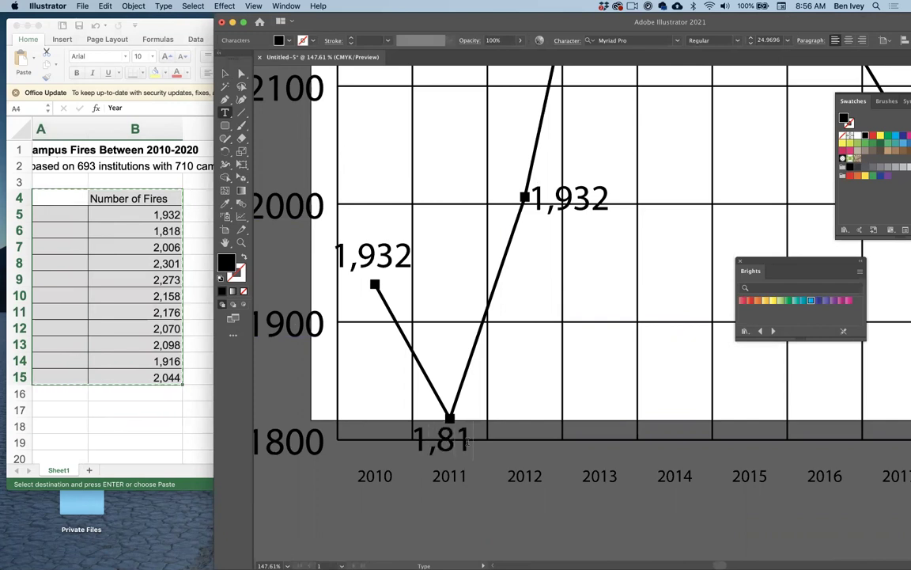
Change the label beside the 2012 data point to 2,006
left_click_drag(555, 198, 529, 198)
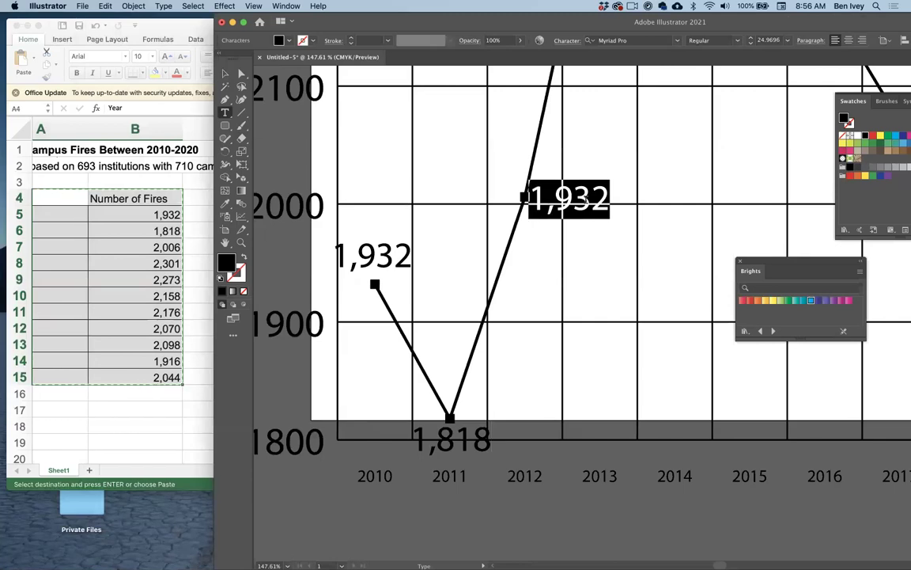
type("2,006")
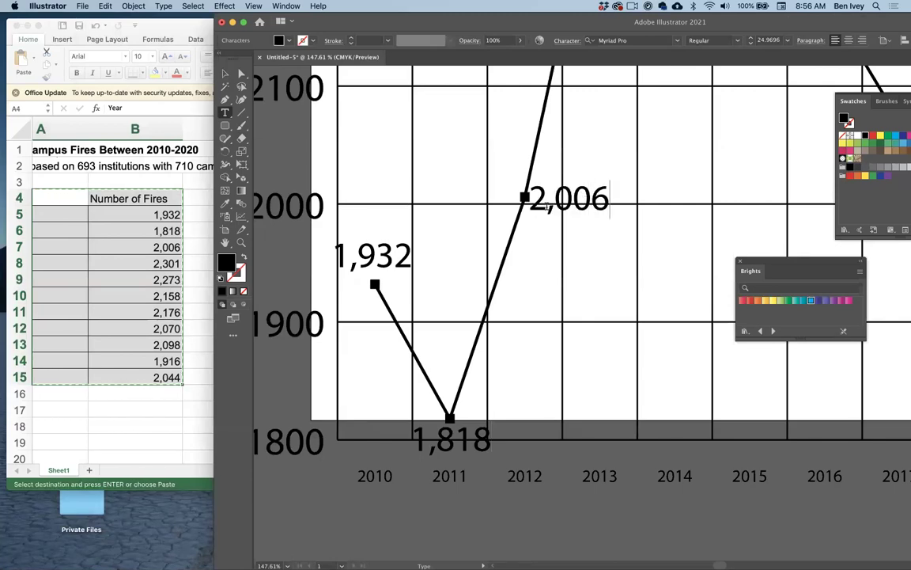
key("Escape")
key("super+0")
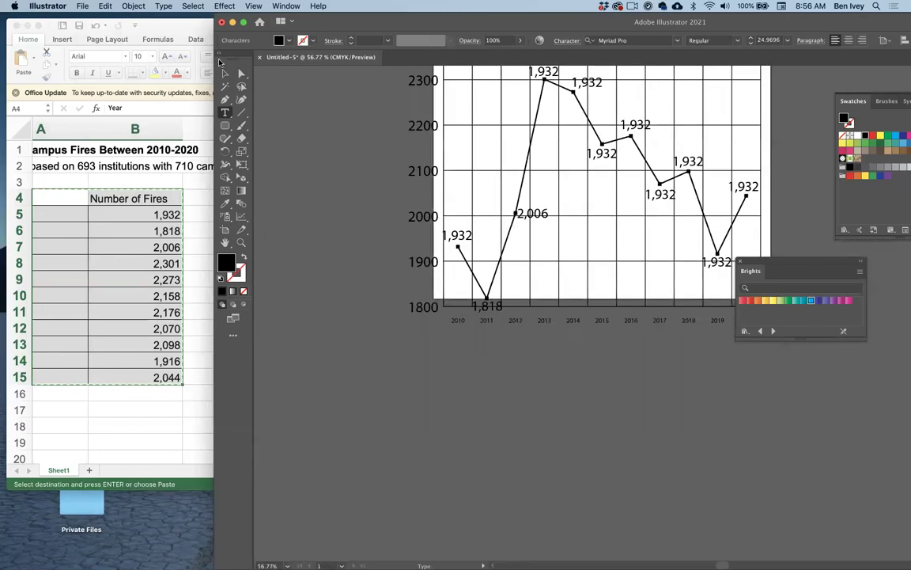
Scale the entire graph, with its labels and legend, down to fit its grid and axis labels within the artboard
scroll(348, 159, "down", 3)
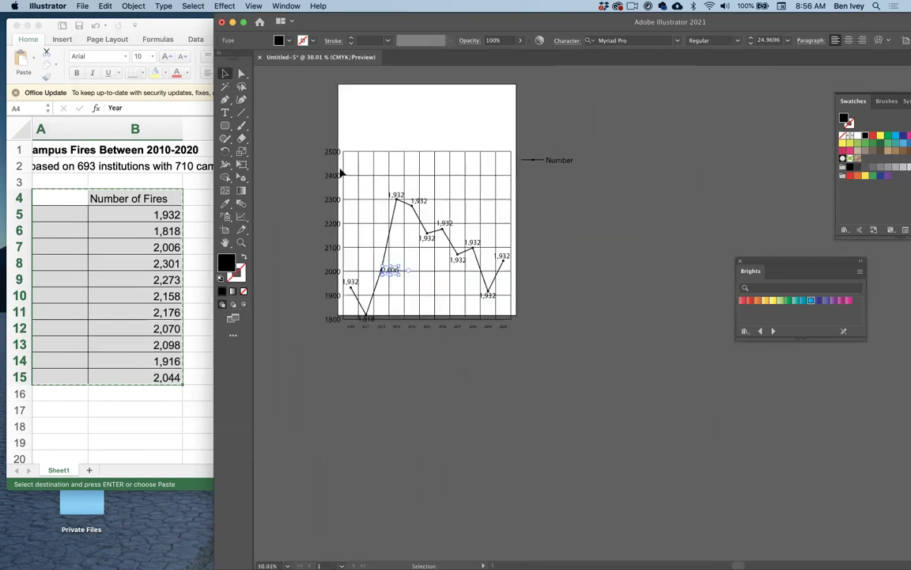
scroll(372, 190, "up", 3)
scroll(372, 190, "down", 1)
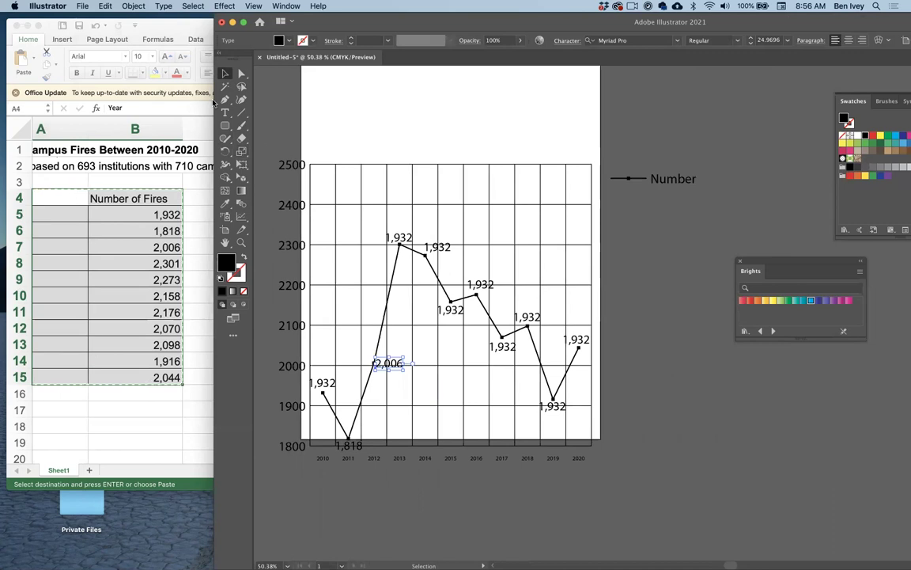
key("super+a")
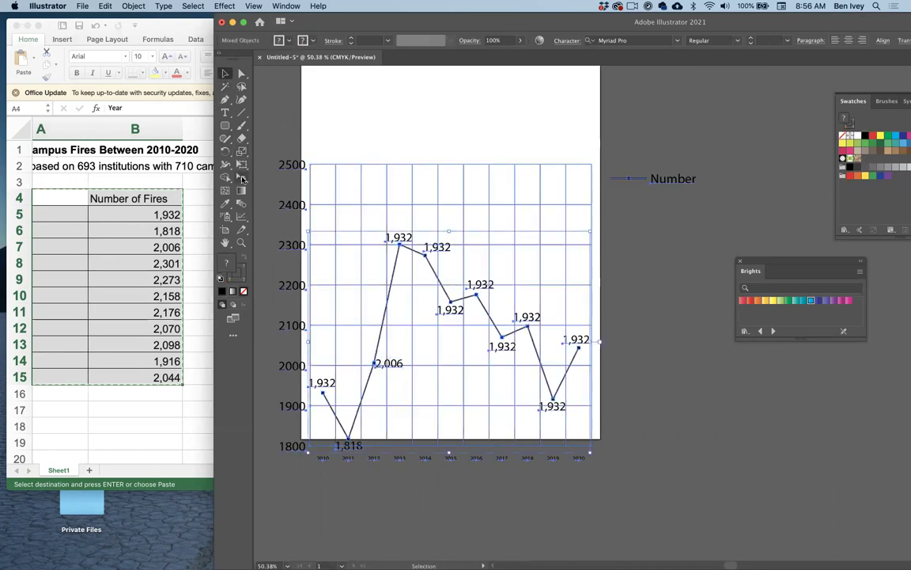
key("e")
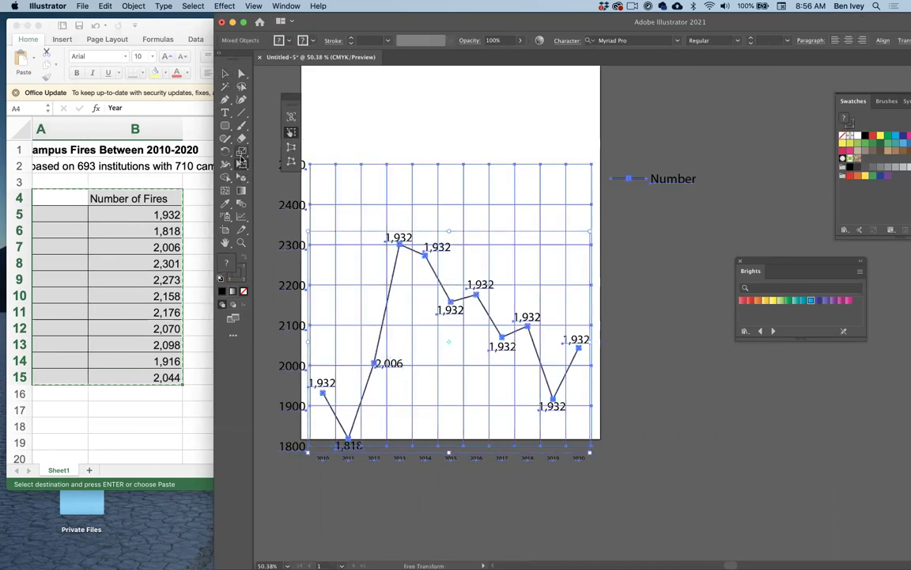
left_click_drag(325, 138, 382, 194)
Try to delete the Number legend beside the graph
left_click(241, 74)
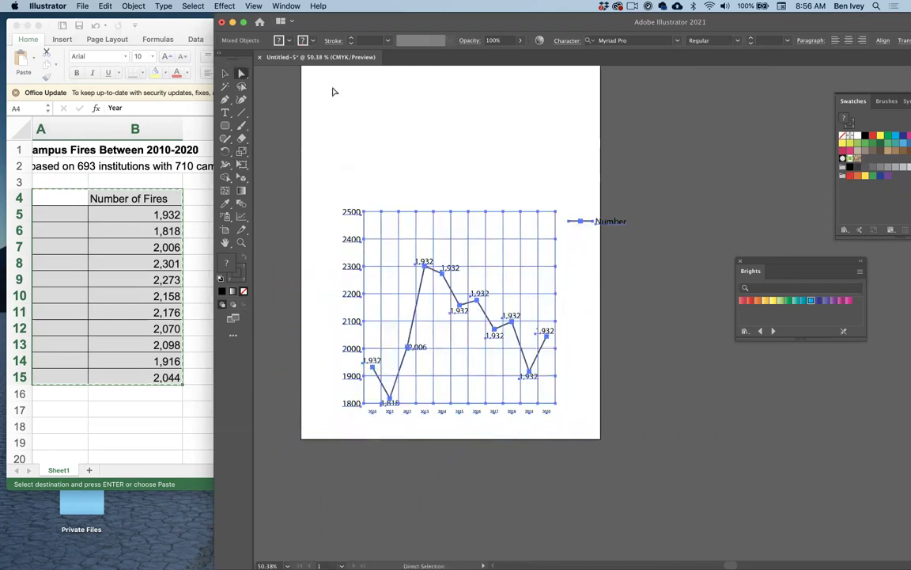
left_click(443, 150)
left_click_drag(561, 207, 653, 251)
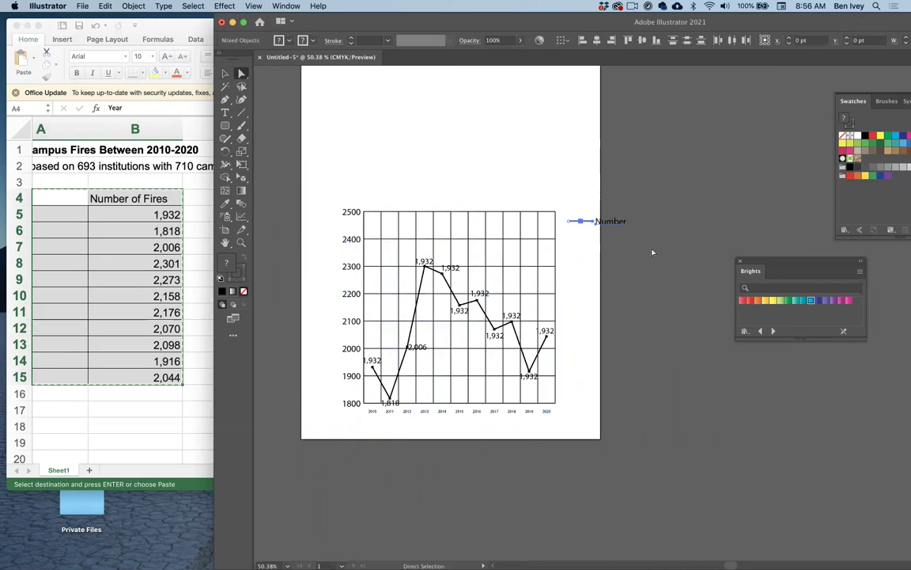
key("Delete")
key("Return")
key("Delete")
key("Return")
left_click(615, 223)
left_click(614, 229)
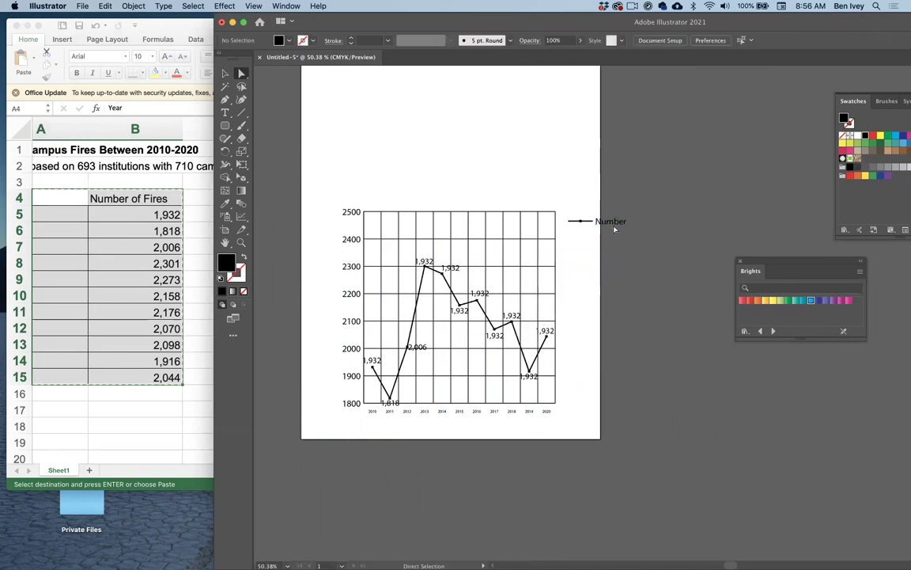
Ungroup the whole graph, accepting that its data and graph style can no longer be edited
key("v")
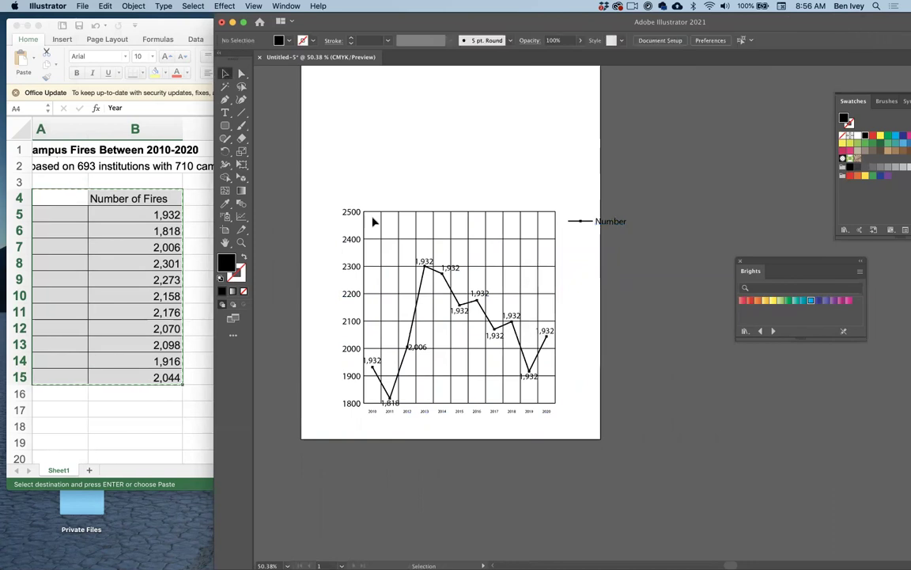
left_click_drag(311, 178, 448, 374)
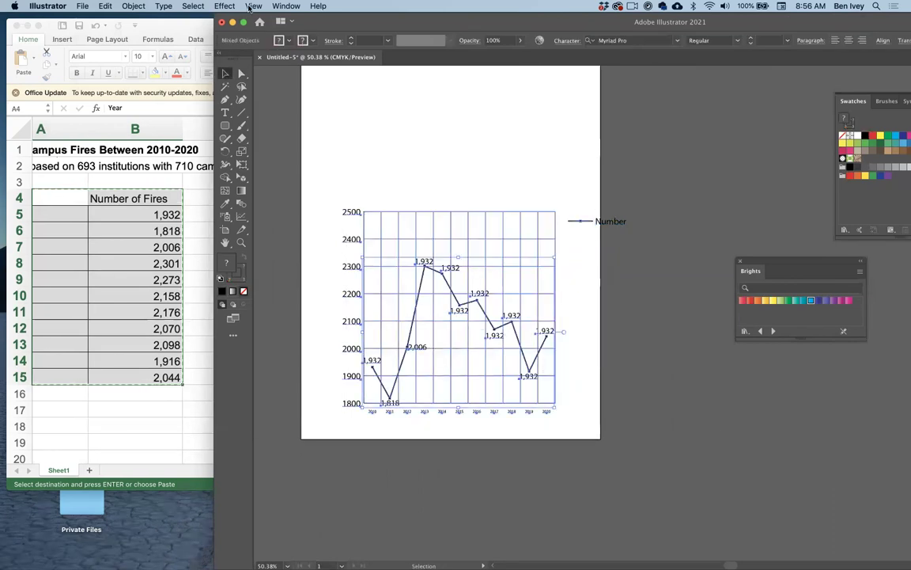
left_click(133, 5)
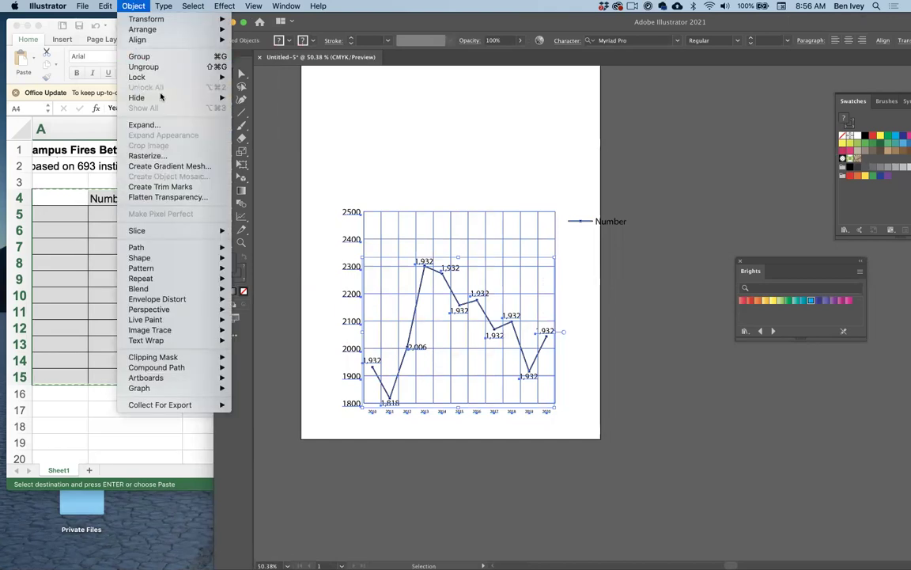
left_click(144, 66)
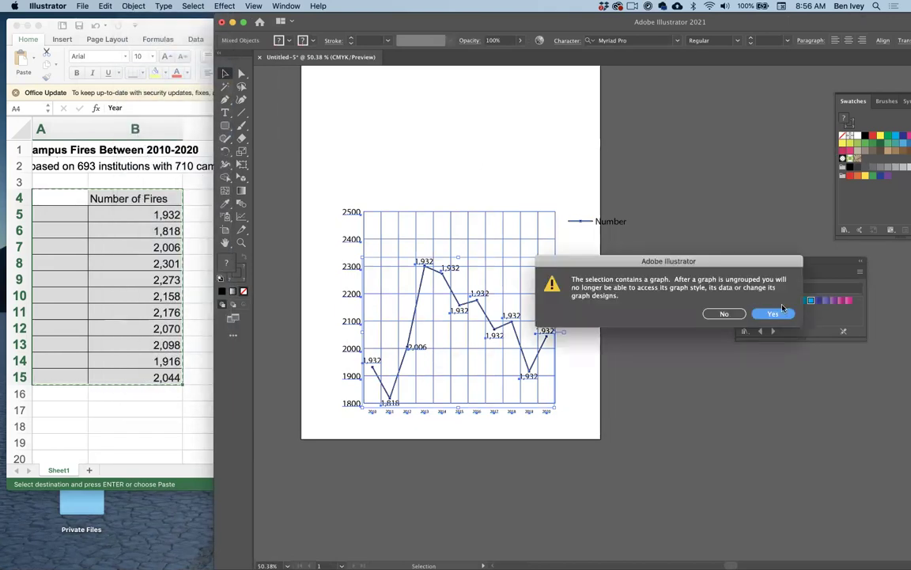
left_click(775, 314)
left_click(621, 243)
left_click(566, 259)
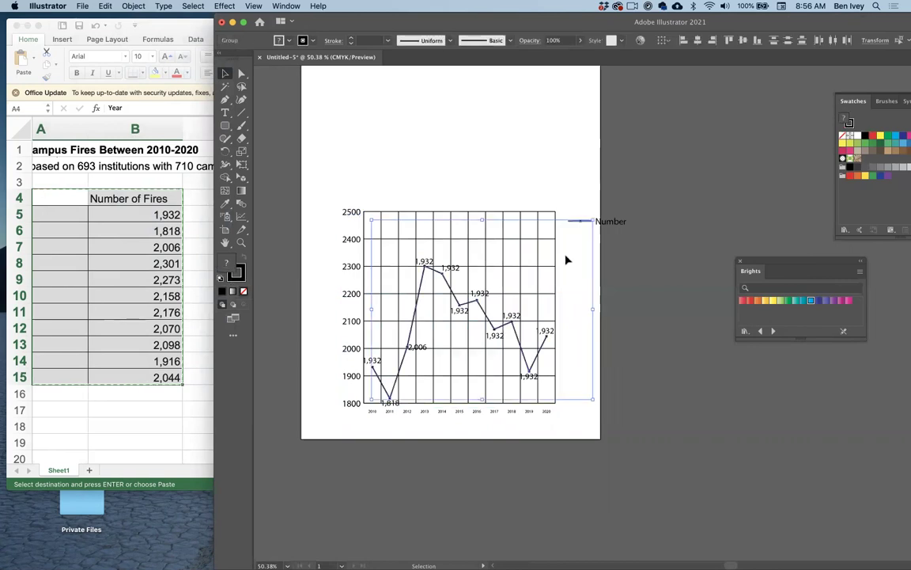
left_click(649, 193)
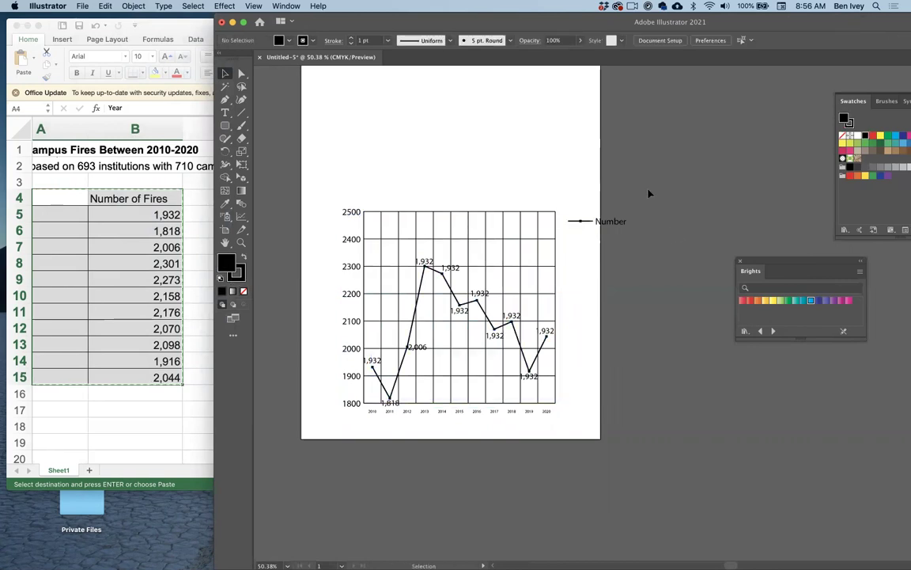
Delete the legend's line sample, marker and Number label beside the graph
left_click(578, 254)
key("a")
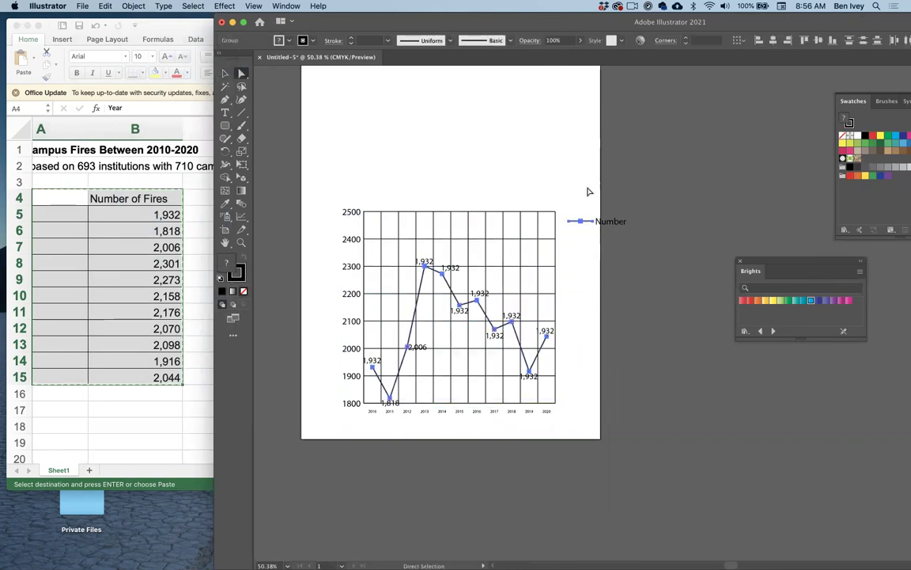
left_click(562, 200)
left_click(580, 221)
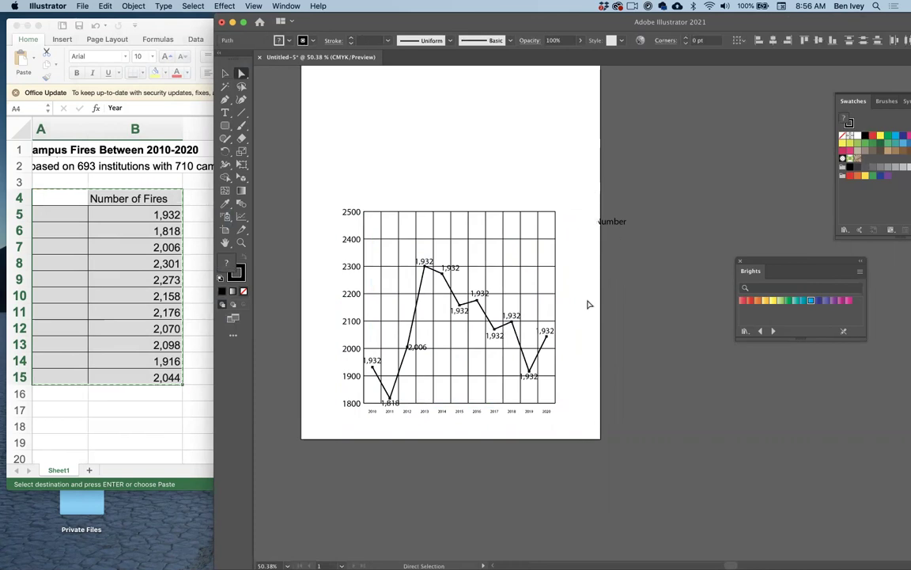
key("Delete")
scroll(576, 321, "up", 2)
scroll(586, 208, "left", 3)
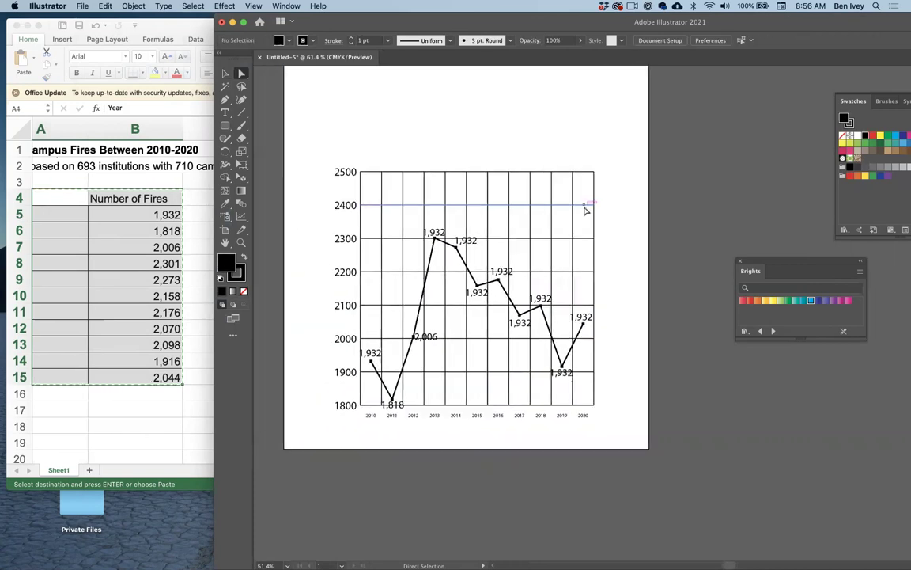
Draw a rounded rectangle about 495 by 465 pt as a backdrop behind the graph and fill it with the Red Orange gradient
left_click_drag(345, 21, 95, 24)
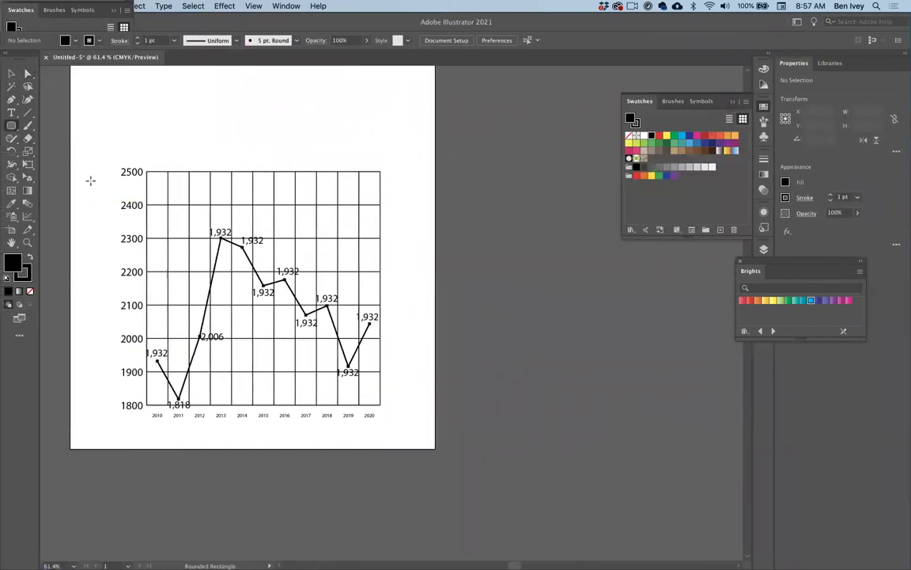
left_click_drag(109, 153, 406, 432)
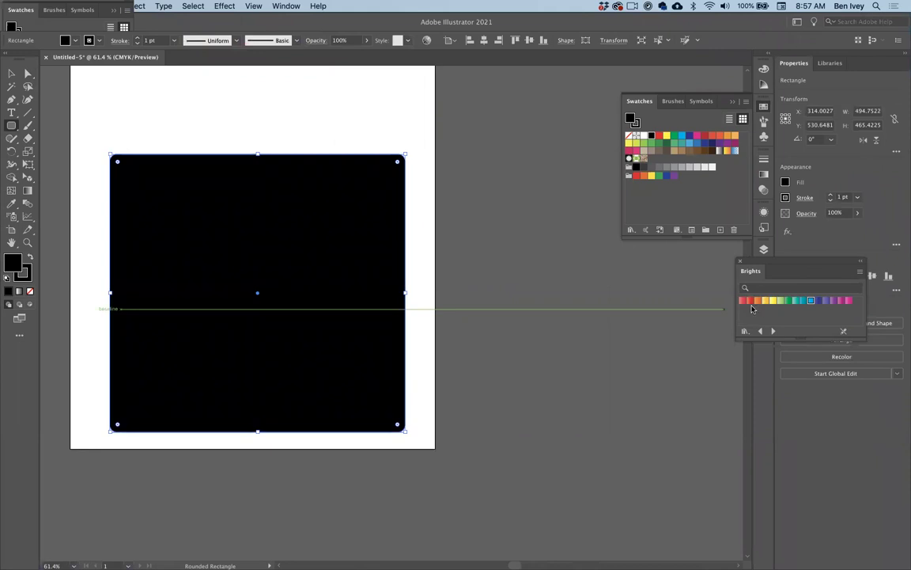
left_click(752, 303)
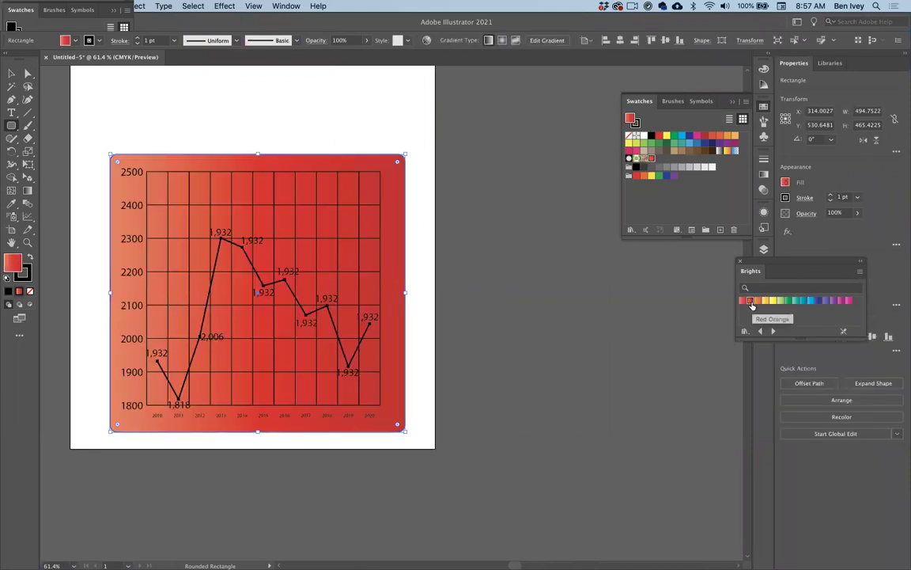
Remove the stroke from the red backdrop rectangle and deselect it
scroll(396, 366, "up", 5)
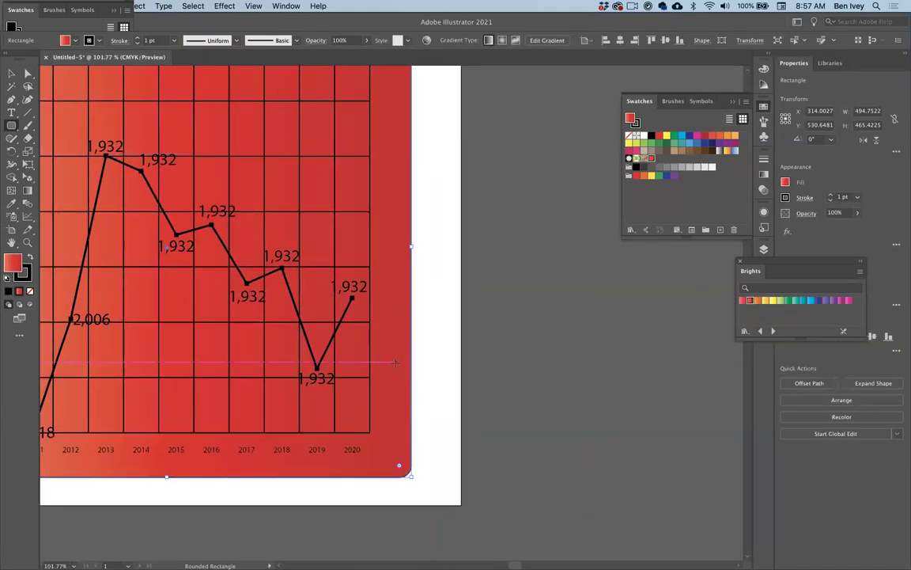
scroll(237, 261, "down", 3)
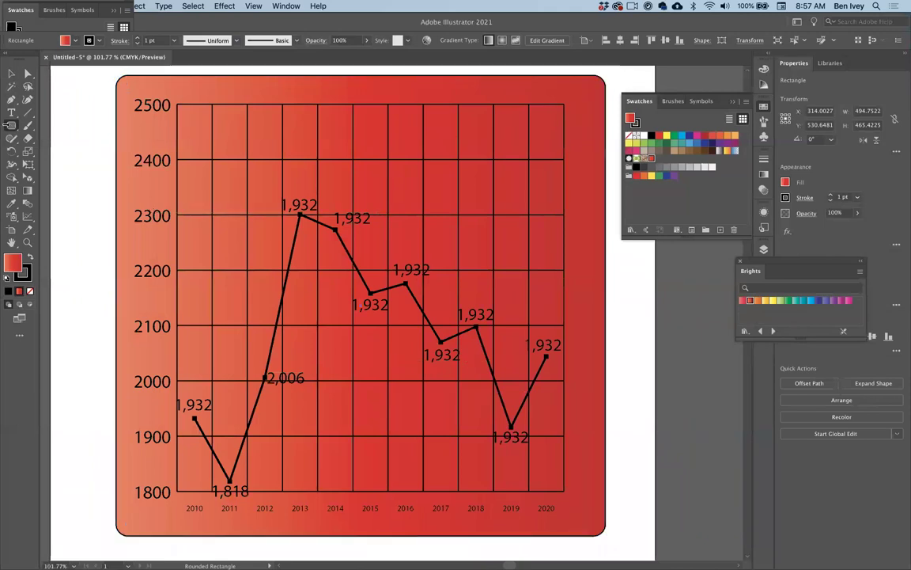
key("super+shift+a")
key("super+z")
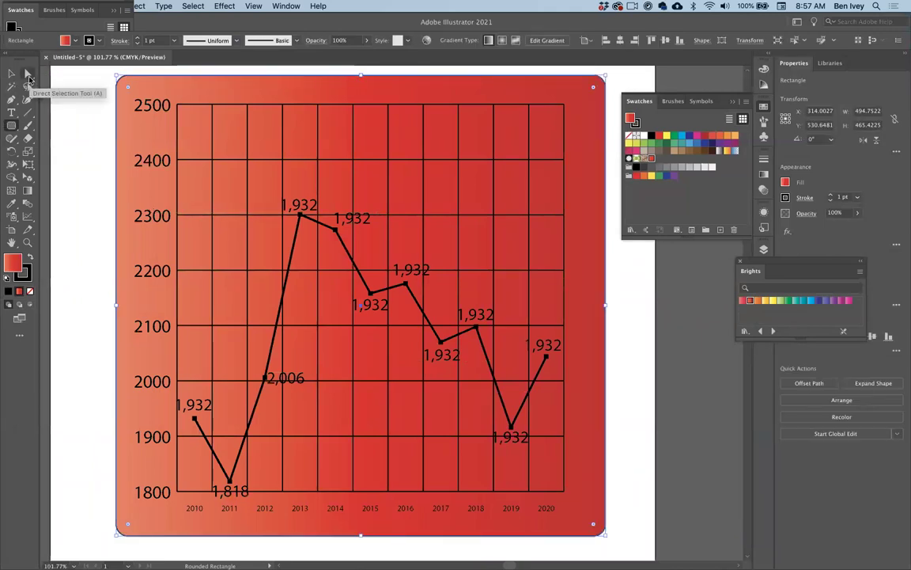
left_click(55, 84)
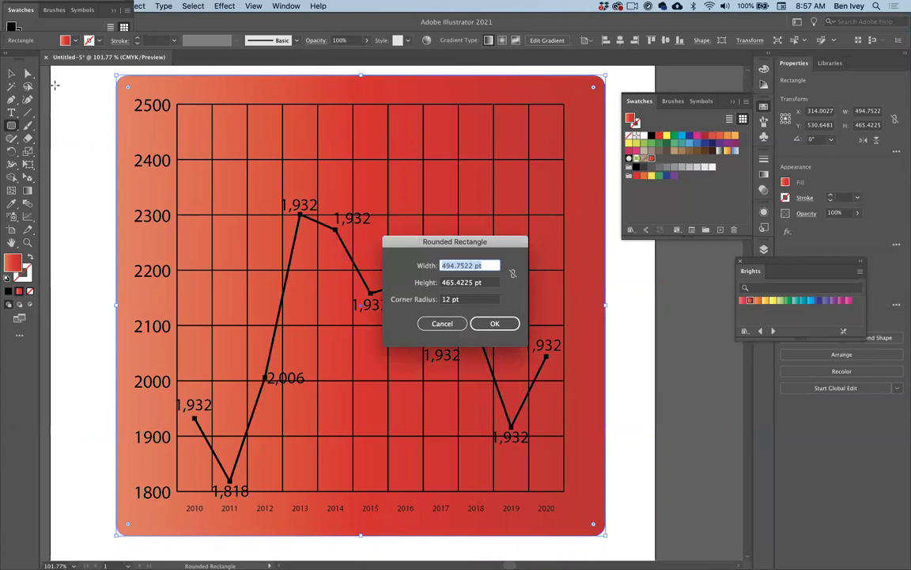
key("Escape")
key("super+shift+a")
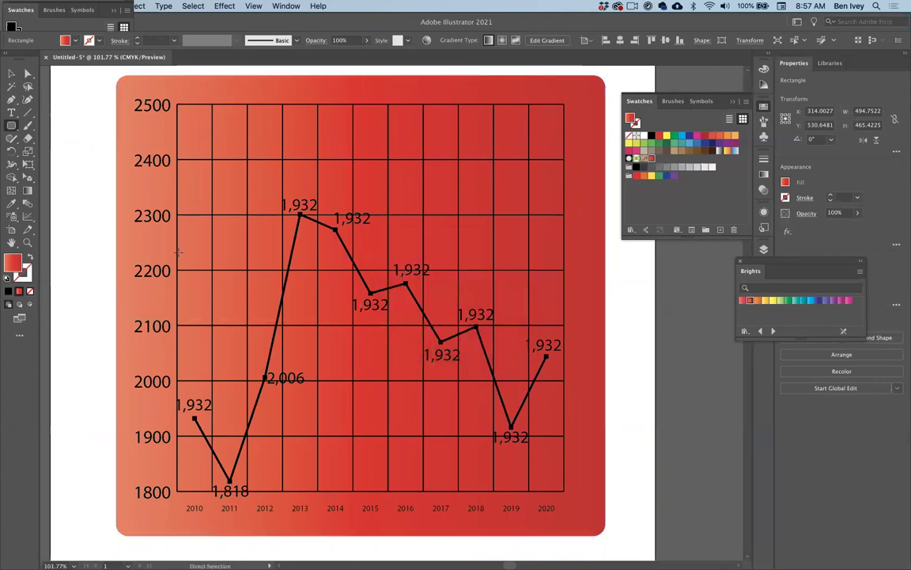
Make the value axis labels from 1800 to 2500 bold and fill them with white
left_click(26, 75)
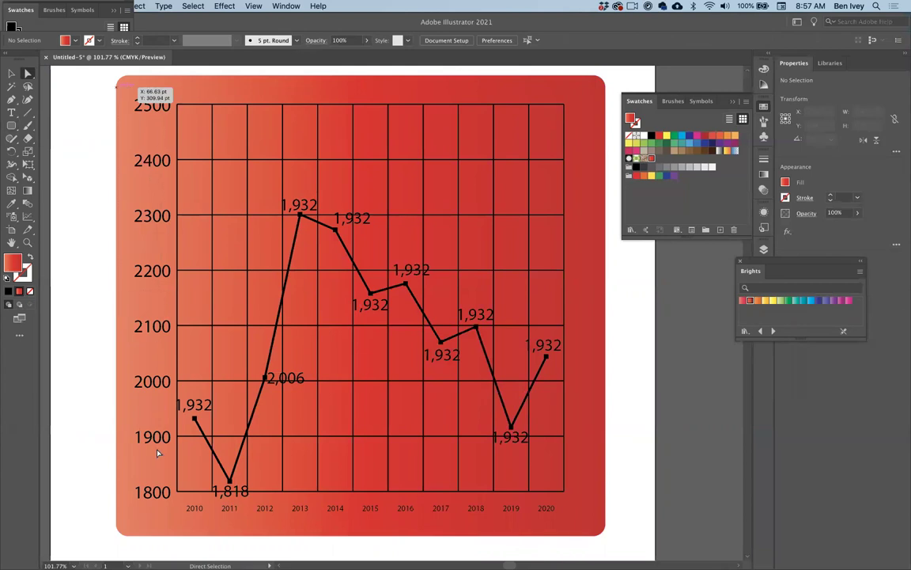
left_click(159, 507)
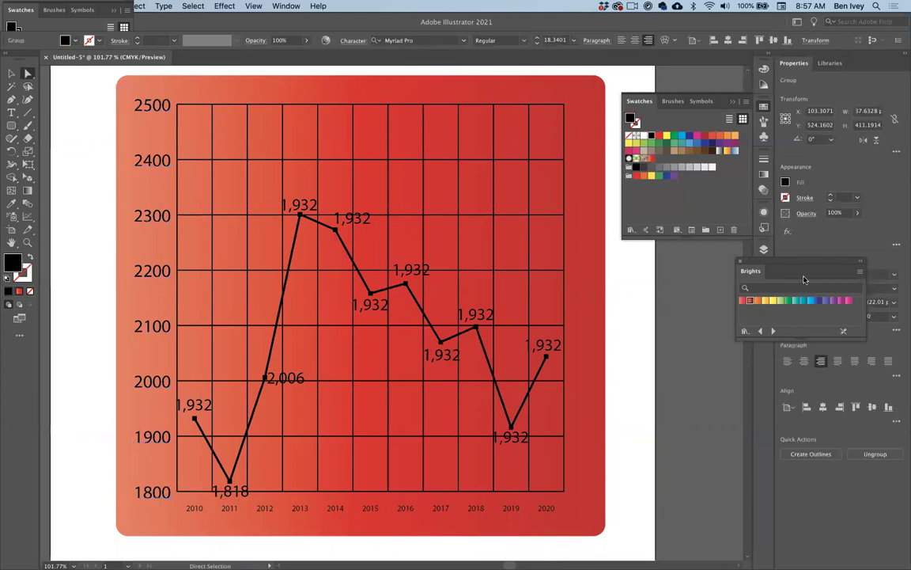
left_click_drag(862, 282, 739, 285)
left_click(891, 295)
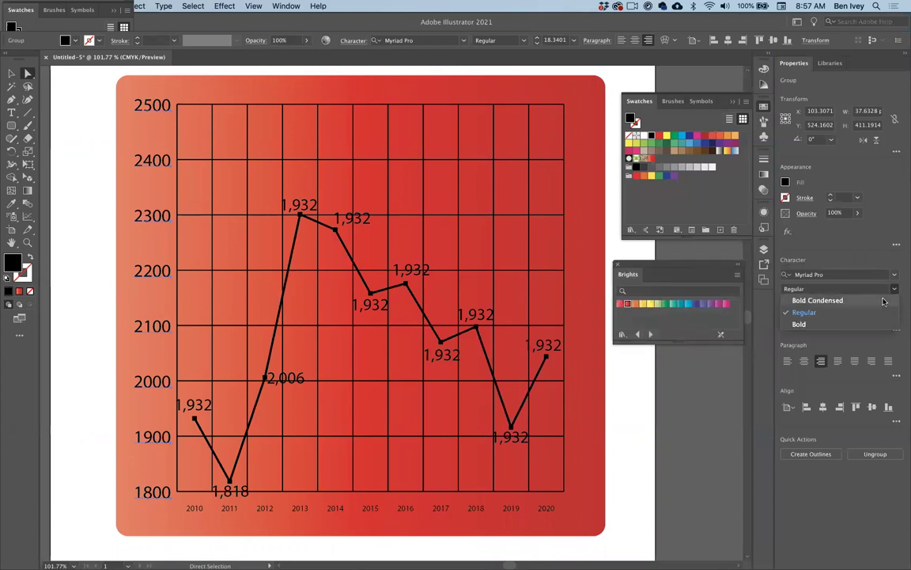
left_click(799, 325)
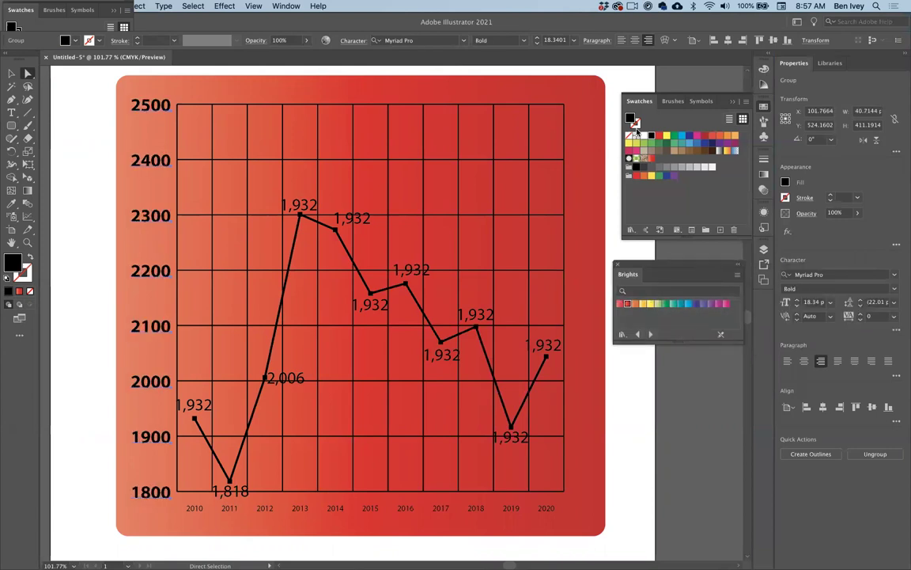
left_click(642, 137)
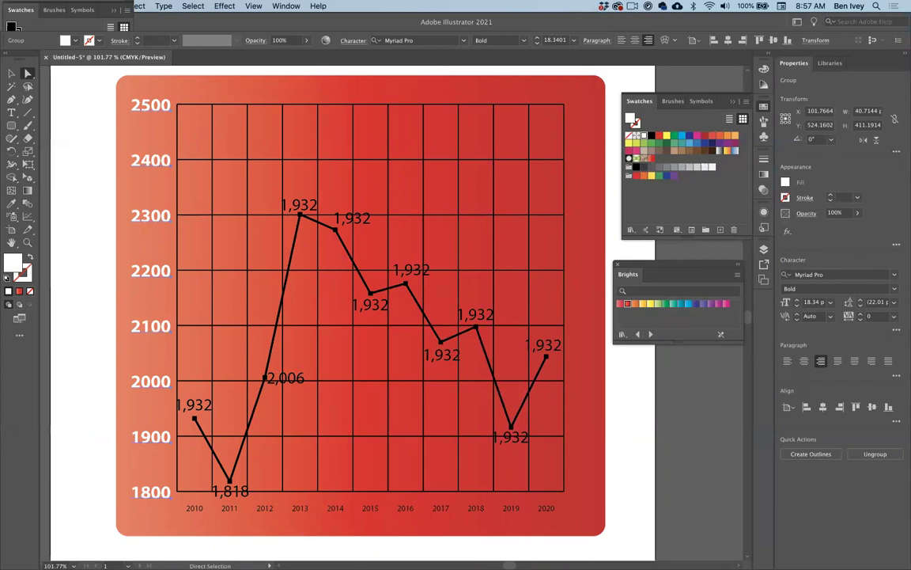
Set the font size of the year labels under the graph to 14 pt
scroll(376, 544, "up", 5)
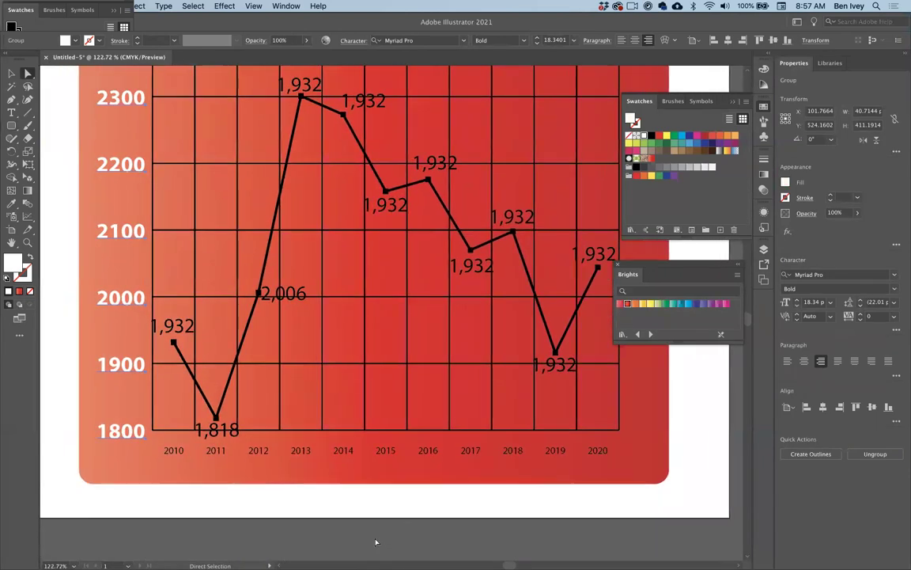
scroll(289, 464, "up", 1)
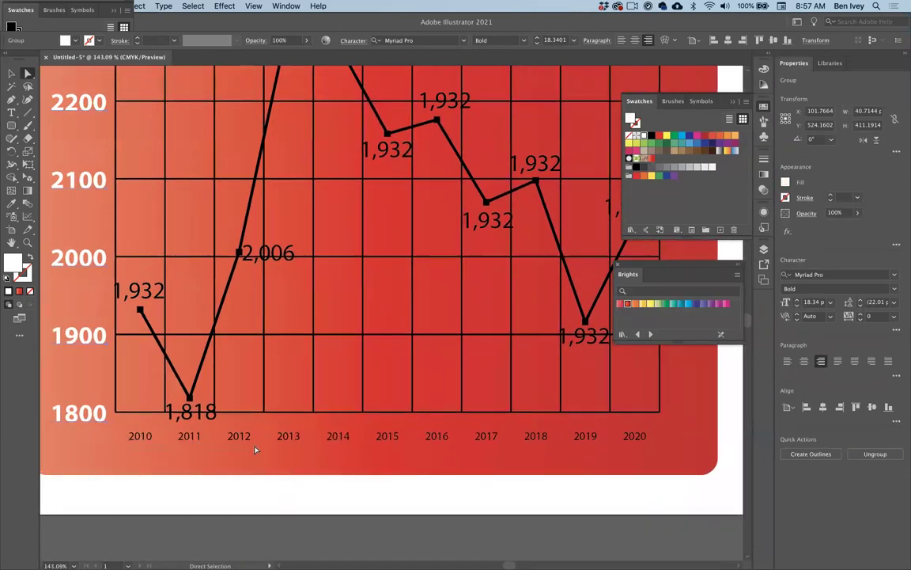
left_click(639, 436)
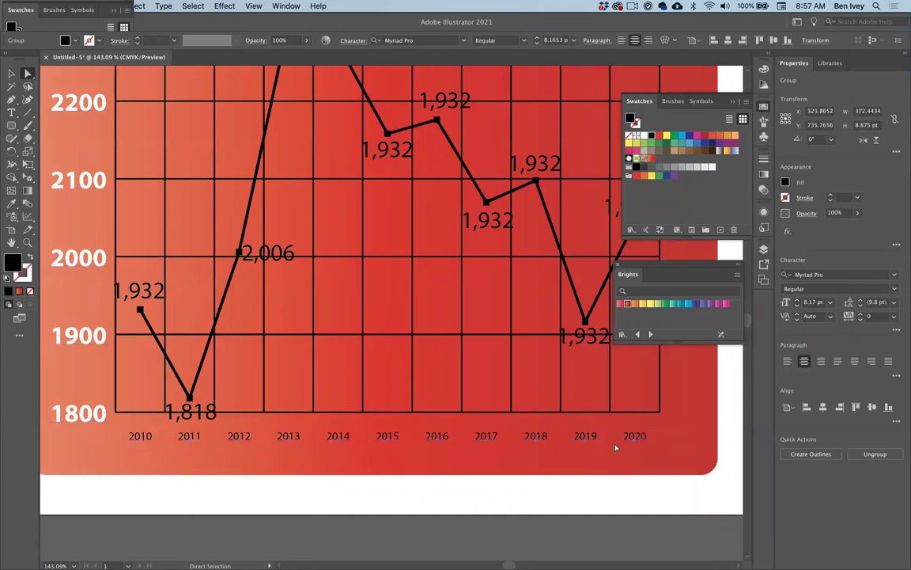
left_click(798, 301)
left_click(798, 301)
left_click(798, 302)
left_click(798, 302)
left_click(798, 301)
left_click(798, 301)
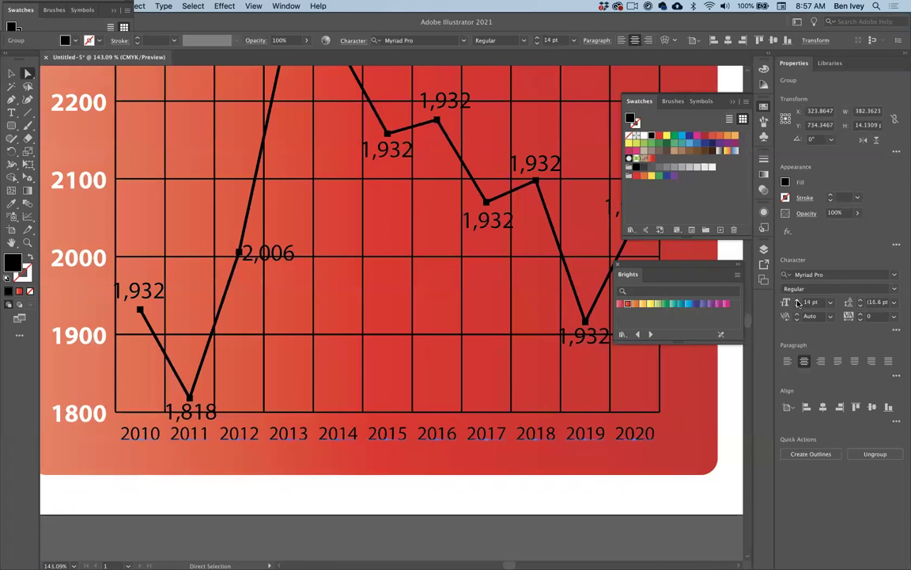
Lower the 2011, 2013, 2015, 2017 and 2019 labels into a second row at about Y 750 pt, staggering the years
left_click_drag(191, 437, 578, 446)
key("Down")
key("Down")
key("Down")
key("Down")
key("Down")
key("Down")
key("Down")
key("Down")
key("Down")
key("Down")
key("Down")
key("Down")
key("Down")
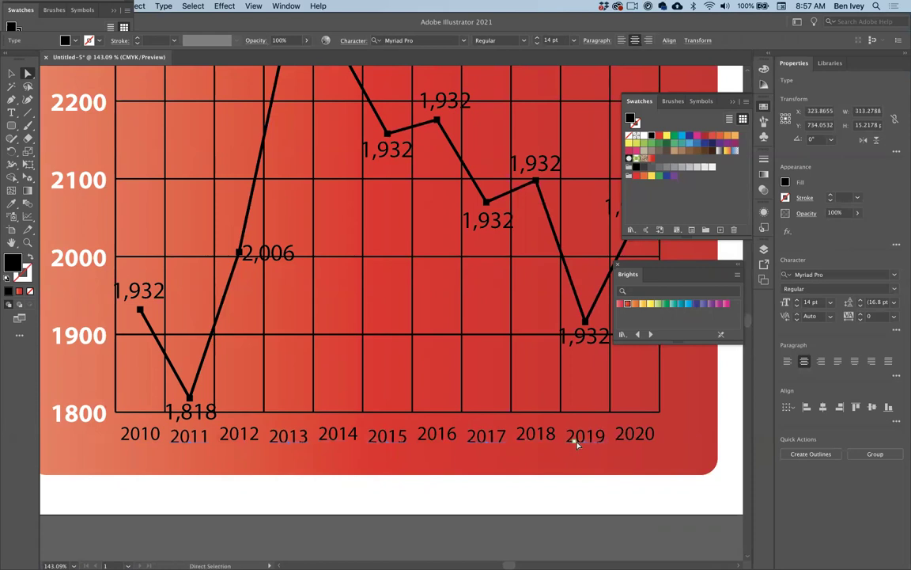
key("Down")
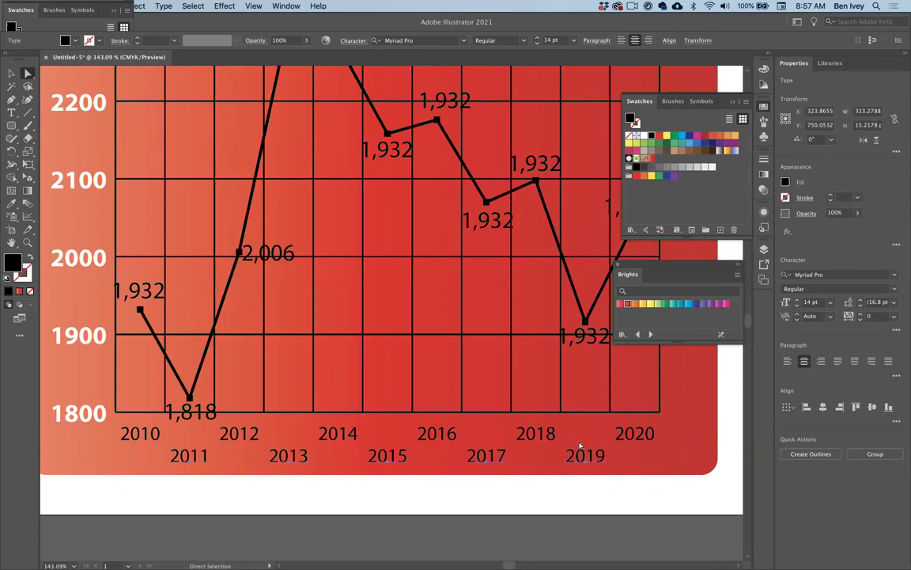
Make all the year labels from 2010 to 2020 bold and fill them with white
left_click(633, 460)
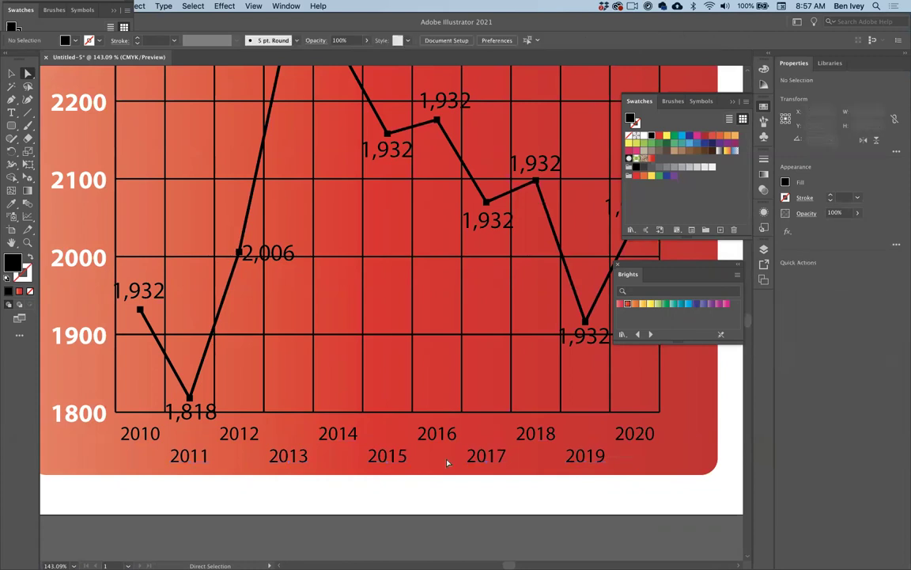
left_click(124, 441)
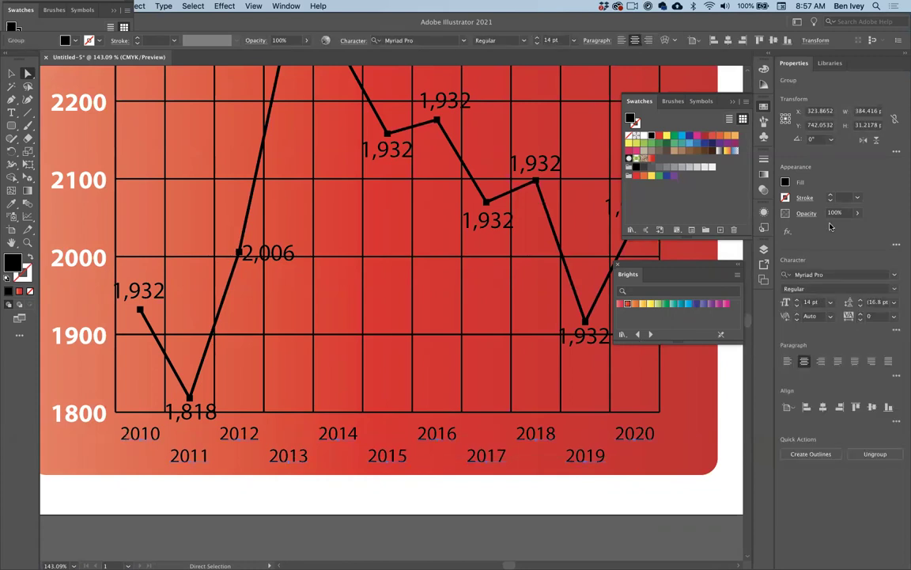
left_click(870, 288)
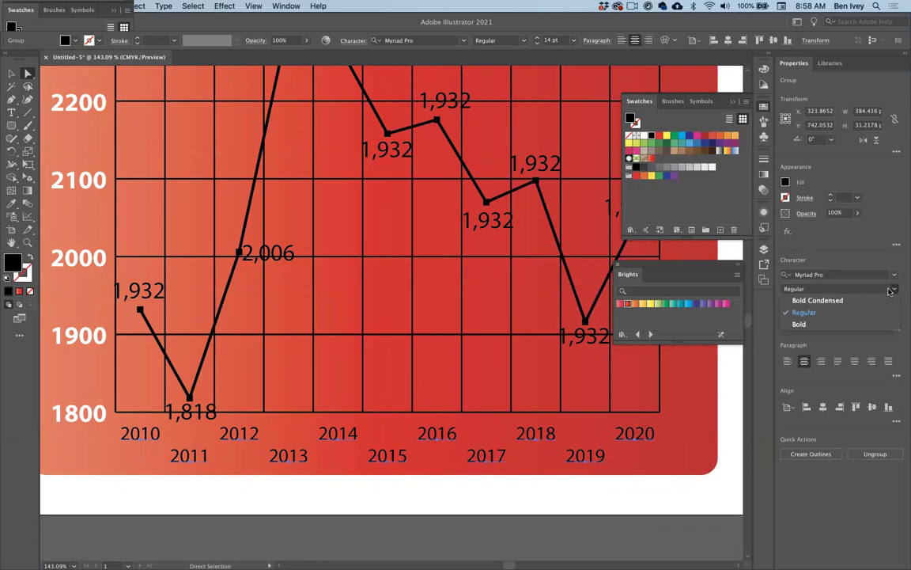
left_click(829, 324)
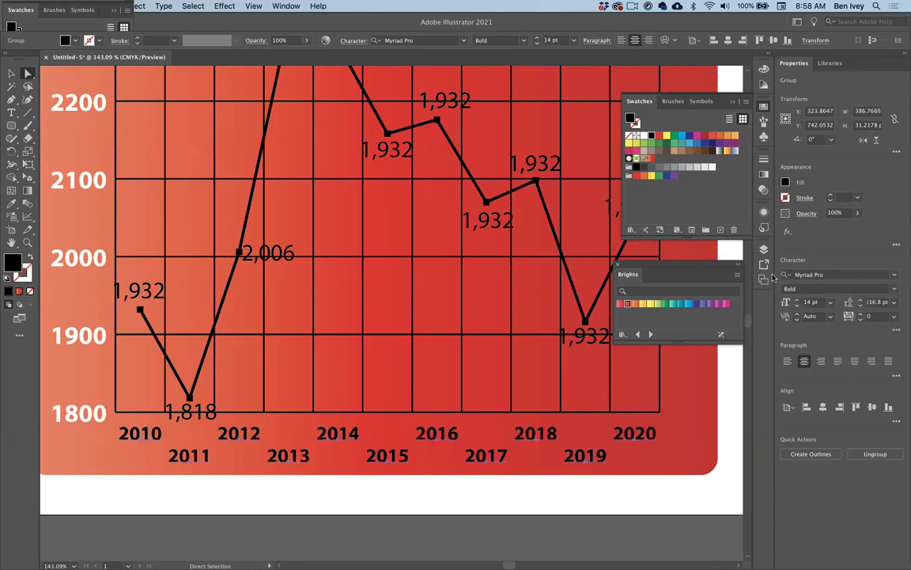
left_click(643, 135)
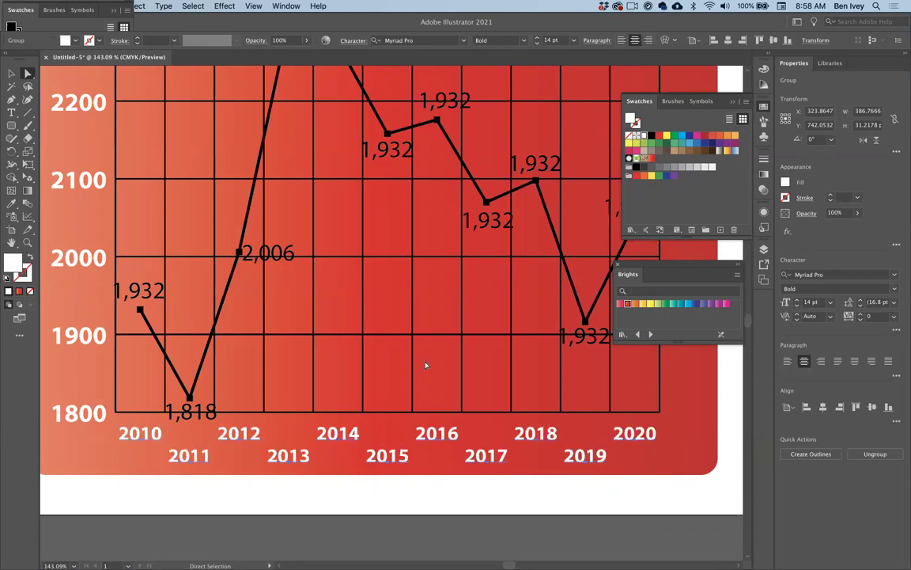
Select every segment of the data line from 2010 to 2020 and apply a yellow gradient from the Brights library to its stroke
scroll(423, 377, "down", 3)
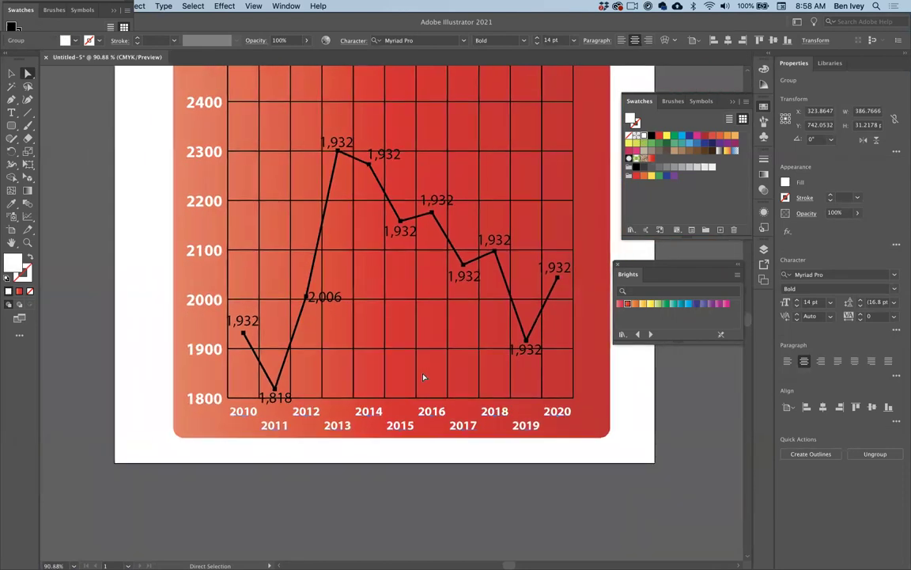
left_click(266, 373)
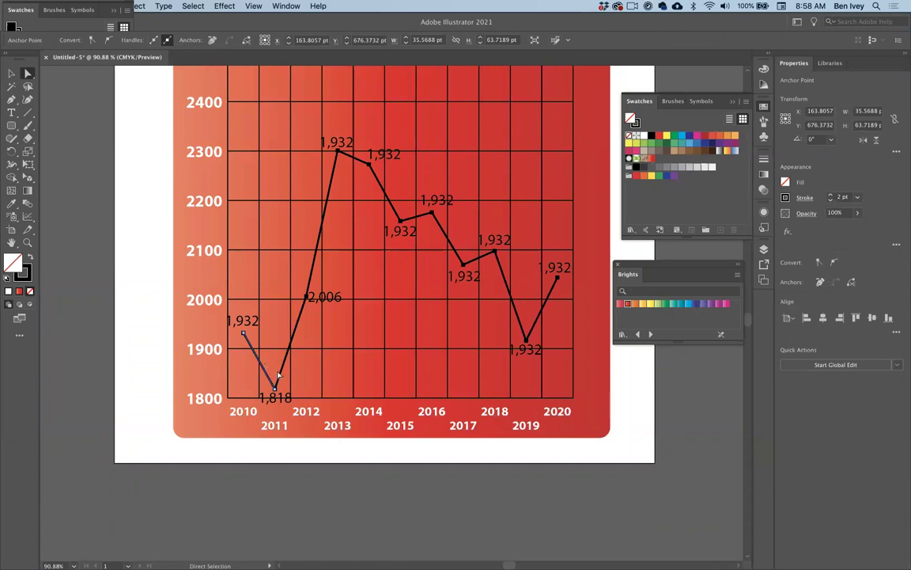
scroll(259, 357, "up", 3)
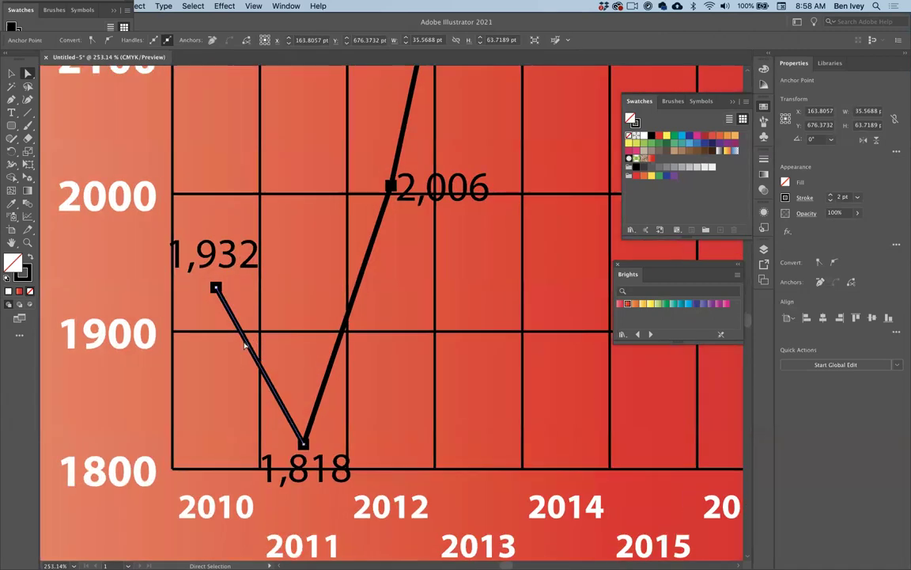
left_click(331, 377, "shift")
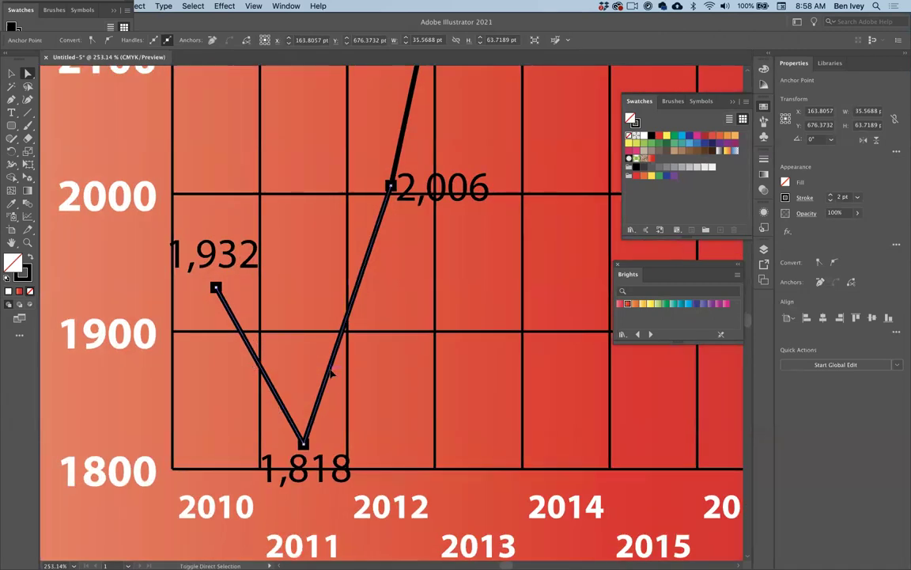
scroll(331, 375, "up", 3)
scroll(332, 375, "right", 1)
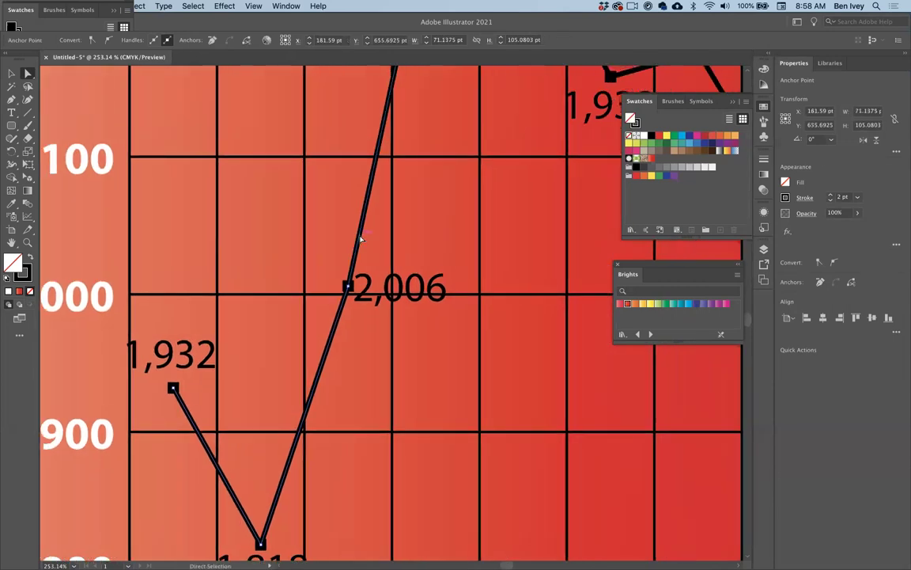
scroll(360, 237, "down", 3)
scroll(360, 238, "up", 3)
left_click(360, 150, "shift")
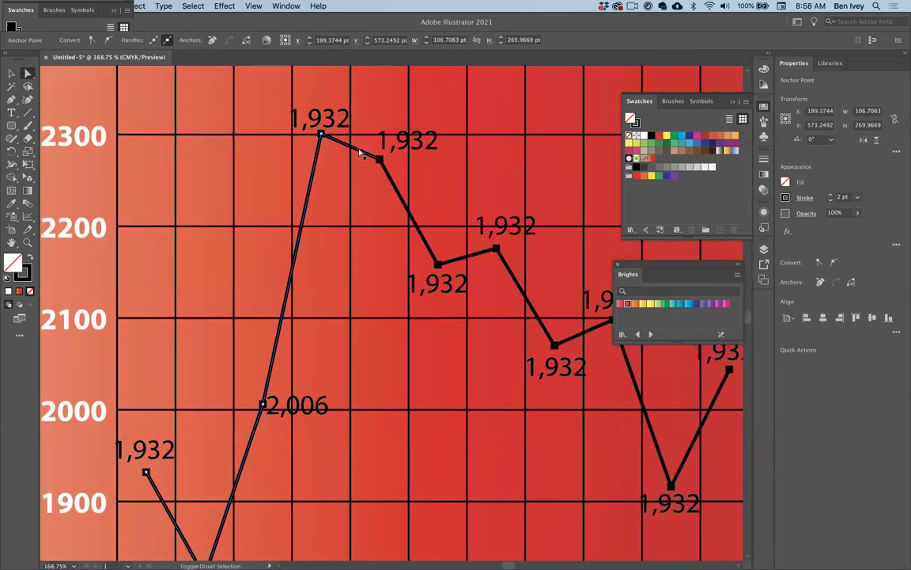
left_click(401, 190, "shift")
left_click(472, 258, "shift")
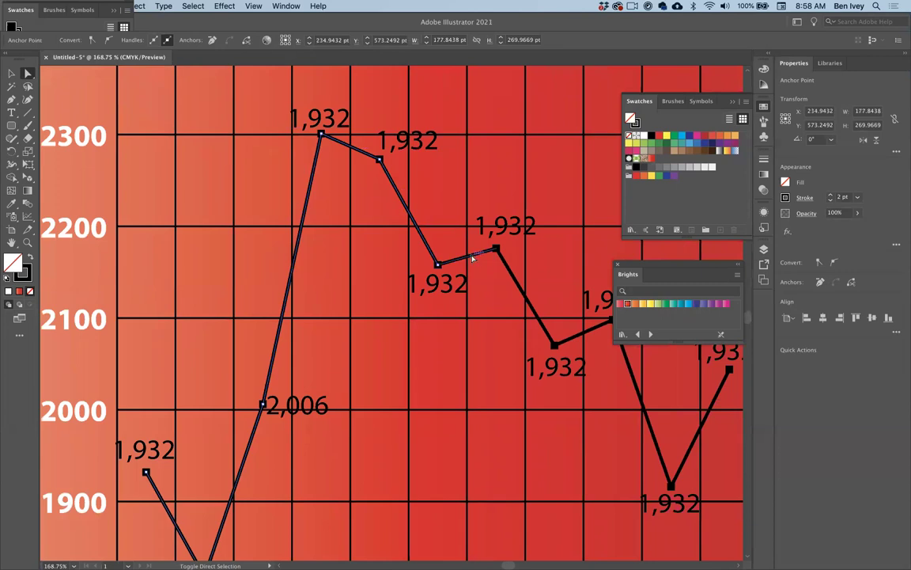
left_click(506, 267, "shift")
scroll(429, 330, "right", 5)
left_click(431, 331, "shift")
left_click(522, 378, "shift")
key("ctrl+0")
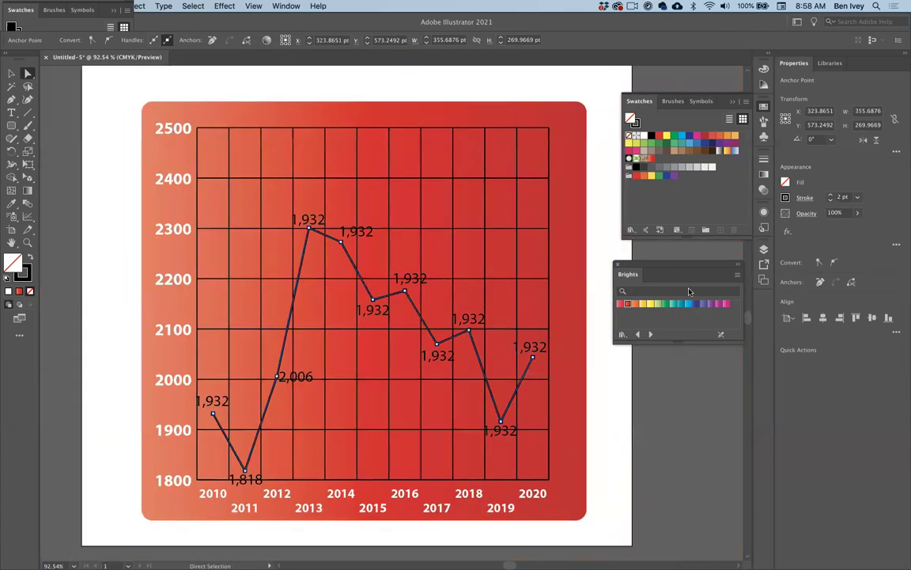
key("x")
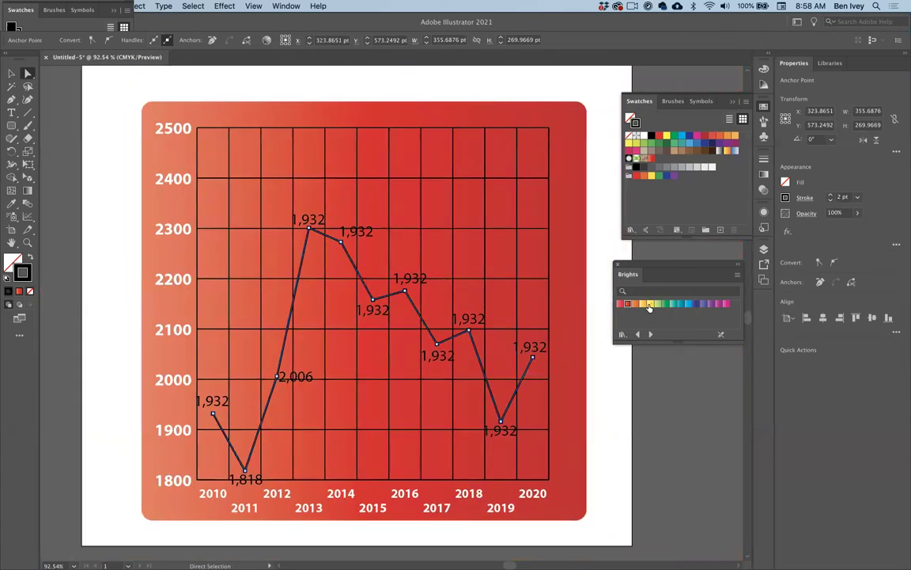
left_click(643, 304)
scroll(520, 346, "up", 2)
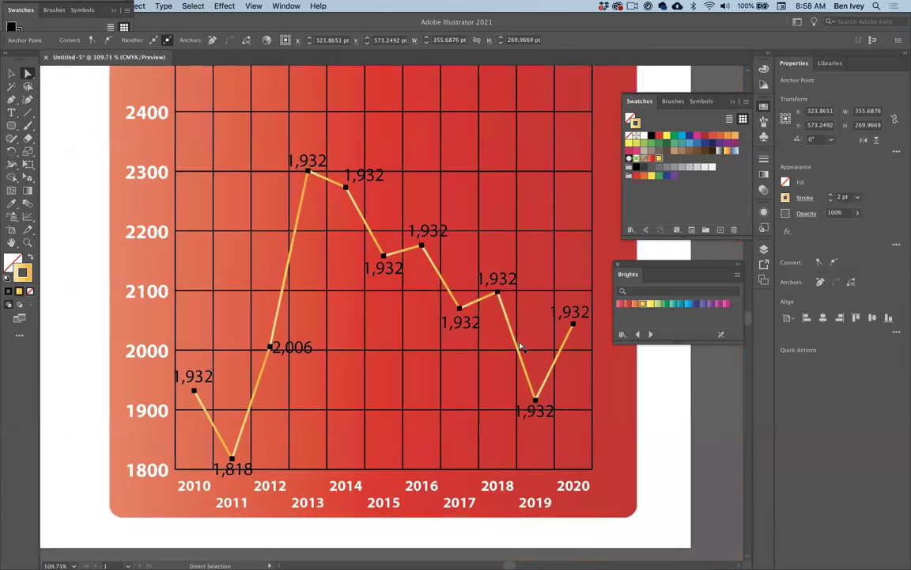
Set the data line's stroke weight to 5 pt
left_click(832, 195)
left_click(832, 195)
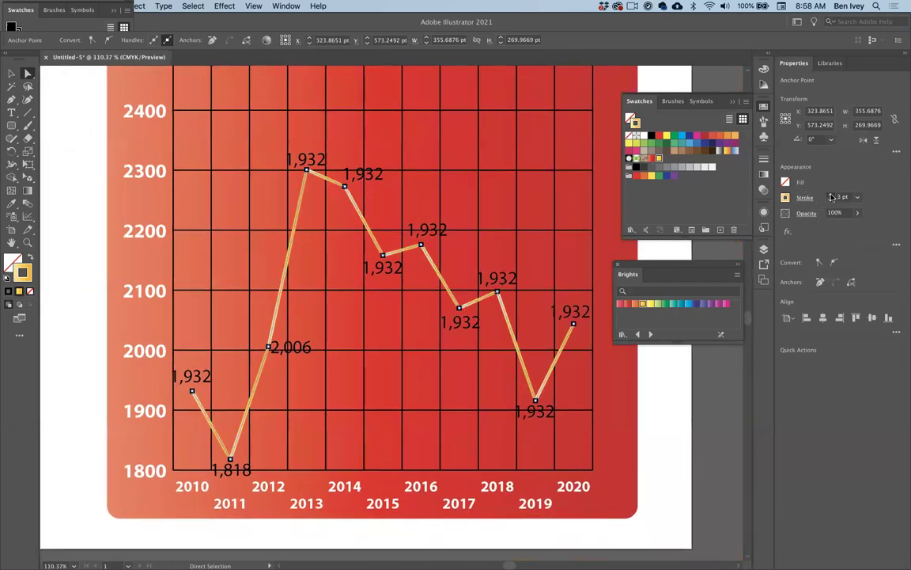
left_click(831, 195)
left_click(832, 196)
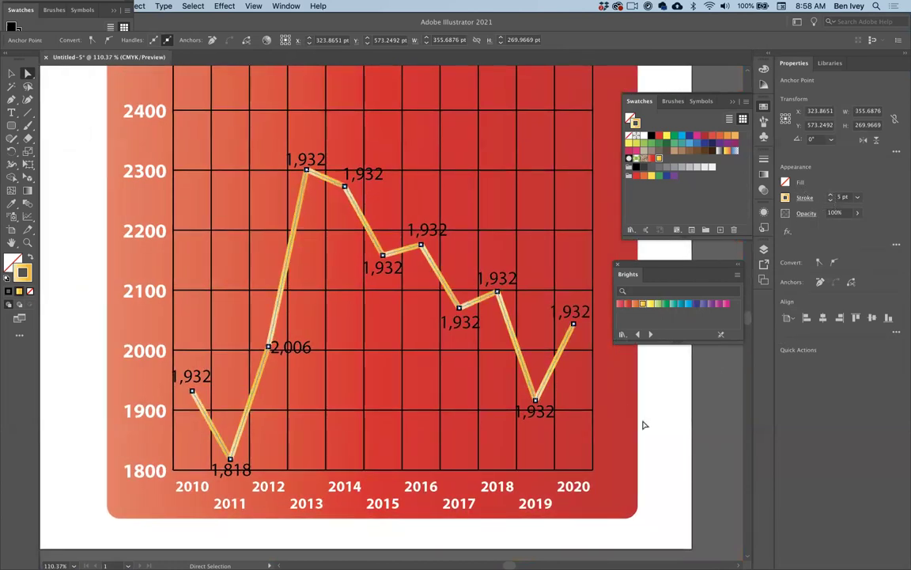
key("g")
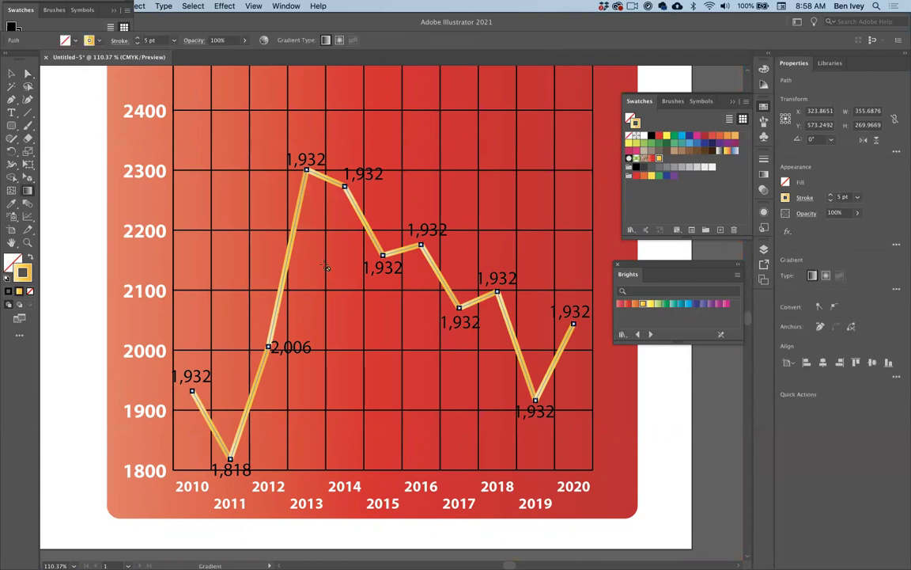
left_click(12, 73)
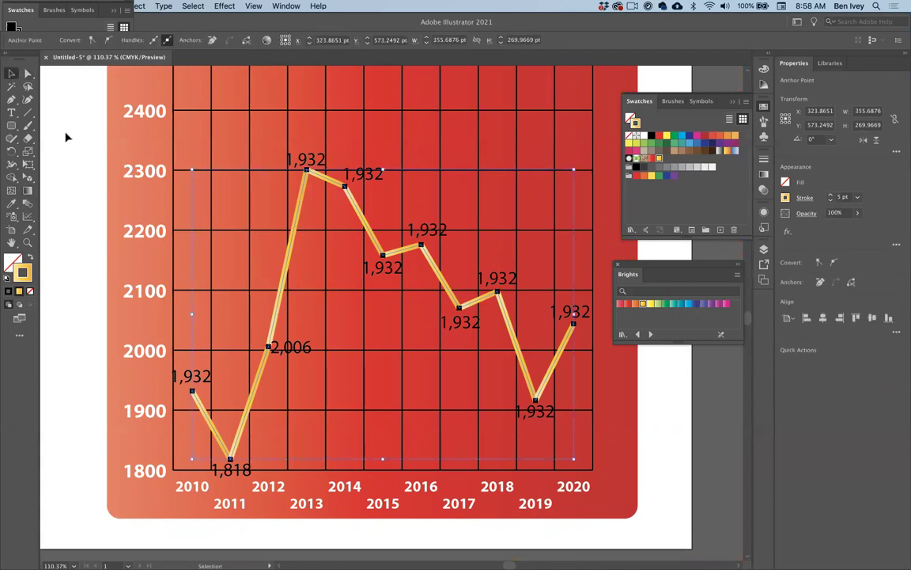
left_click(257, 299)
left_click(193, 391)
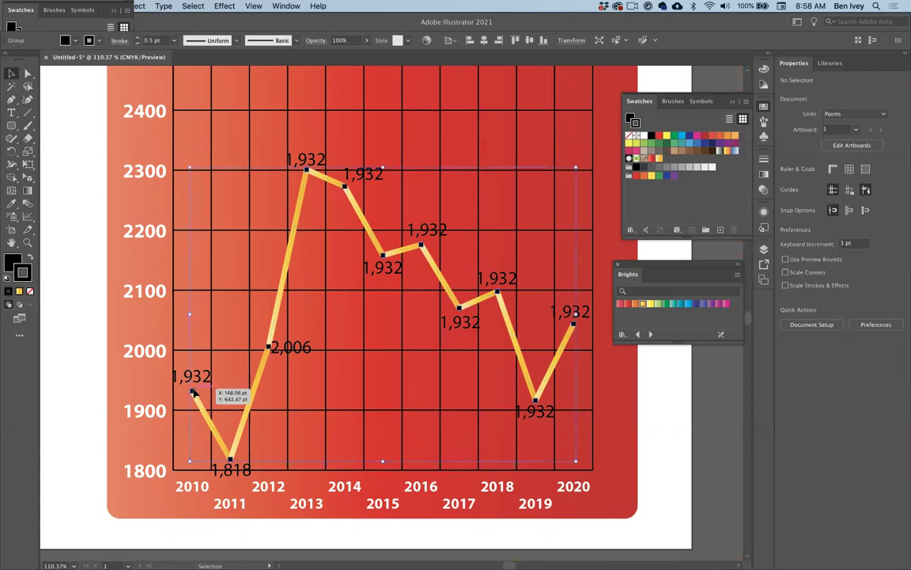
key("a")
left_click(98, 349)
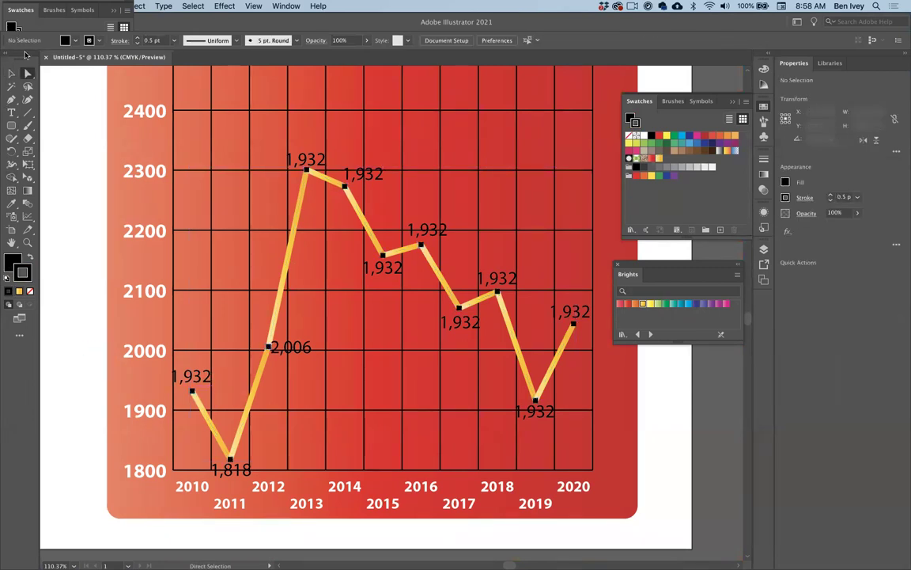
Select all the square data point markers as a group and apply a blue gradient from the Brights library to their stroke
left_click(29, 73)
left_click(51, 86)
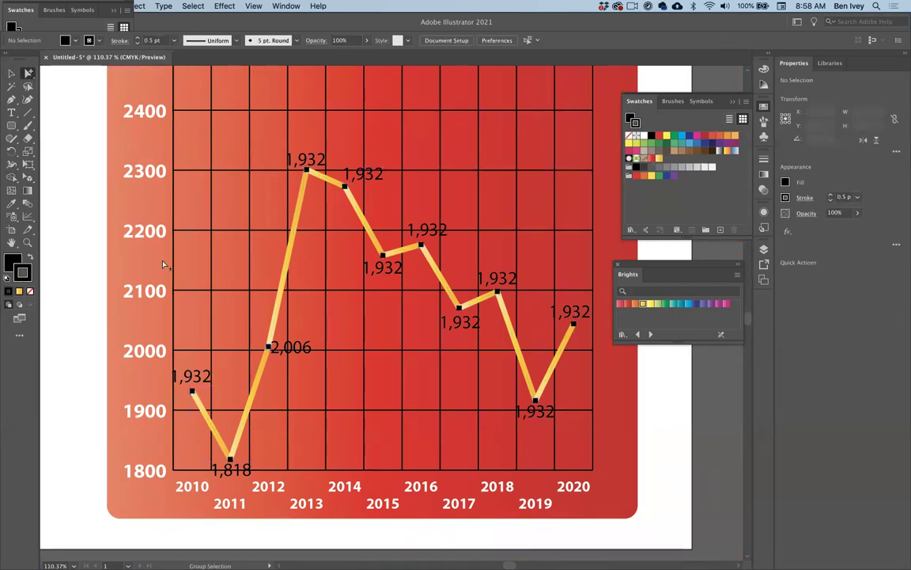
left_click(192, 392)
left_click(192, 393)
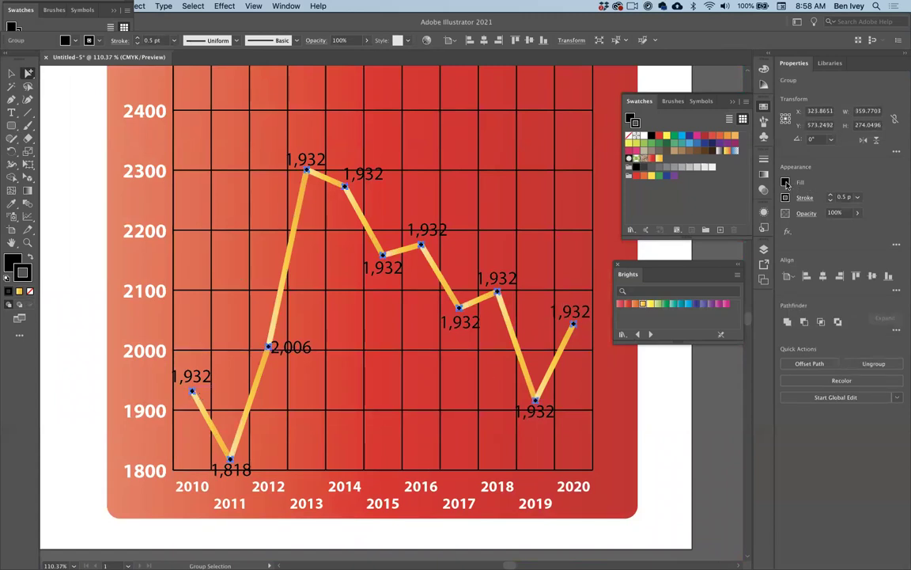
left_click(804, 198)
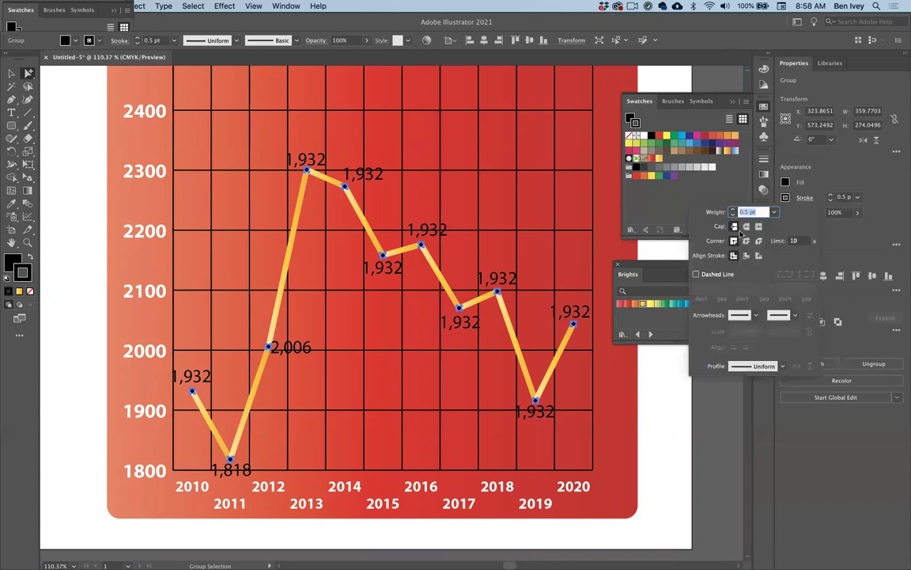
left_click(635, 306)
left_click(628, 305)
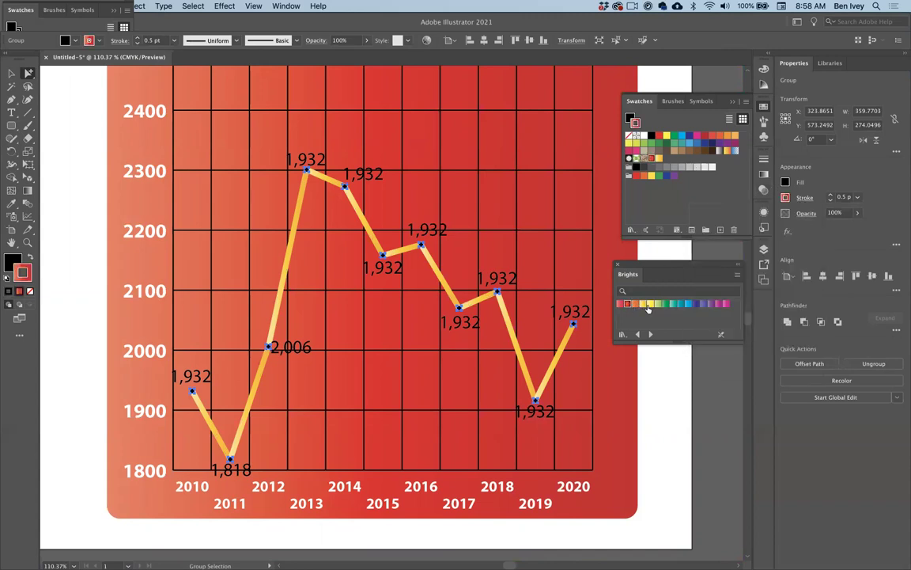
left_click(688, 305)
Set the stroke weight of the data point markers to 8 pt
key("Up")
key("Up")
key("Up")
key("Up")
key("Up")
key("Up")
key("Up")
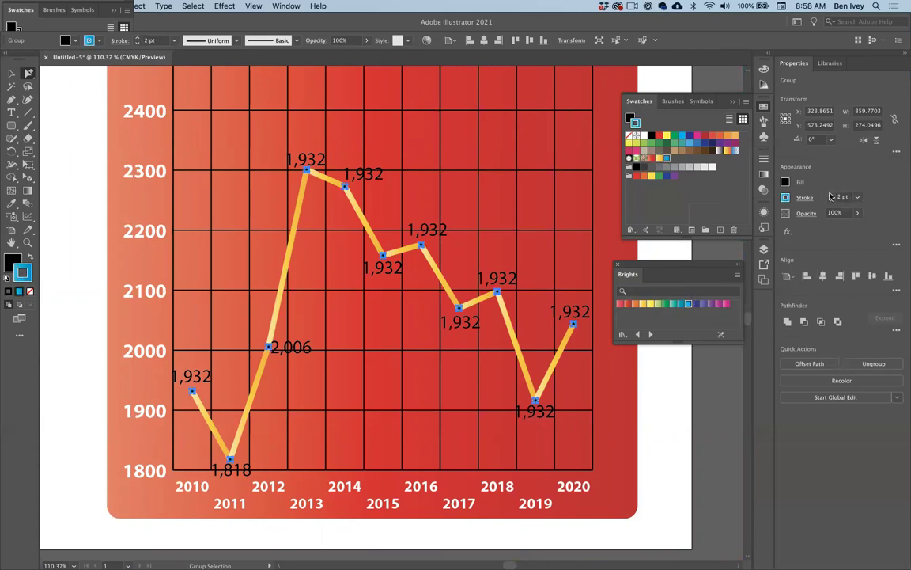
key("Up")
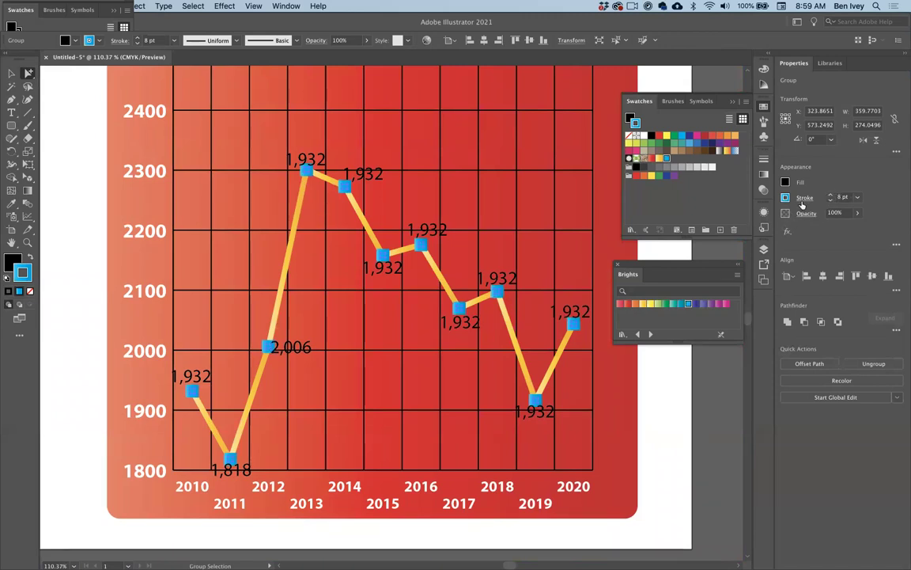
Give the marker strokes round corner joins, and move the 2013 data label slightly higher above its marker
left_click(803, 199)
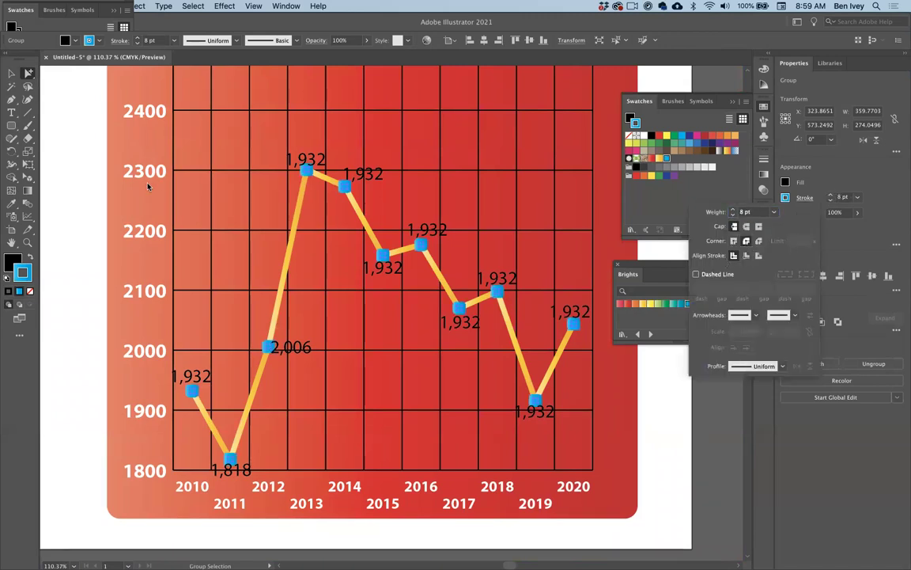
key("Escape")
left_click(106, 188)
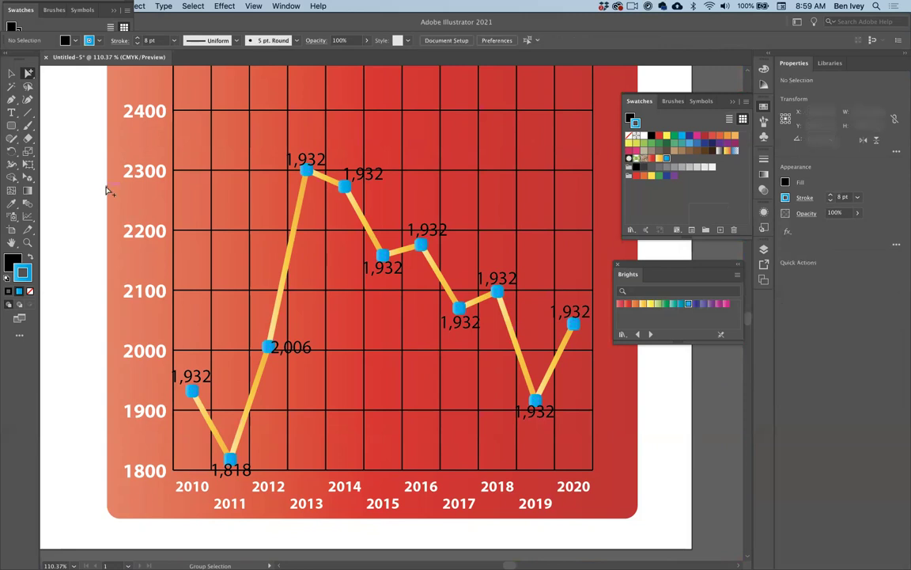
left_click_drag(305, 160, 306, 153)
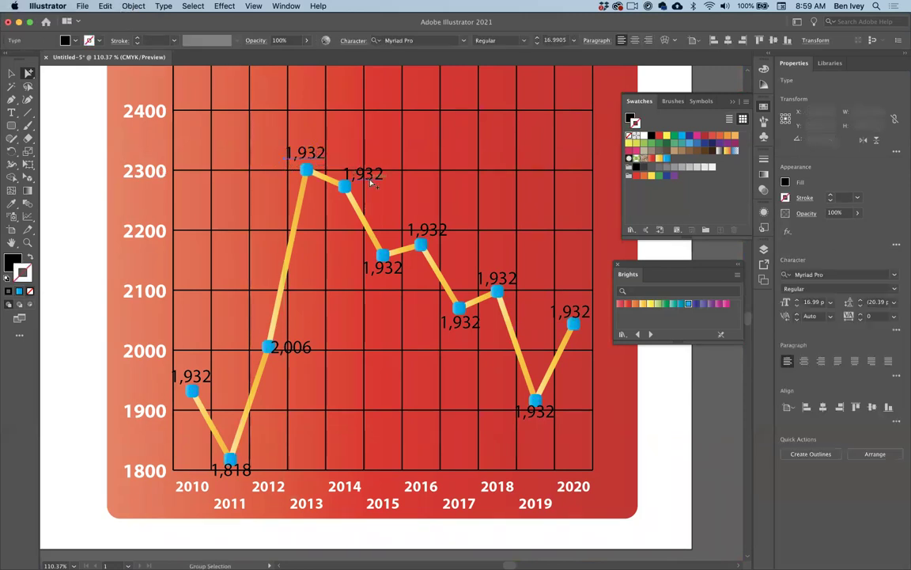
Select all the horizontal gridlines as a group and give them a 0.5 pt white dashed stroke
scroll(230, 177, "up", 3)
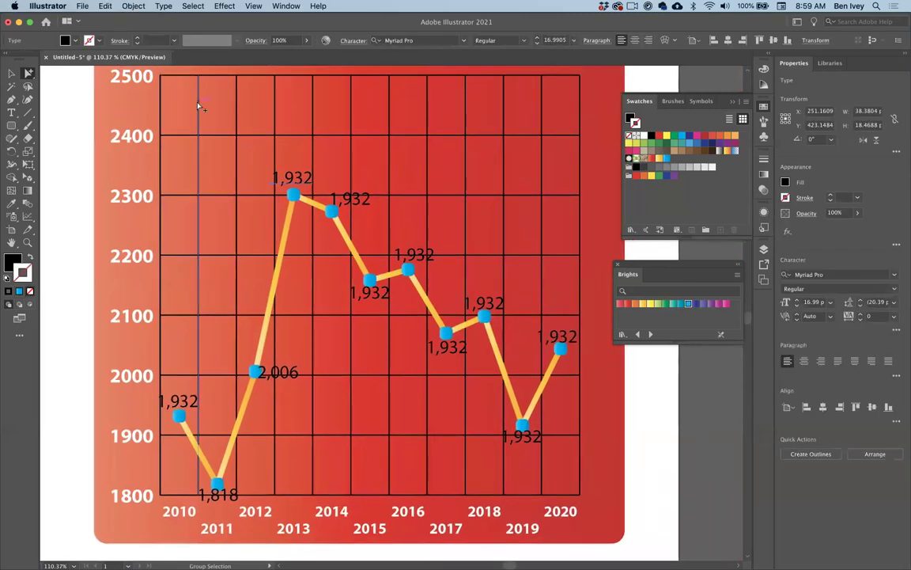
left_click(185, 77)
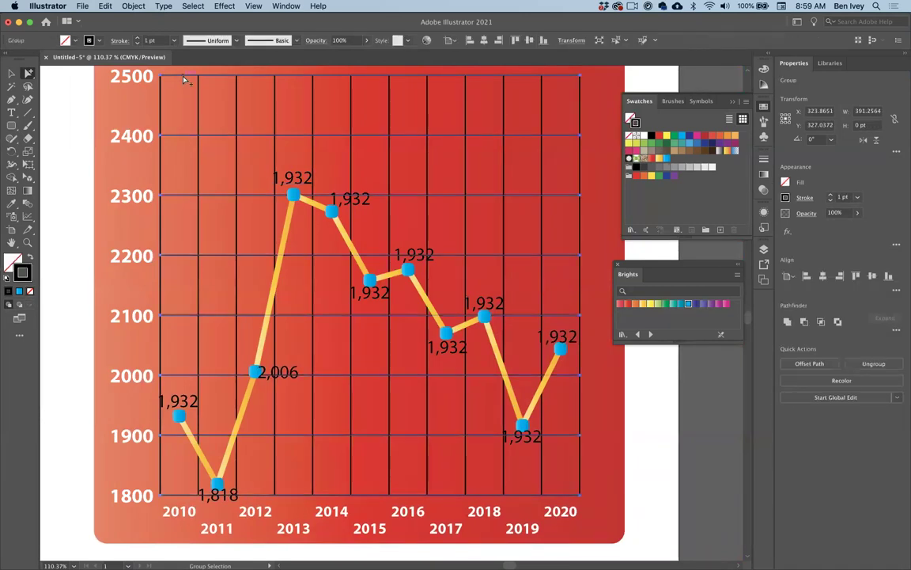
left_click(163, 139)
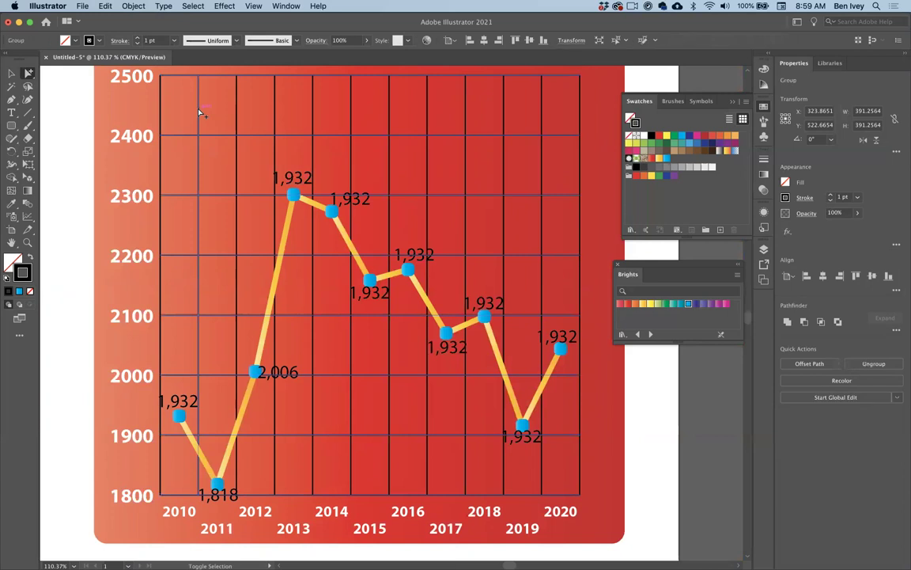
left_click(175, 76)
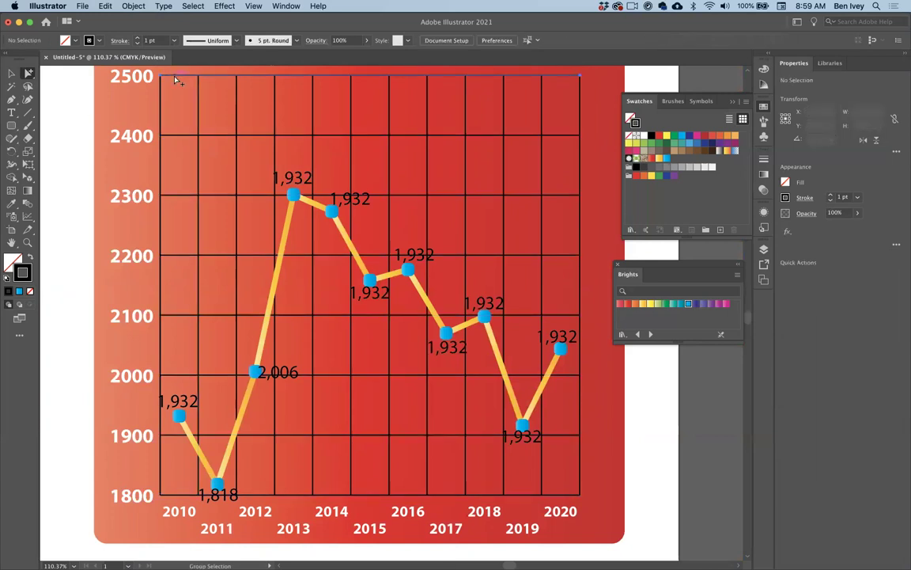
left_click(175, 80)
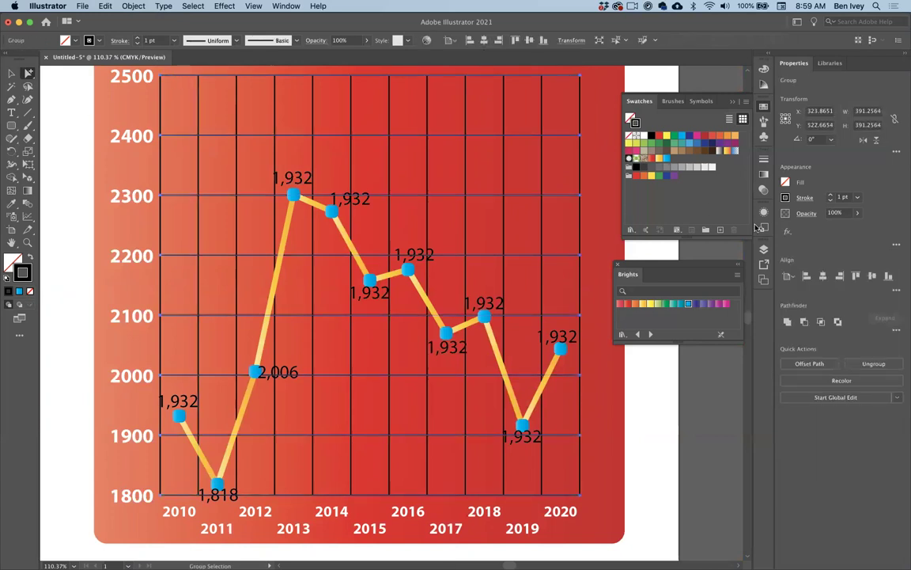
left_click(803, 198)
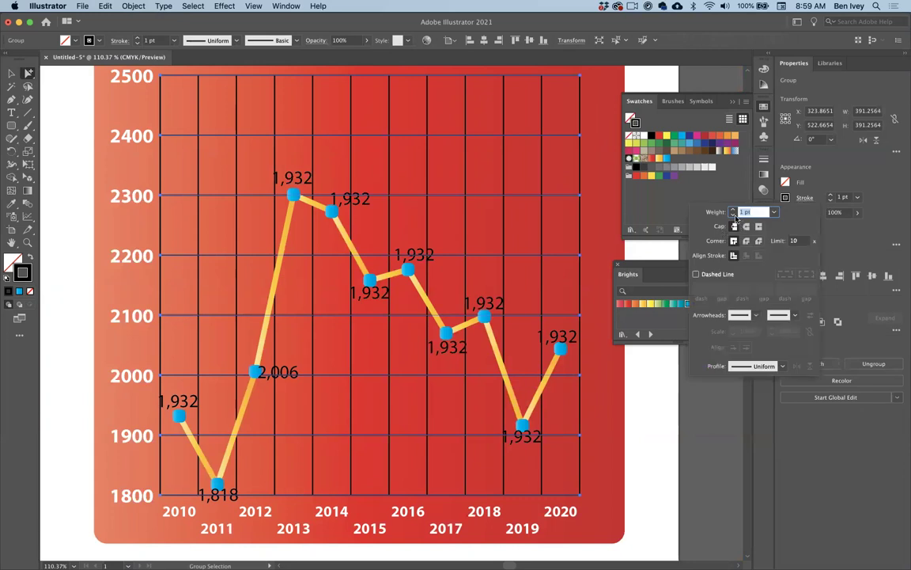
left_click(732, 214)
left_click(697, 274)
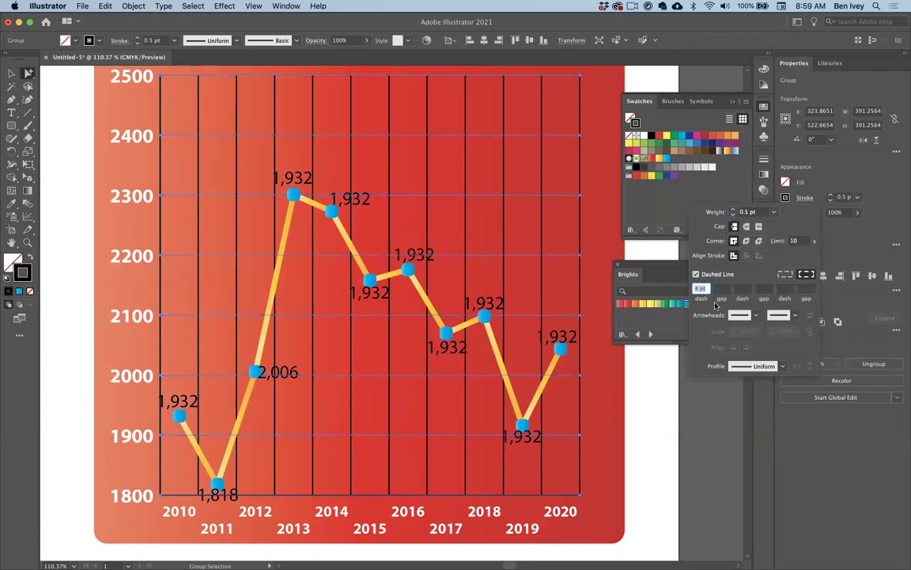
left_click(785, 199)
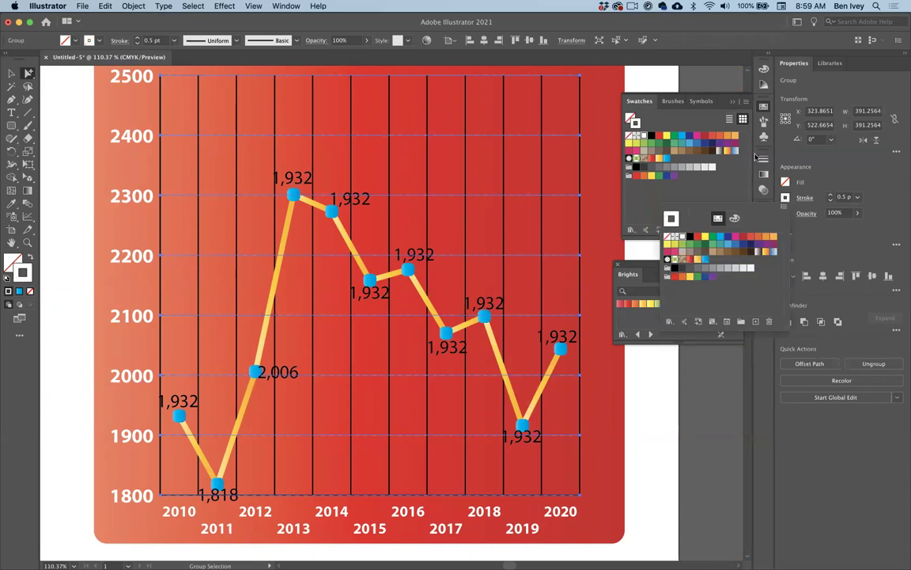
left_click(64, 212)
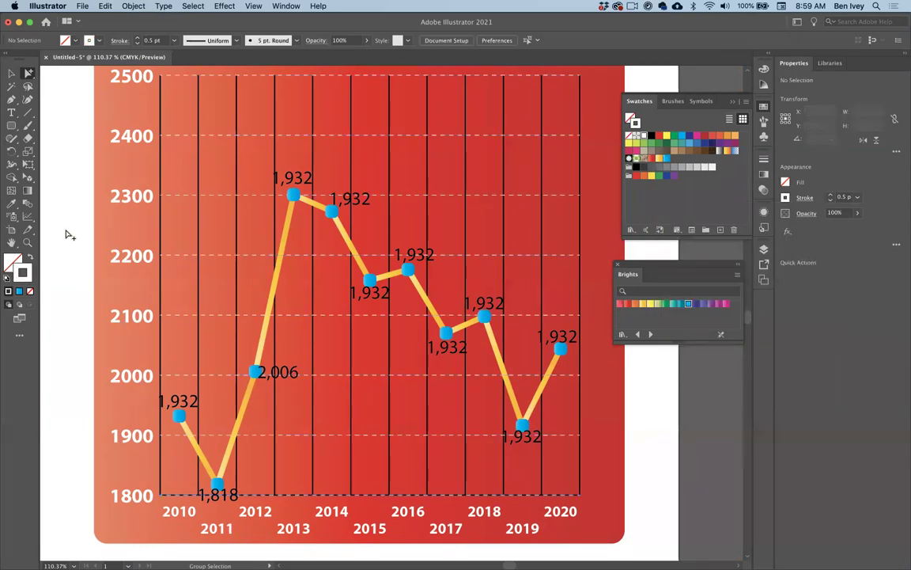
Select the vertical value axis together with its number labels and give the group a white dashed stroke
left_click(162, 179)
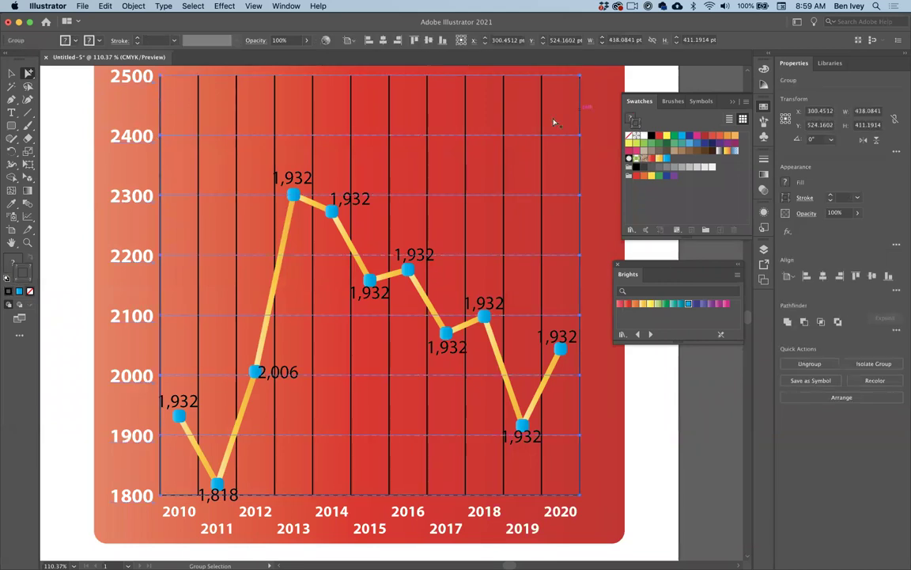
left_click(786, 200)
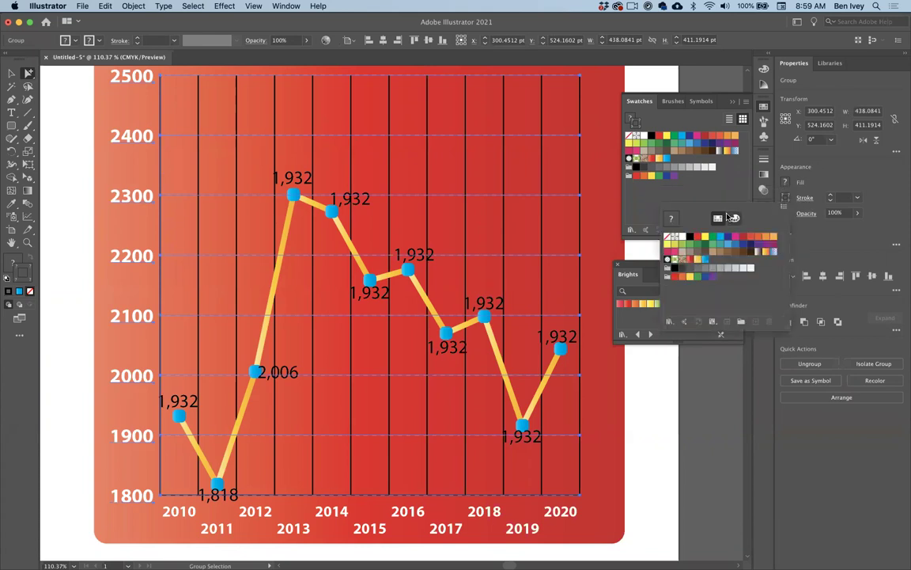
left_click(681, 237)
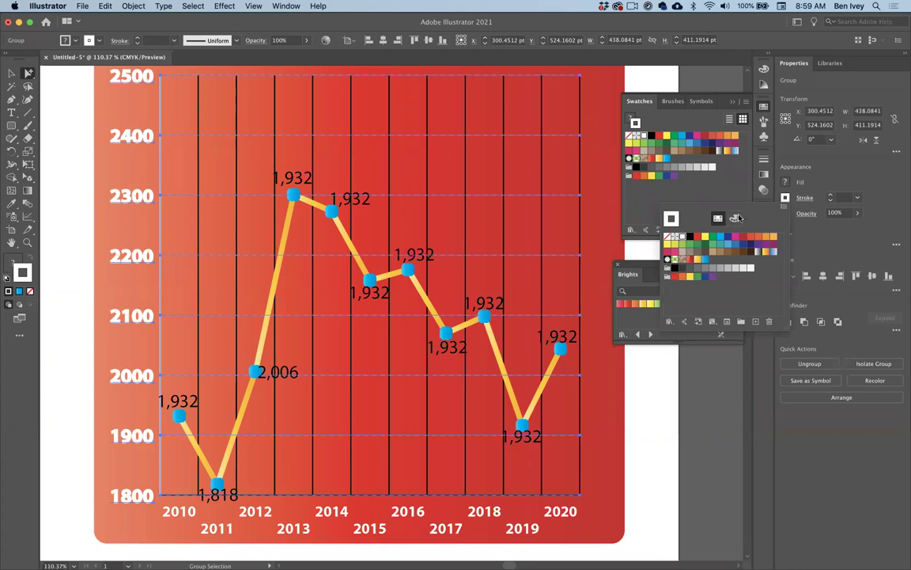
left_click(792, 194)
left_click(804, 198)
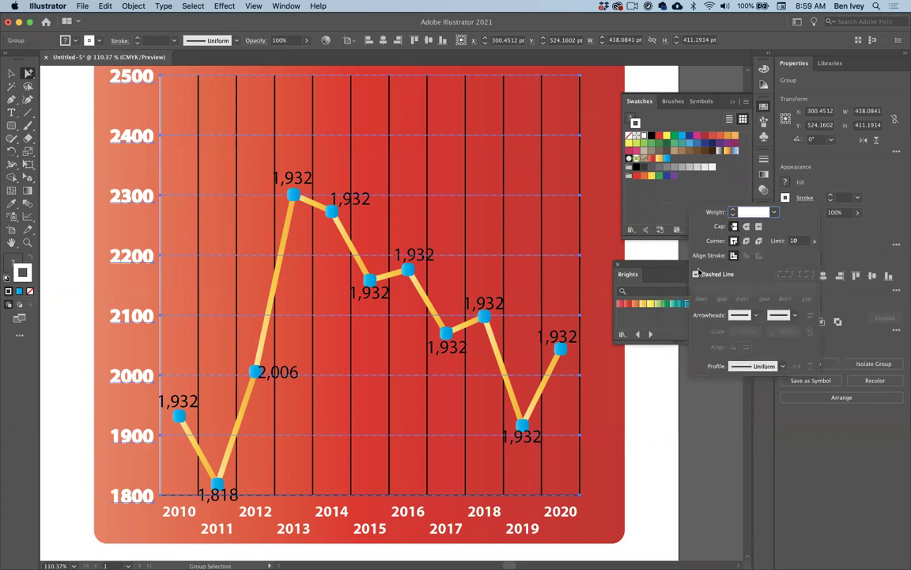
left_click(696, 274)
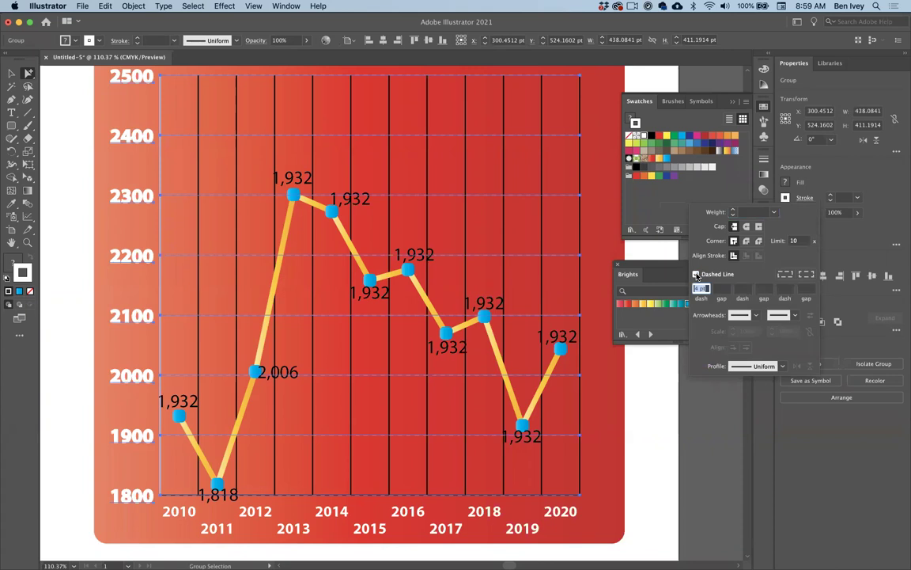
key("Escape")
left_click(68, 208)
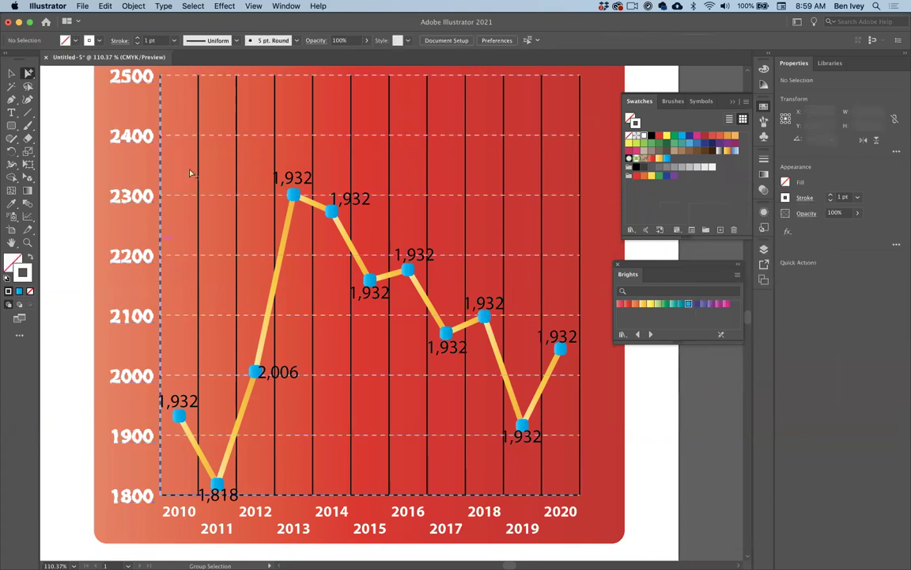
Select all the vertical gridlines as a group and give them a 0.75 pt white dashed stroke
left_click(197, 107)
left_click(785, 198)
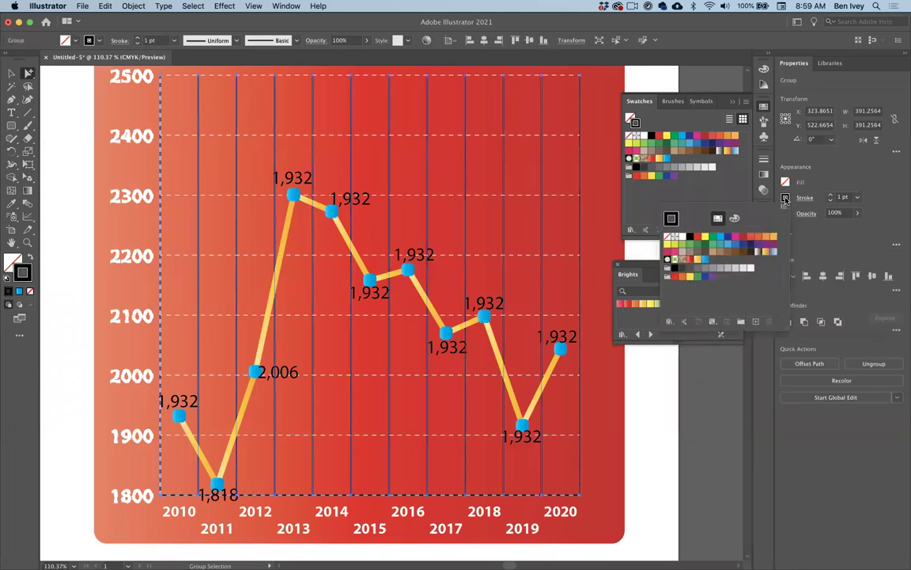
left_click(678, 236)
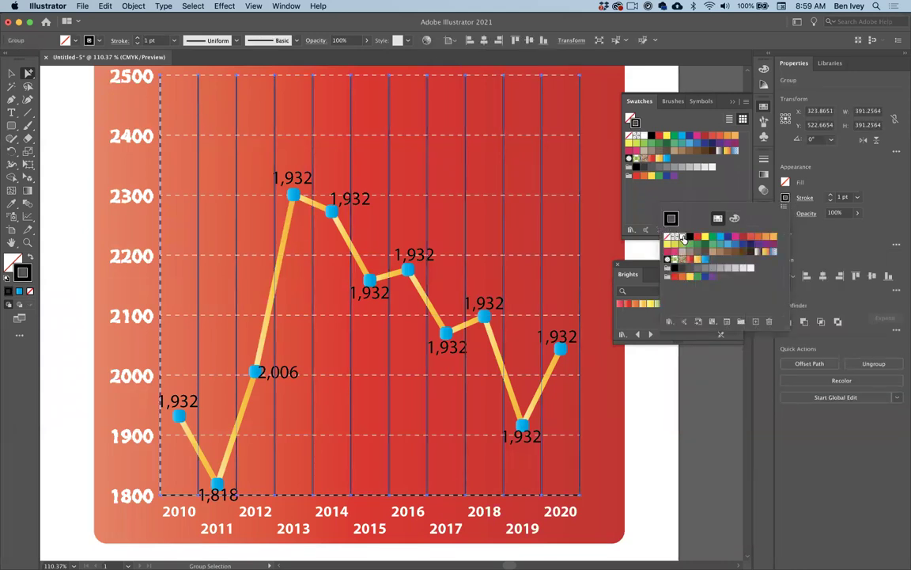
left_click(785, 196)
left_click(804, 197)
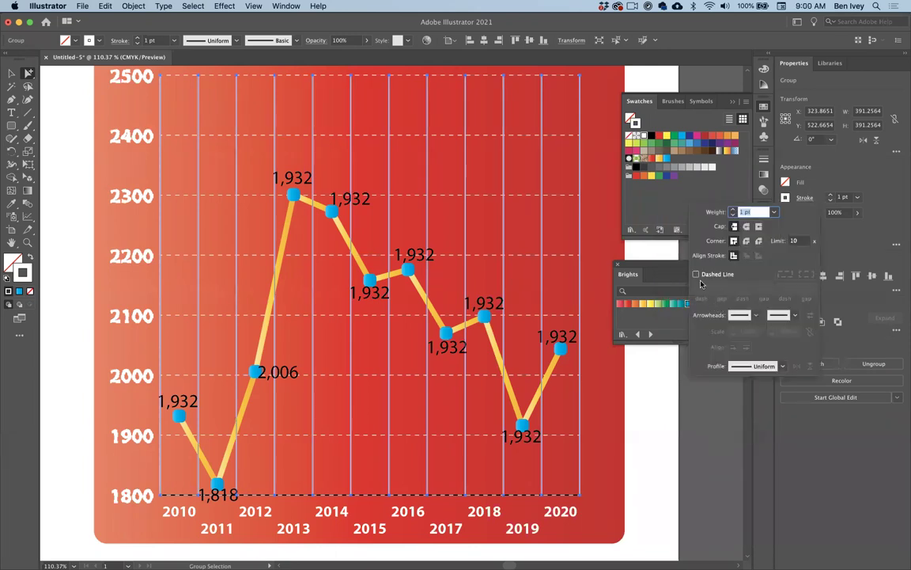
left_click(697, 273)
left_click(733, 214)
left_click(733, 214)
left_click(733, 212)
left_click(26, 75)
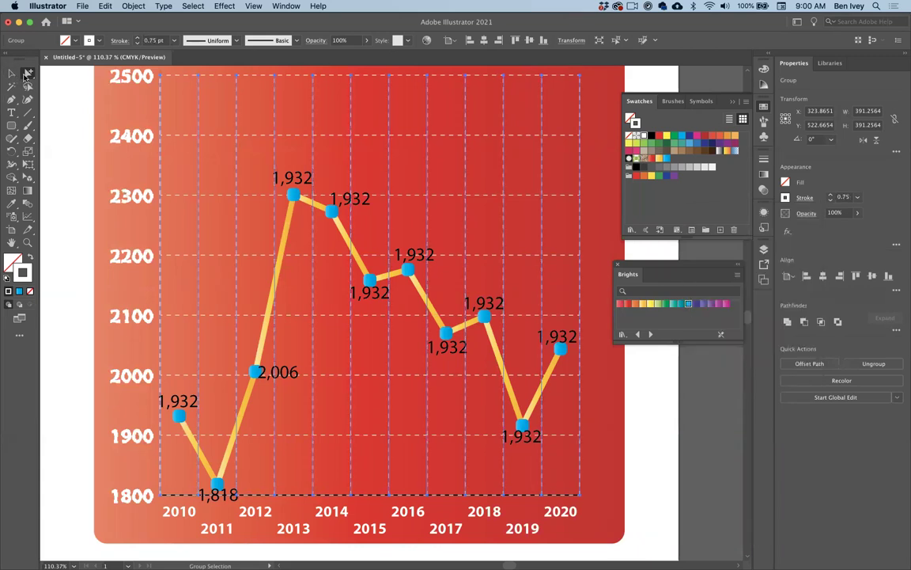
Delete the remaining black axis line along the base of the graph, using the Direct Selection tool
left_click(28, 73)
left_click(136, 109)
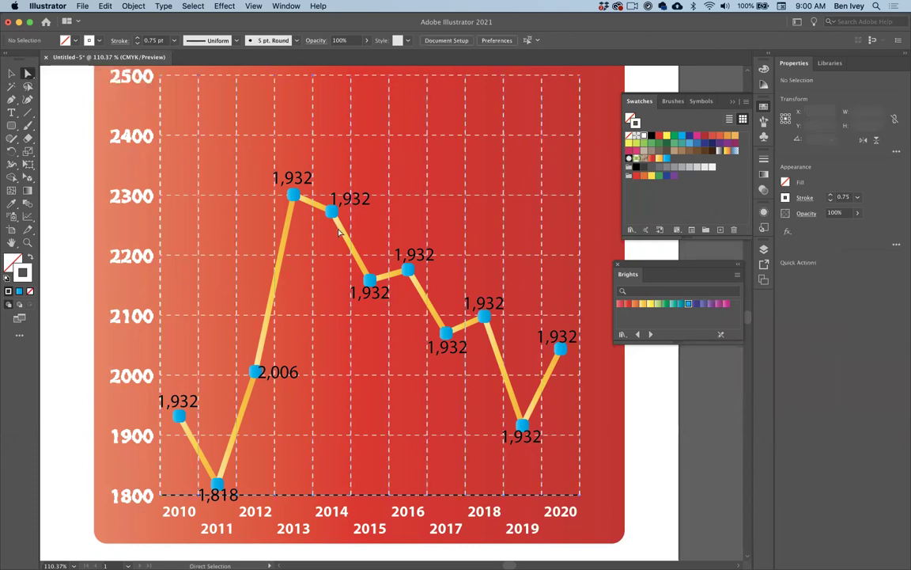
scroll(338, 232, "down", 2)
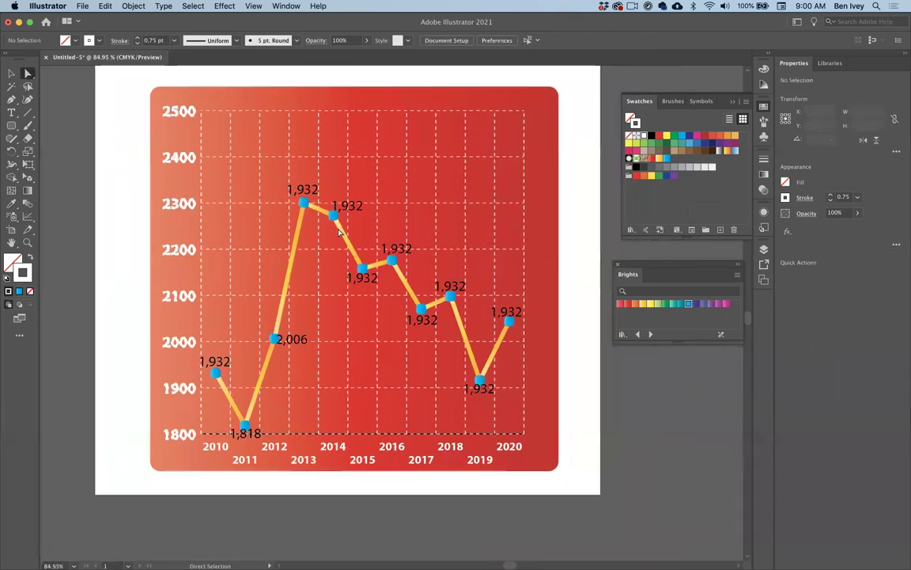
left_click(336, 439)
left_click(337, 440)
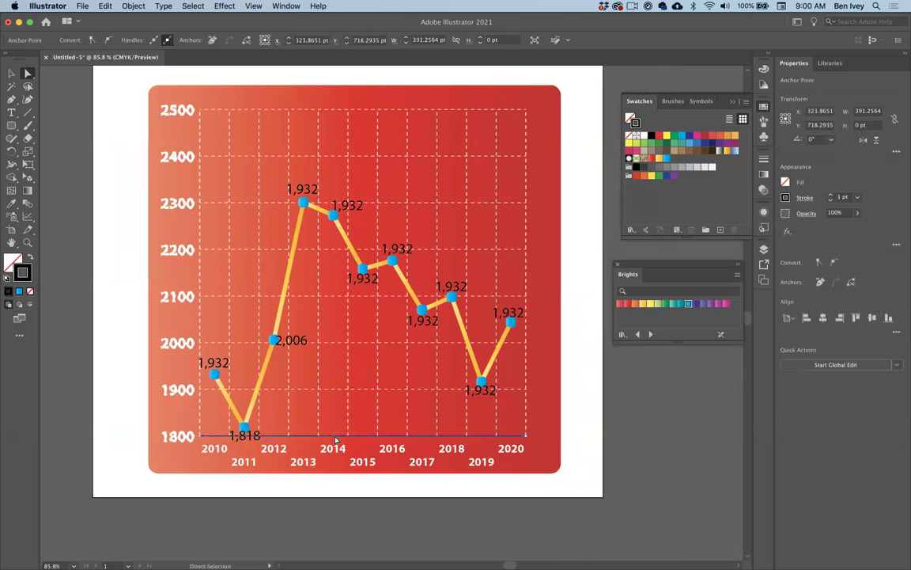
left_click(336, 440)
left_click(135, 322)
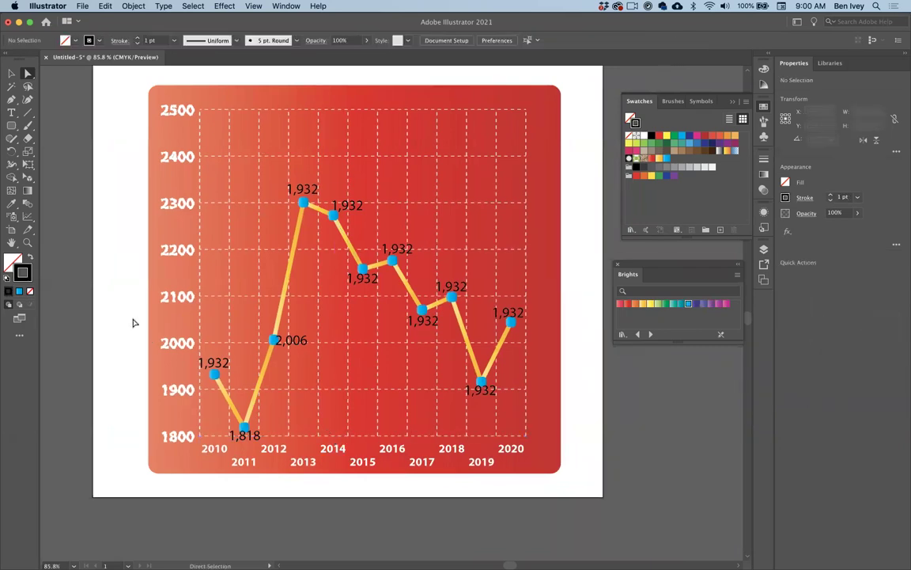
key("super+equal")
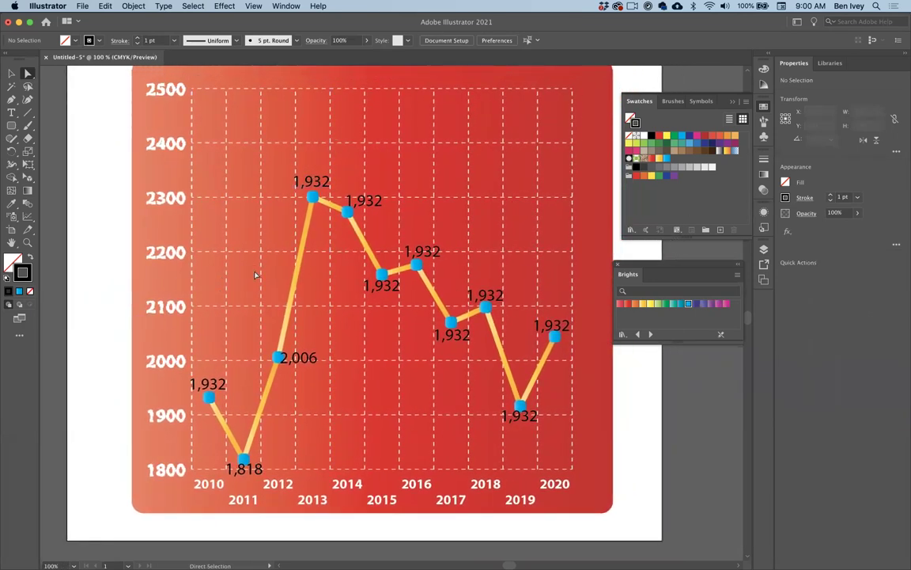
left_click(224, 383)
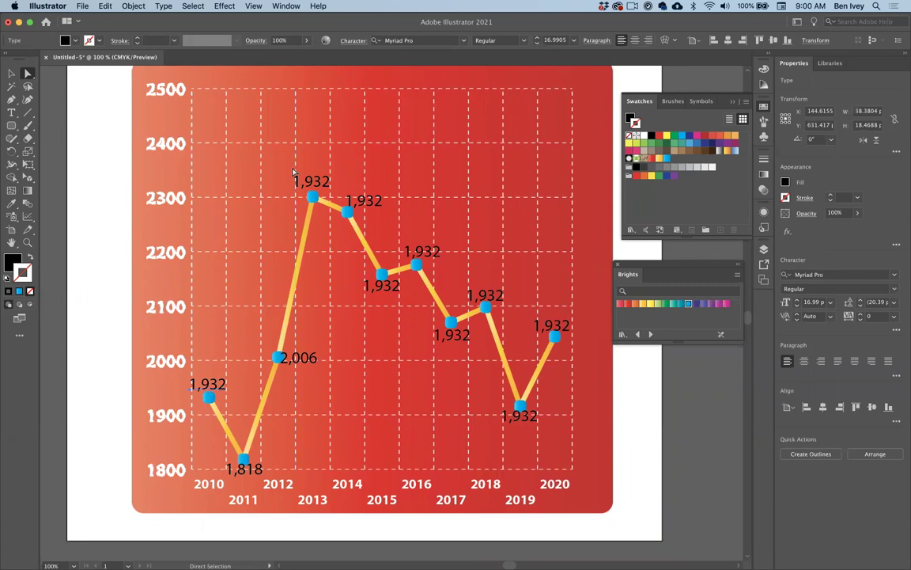
scroll(292, 171, "down", 1)
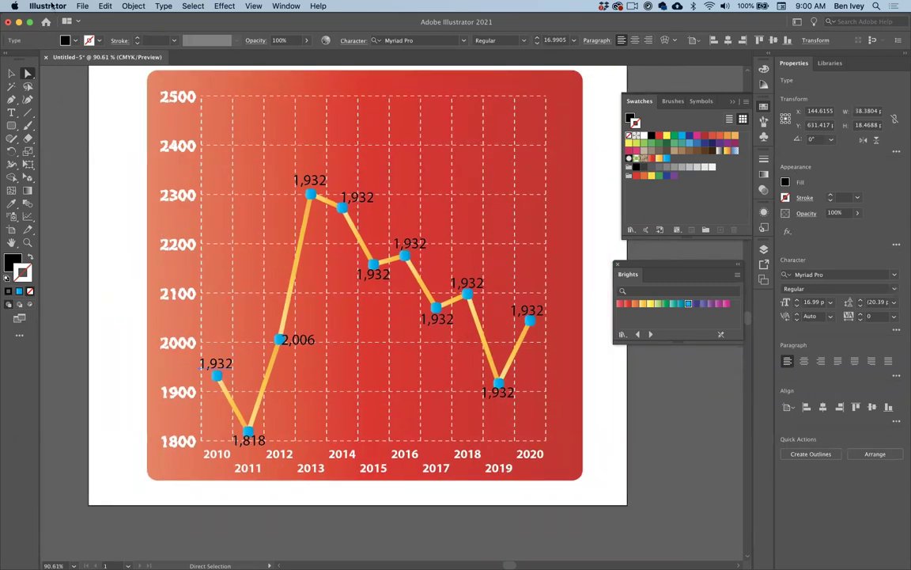
Close the line graph document without saving, minimize the Illustrator window and hide Excel
key("super+w")
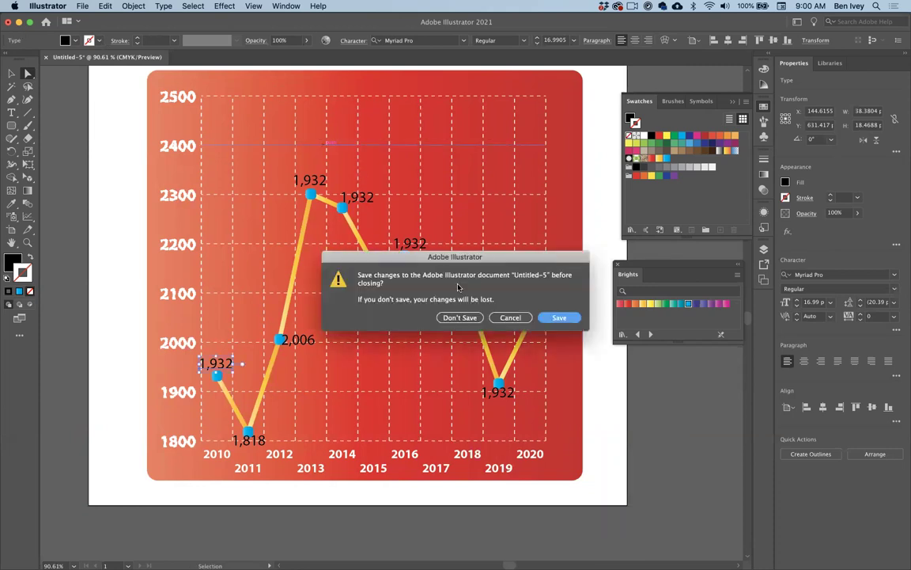
key("super+d")
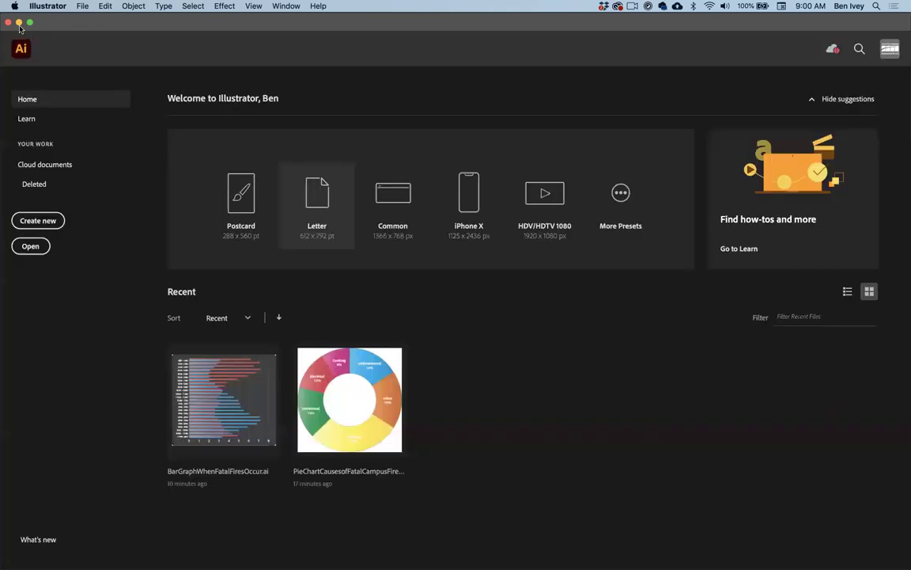
left_click(19, 22)
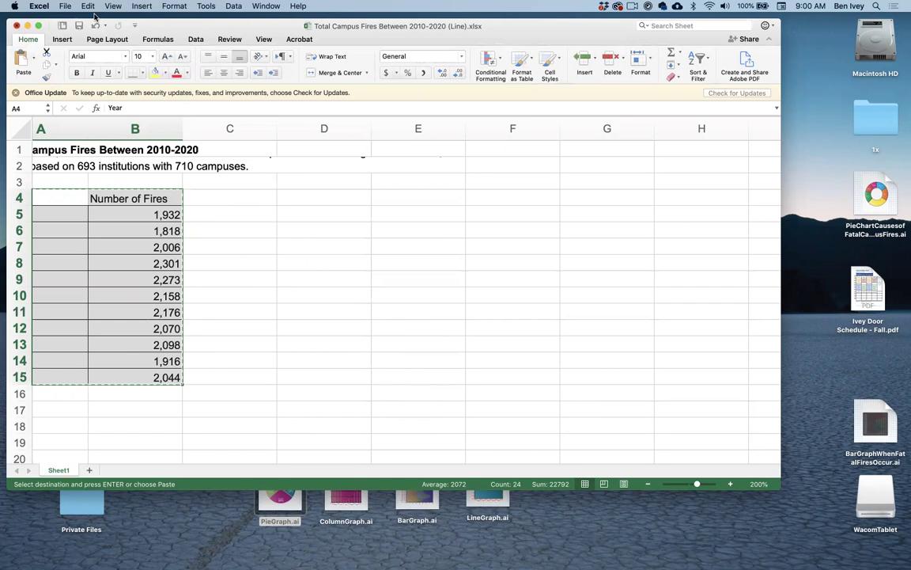
key("super+h")
From the Fire Prevention Report folder in Finder, open Fatal Campus Fires by Month (Custom Column).xlsx in Excel
left_click(531, 295)
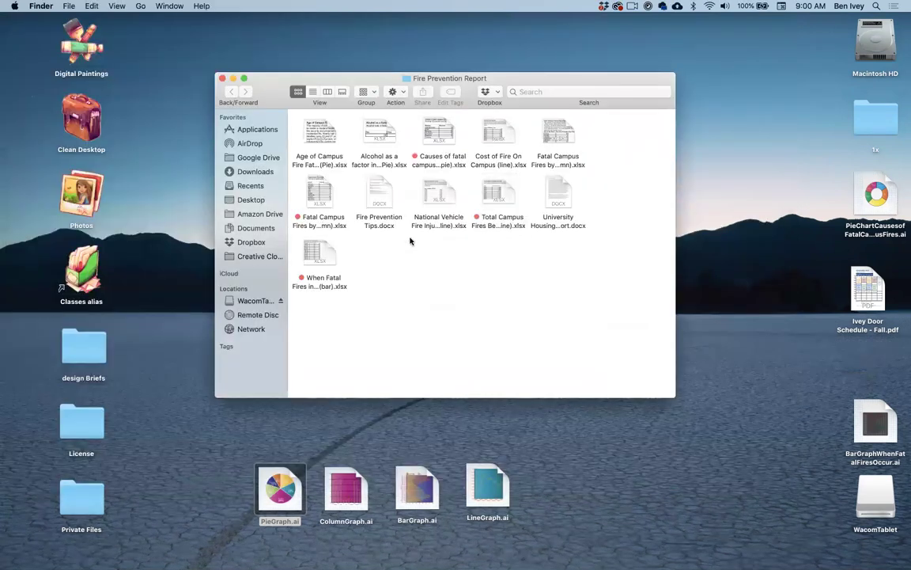
left_click(443, 135)
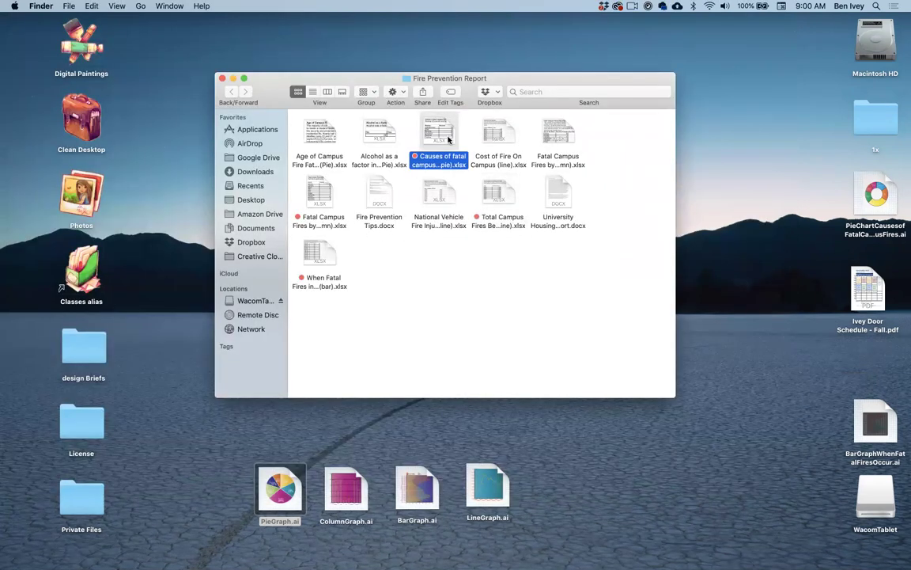
double_click(325, 194)
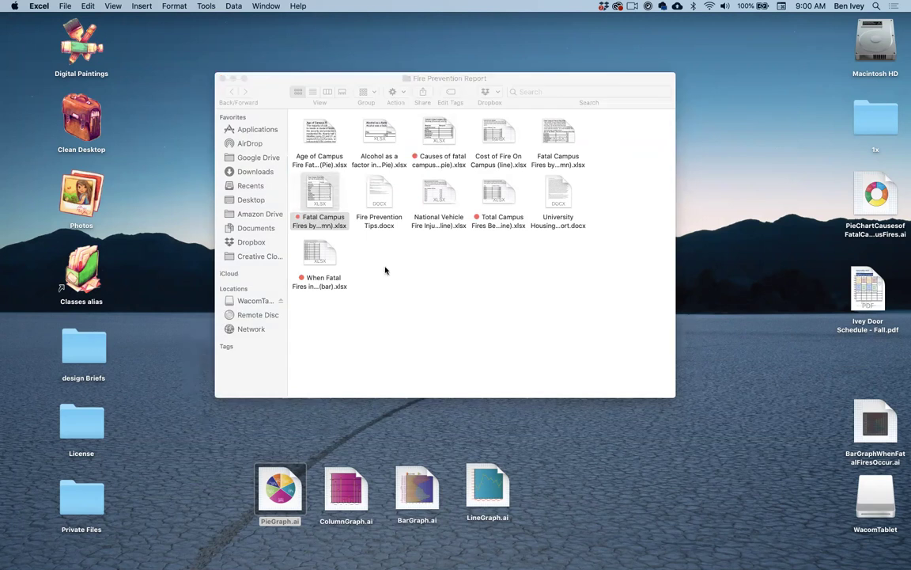
left_click(316, 202)
Switch back to Illustrator and create a new document from the Letter preset, 612 x 792 pt
mouse_move(579, 548)
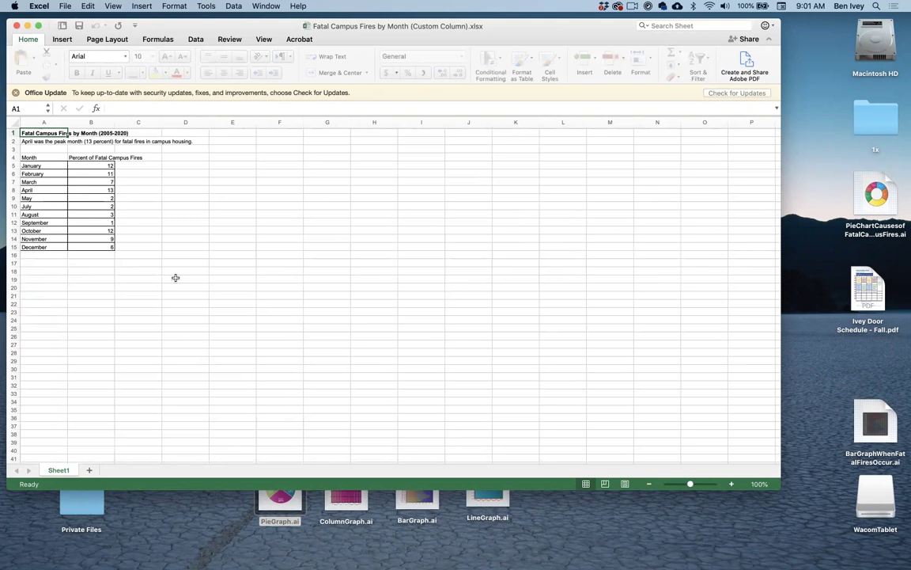
left_click(394, 549)
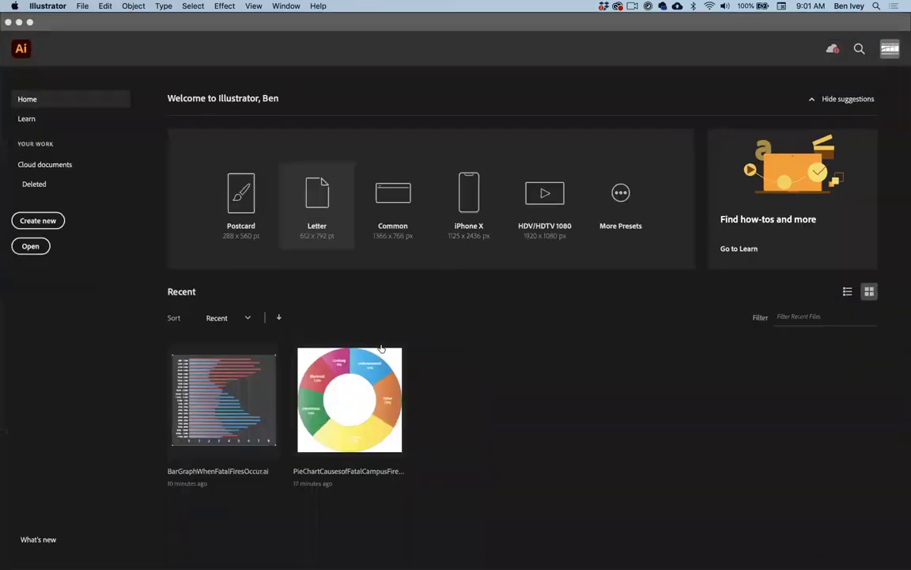
left_click(319, 209)
scroll(392, 267, "up", 3)
scroll(392, 266, "down", 2)
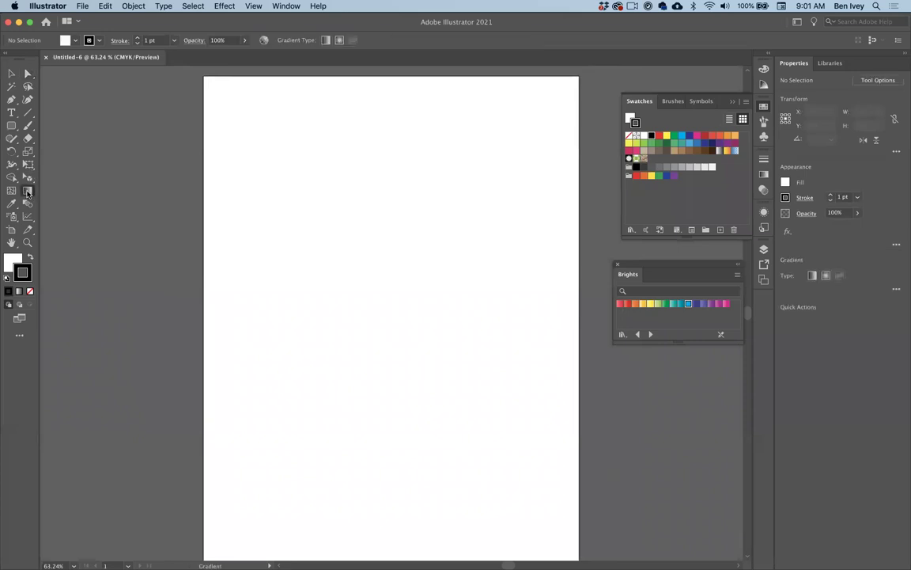
With the Column Graph tool, create a graph on the artboard 576 pt wide and 8 in high
left_click(27, 217)
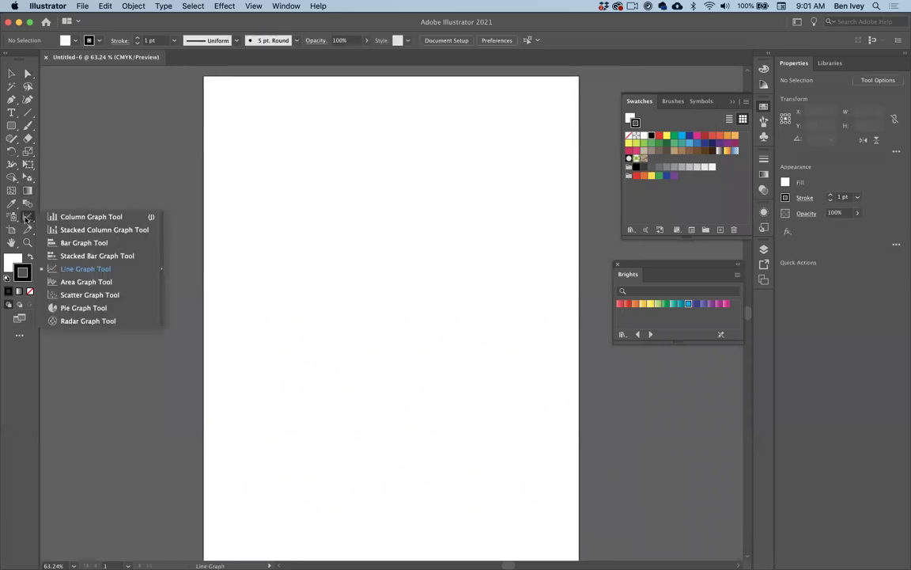
left_click(91, 217)
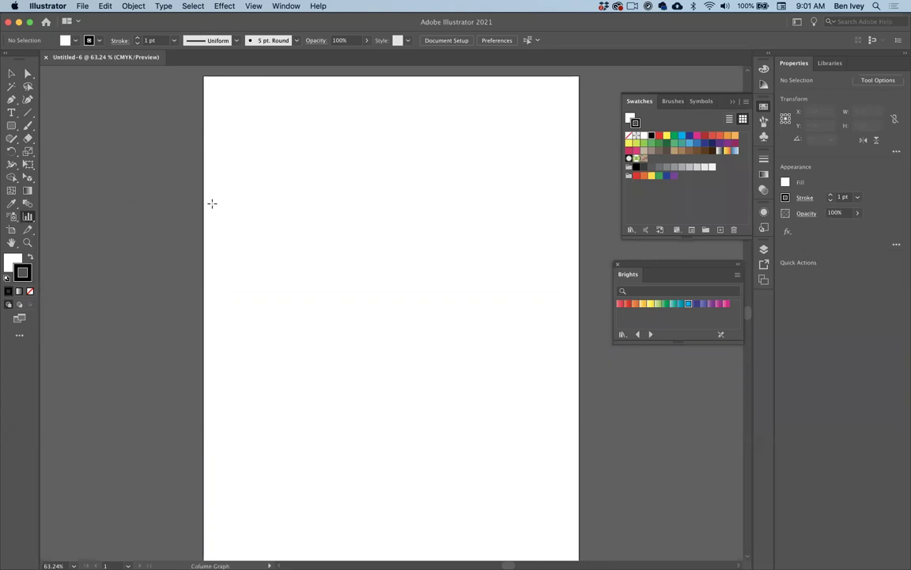
left_click(259, 267)
type("576")
key("Tab")
type("8in")
key("Return")
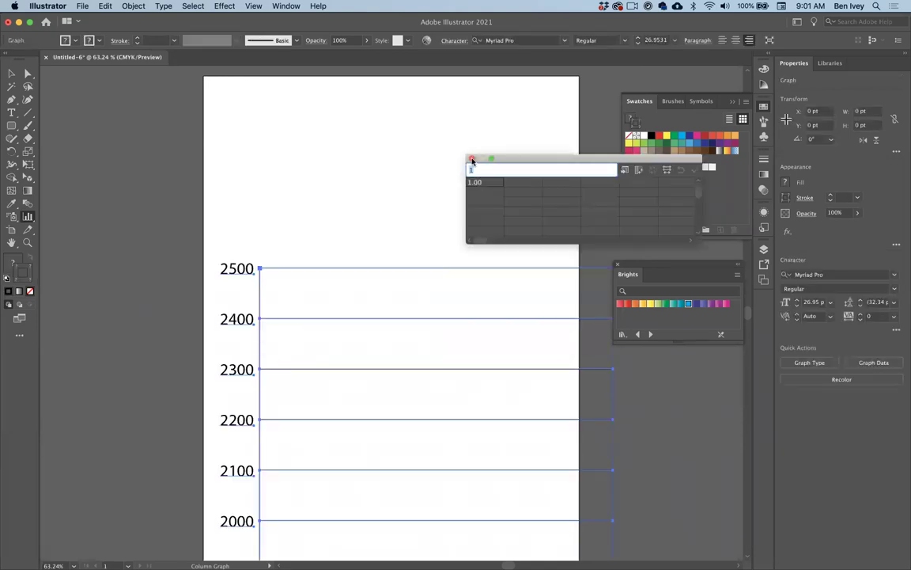
Switch to the Excel workbook and copy the month names and percentages in A5:B15
key("ctrl+Up")
left_click(135, 371)
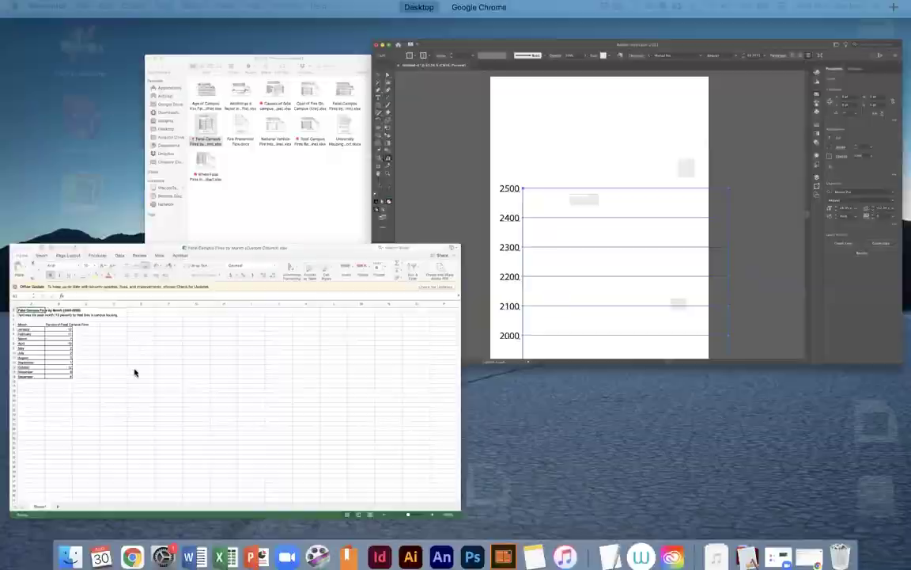
left_click_drag(36, 165, 93, 245)
left_click(88, 6)
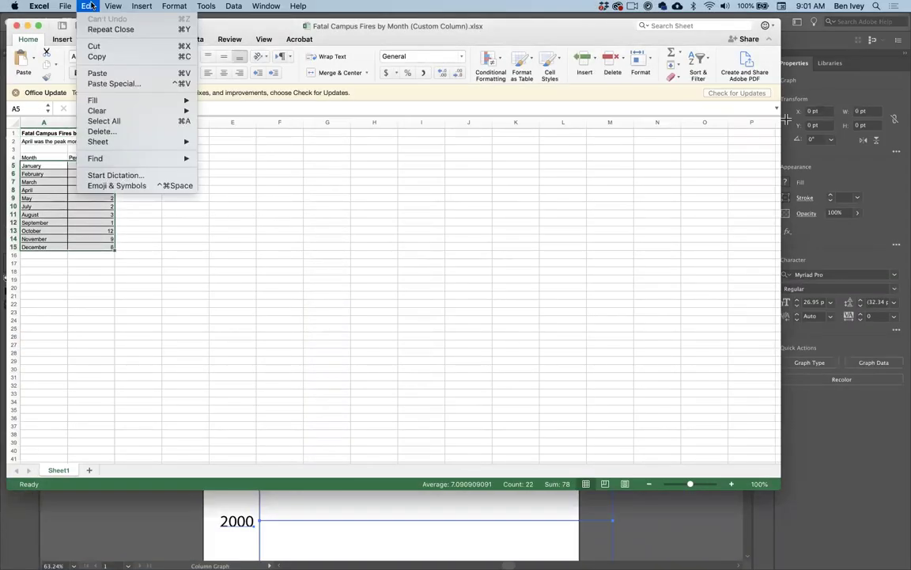
left_click(96, 56)
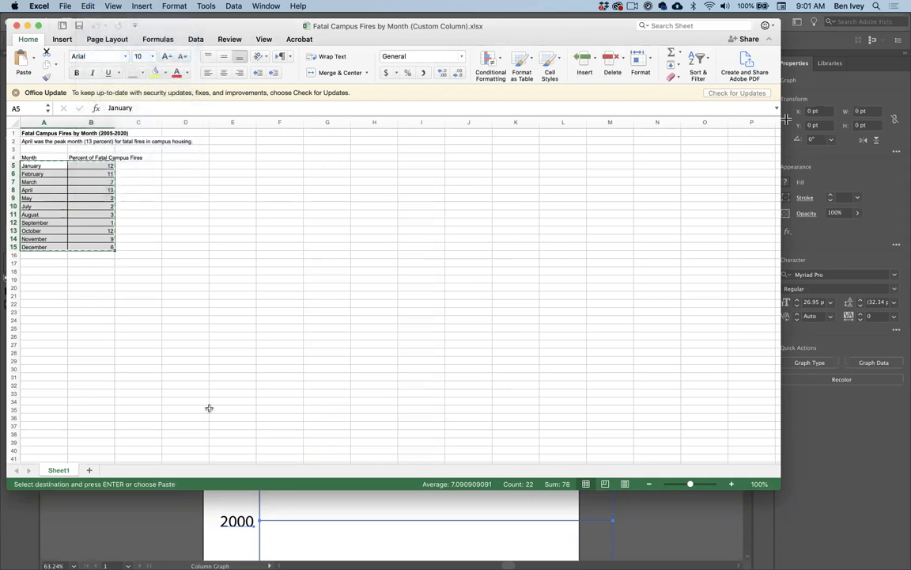
Switch back to Illustrator, paste the copied month data into the graph data sheet and apply it
left_click(327, 494)
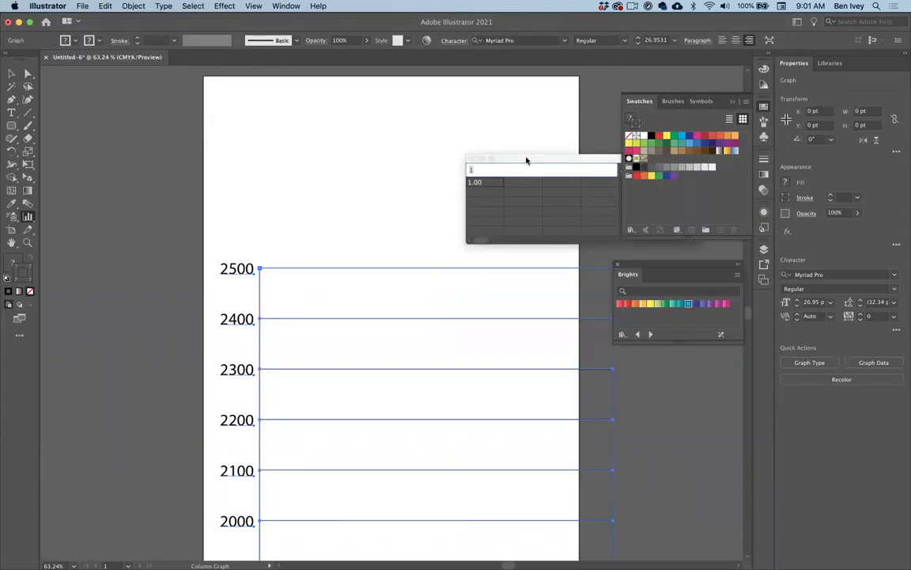
left_click_drag(527, 157, 432, 169)
key("super+v")
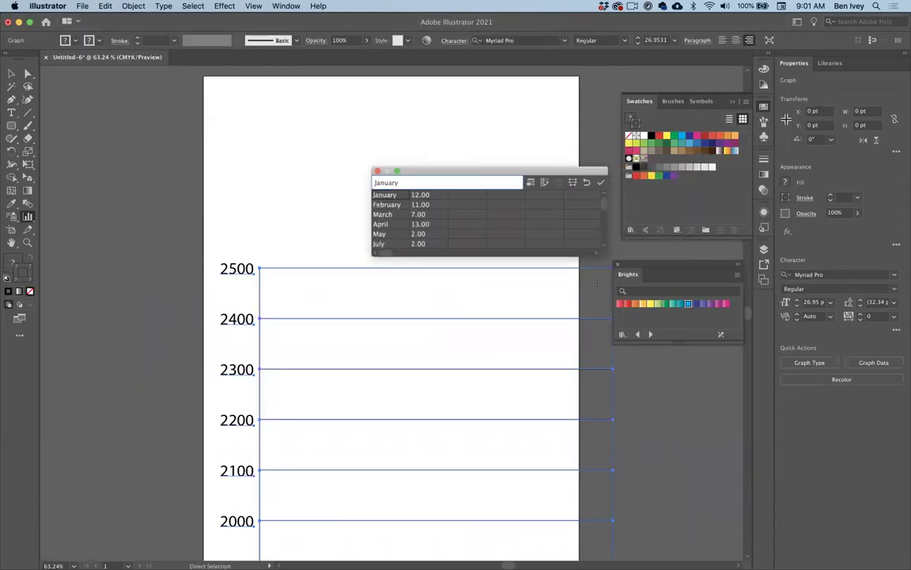
left_click(597, 183)
Look over the plotted columns below the artboard and close the graph data window
left_click_drag(542, 170, 666, 127)
scroll(443, 370, "down", 10)
scroll(443, 370, "right", 4)
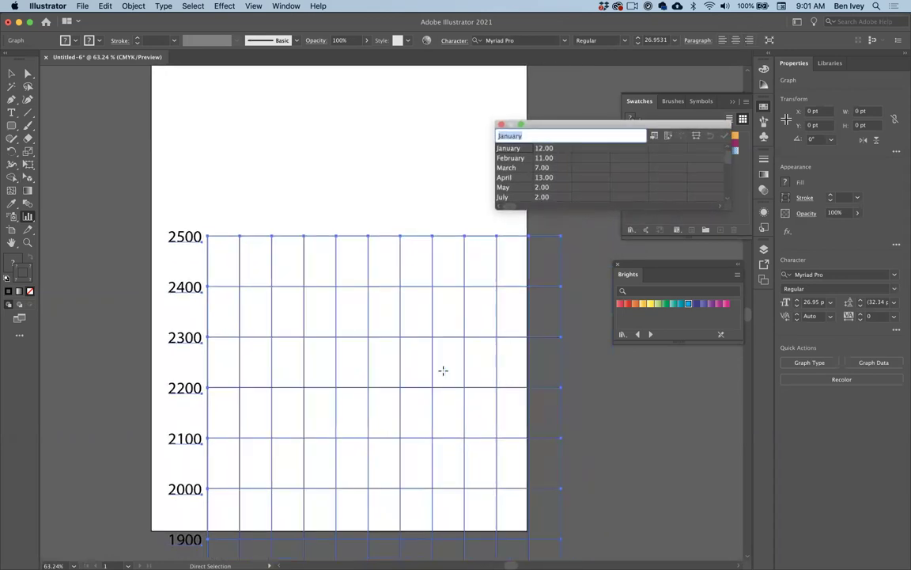
scroll(443, 370, "down", 5)
scroll(443, 370, "right", 1)
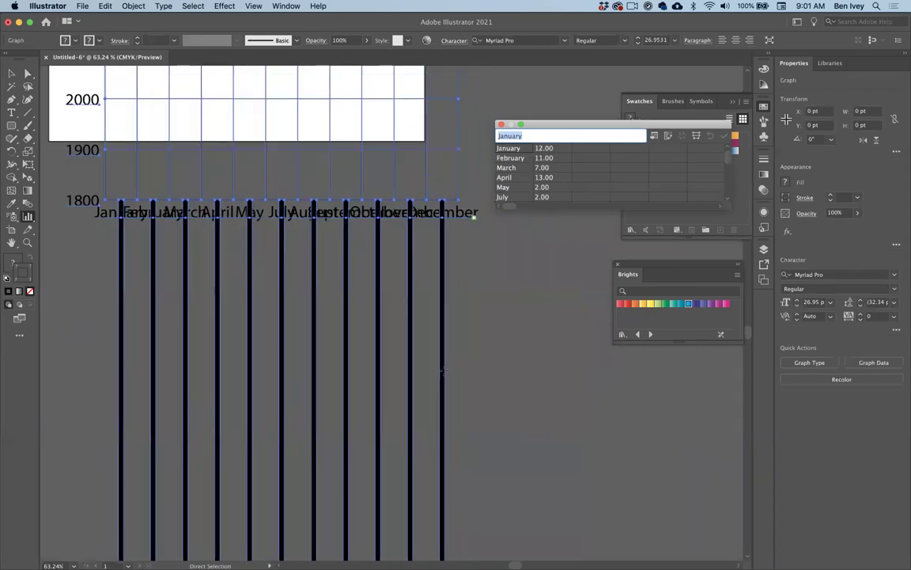
scroll(285, 351, "up", 12)
scroll(285, 351, "left", 4)
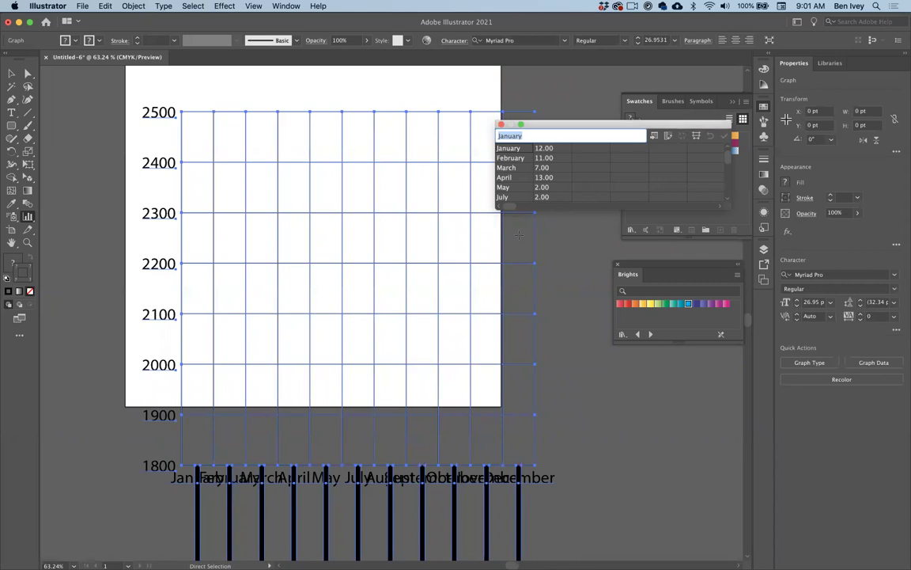
left_click(500, 125)
scroll(423, 395, "up", 3)
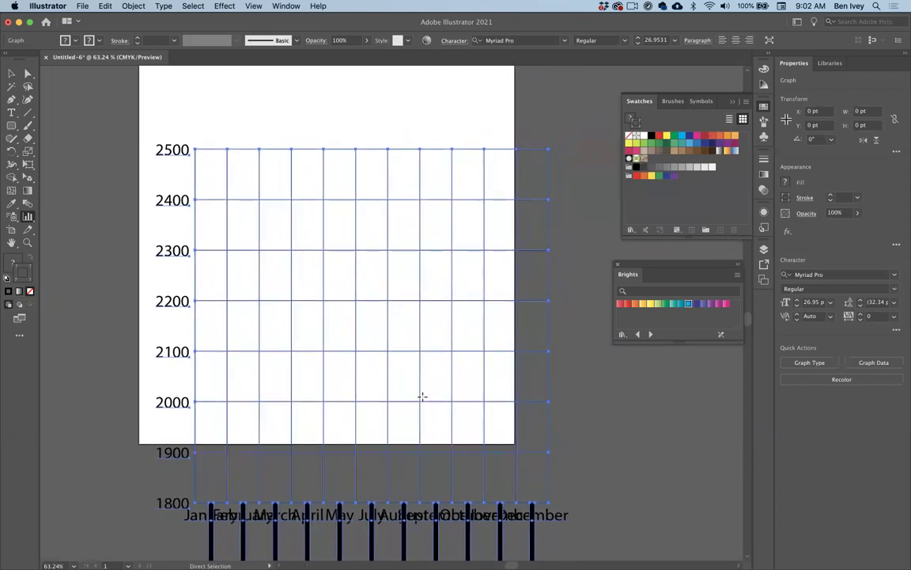
scroll(423, 396, "up", 2)
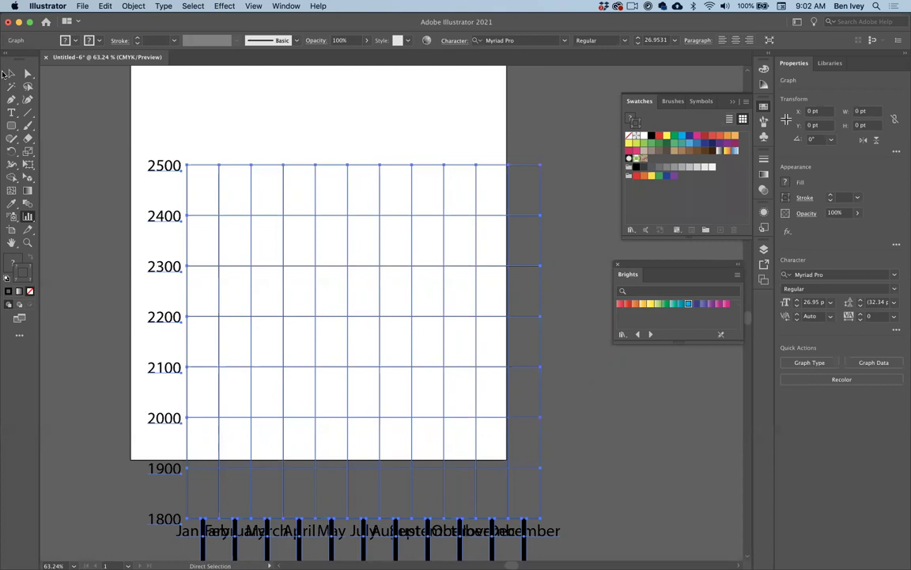
In the column graph's type settings, turn off Override Calculated Values for the value axis
left_click(11, 73)
left_click(179, 189)
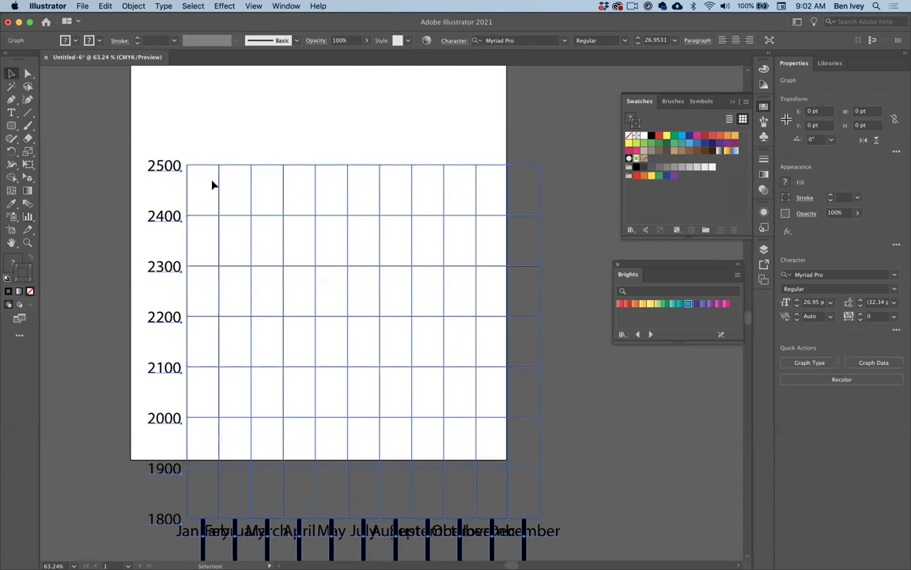
scroll(263, 323, "down", 10)
scroll(263, 322, "up", 8)
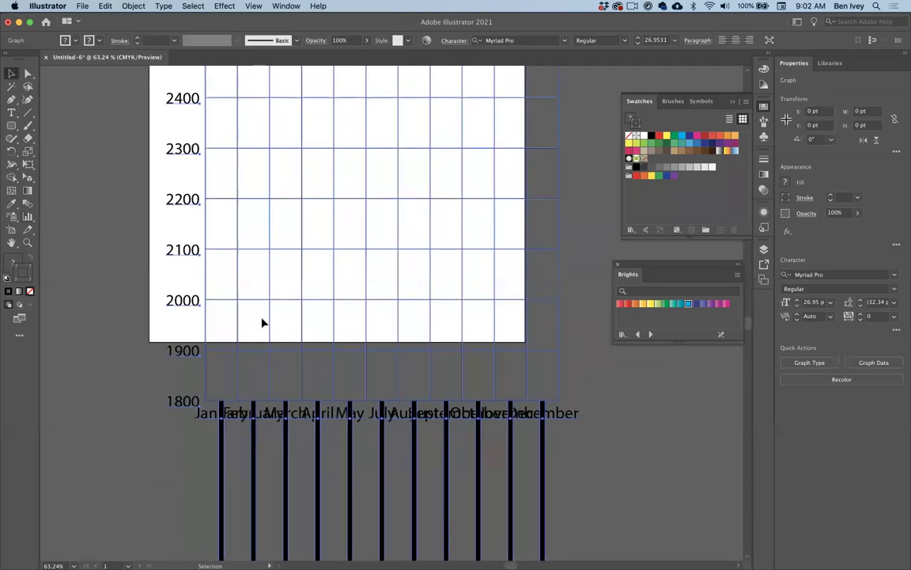
scroll(264, 323, "up", 1)
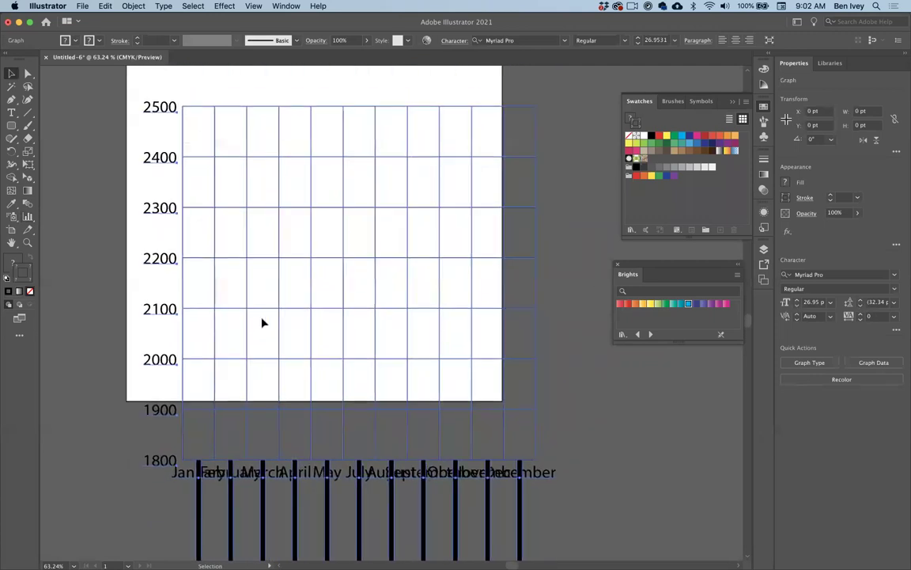
left_click(133, 7)
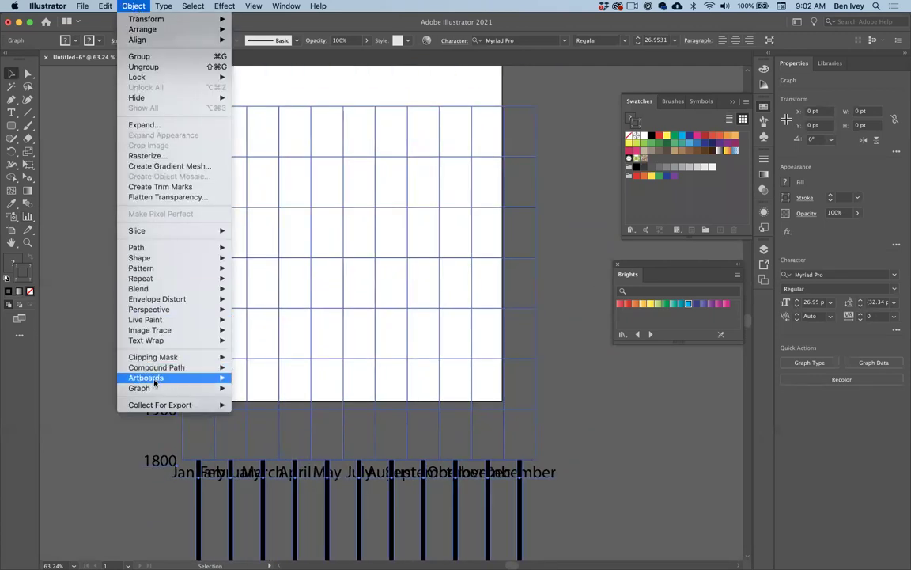
mouse_move(155, 387)
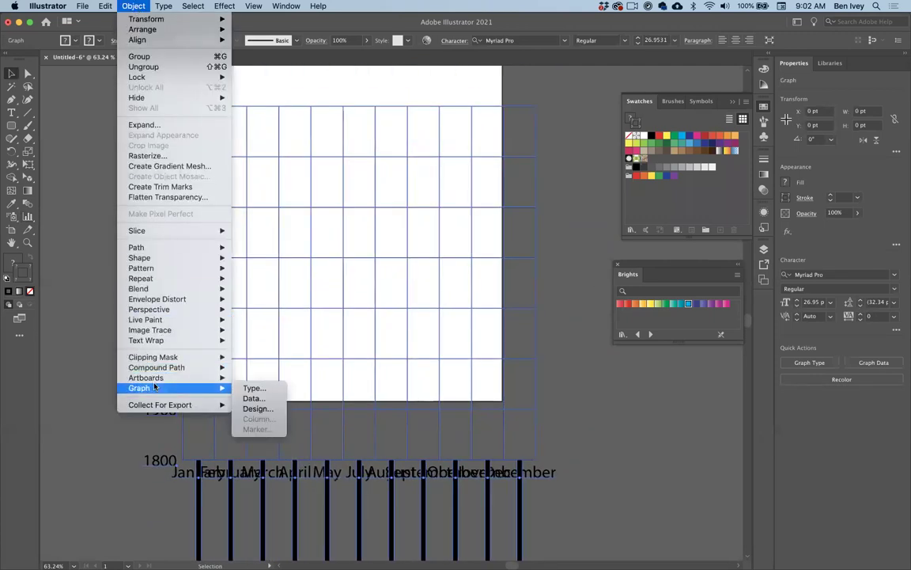
left_click(265, 393)
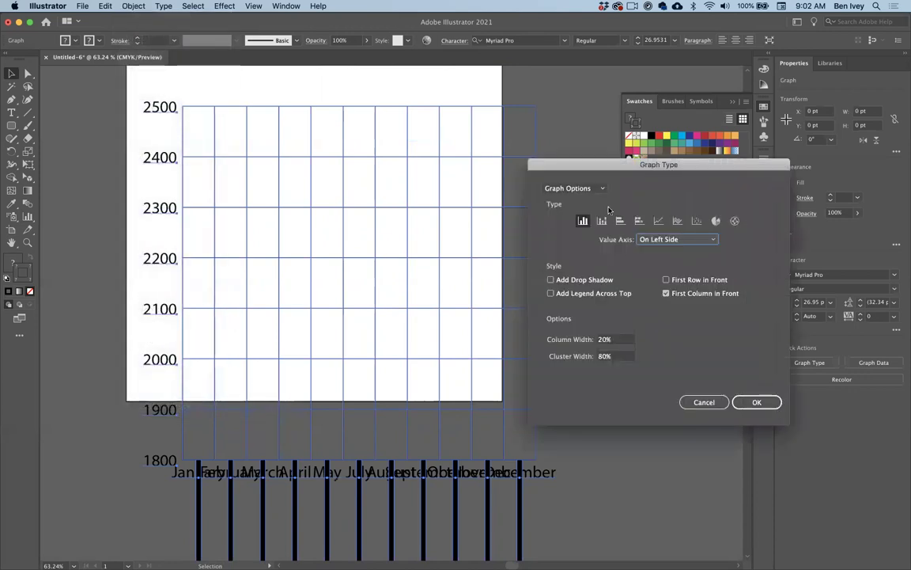
left_click_drag(617, 172, 594, 162)
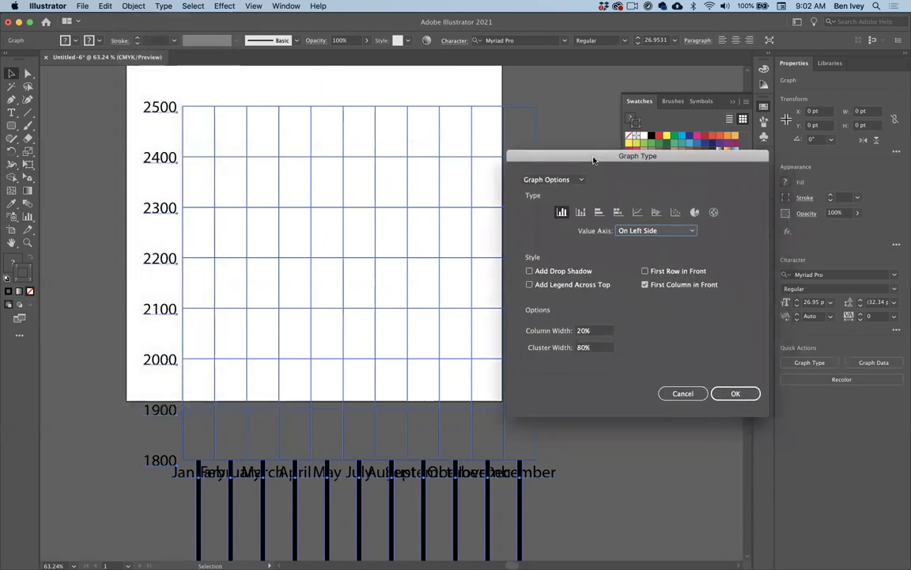
left_click(553, 178)
left_click(547, 203)
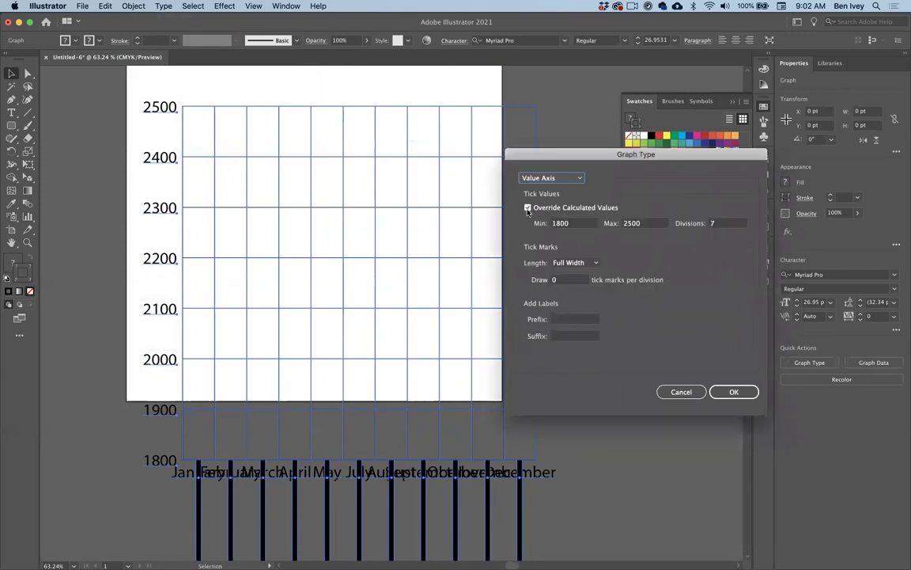
left_click(528, 208)
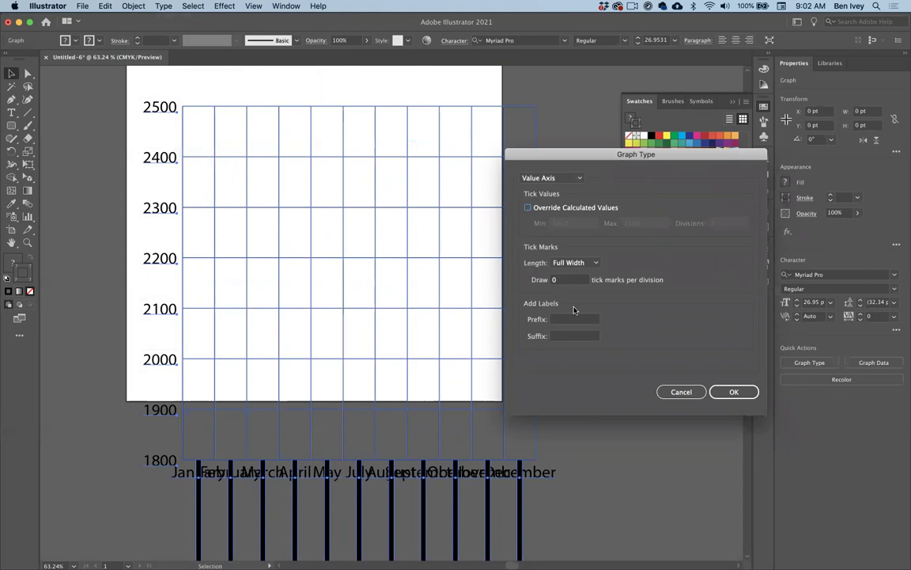
left_click(735, 391)
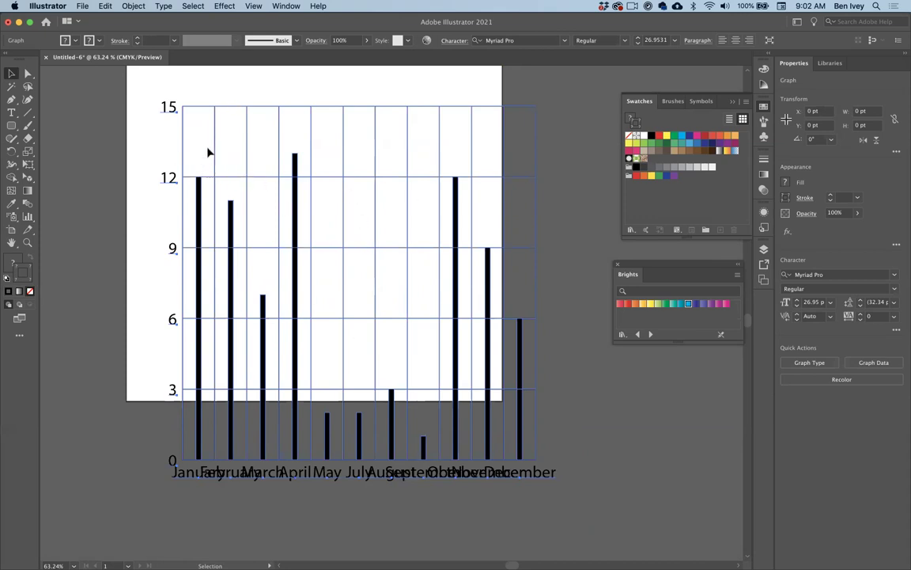
Try setting the value axis tick mark length to None, and undo that change
left_click(133, 6)
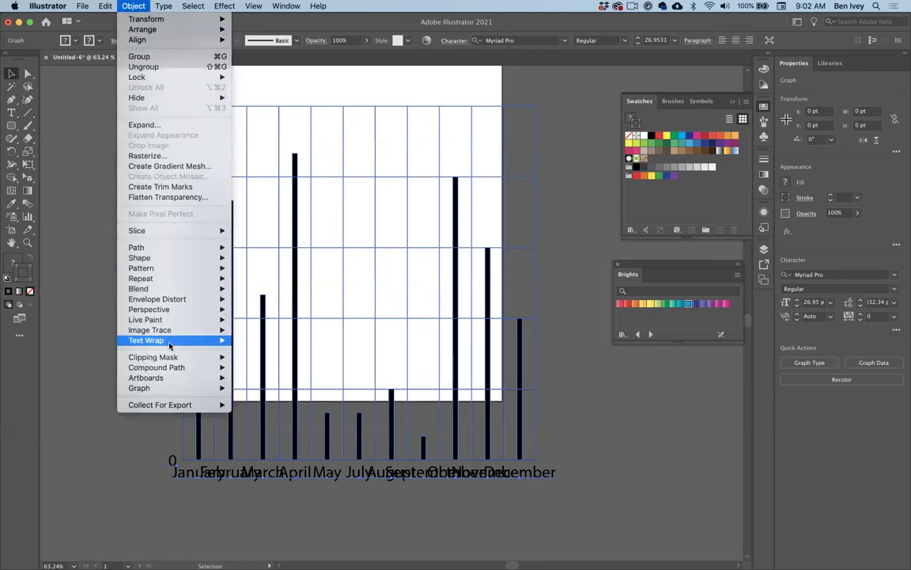
mouse_move(222, 388)
left_click(267, 390)
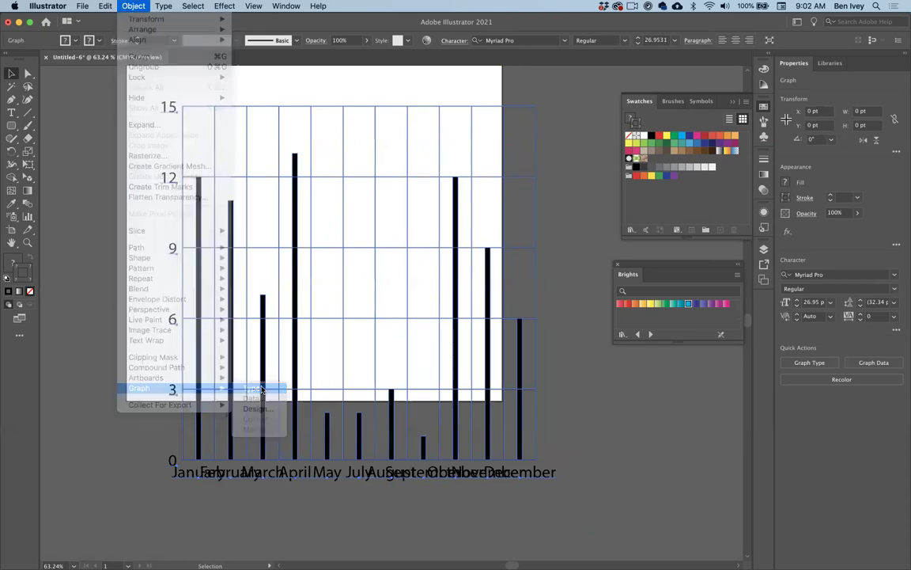
left_click(551, 178)
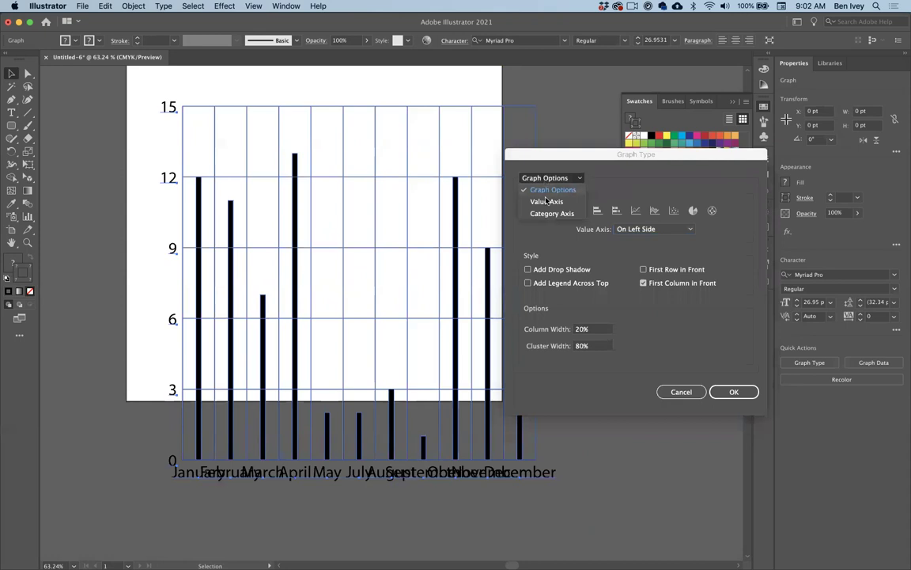
left_click(546, 199)
left_click(565, 261)
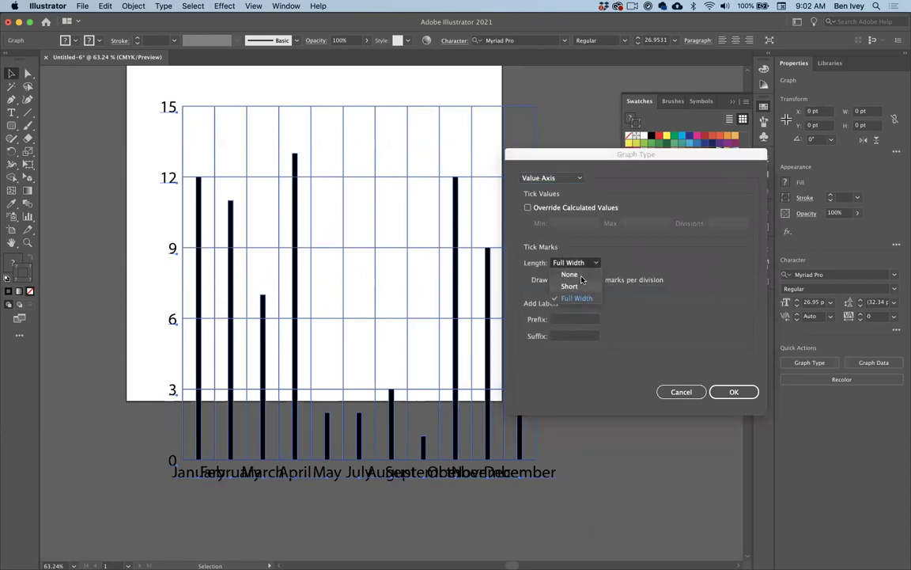
left_click(569, 273)
left_click(734, 391)
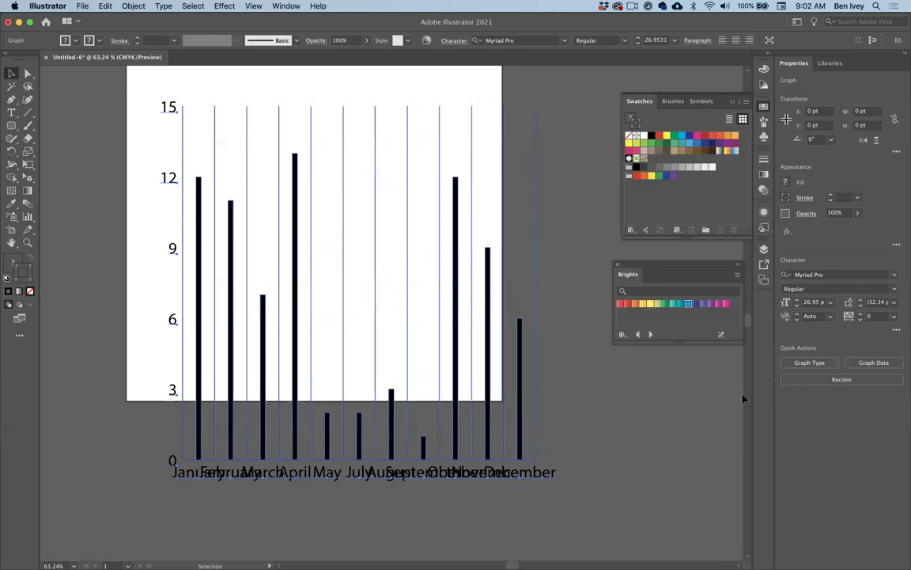
left_click(633, 410)
key("super+a")
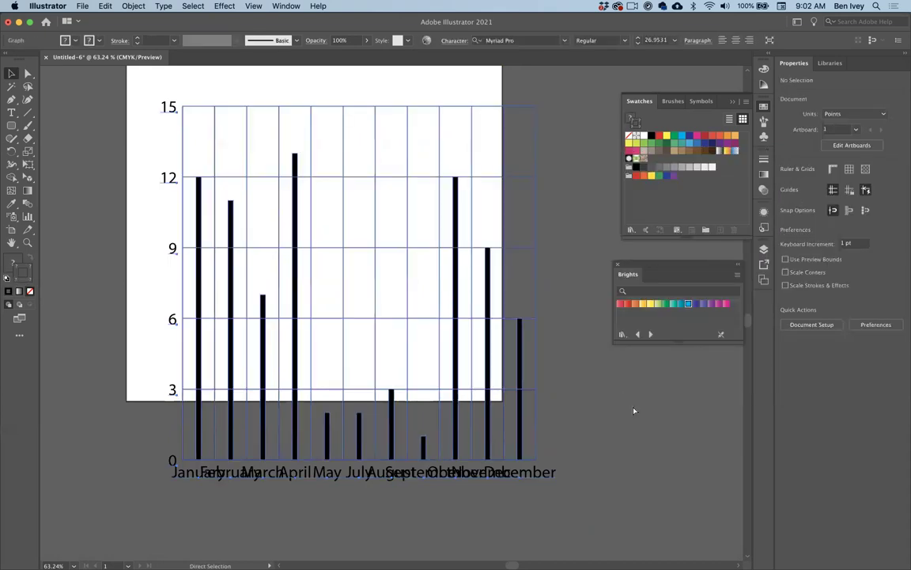
Remove the graph's vertical lines by setting the category axis tick mark length to None, and deselect the graph
left_click(133, 5)
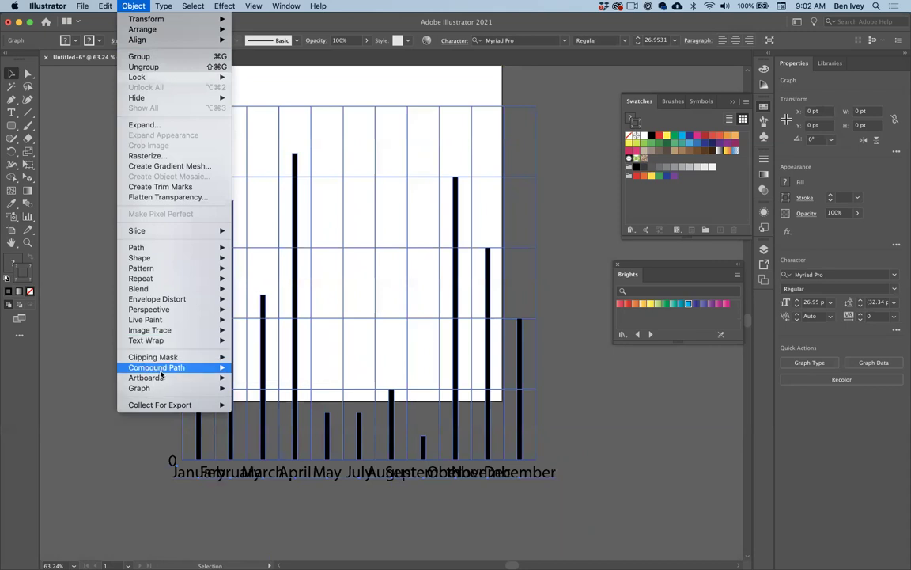
mouse_move(159, 388)
left_click(251, 389)
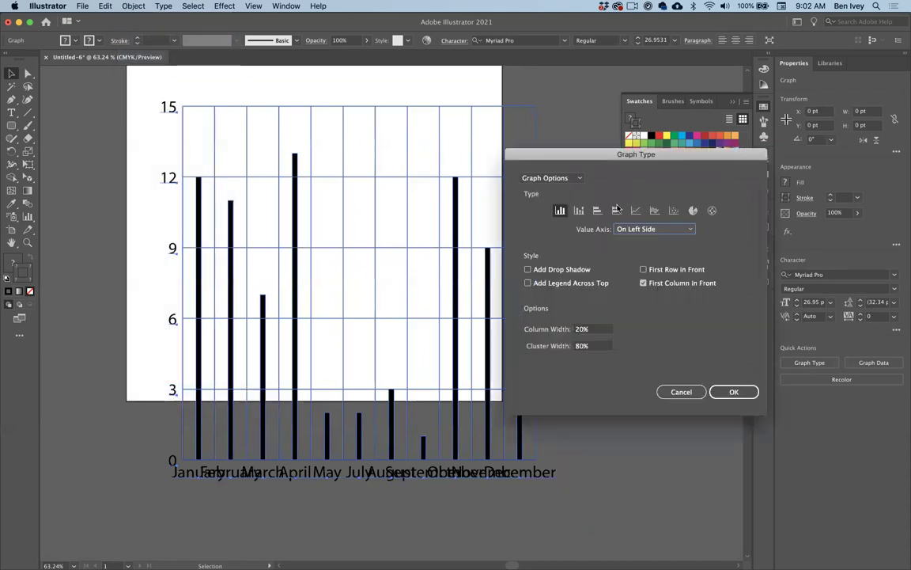
left_click(559, 179)
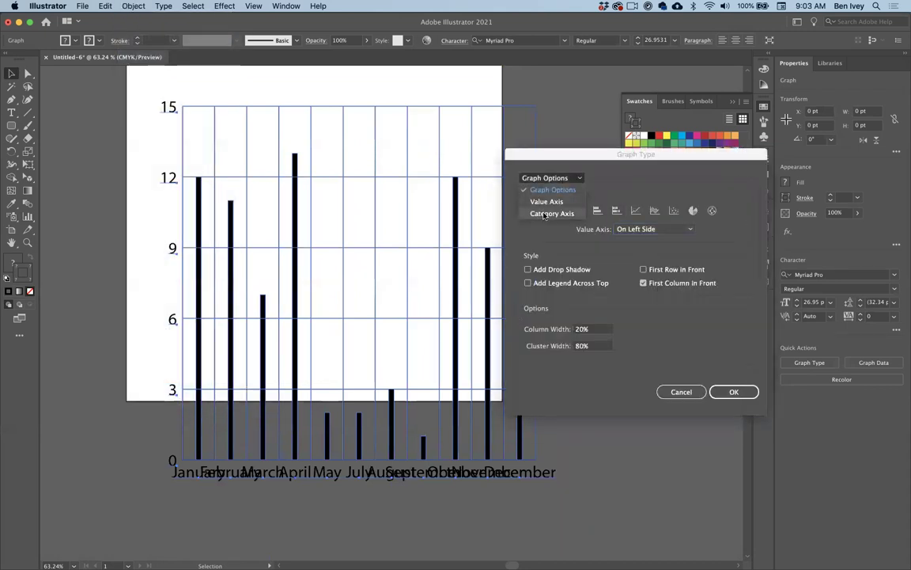
left_click(545, 214)
left_click(561, 208)
left_click(567, 218)
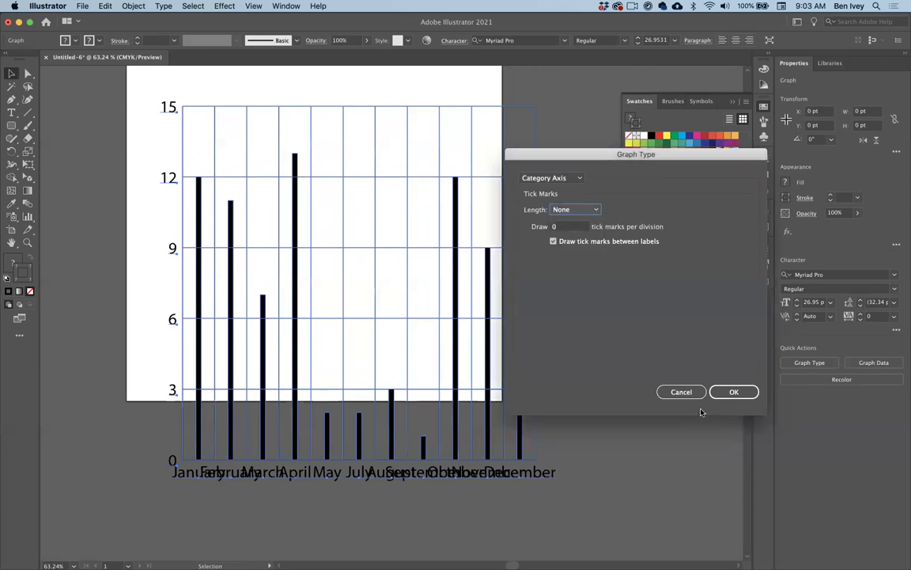
left_click(732, 389)
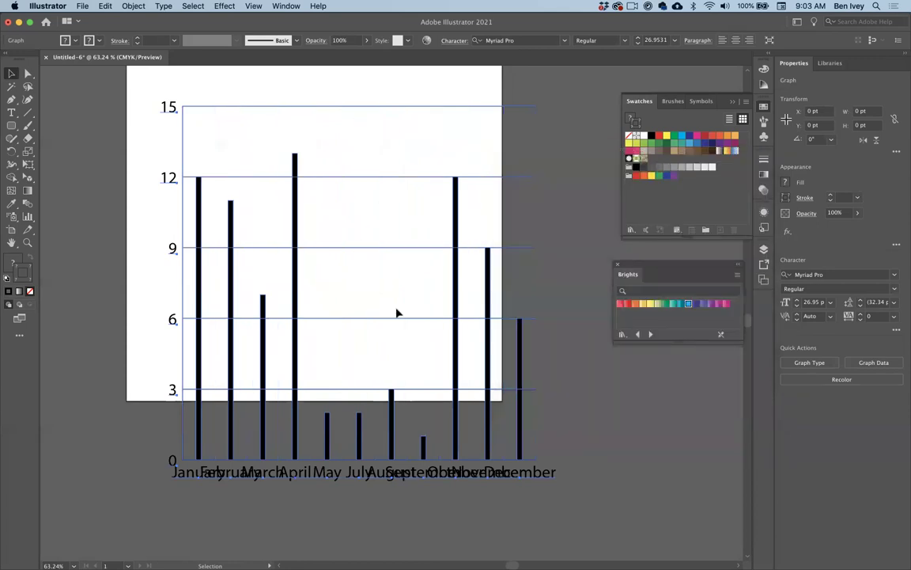
scroll(514, 371, "right", 1)
left_click(515, 370)
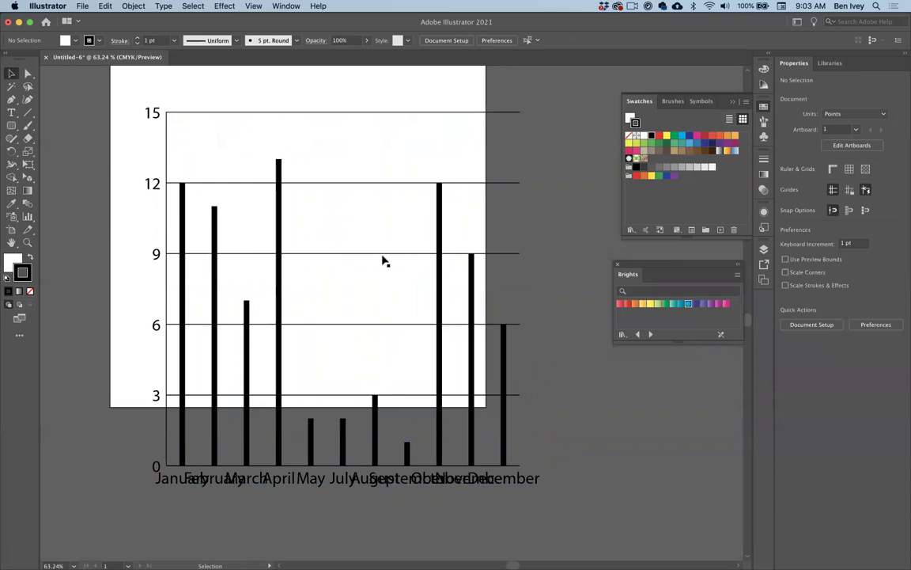
Move the column graph onto the artboard and scale it so that it fits inside the page
left_click(275, 221)
left_click_drag(240, 187, 205, 125)
left_click(28, 150)
left_click_drag(113, 100, 169, 151)
scroll(250, 150, "up", 5)
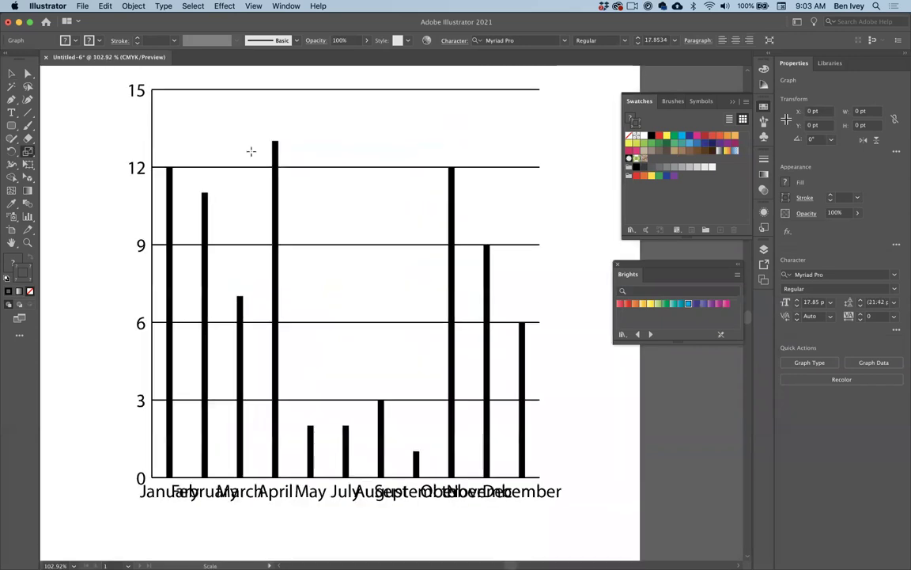
Stagger the month labels under the graph in two rows, lowering January, March, May, August, October and December
left_click(28, 73)
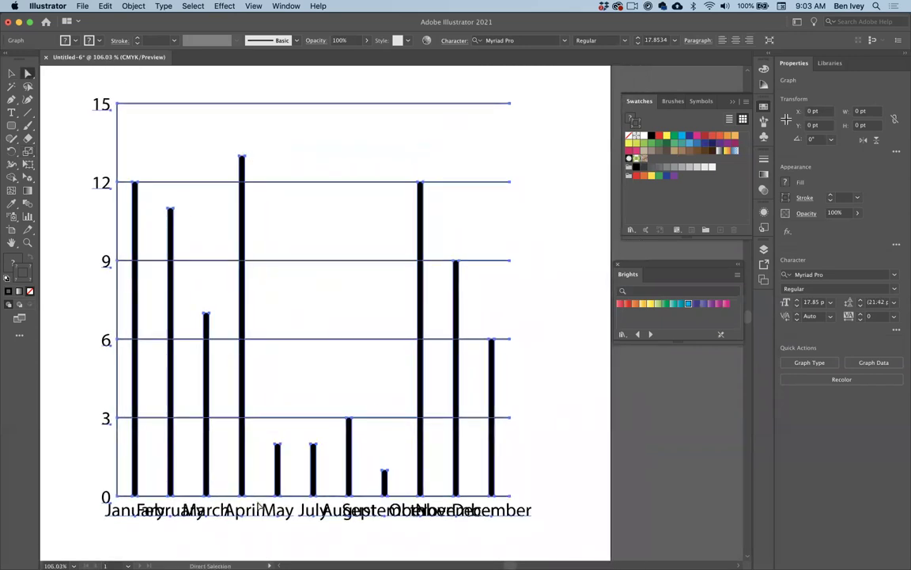
left_click(203, 531)
scroll(204, 531, "down", 2)
left_click_drag(152, 471, 206, 492)
key("super+z")
left_click_drag(272, 468, 272, 494)
left_click_drag(331, 468, 331, 501)
left_click_drag(410, 474, 424, 501)
key("super+z")
left_click_drag(492, 474, 491, 502)
Select all the month labels and set their font size to 14 pt
left_click_drag(122, 472, 114, 467)
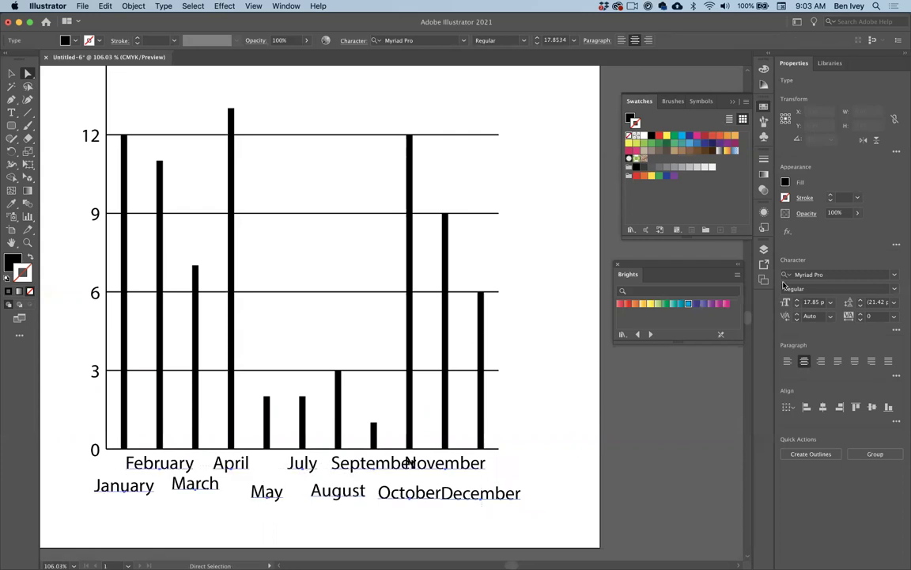
left_click(798, 306)
left_click(798, 306)
left_click(798, 306)
left_click(799, 307)
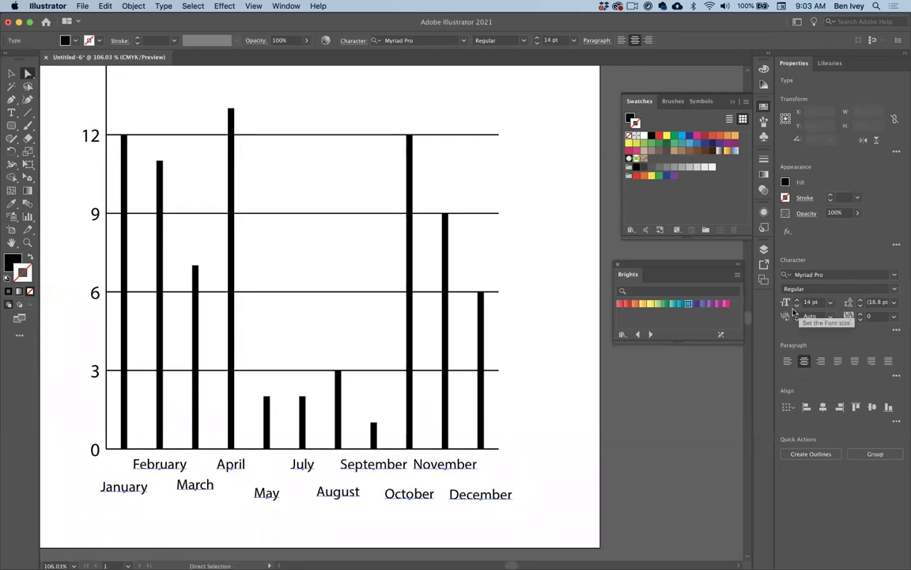
Lower the March label slightly to line it up better with the other labels in the second row
left_click(157, 513)
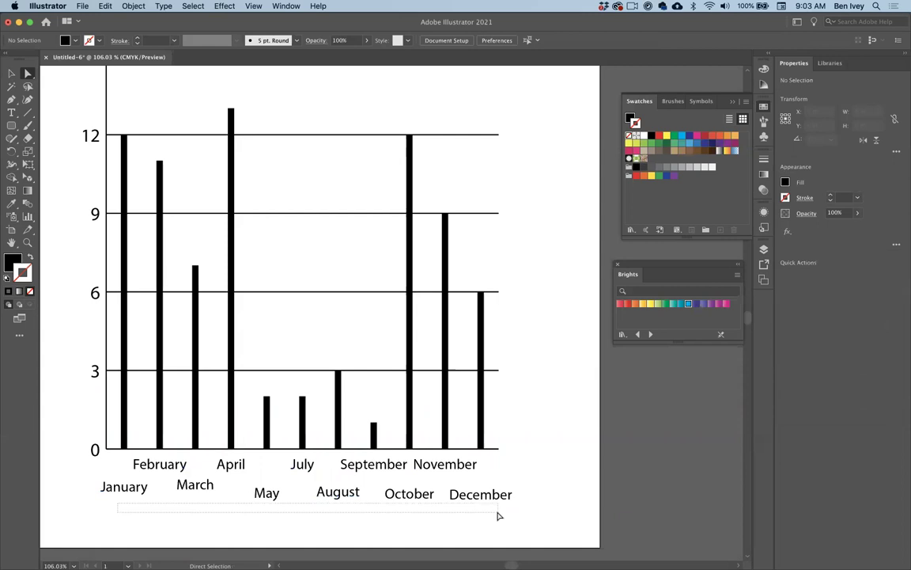
left_click(499, 486)
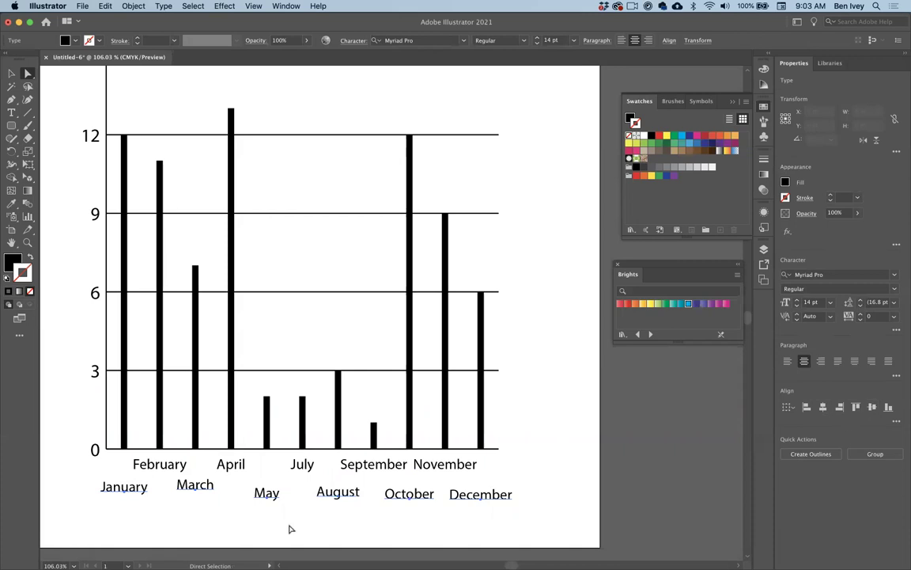
left_click(261, 524)
left_click_drag(191, 497, 134, 499)
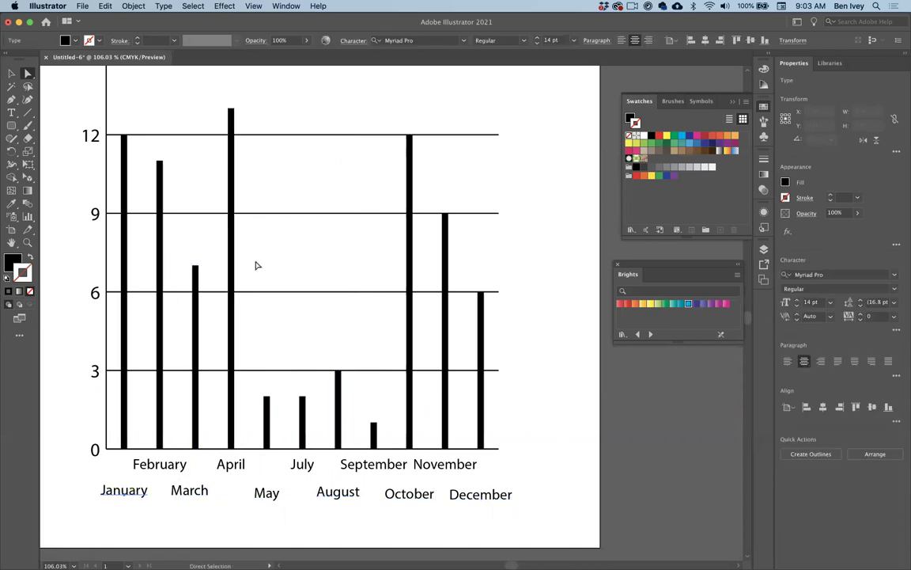
Draw a tall, narrow rectangle about 13 pt wide and 116 pt high on the empty canvas beside the artboard
scroll(255, 265, "up", 2)
scroll(256, 264, "right", 2)
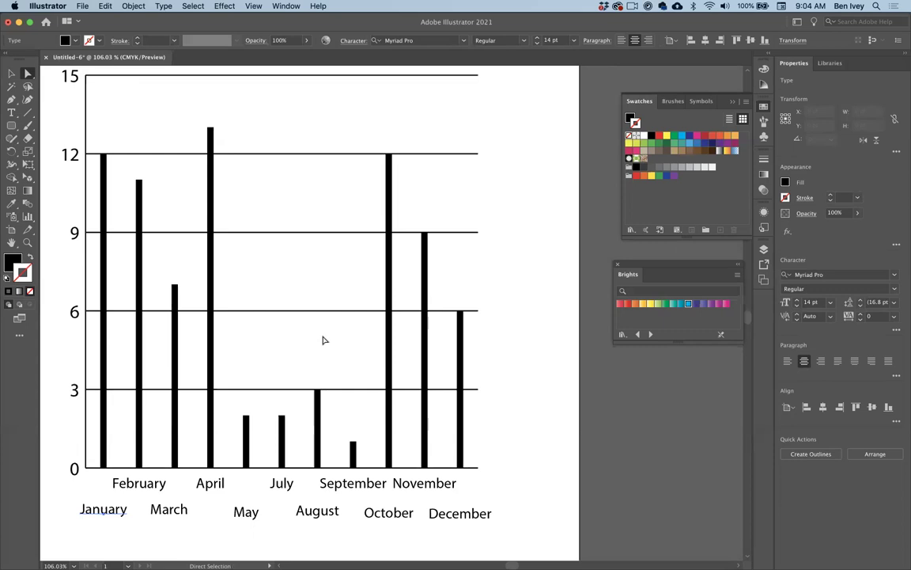
scroll(323, 340, "down", 2)
scroll(323, 338, "right", 5)
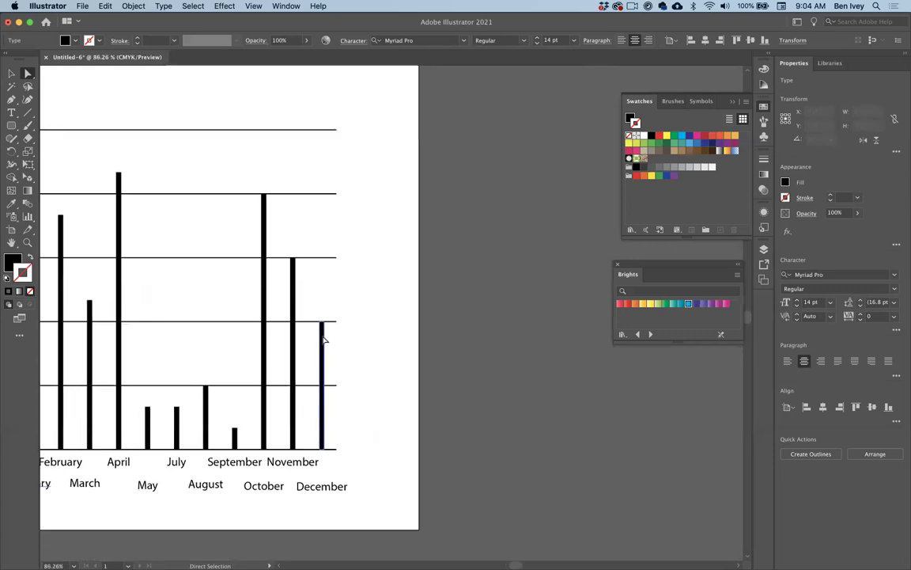
scroll(377, 305, "right", 4)
left_click(377, 305)
left_click(11, 126)
left_click_drag(11, 128, 47, 125)
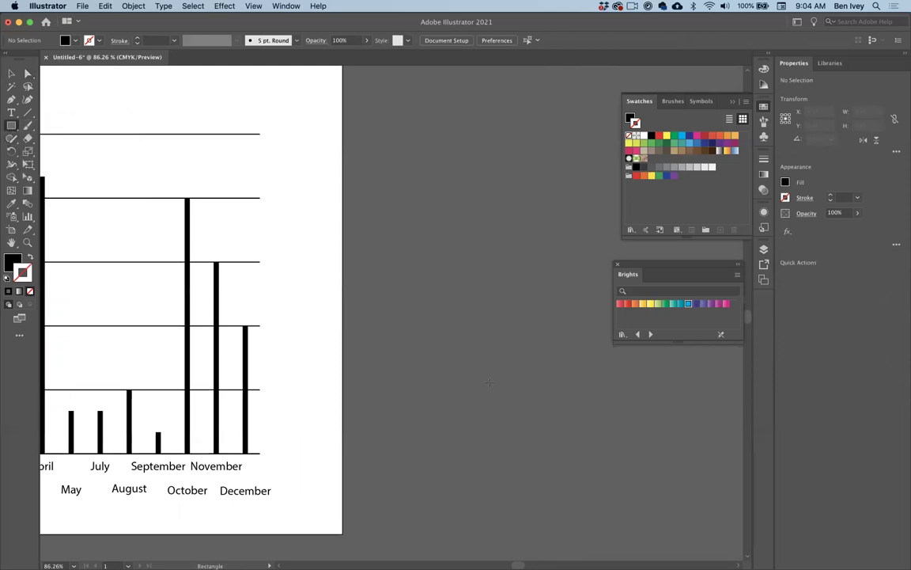
scroll(170, 420, "up", 3)
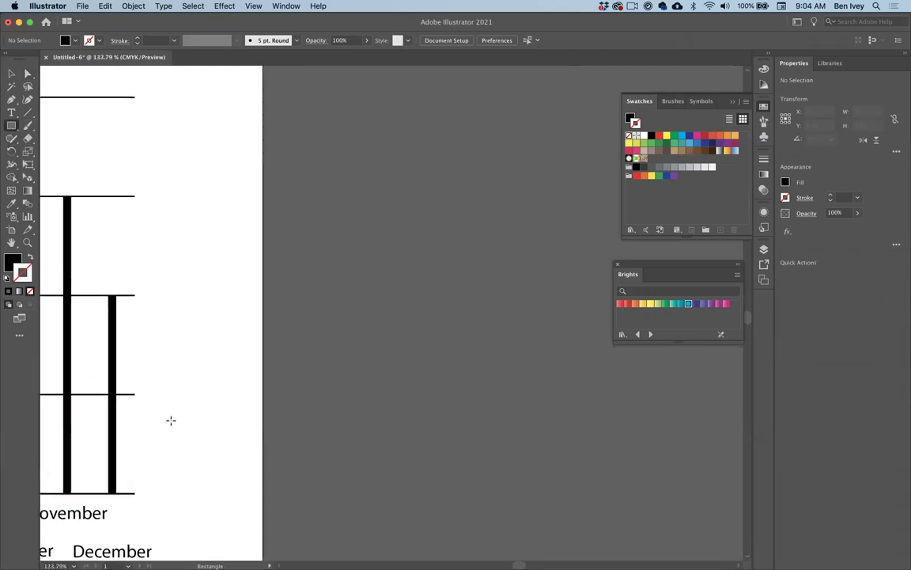
mouse_move(382, 299)
left_mouse_down()
mouse_move(466, 378)
mouse_move(407, 428)
mouse_move(400, 449)
left_mouse_up()
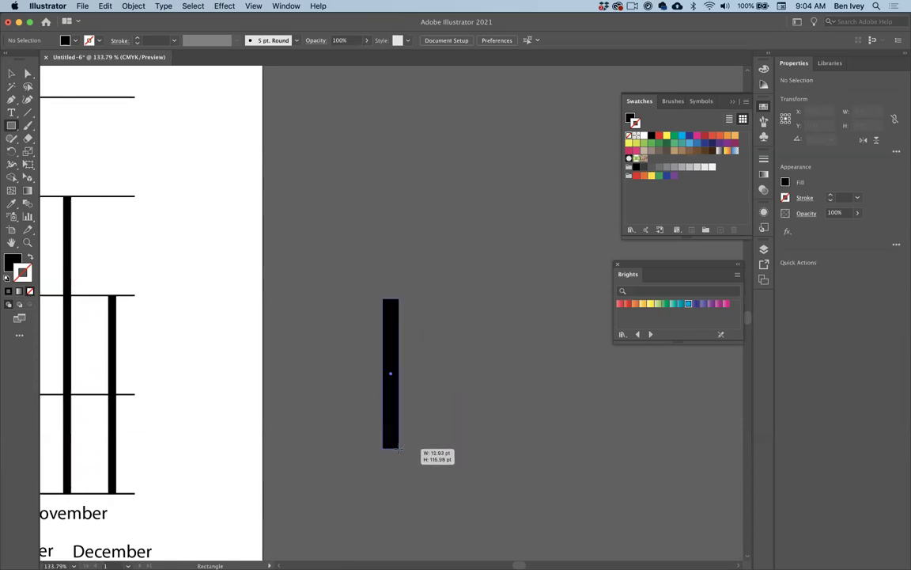
Fill the rectangle with light brown and remove its stroke to form the matchstick
left_click(673, 149)
key("shift+x")
key("x")
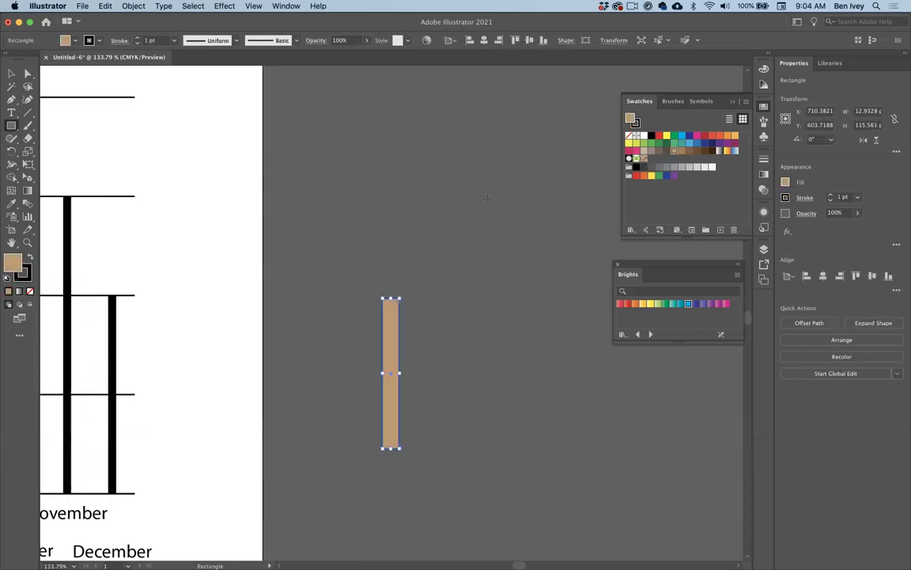
key("slash")
Draw a dark red ellipse about 35 pt wide over the stick's upper end and taper it downward into a match head
key("super+shift+a")
left_click(711, 138)
left_click(703, 136)
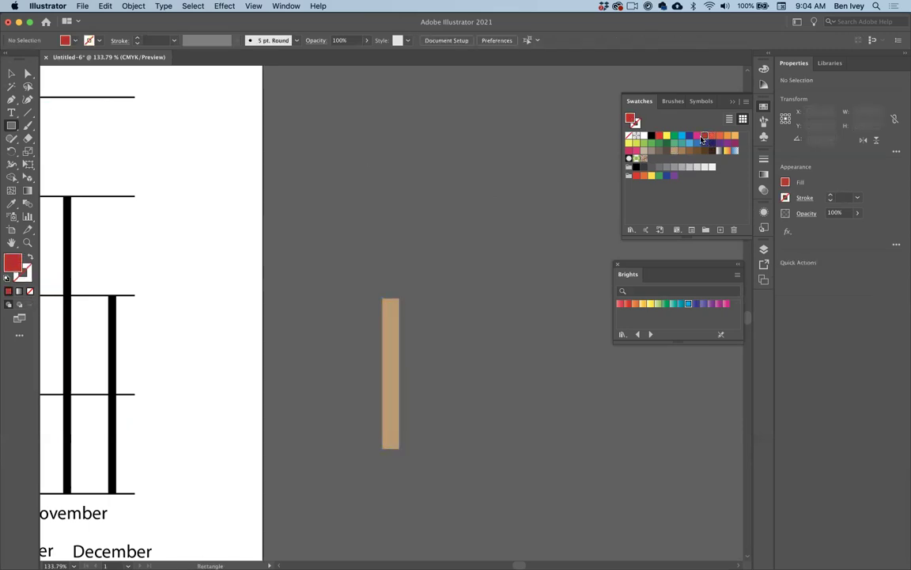
left_click_drag(10, 128, 60, 150)
left_click_drag(367, 243, 390, 302)
key("a")
left_click(434, 330)
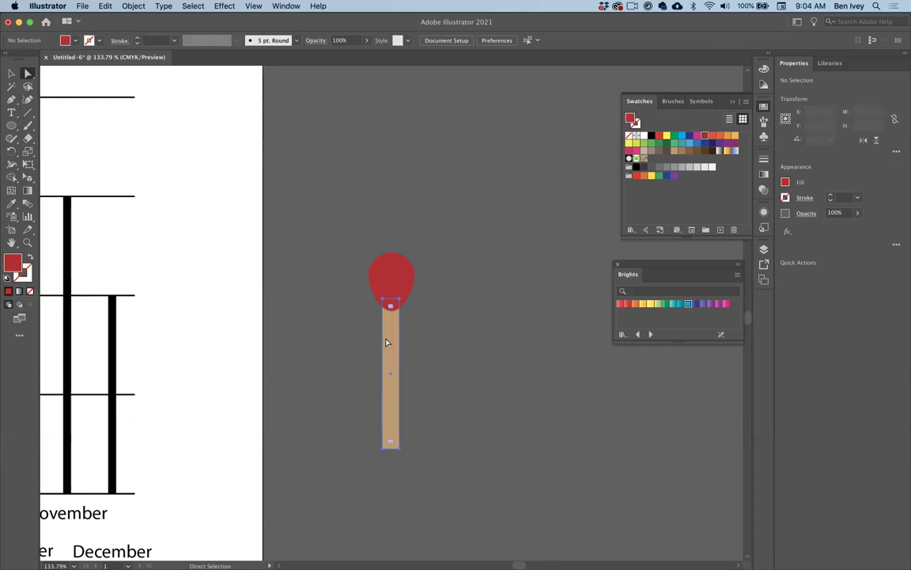
Duplicate the stick in place, narrow the copy to about 3.5 pt along the right edge and fill it with darker brown
left_click(387, 344)
left_click(11, 73)
scroll(426, 384, "up", 3)
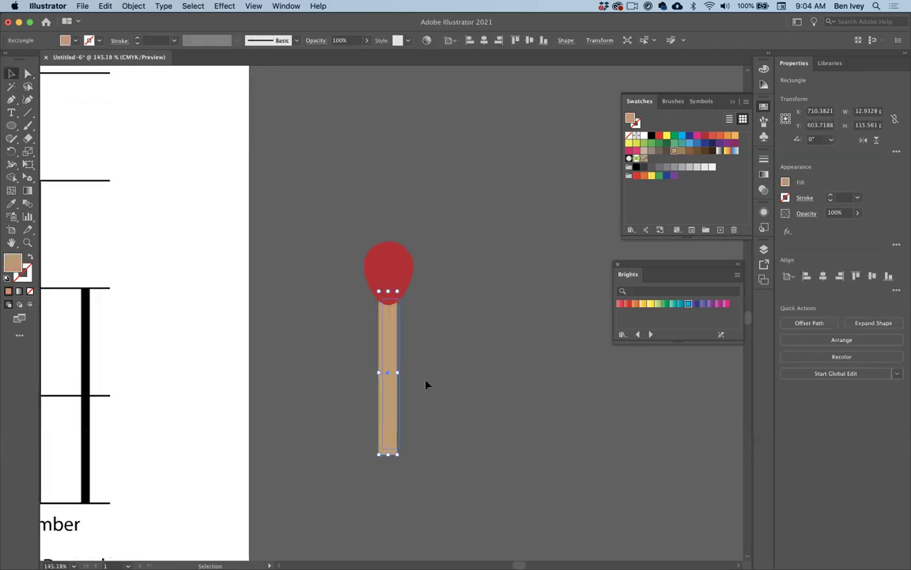
key("a")
key("v")
left_click_drag(352, 368, 373, 368)
left_click(690, 152)
left_click(463, 339)
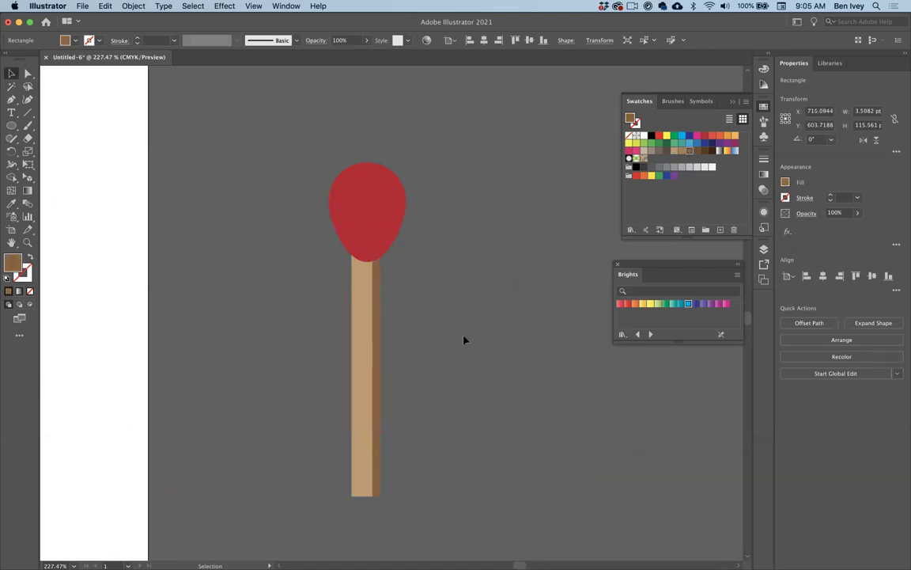
Draw a circle about 9 pt across on the match head and fill it with light orange
scroll(463, 349, "down", 3)
left_click(409, 266)
left_click(439, 291)
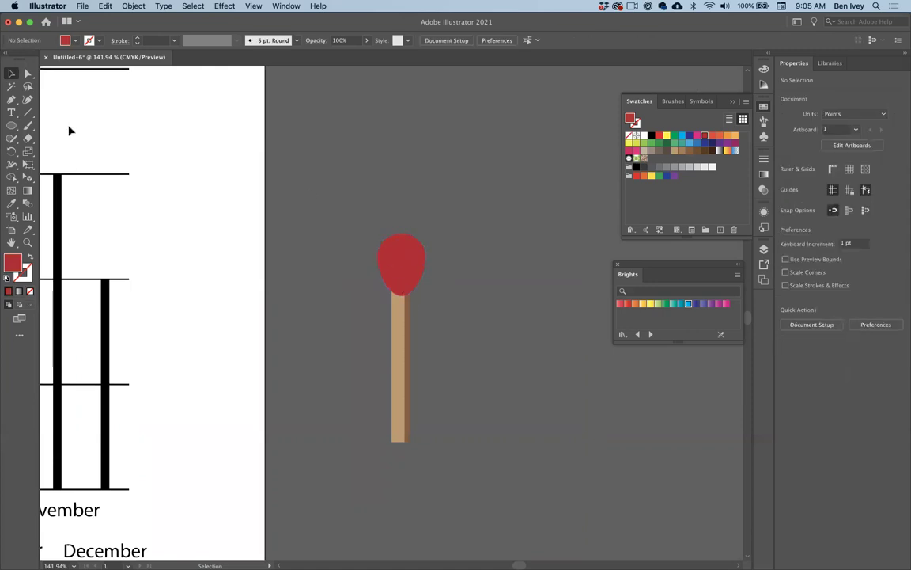
left_click(11, 125)
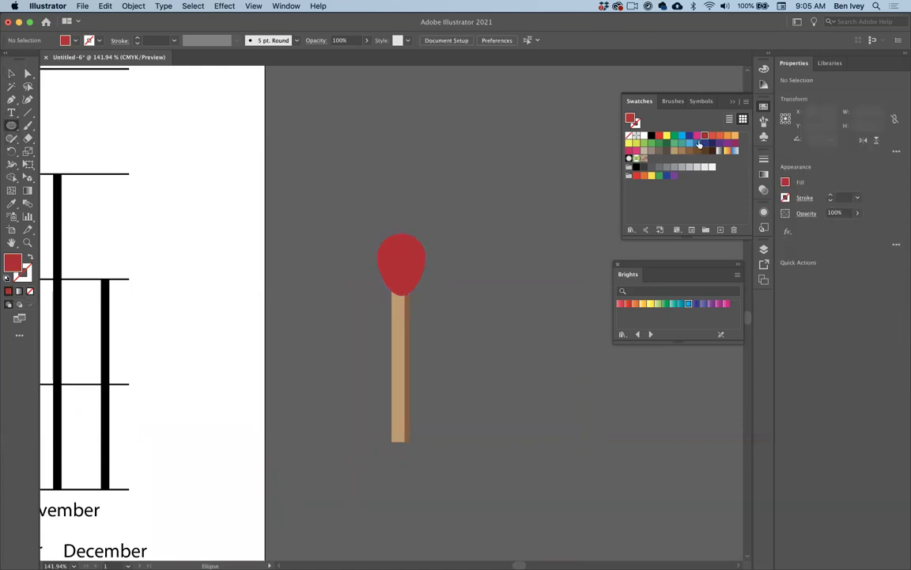
mouse_move(389, 248)
left_mouse_down()
mouse_move(407, 249)
mouse_move(402, 258)
left_mouse_up()
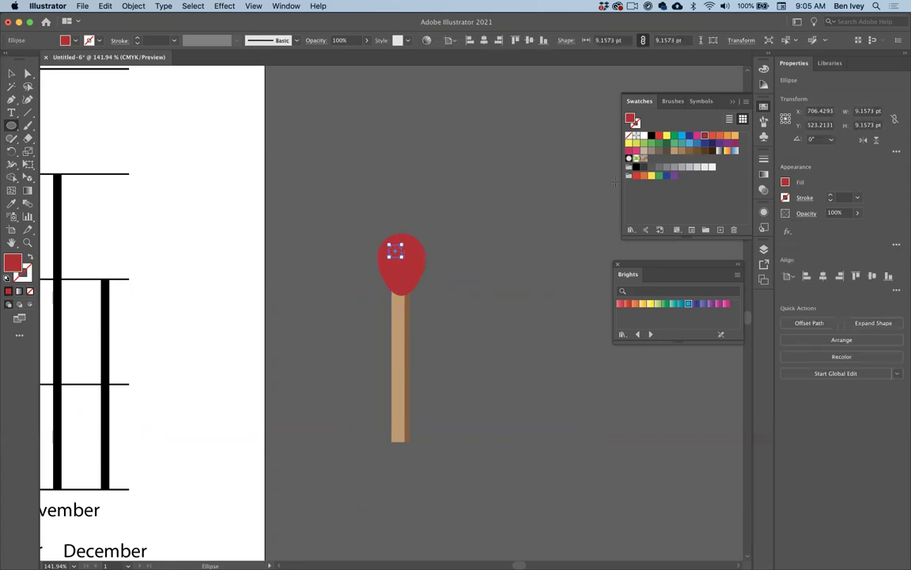
left_click(659, 135)
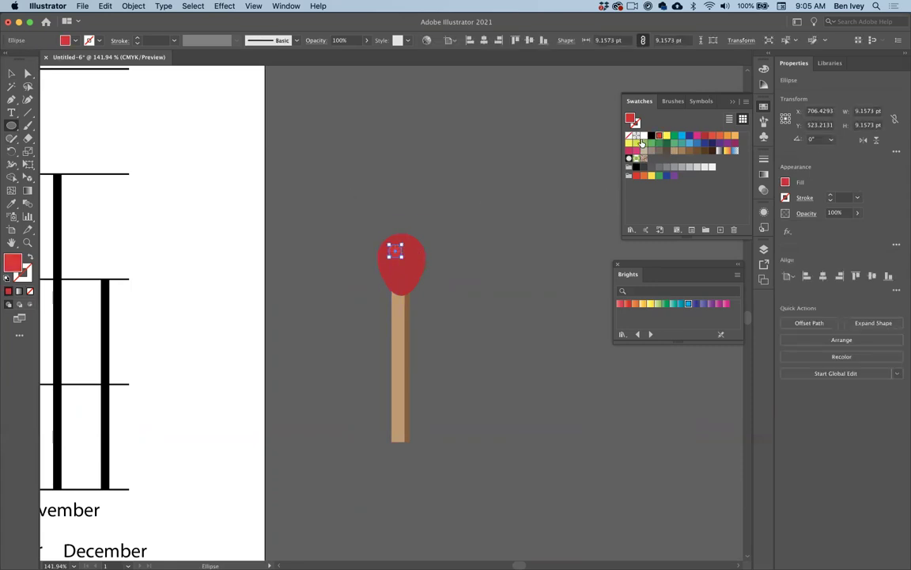
left_click(734, 135)
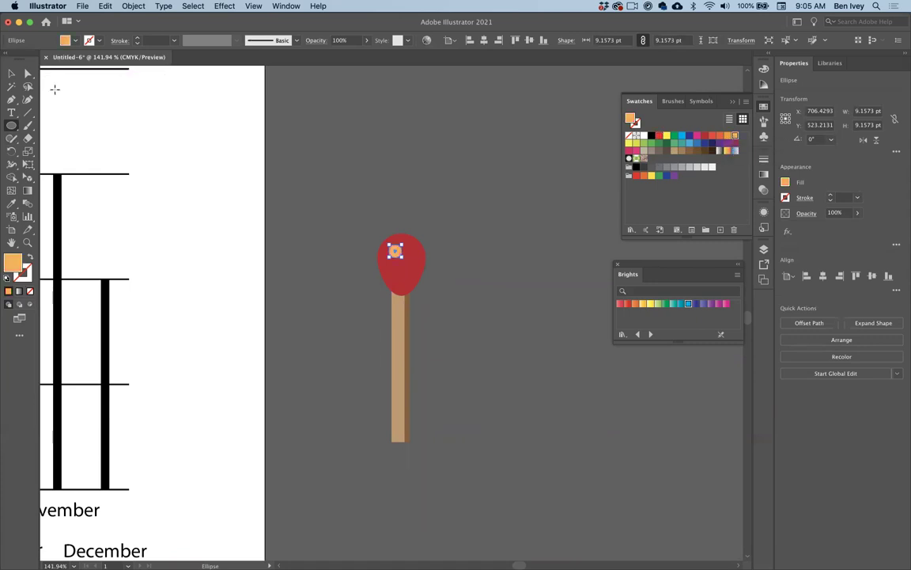
Position the orange highlight circle near the upper left edge of the match head
left_click(10, 75)
left_click(372, 206)
left_click_drag(393, 253, 395, 249)
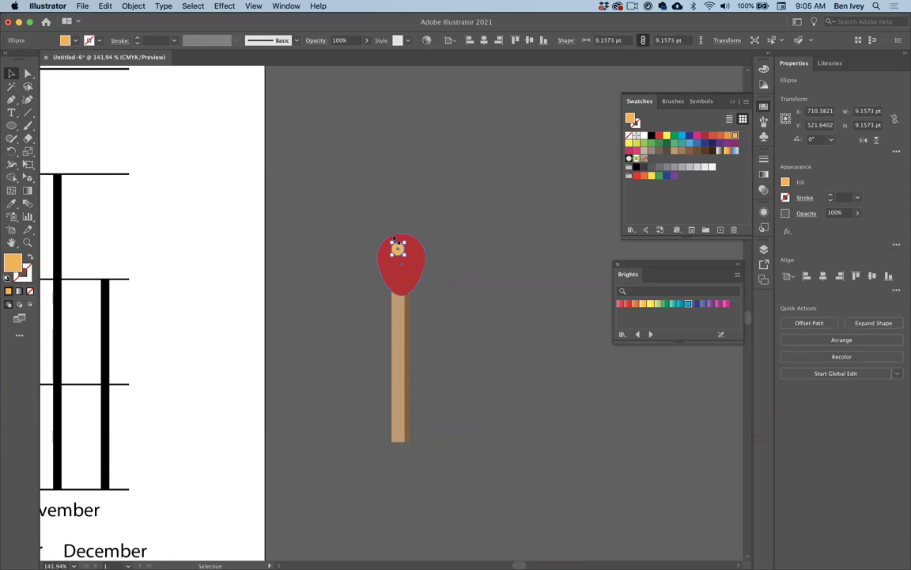
key("Left")
key("Left")
key("Left")
key("Left")
key("Left")
key("Left")
left_click(309, 277)
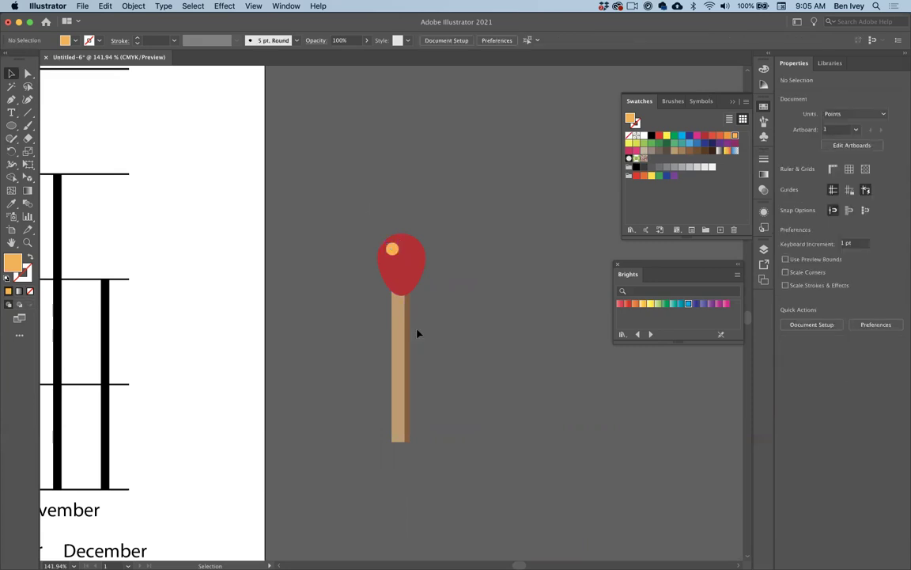
Group all the match shapes and shift the grouped match slightly down and to the left
key("super+a")
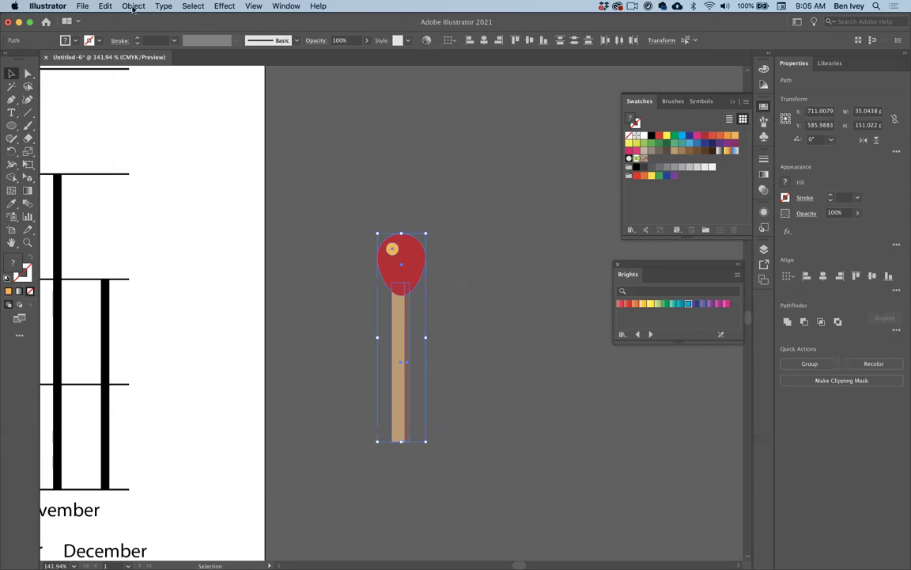
left_click(133, 6)
left_click(139, 56)
left_click(356, 213)
left_click_drag(381, 254, 339, 258)
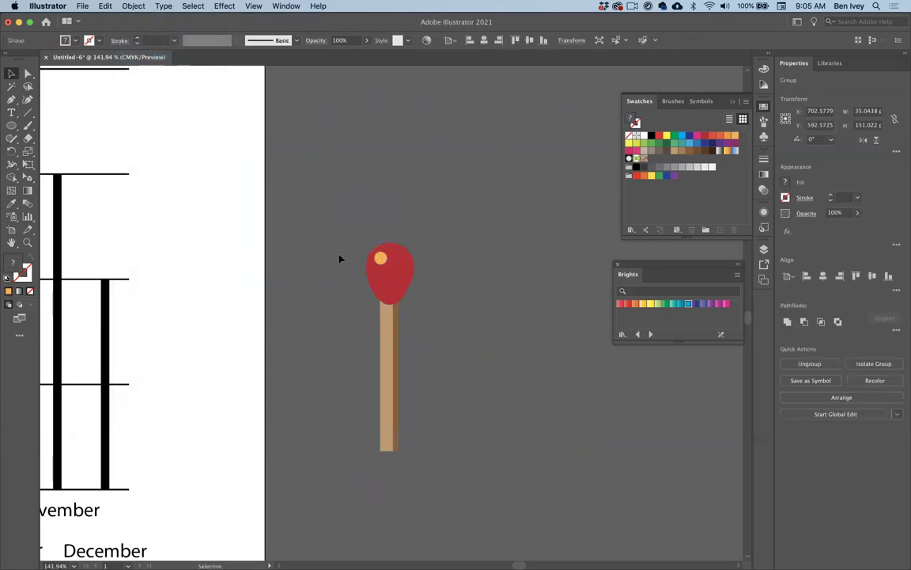
left_click(339, 258)
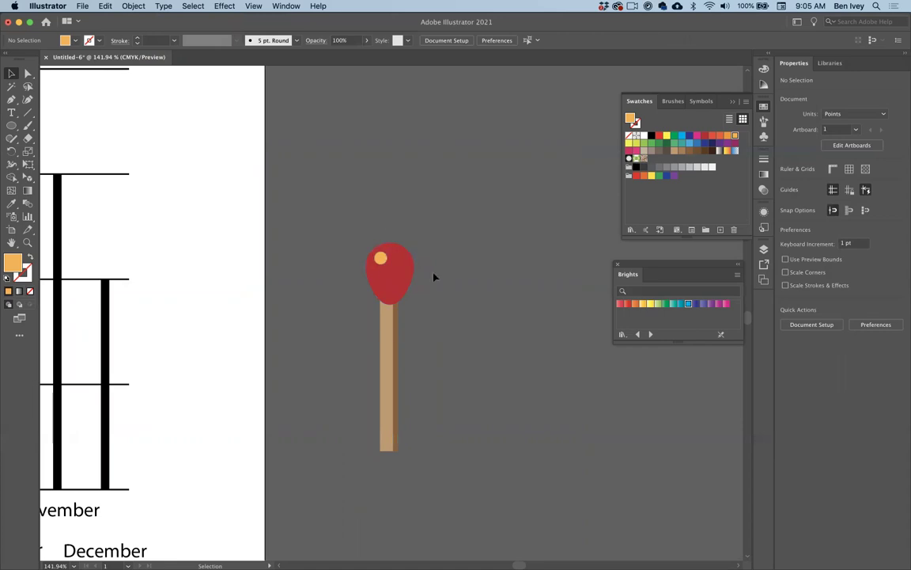
Draw a horizontal line about 60 pt long with no fill or stroke across the stick, just below the match head
left_click(28, 112)
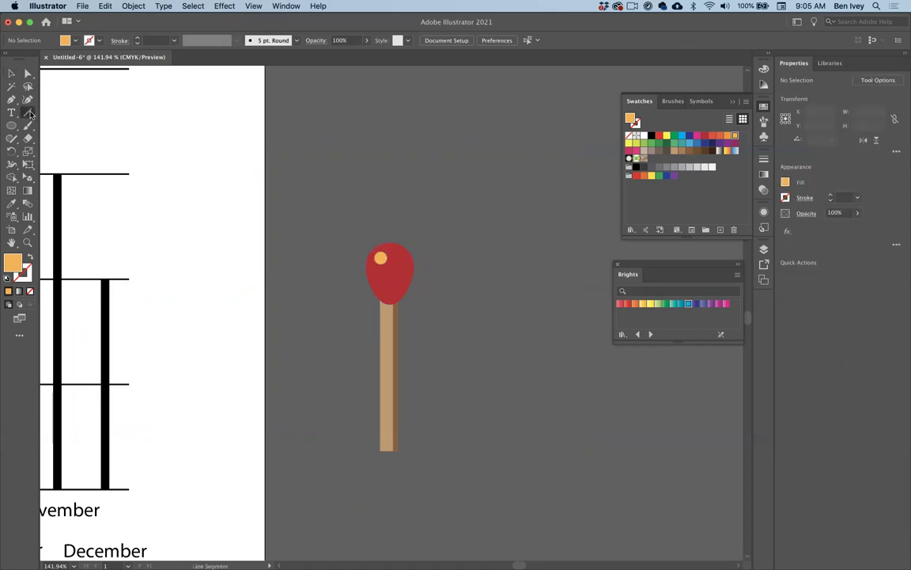
left_click(54, 113)
left_click(31, 291)
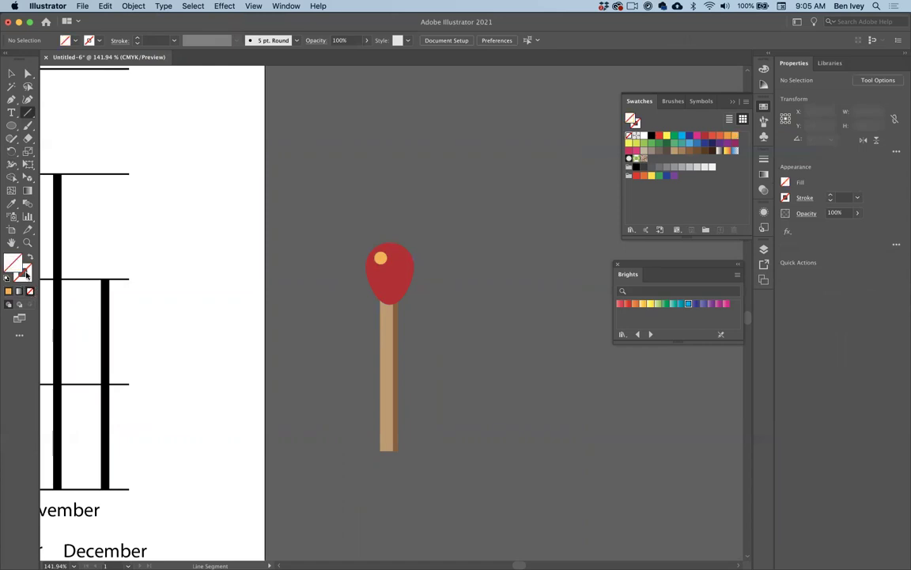
left_click_drag(387, 261, 431, 311)
scroll(430, 311, "up", 4)
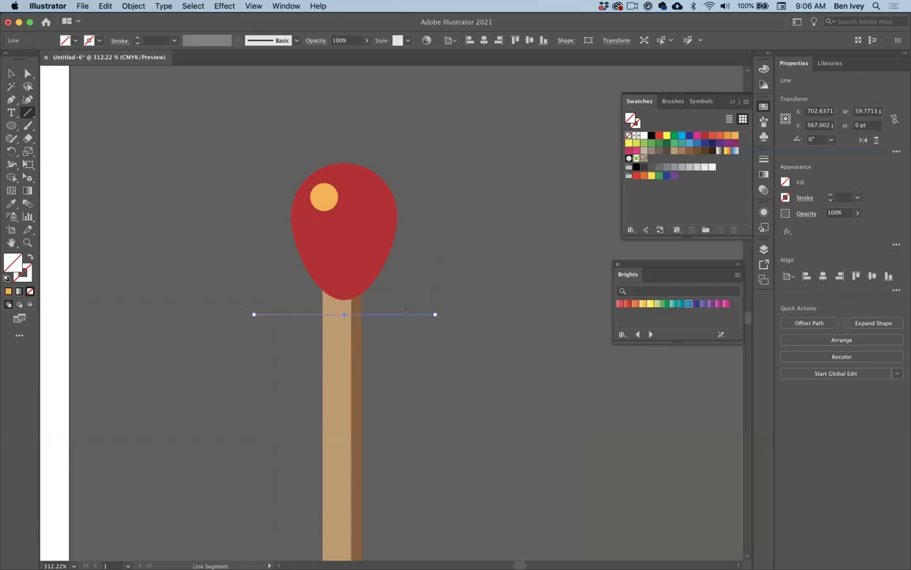
scroll(354, 338, "down", 2)
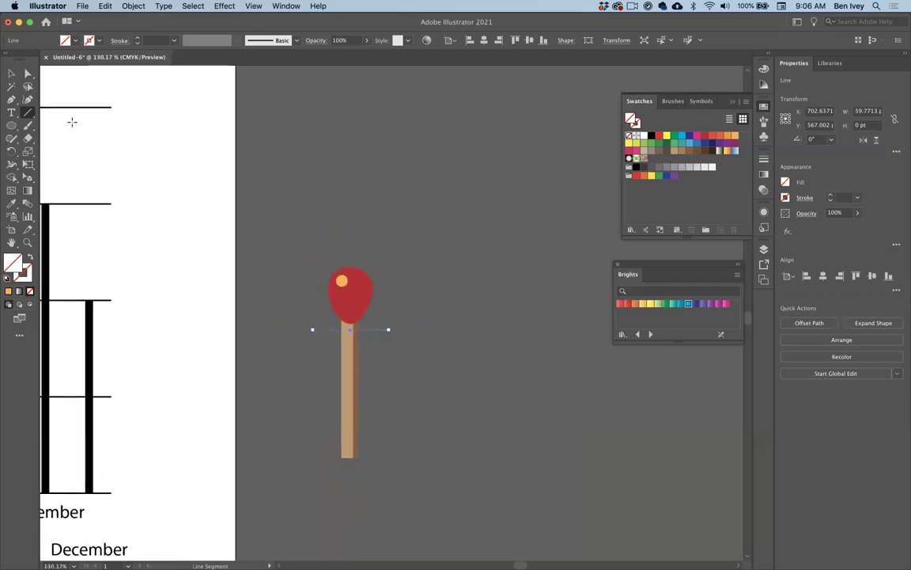
Create a new graph design from the match illustration together with its invisible horizontal line
left_click(11, 72)
left_click(261, 248)
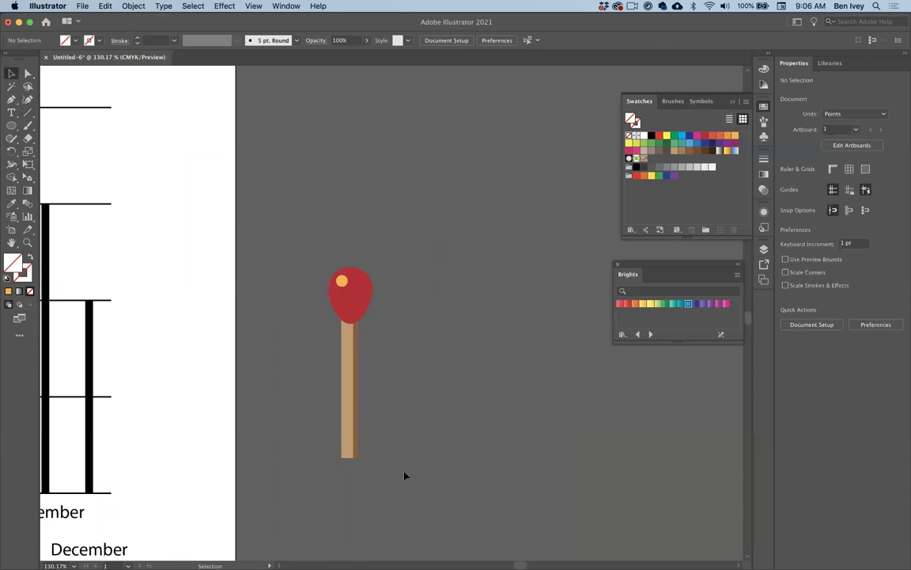
left_click_drag(405, 476, 281, 242)
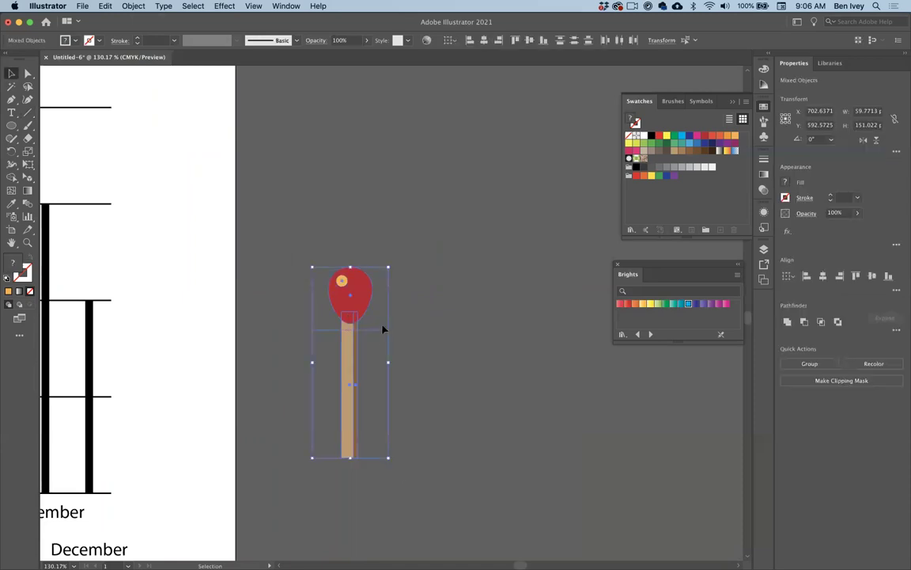
left_click(134, 6)
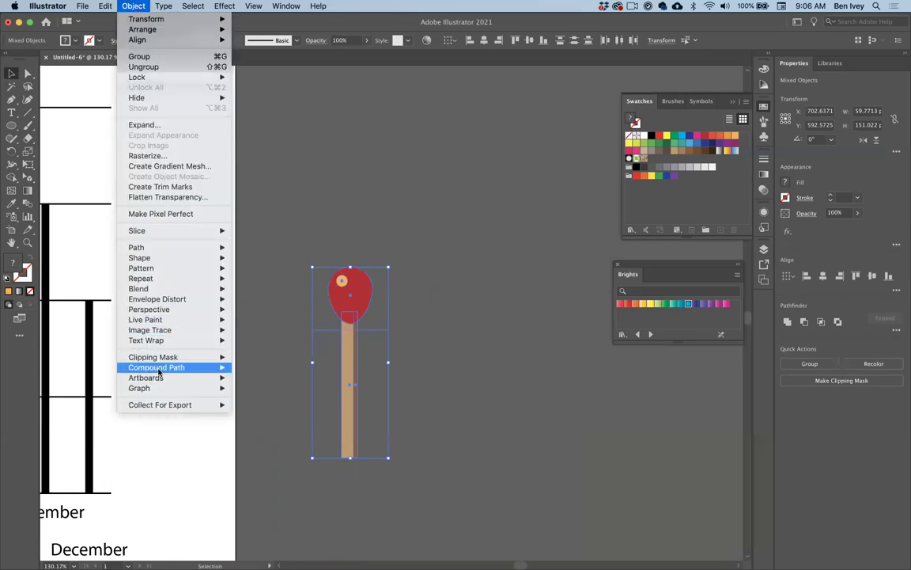
mouse_move(161, 388)
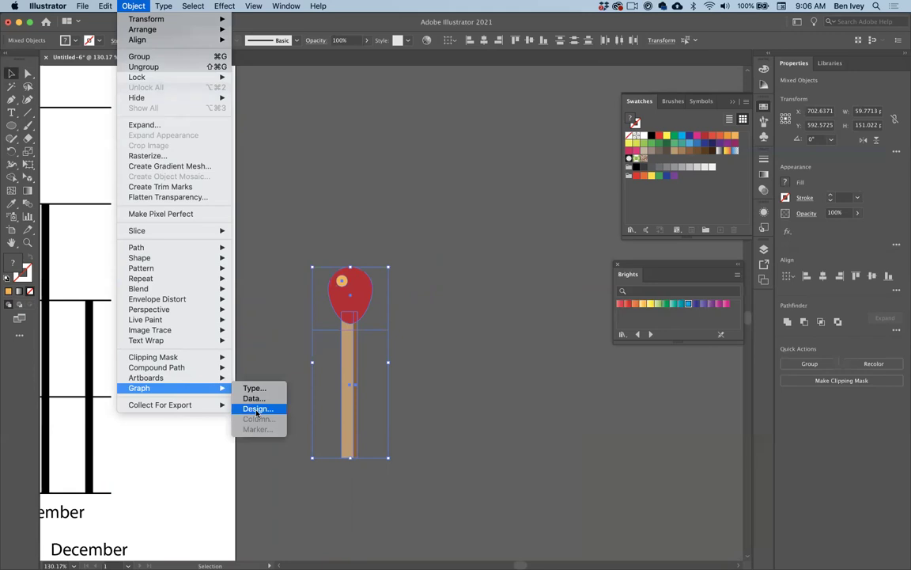
left_click(256, 409)
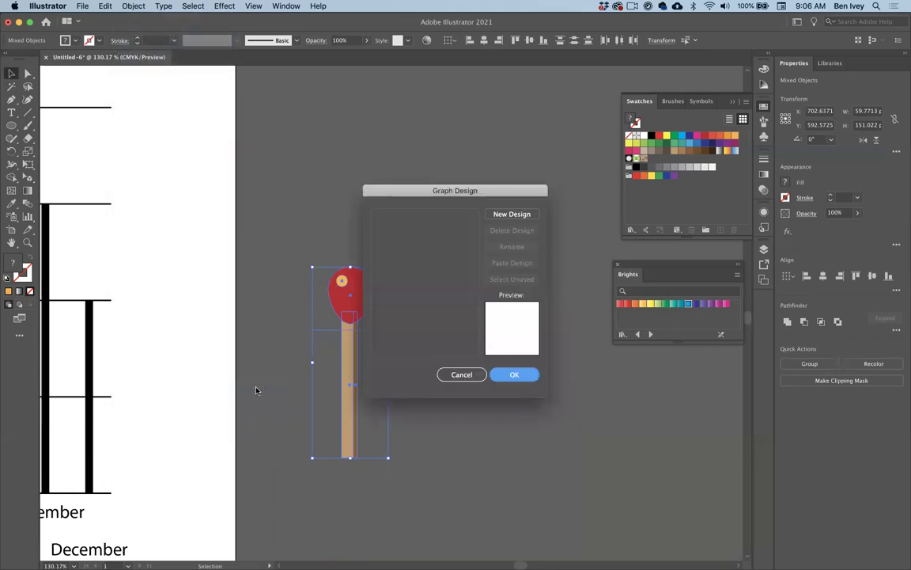
left_click_drag(470, 190, 523, 255)
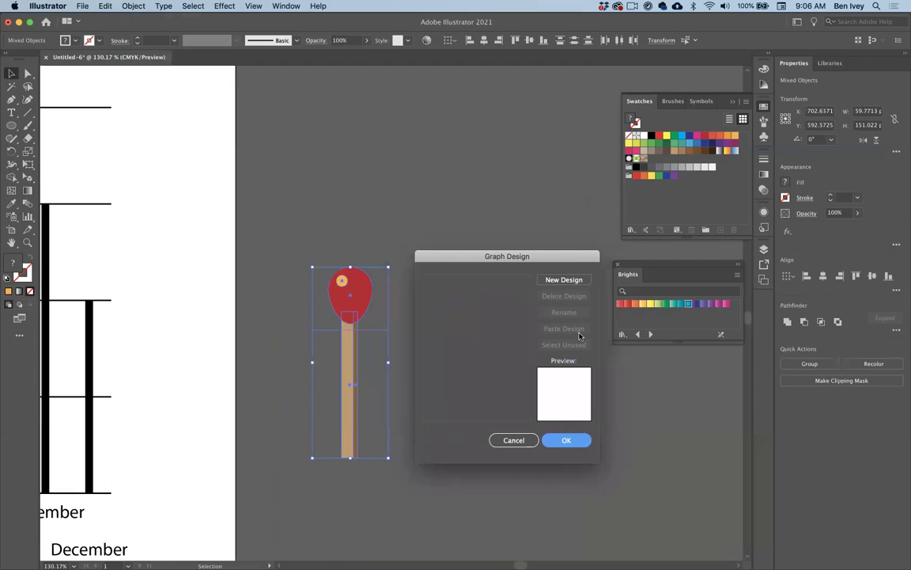
left_click(573, 282)
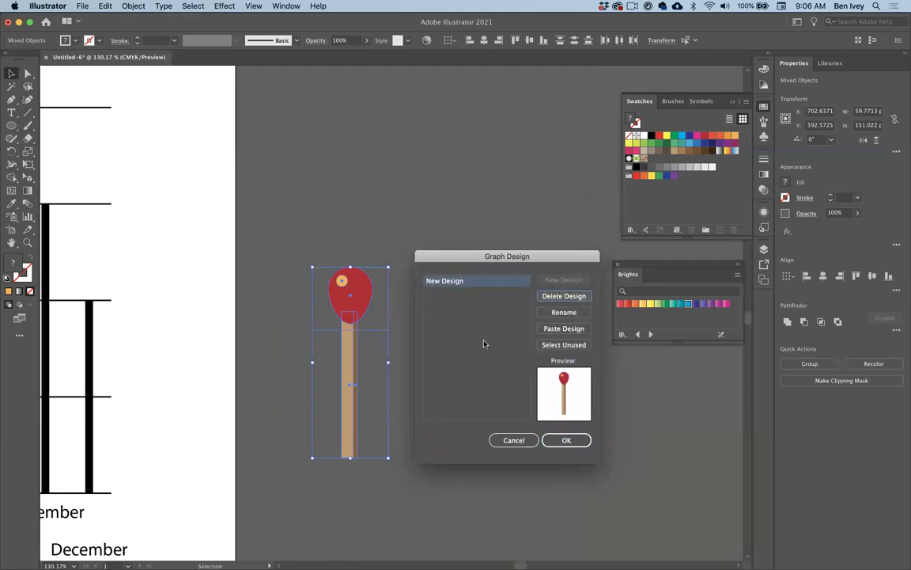
Rename the new graph design as Match and close the design settings
left_click(563, 312)
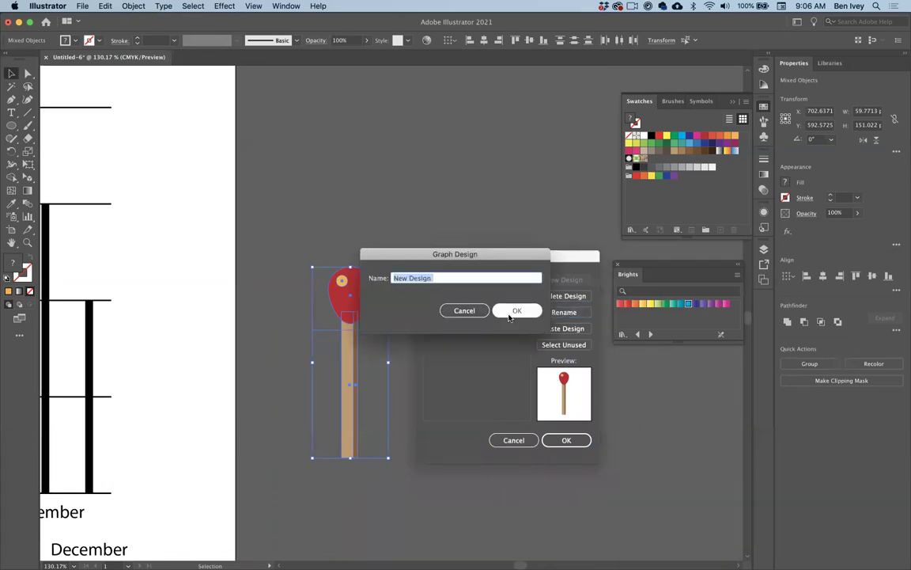
type("Marc")
type("h")
key("Return")
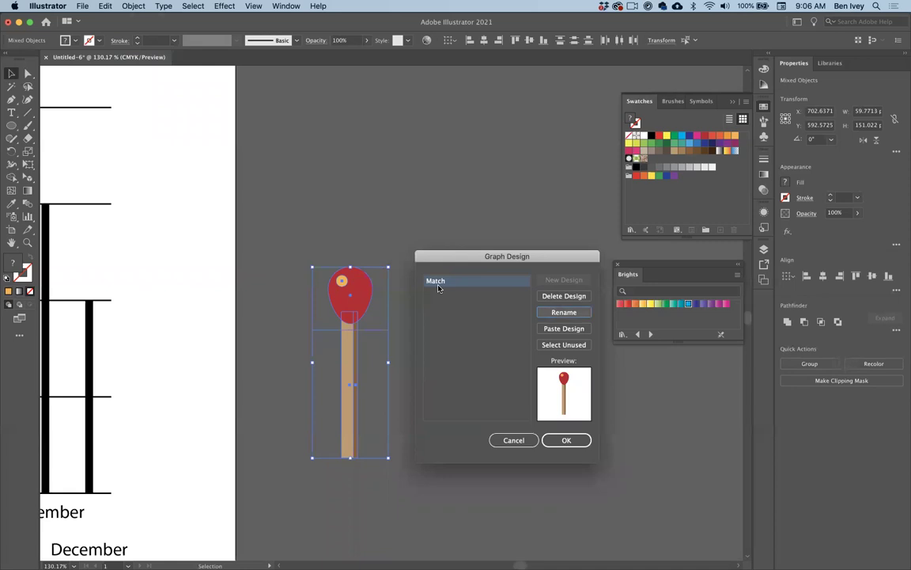
left_click(564, 439)
left_click(487, 428)
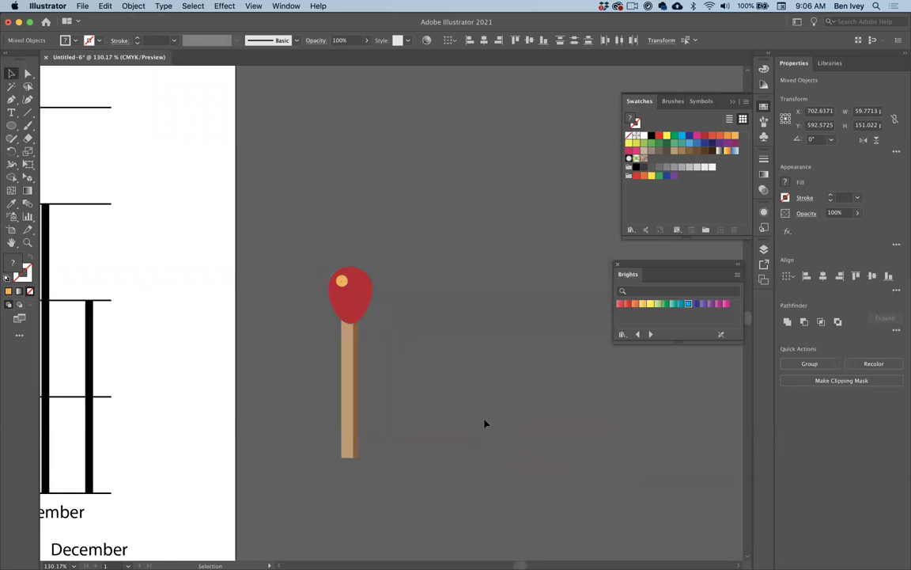
Move the match and its invisible horizontal line together farther away from the artboard
left_click_drag(349, 295, 364, 304)
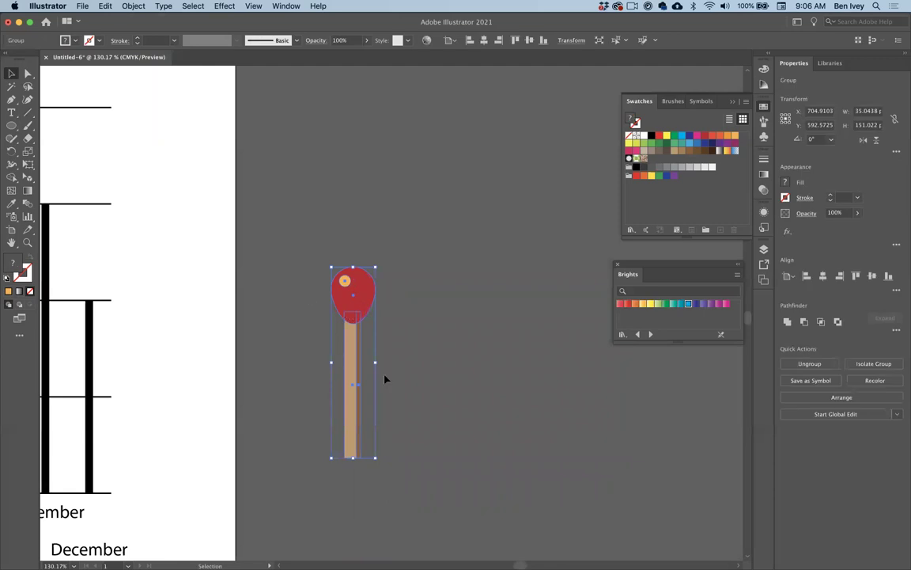
left_click(386, 377, "shift")
left_click_drag(350, 368, 696, 432)
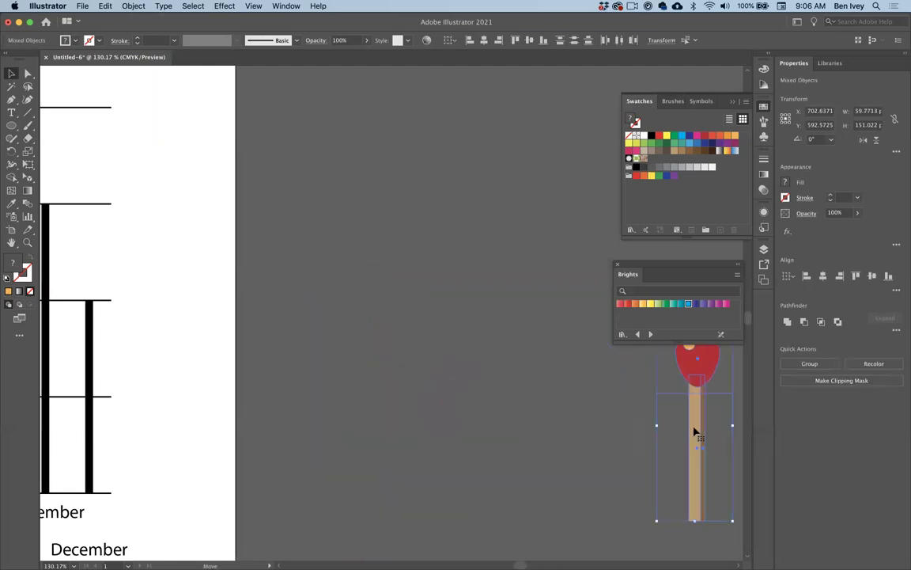
Apply the Match column design, vertically scaled, to all the monthly columns of the graph
scroll(502, 421, "down", 5)
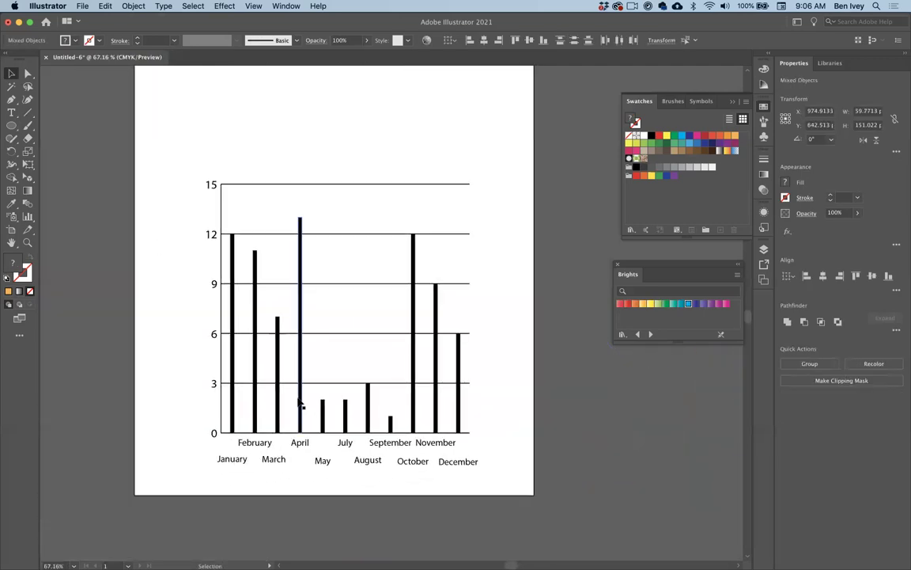
scroll(305, 403, "up", 4)
scroll(300, 396, "up", 2)
scroll(299, 396, "right", 2)
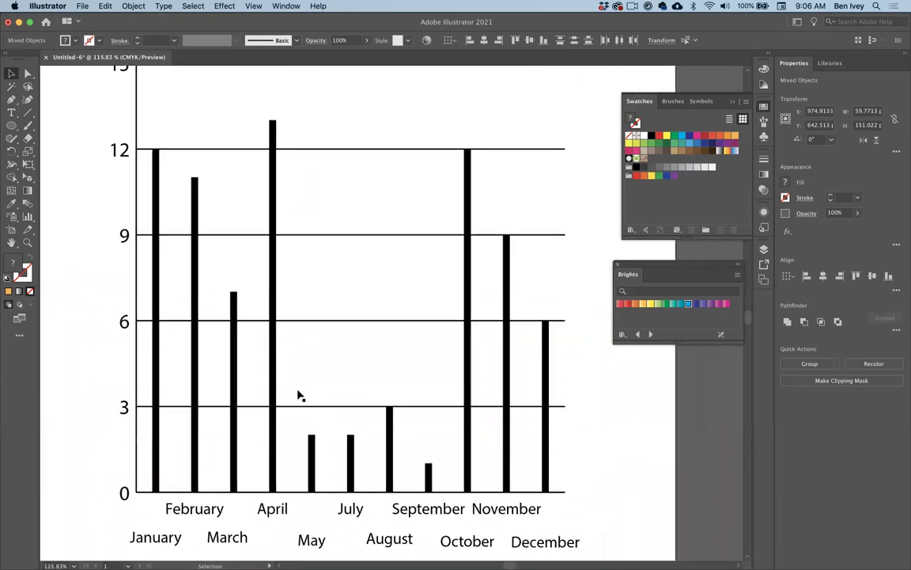
left_click(26, 73)
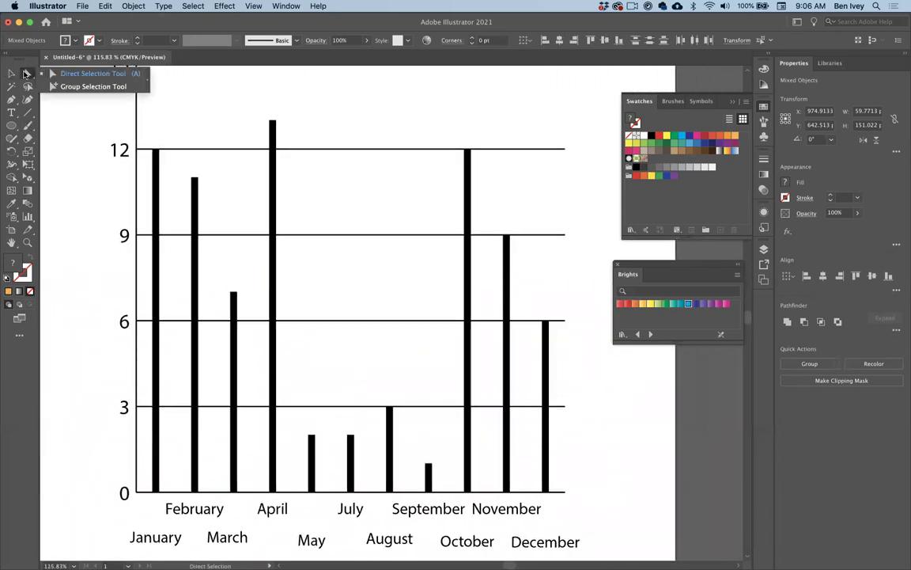
left_click(63, 87)
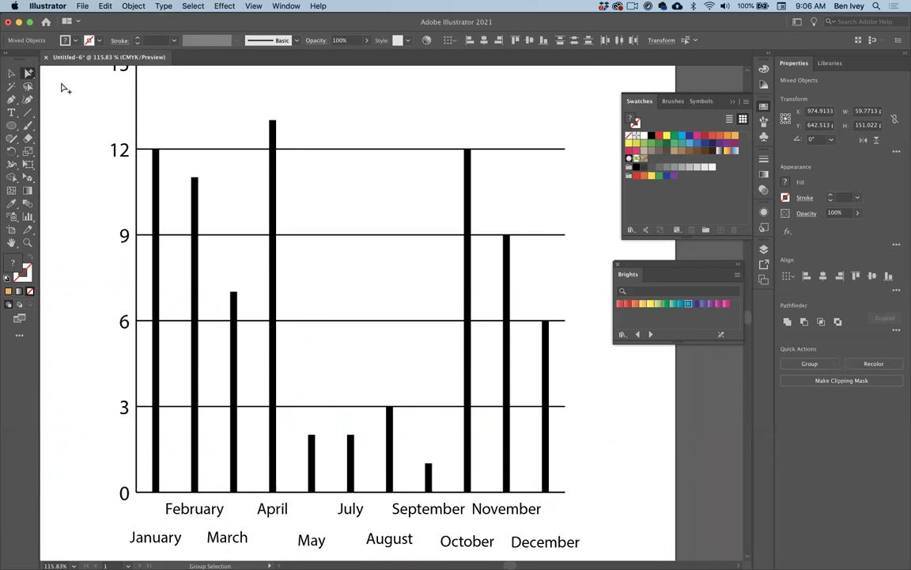
left_click(157, 169)
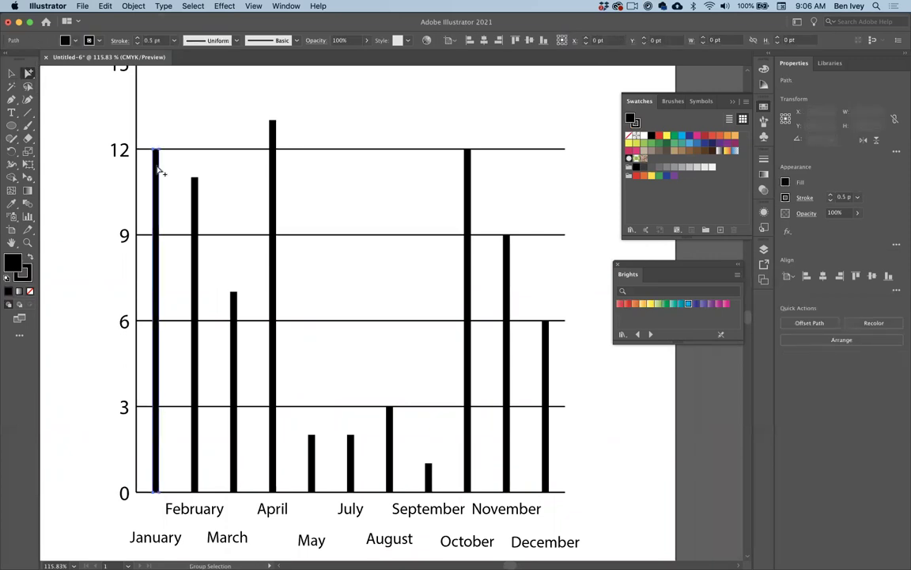
left_click(157, 170)
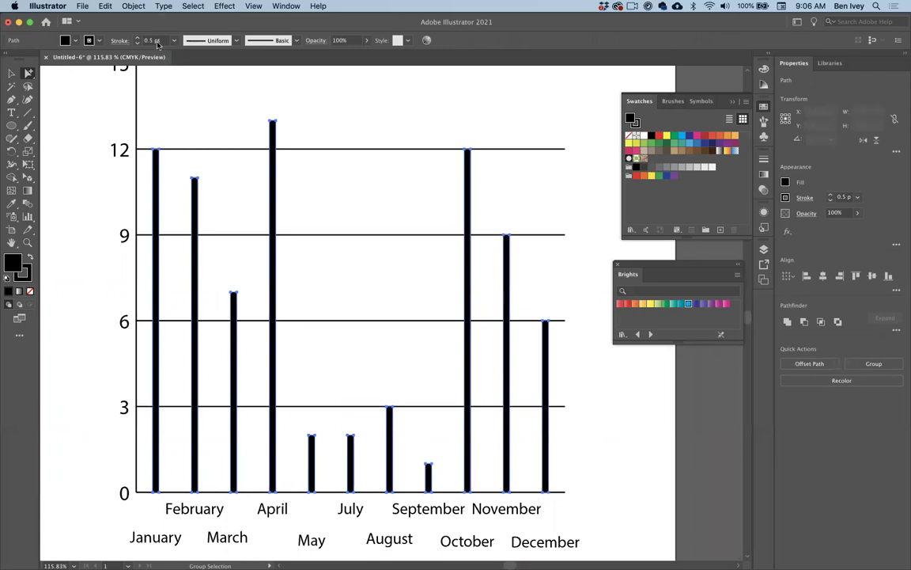
left_click(133, 6)
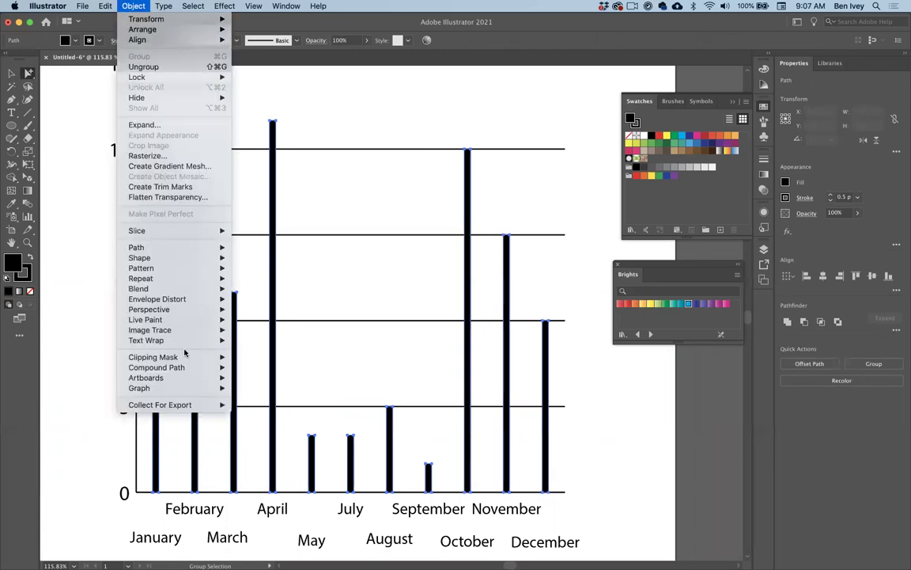
mouse_move(184, 391)
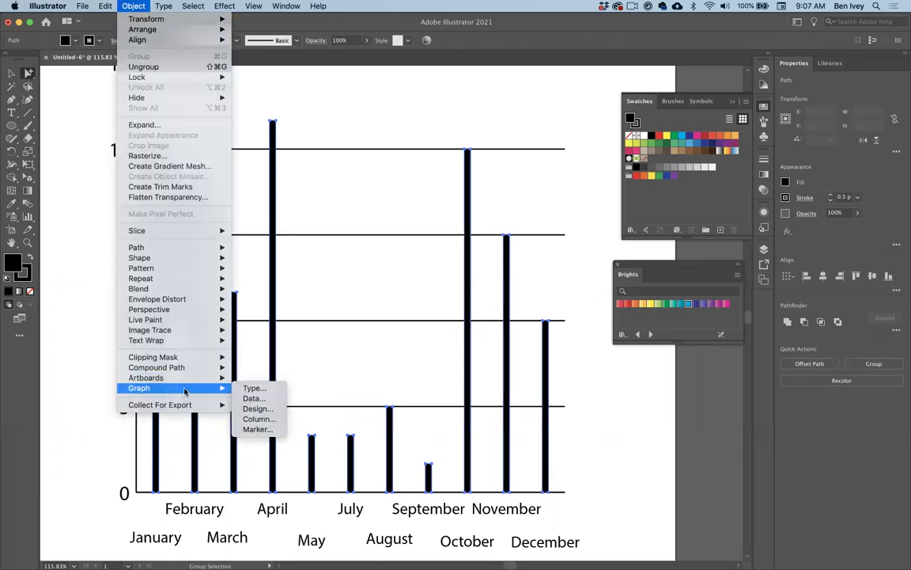
left_click(266, 425)
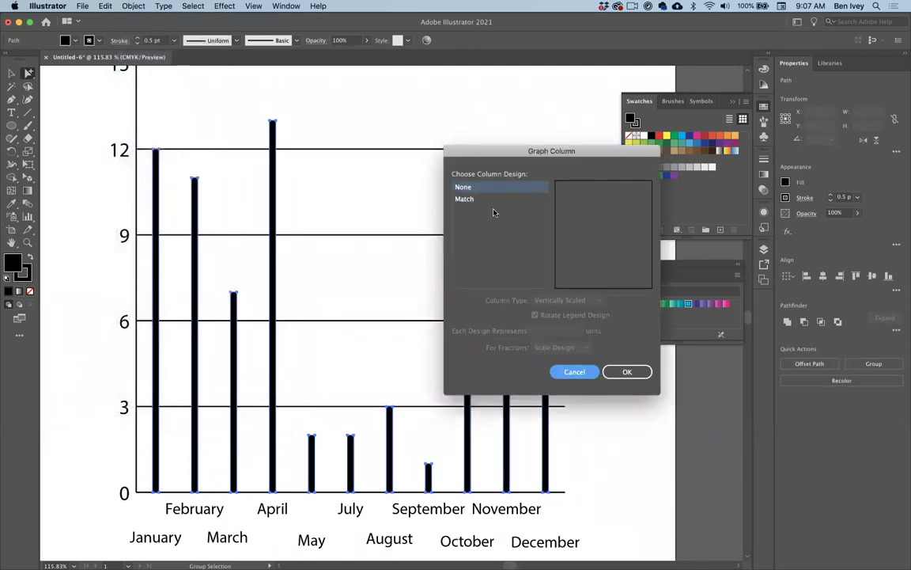
left_click(467, 199)
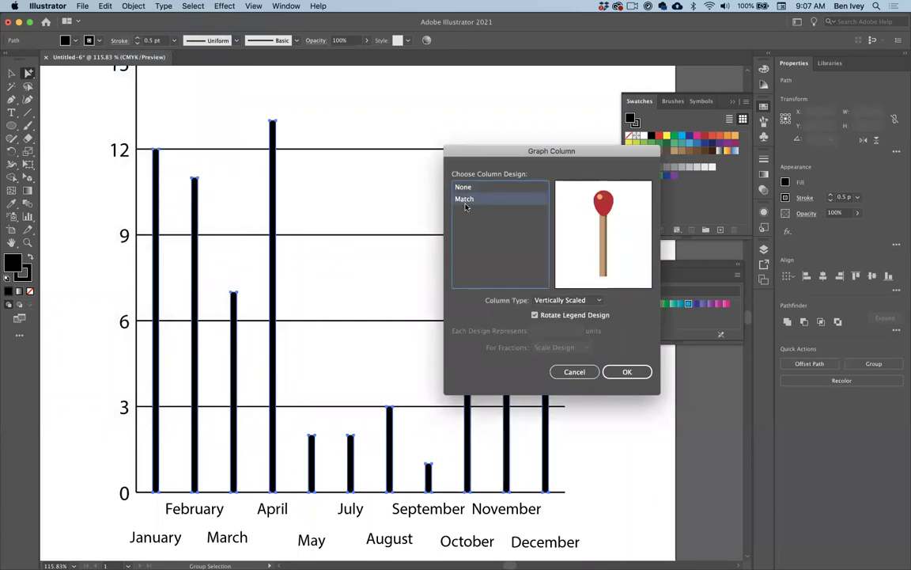
left_click(627, 372)
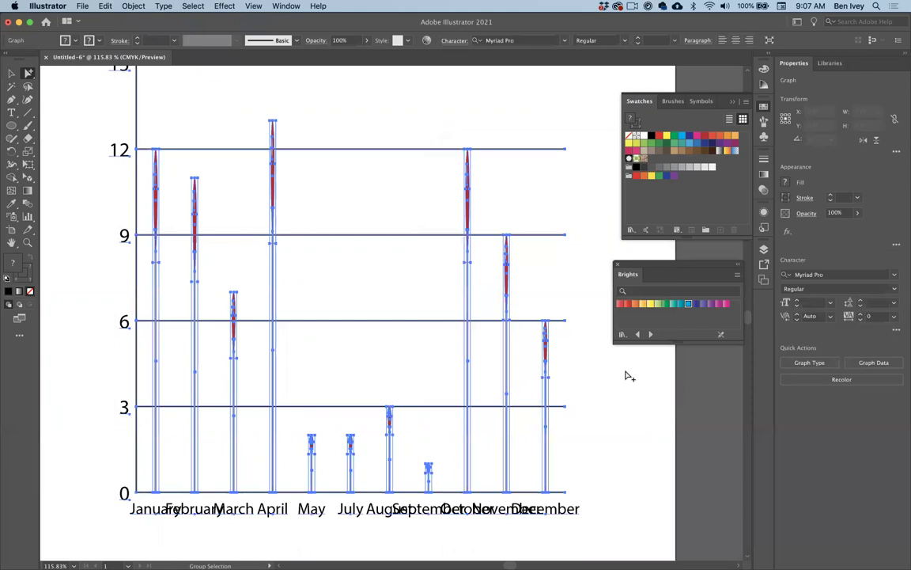
left_click(11, 73)
left_click(70, 146)
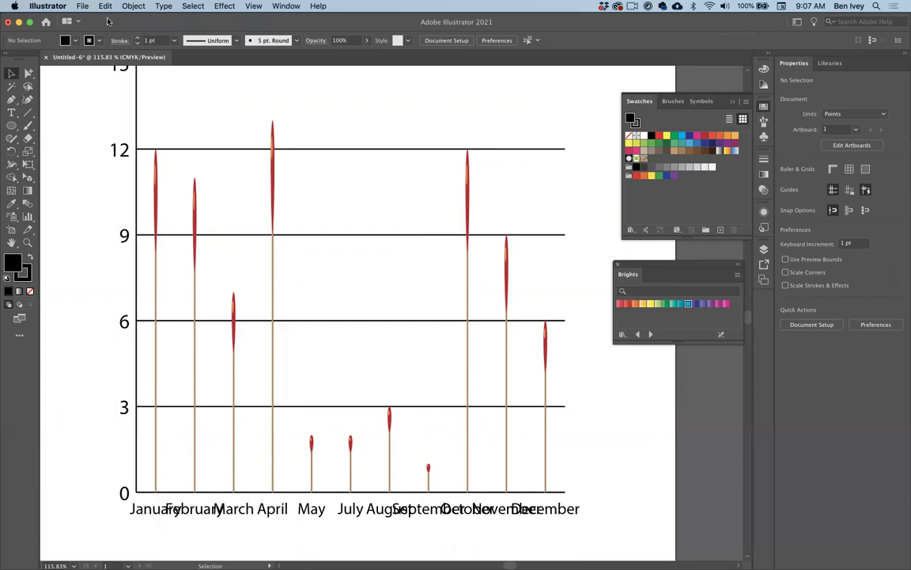
Change the column type of the graph's Match design to Sliding
left_click(132, 7)
left_click(150, 138)
left_click(154, 167)
left_click(135, 6)
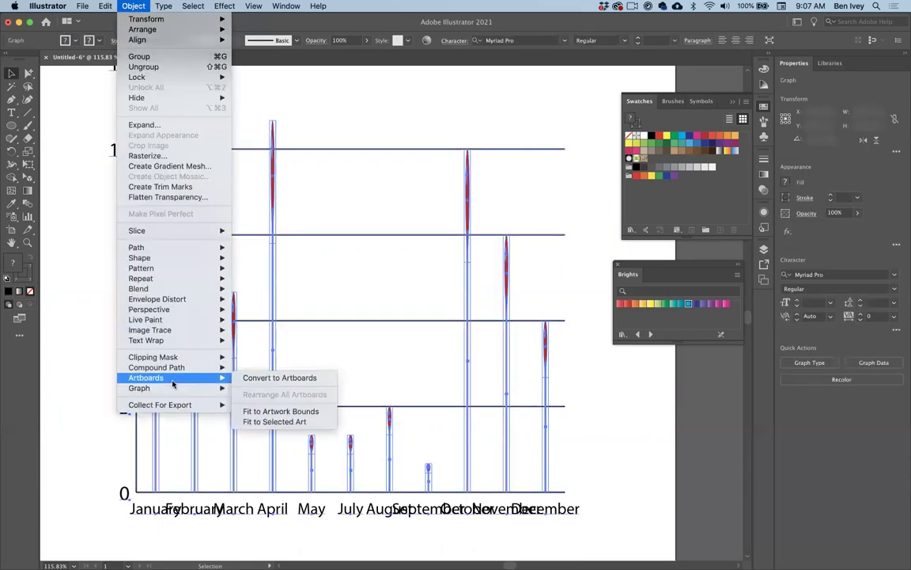
mouse_move(175, 387)
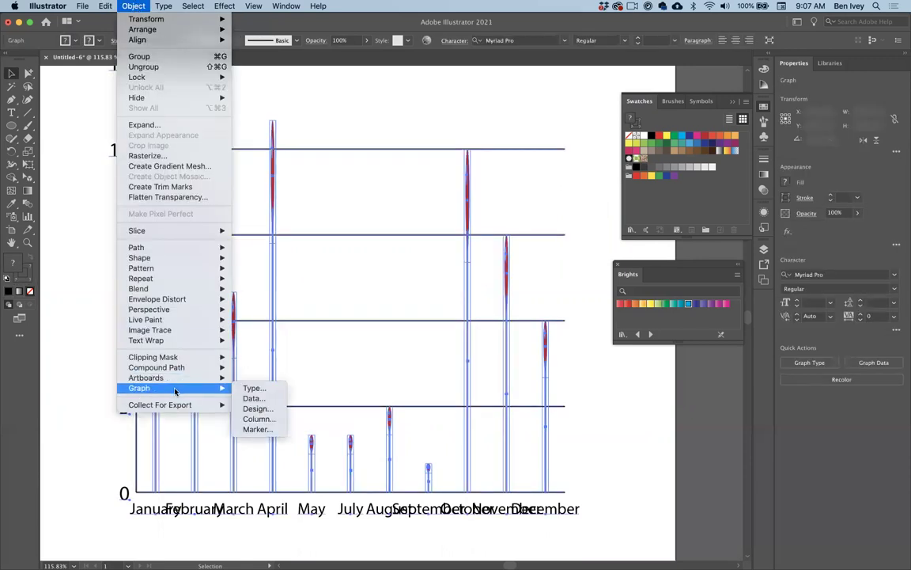
left_click(261, 420)
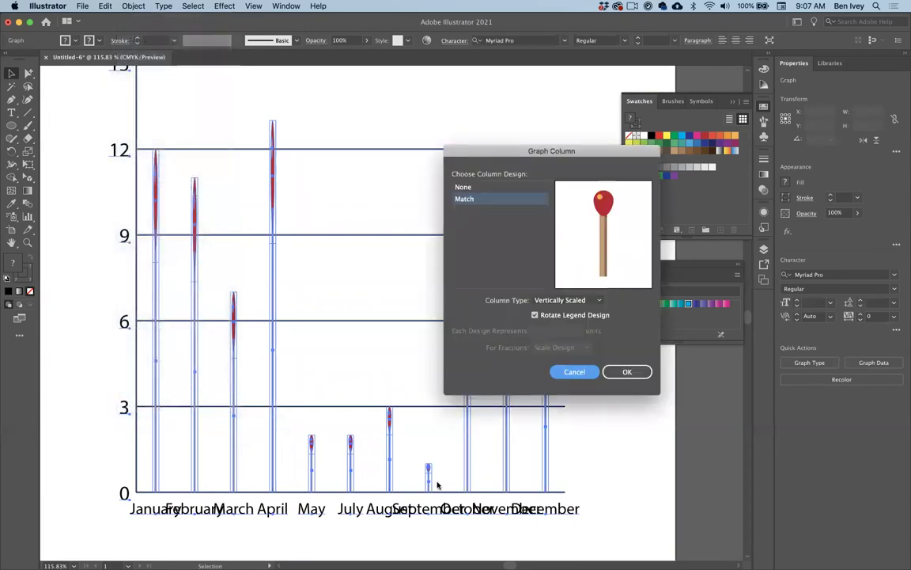
left_click(549, 300)
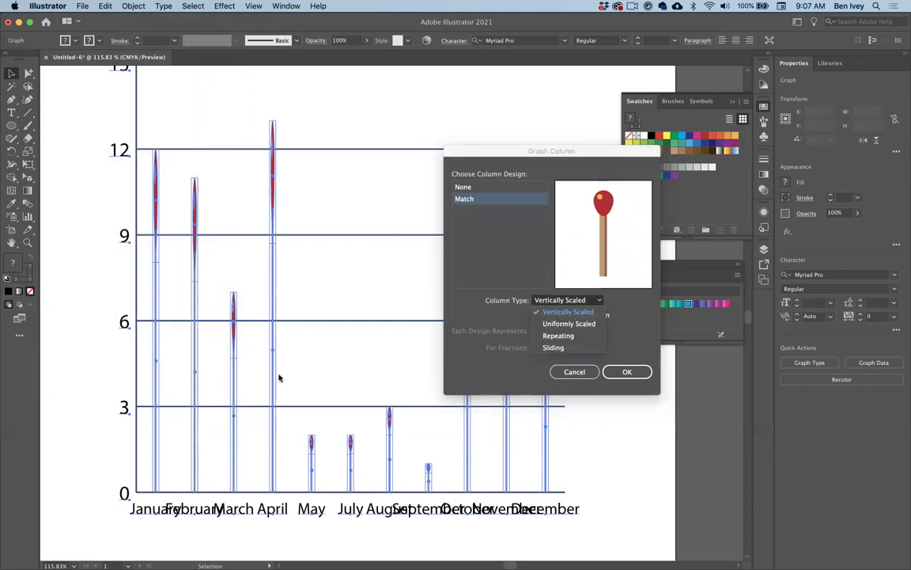
left_click(553, 348)
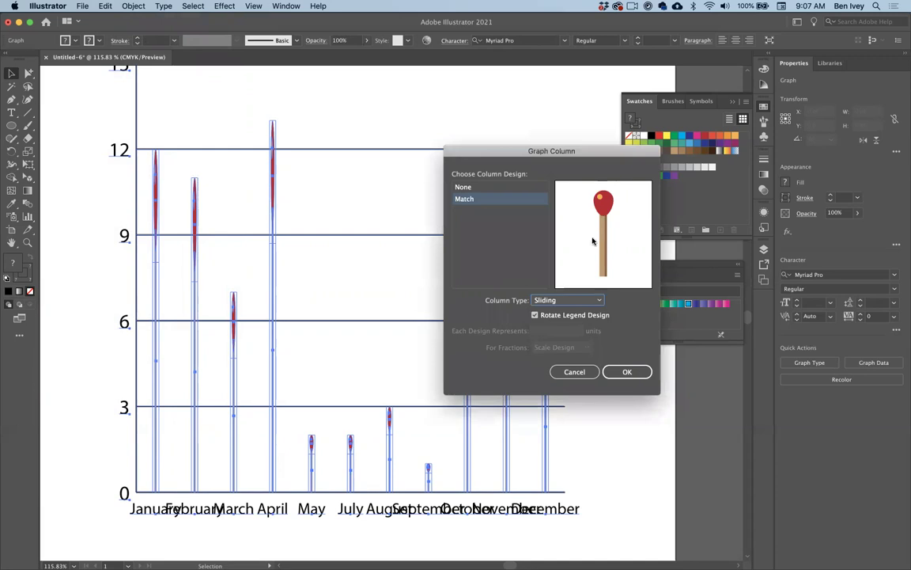
left_click(626, 372)
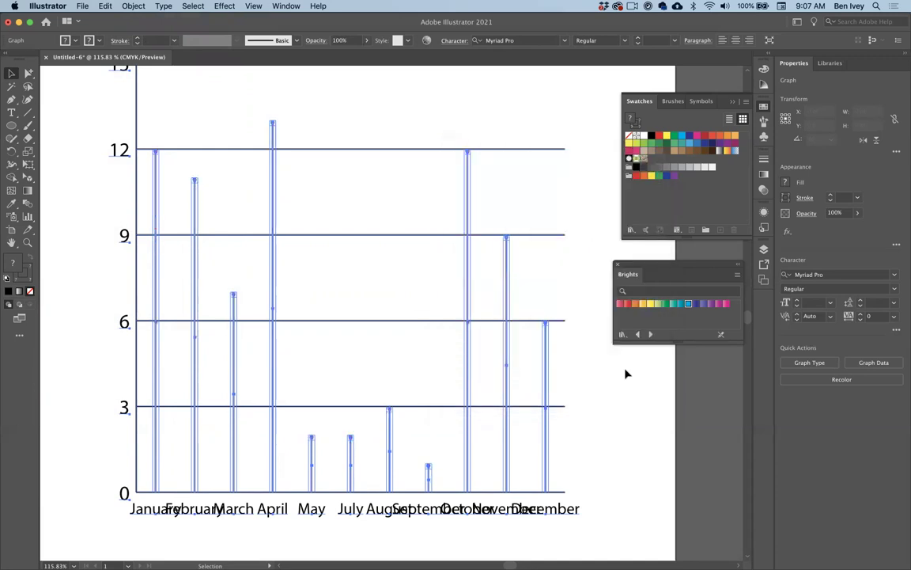
left_click(391, 378)
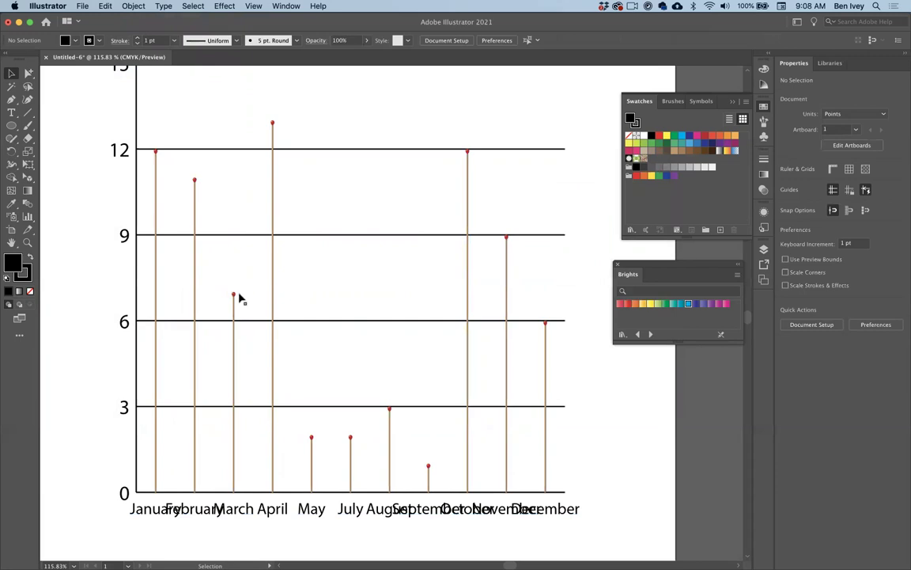
Set the column width of the matchstick graph to 100% in its graph type options
left_click(196, 311)
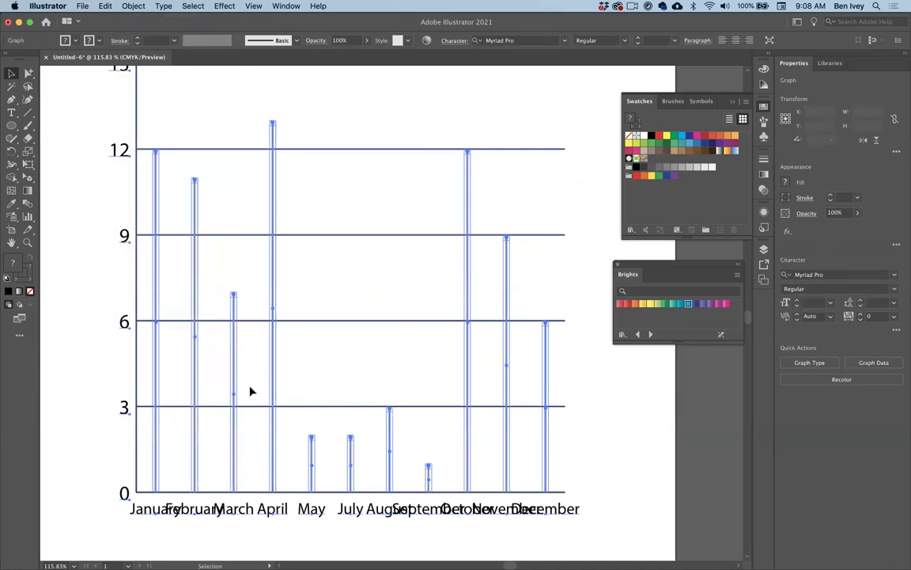
left_click(59, 279)
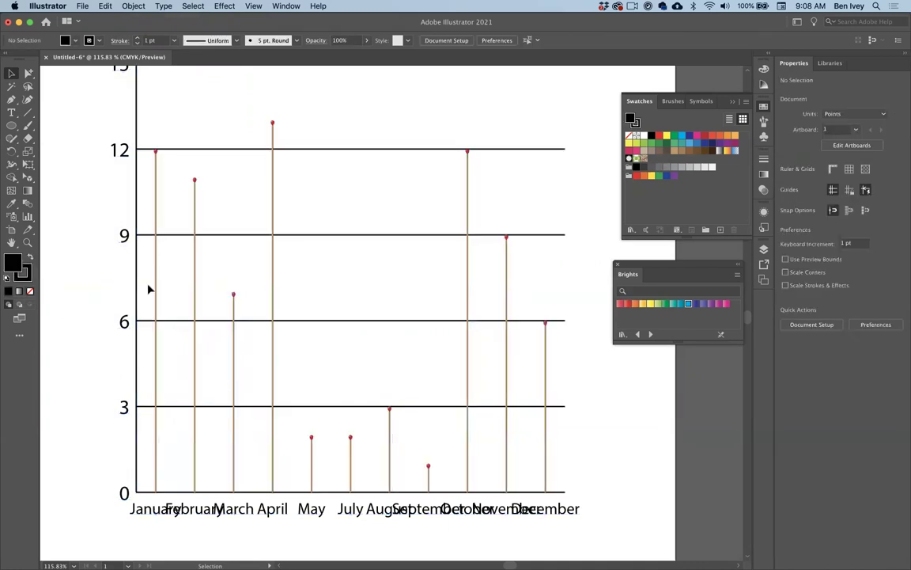
left_click(136, 254)
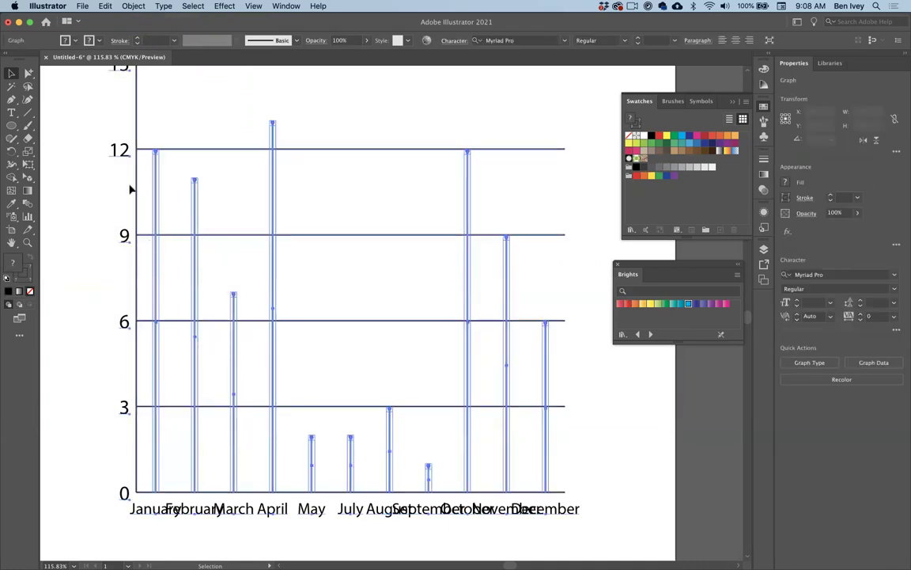
left_click(133, 7)
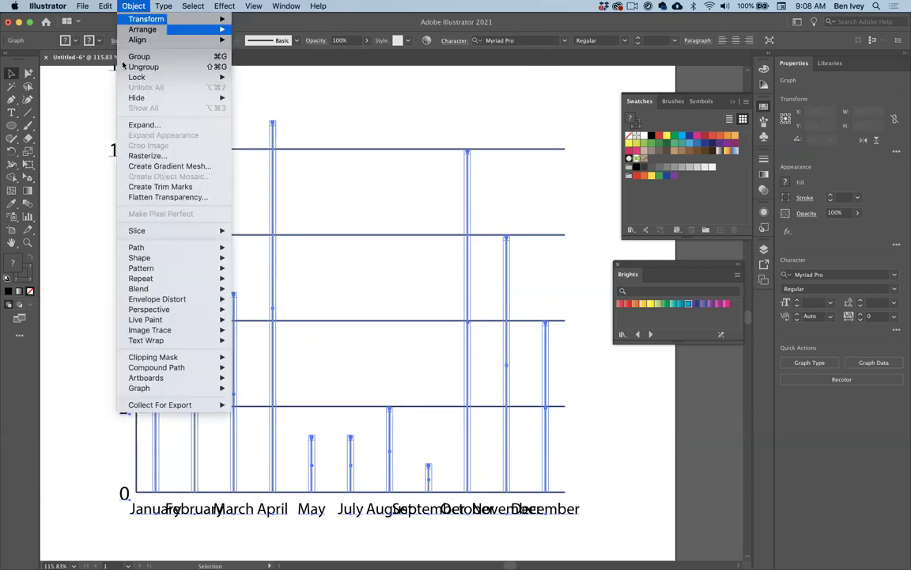
mouse_move(160, 392)
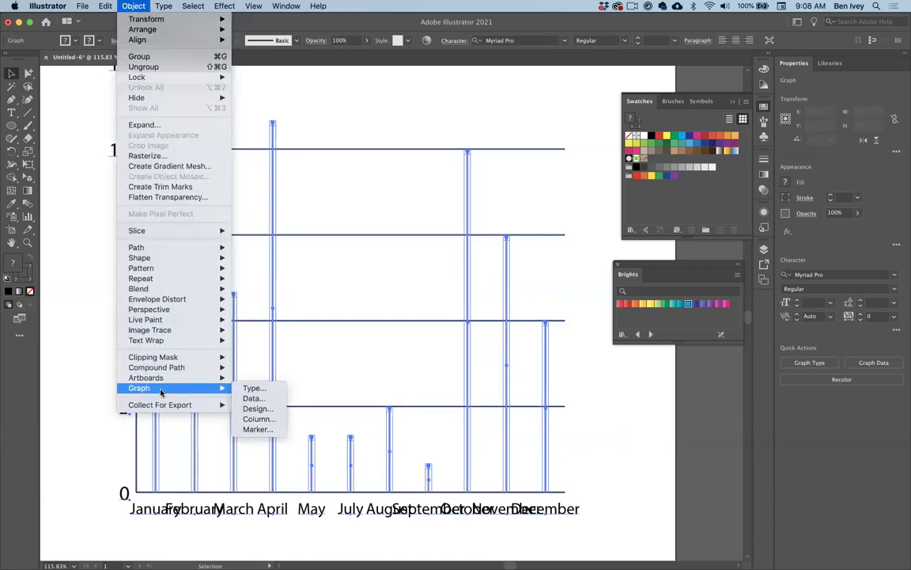
left_click(260, 388)
left_click_drag(558, 155, 555, 238)
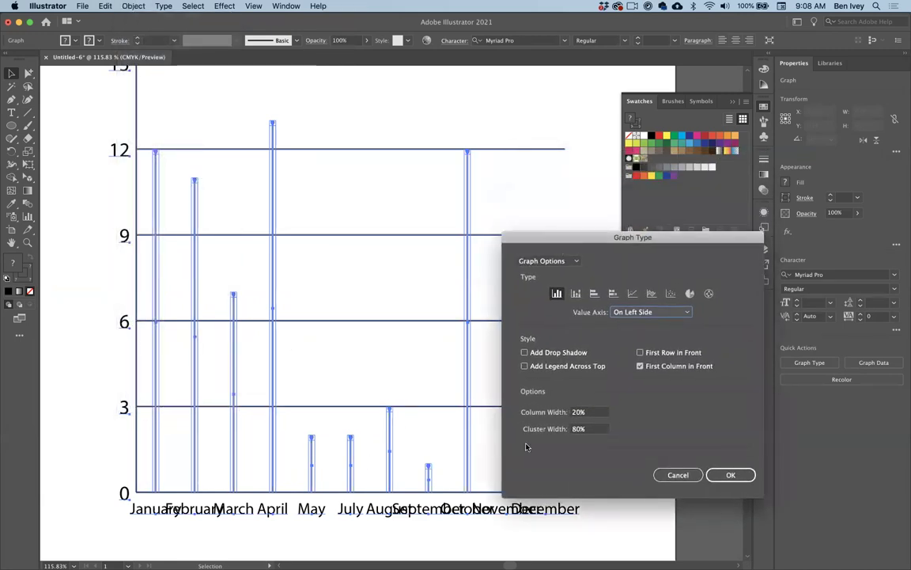
left_click(582, 413)
double_click(582, 412)
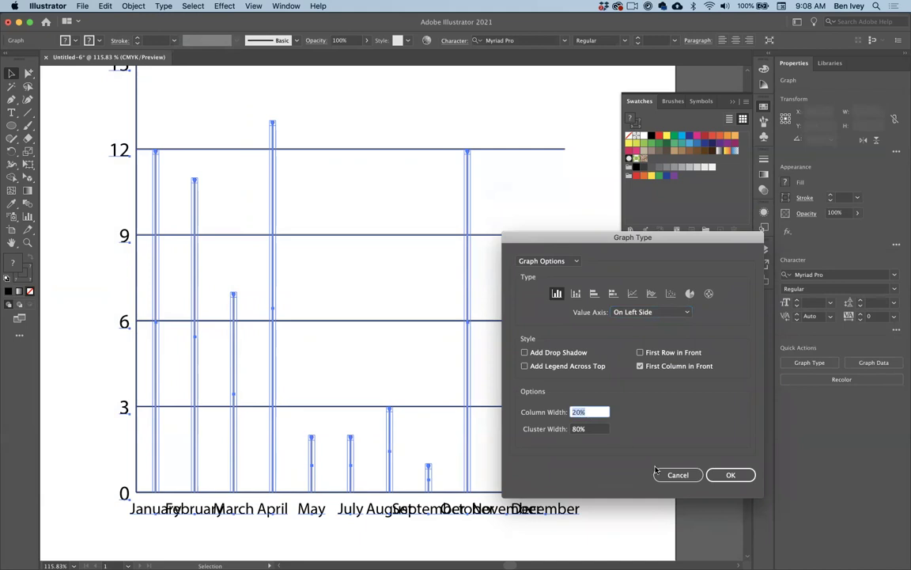
type("100")
left_click(736, 475)
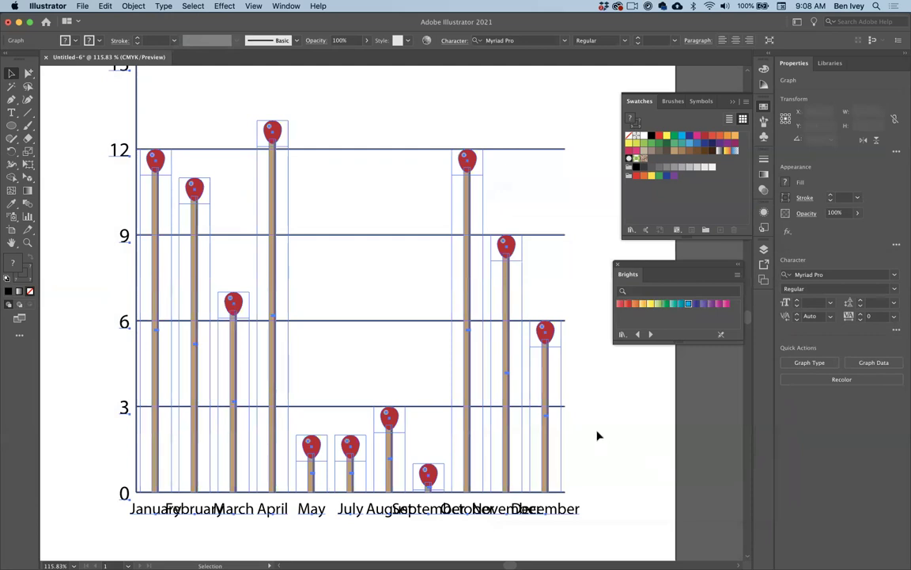
left_click(598, 436)
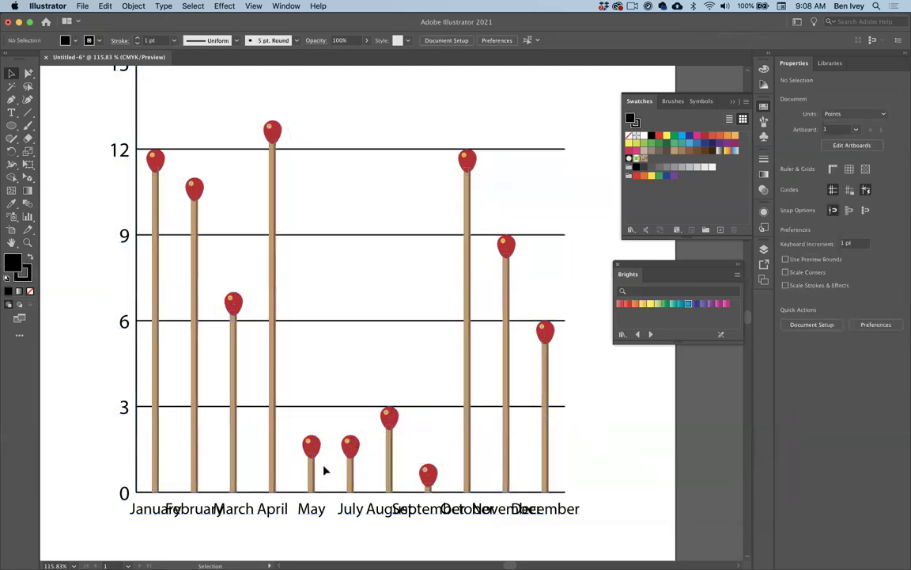
Change the graph's Match column design to the Repeating type, with each design representing 1 unit
scroll(324, 470, "down", 2)
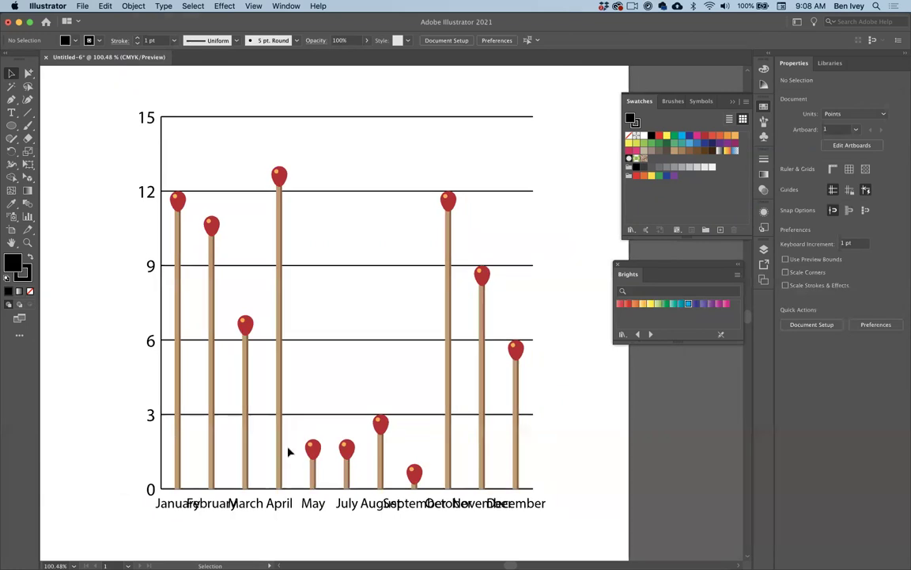
left_click(213, 401)
left_click(127, 7)
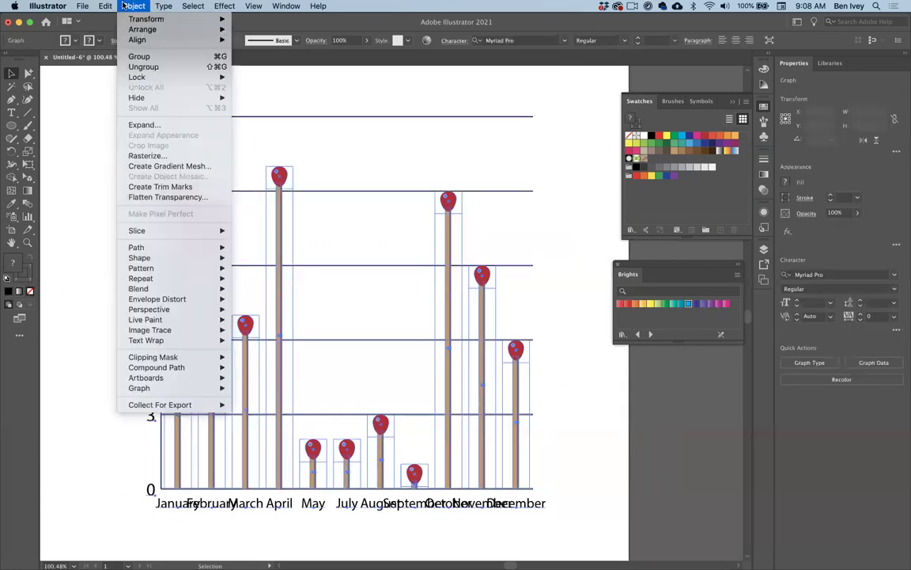
mouse_move(212, 388)
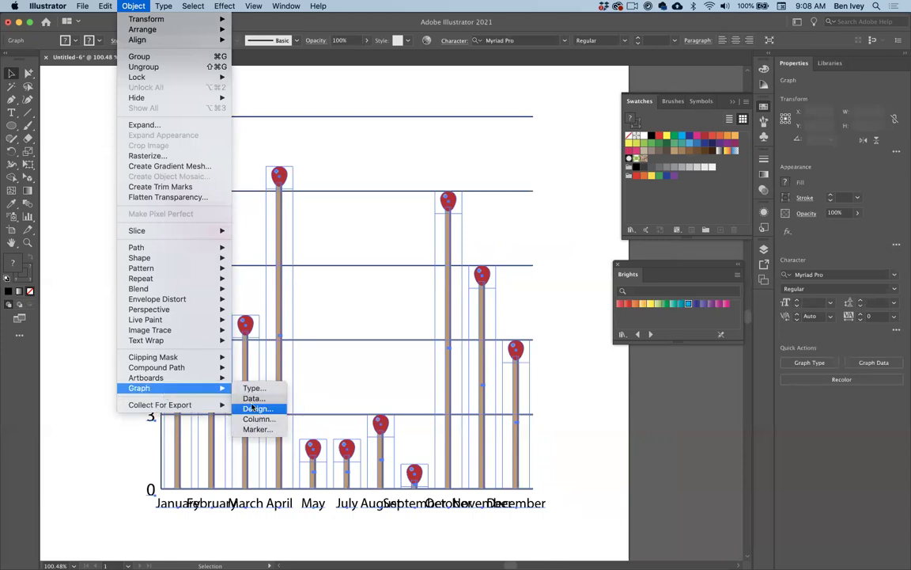
left_click(264, 419)
left_click(563, 300)
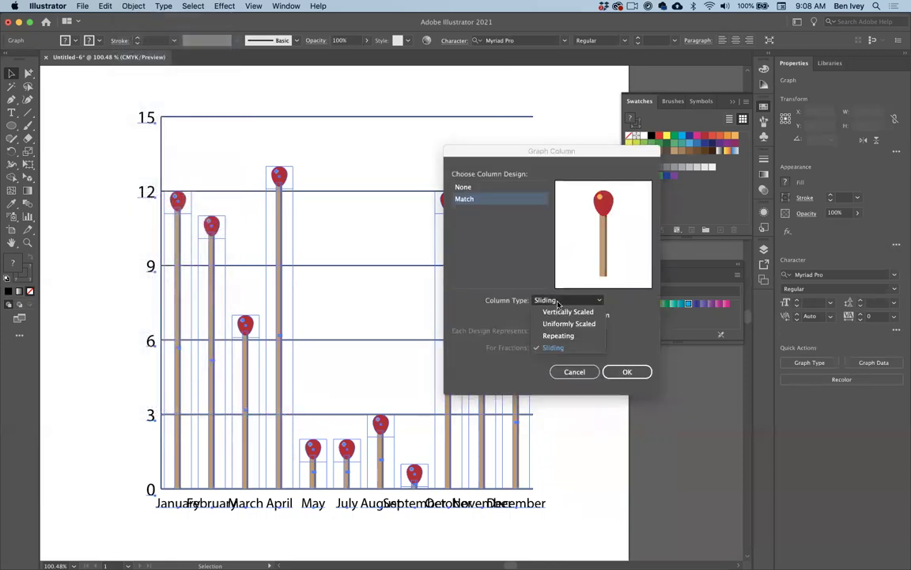
left_click(567, 335)
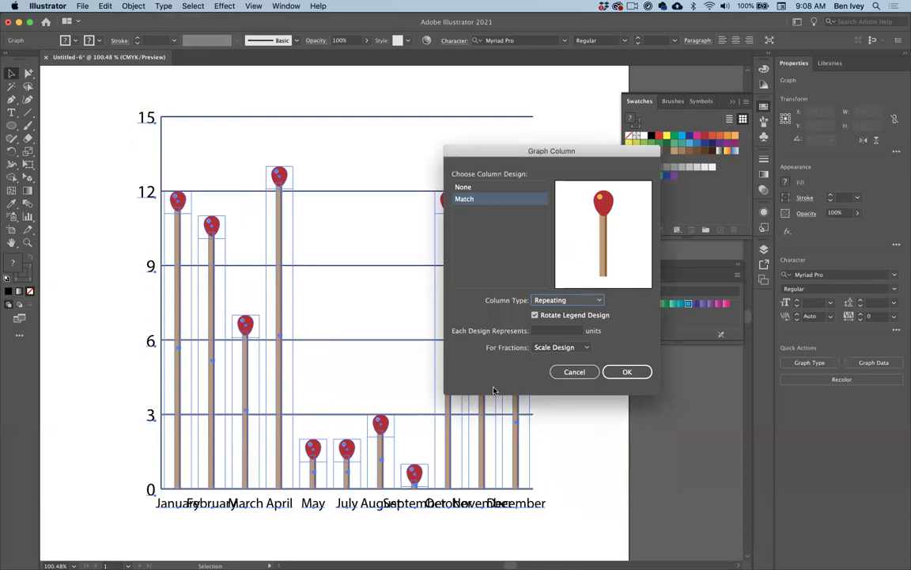
left_click(567, 331)
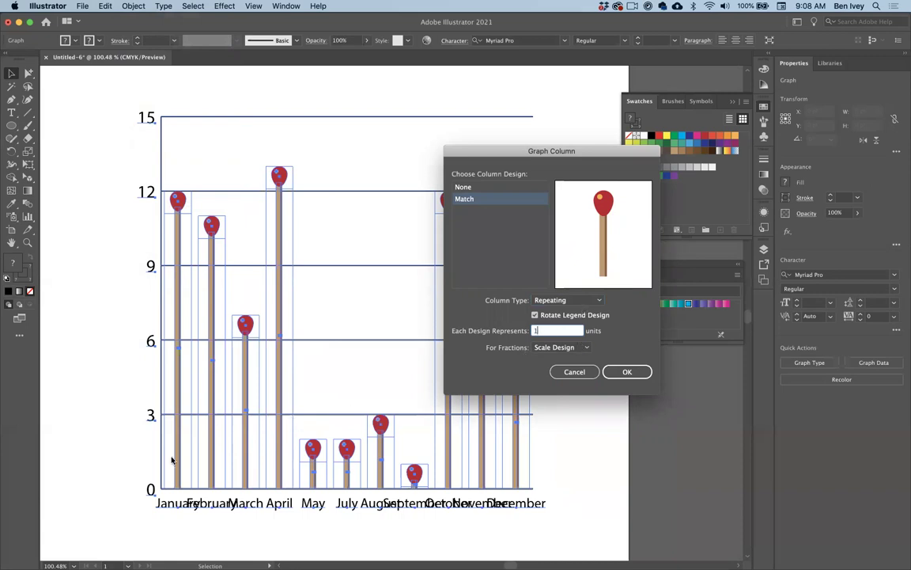
left_click(629, 371)
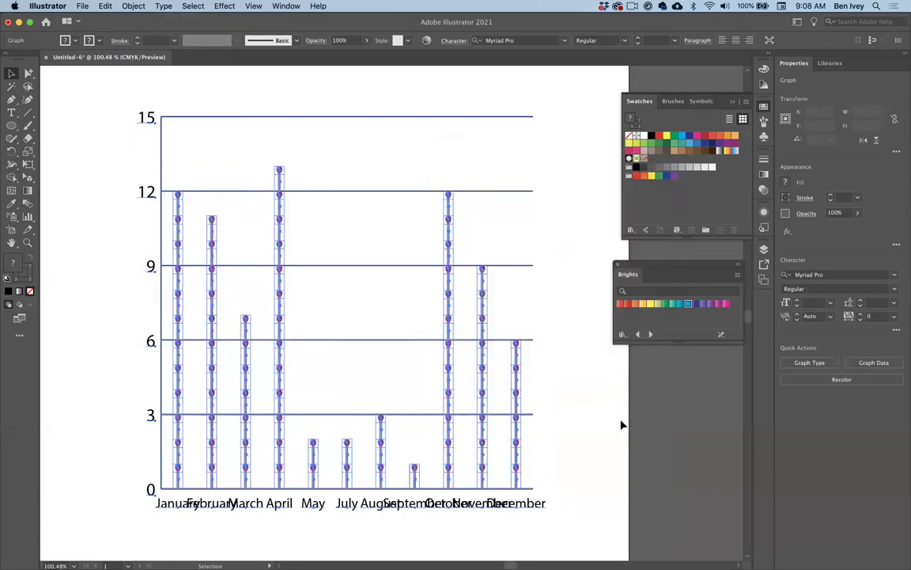
left_click(620, 423)
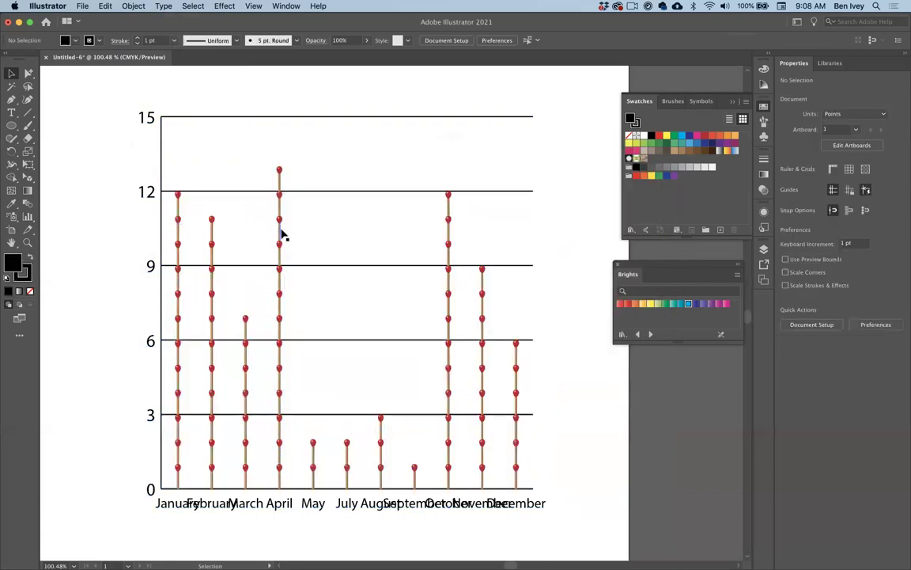
Undo the change to the Repeating column type and deselect the graph
scroll(120, 310, "down", 5)
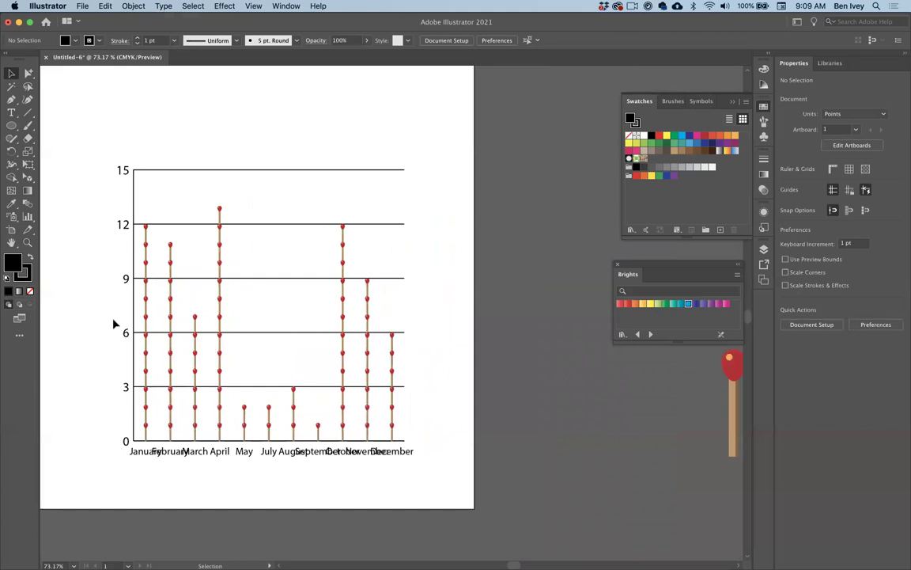
scroll(113, 305, "up", 6)
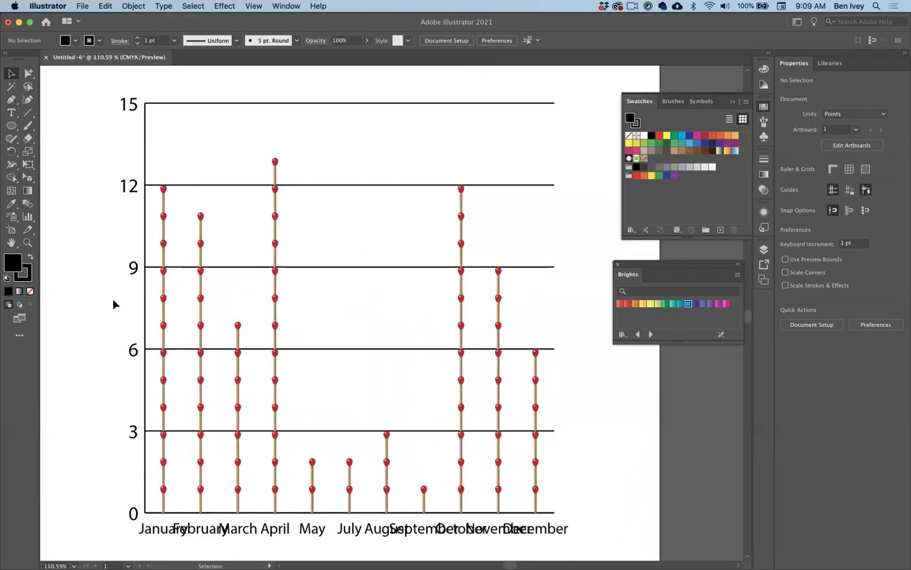
key("super+z")
left_click(105, 300)
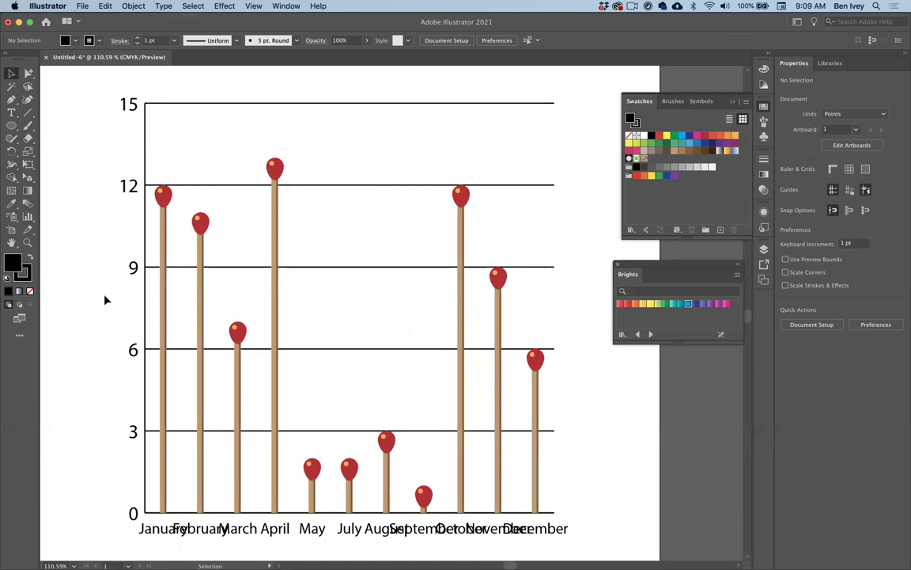
Draw a rounded rectangle about 480 by 453 pt over the whole graph and send it to the back
scroll(105, 300, "down", 2)
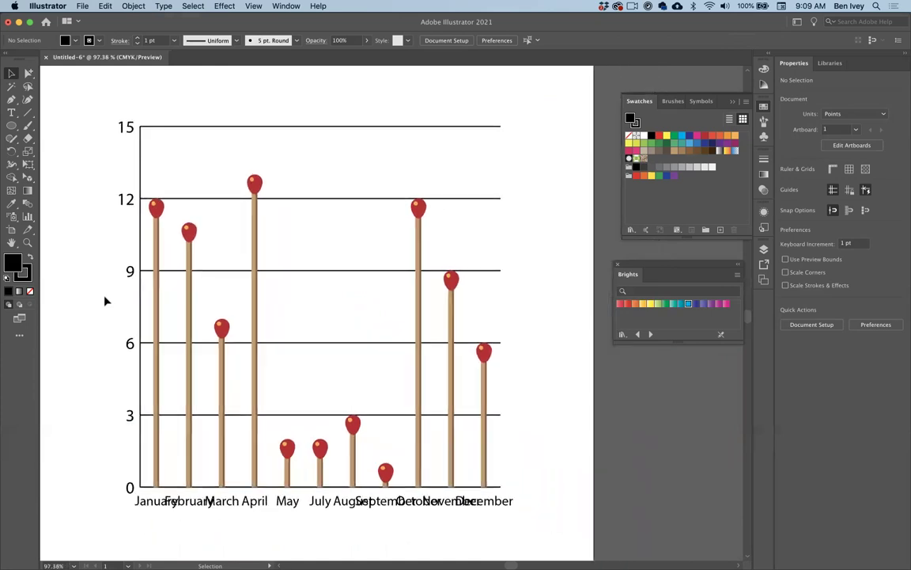
left_click(11, 125)
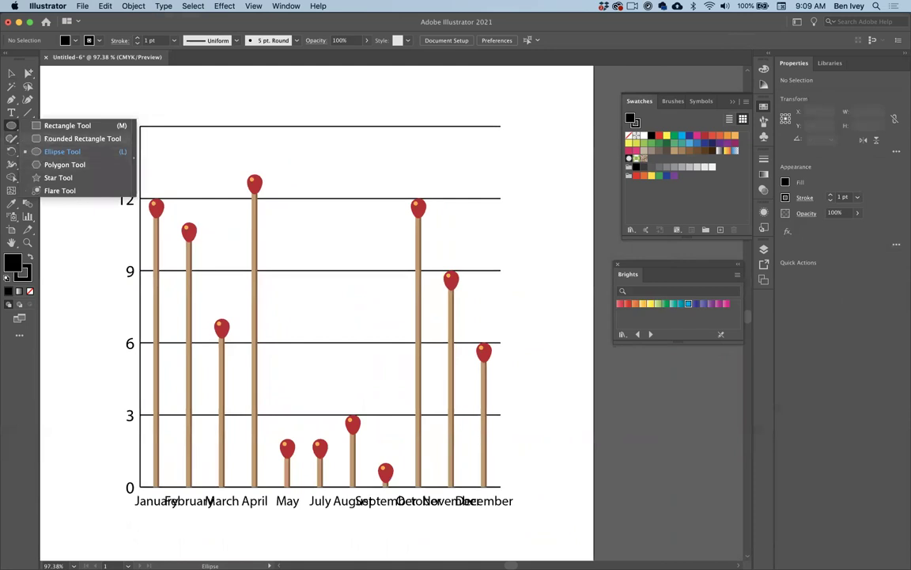
left_click(55, 138)
left_click_drag(89, 98, 546, 526)
key("super+shift+bracketleft")
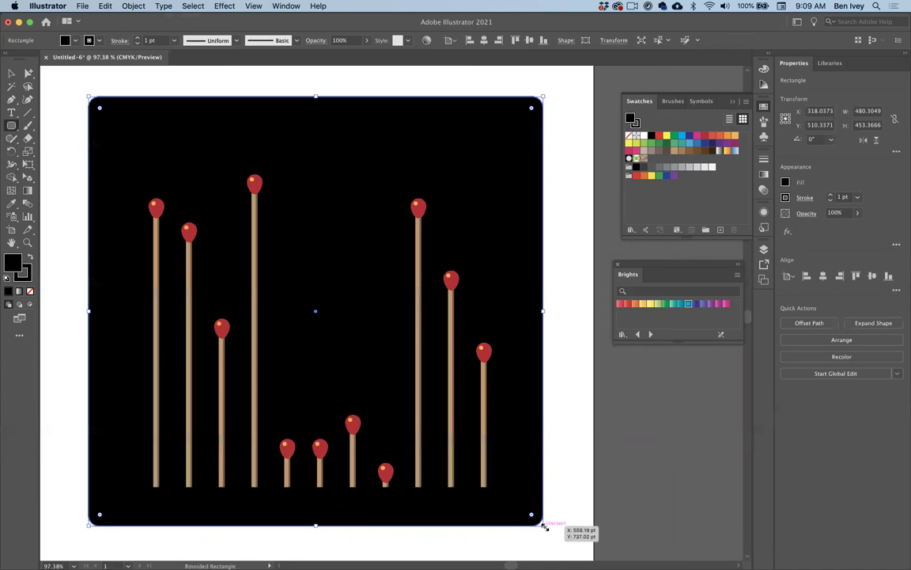
Fill the rounded background rectangle with the yellow gradient from the Brights swatches
left_click(726, 304)
left_click(629, 305)
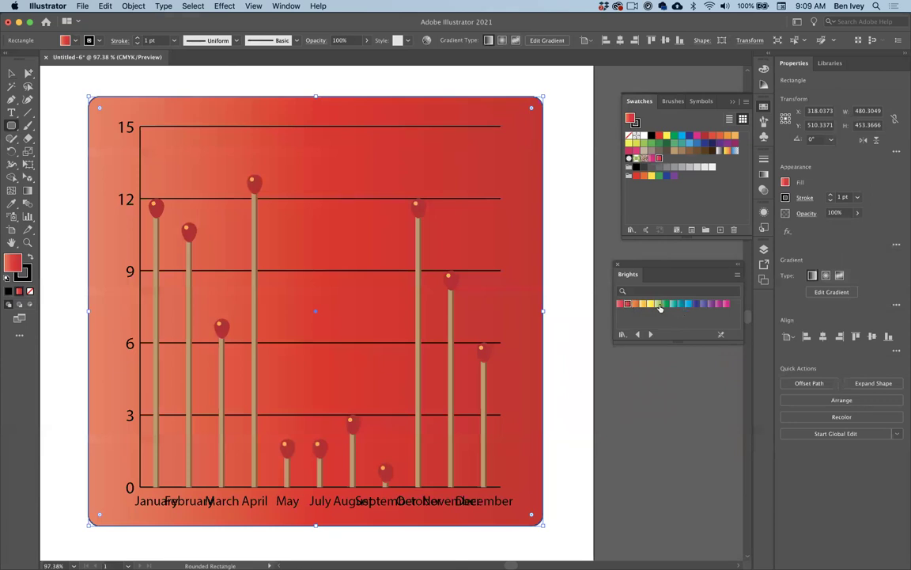
left_click(651, 304)
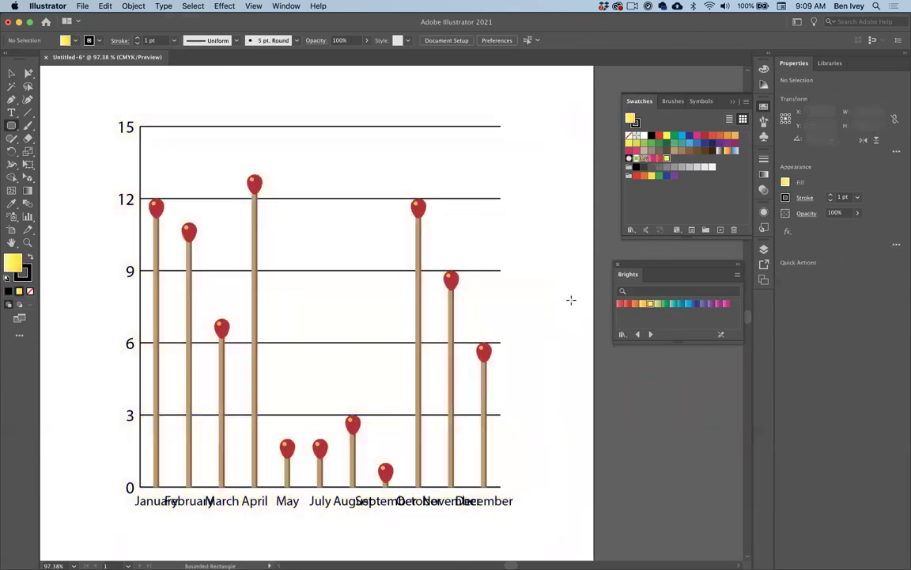
key("ctrl+alt+3")
key("ctrl+shift+a")
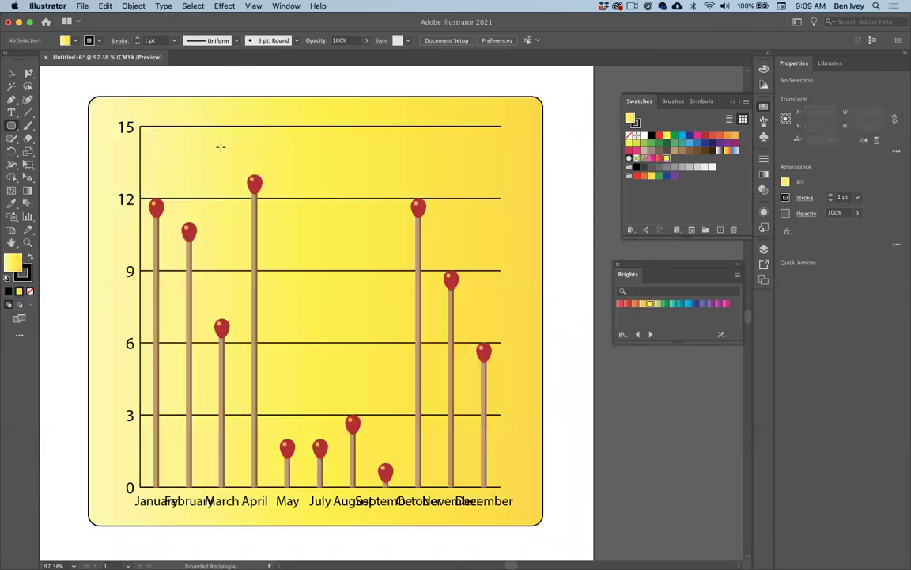
Remove the stroke from the yellow background rectangle and deselect it
key("ctrl+a")
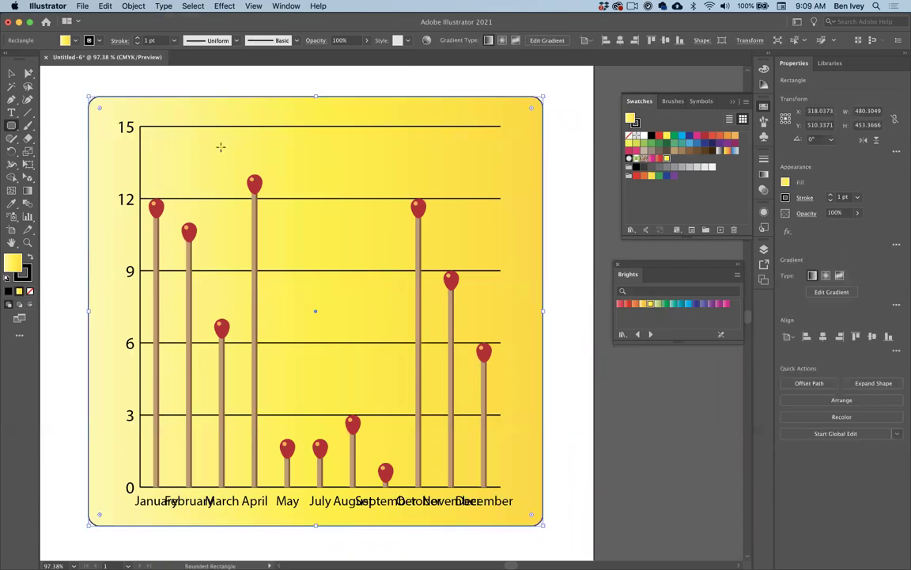
key("slash")
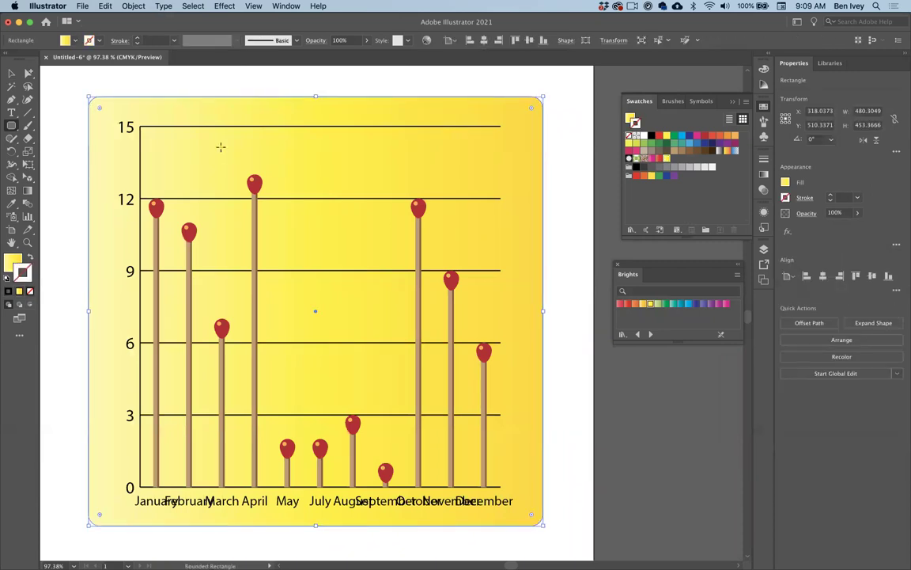
key("ctrl+shift+a")
Set the value axis numbers from 0 to 15 in bold and fill them with dark red
left_click_drag(29, 73, 62, 74)
left_click_drag(109, 112, 121, 439)
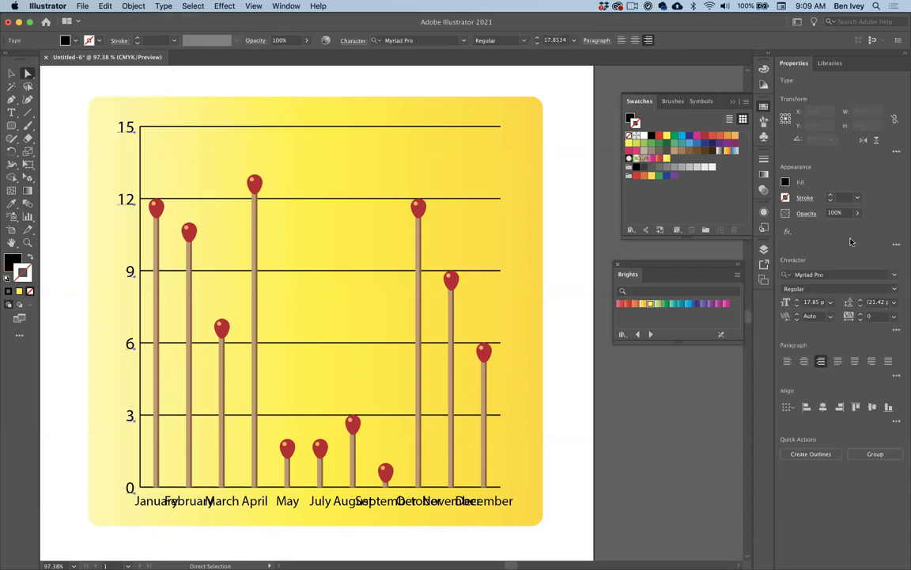
left_click(886, 287)
left_click(811, 323)
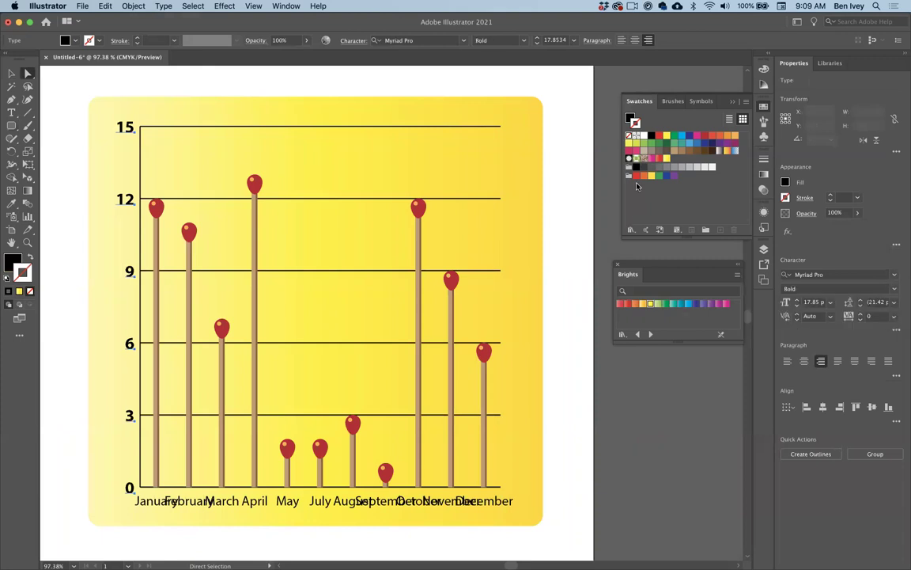
key("x")
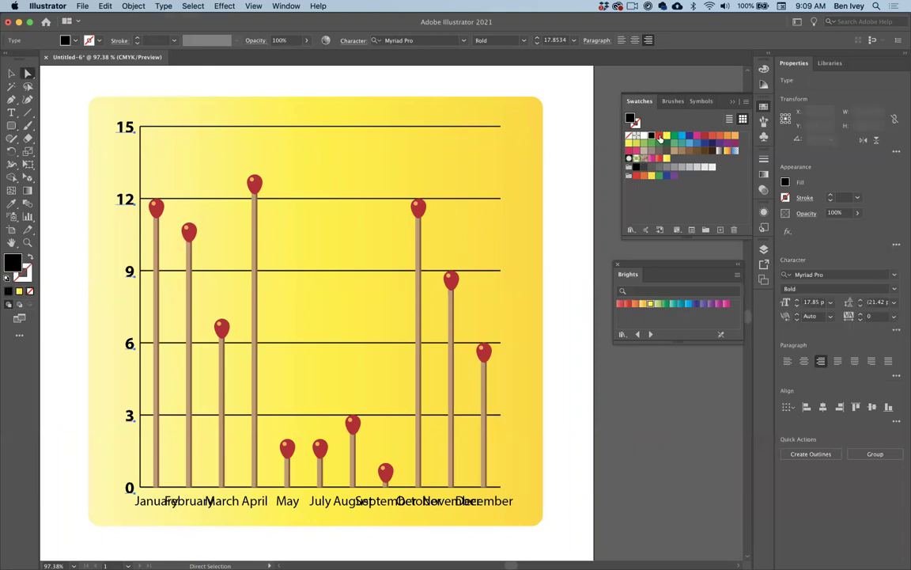
left_click(705, 135)
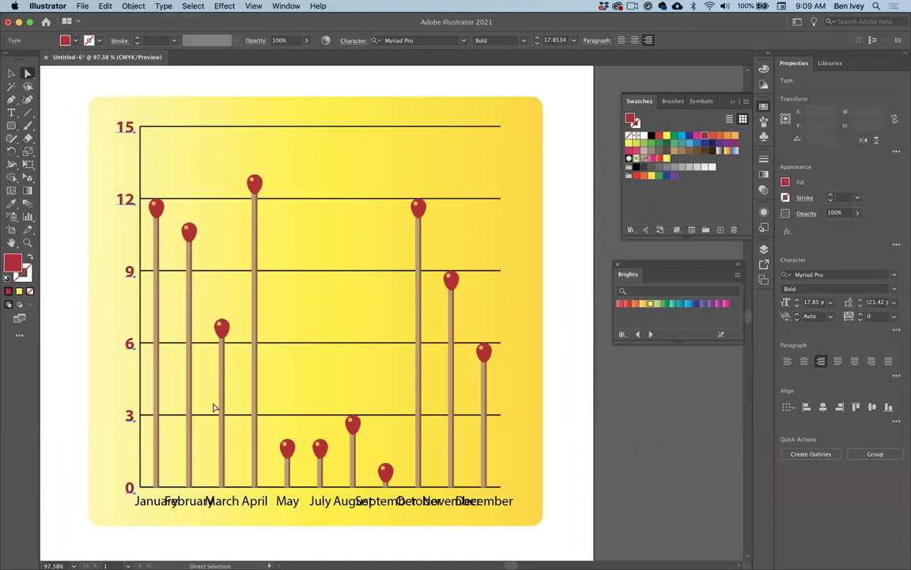
Lower the February, April, July, September, October and November labels into a second row beneath the other month labels
left_click(158, 515)
left_click_drag(183, 510, 182, 519)
key("super+z")
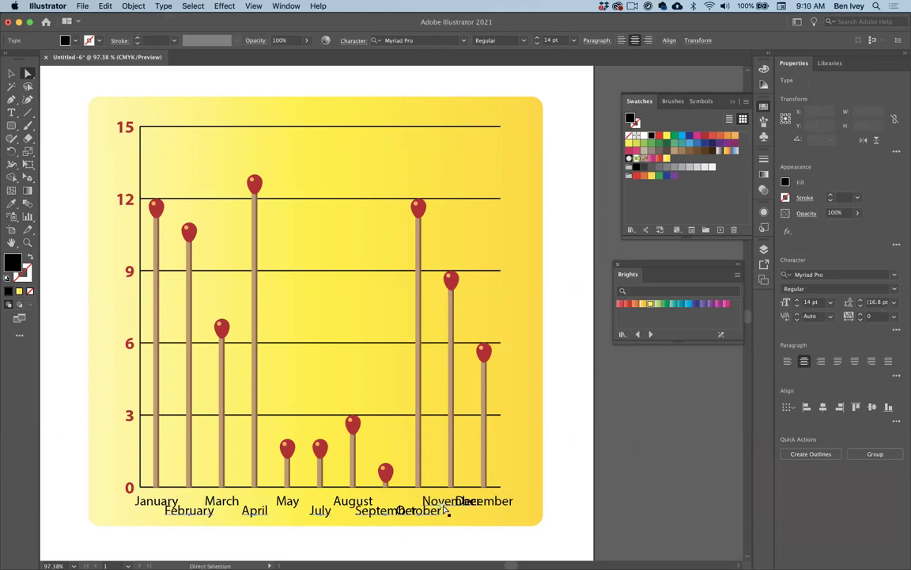
key("super+z")
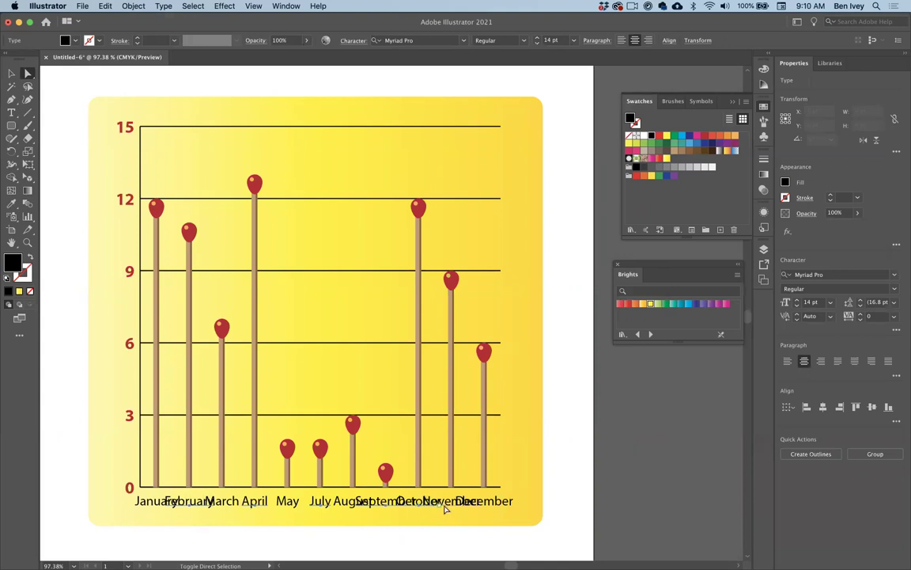
key("shift+super+z")
key("shift+super+z")
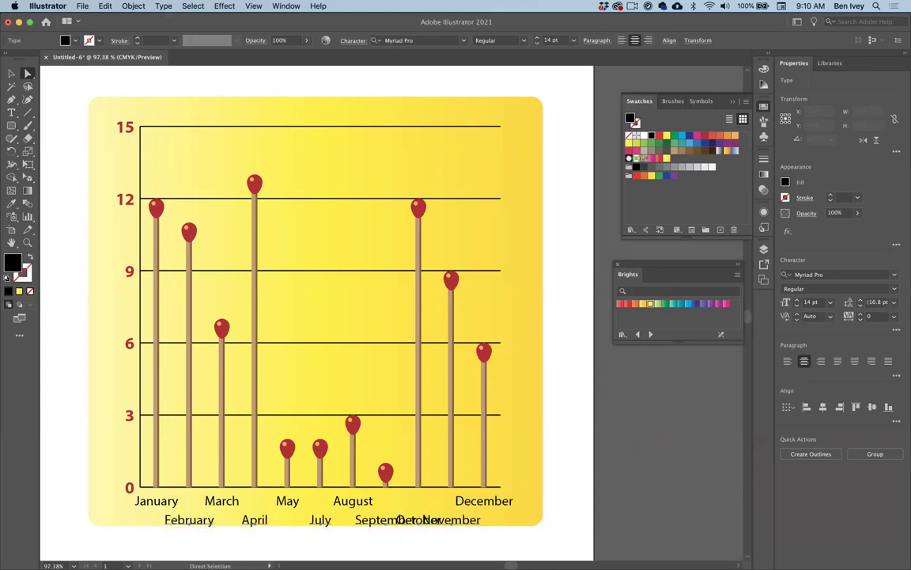
key("super+z")
key("super+z")
key("super+z")
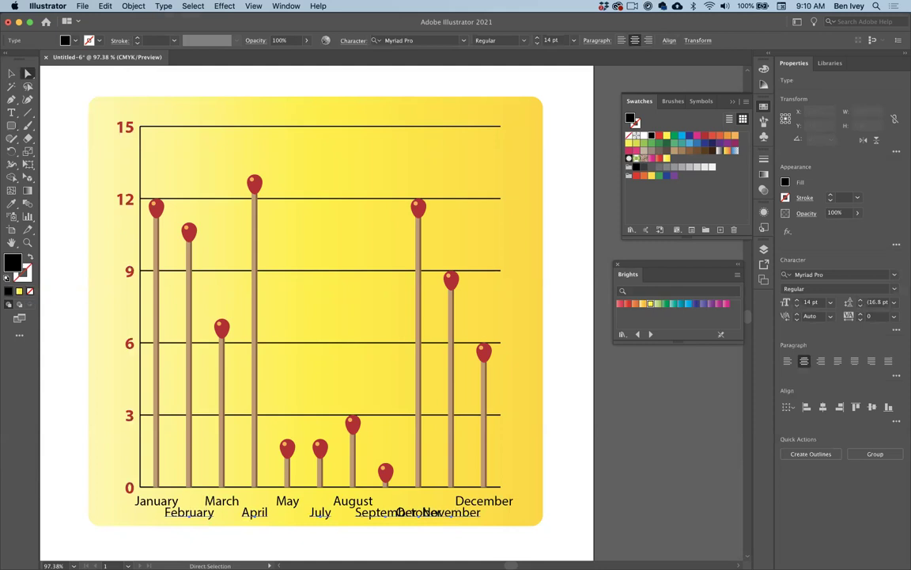
Move the October label up to the upper row of month labels, clear of September and November, and deselect it
left_click(415, 515)
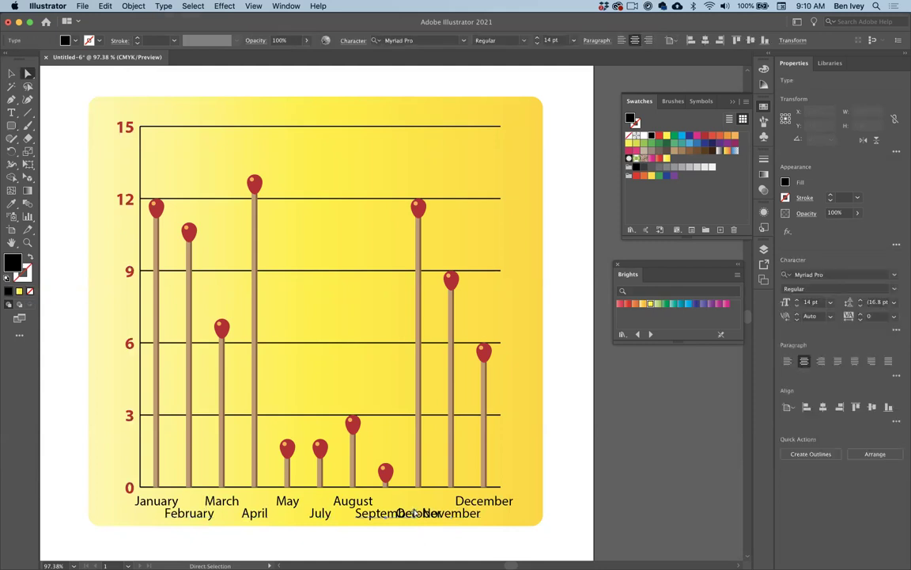
key("Up")
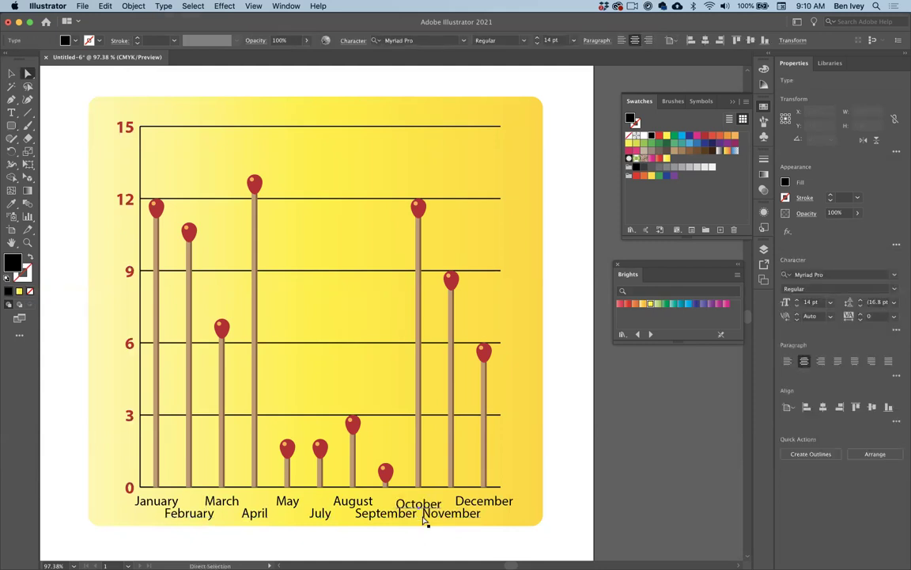
key("Up")
key("Up")
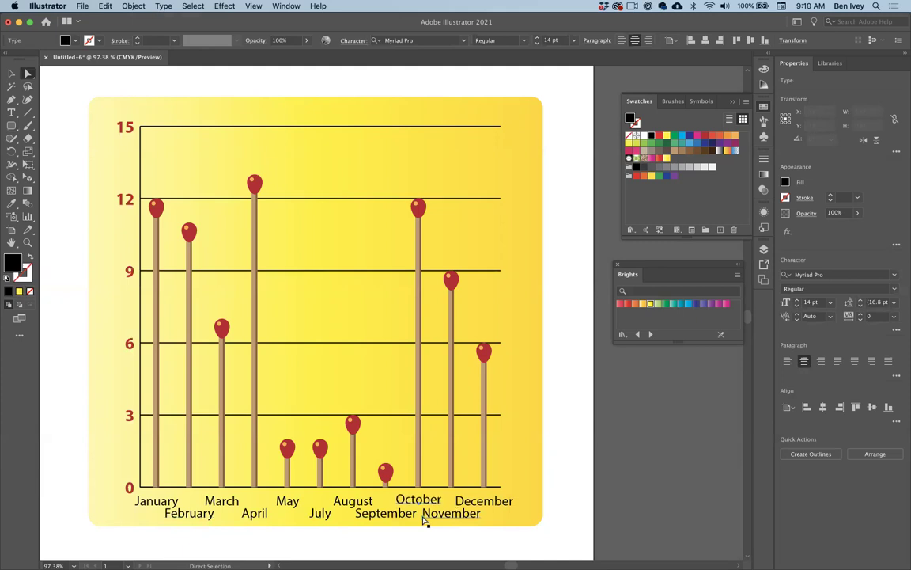
left_click(554, 503)
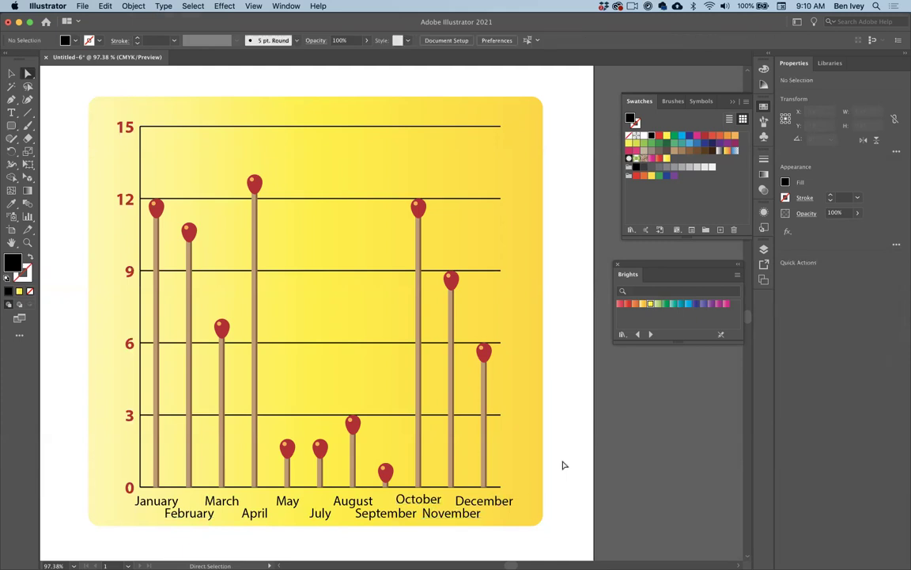
Save the graph document to the Desktop as CustomColumn.ai in Illustrator 2020 format with the default options
left_click(11, 73)
scroll(116, 250, "down", 2)
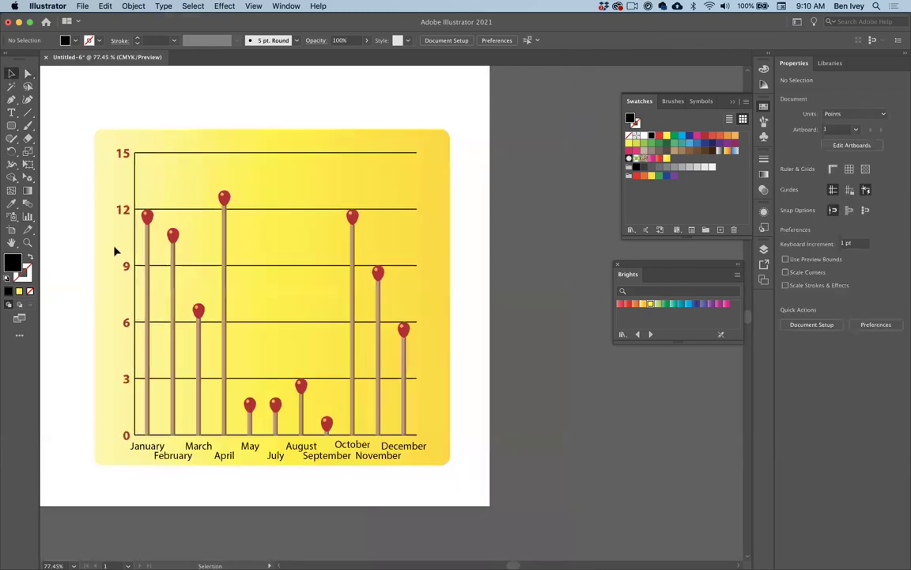
left_click(98, 5)
mouse_move(82, 6)
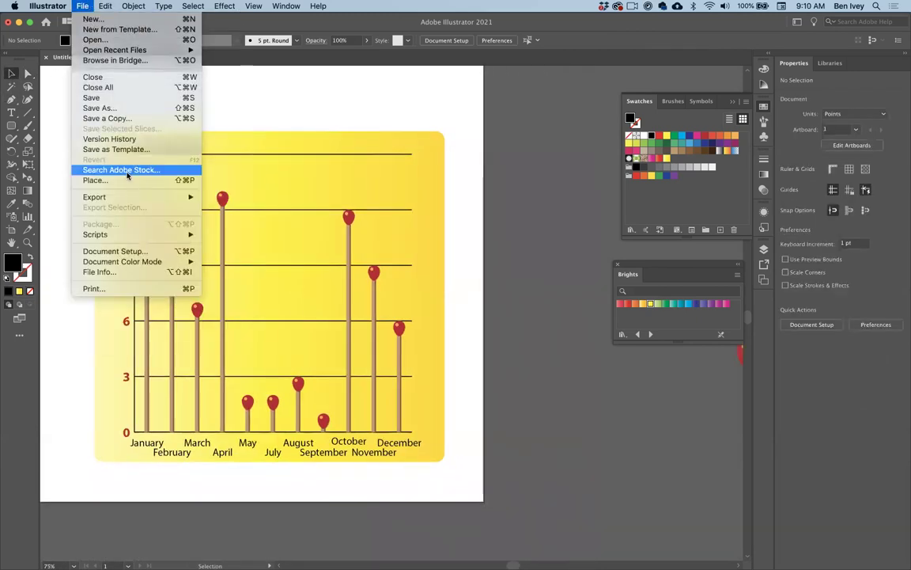
left_click(128, 98)
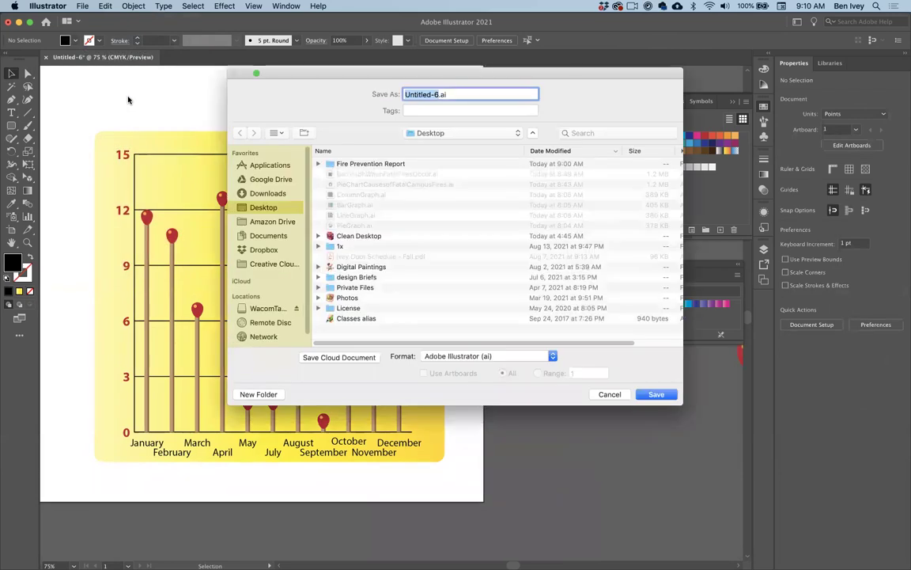
type("CustomColumn")
key("Return")
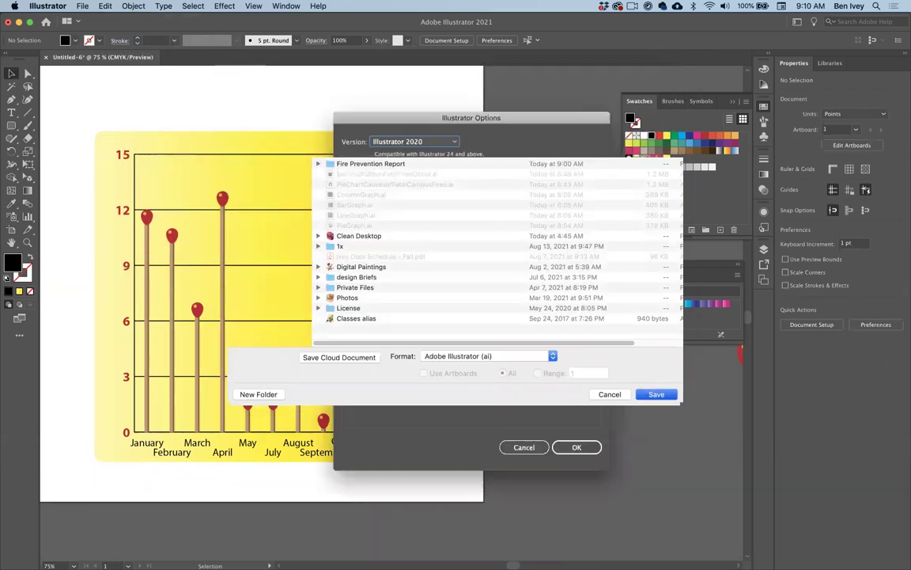
left_click(582, 447)
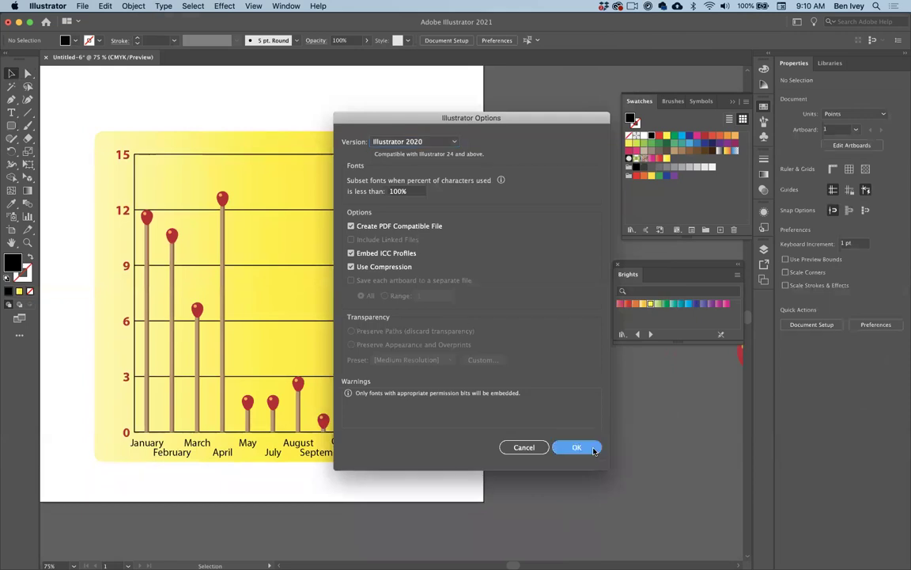
Minimize the graph document and the Excel workbook with the monthly fire data to get back to the Fire Prevention Report folder
scroll(508, 434, "left", 2)
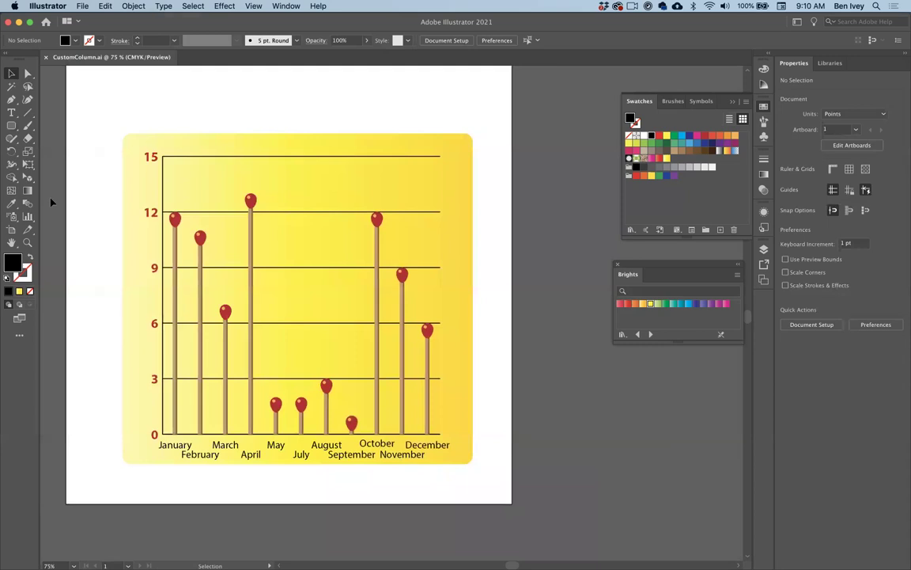
left_click(19, 21)
left_click(132, 181)
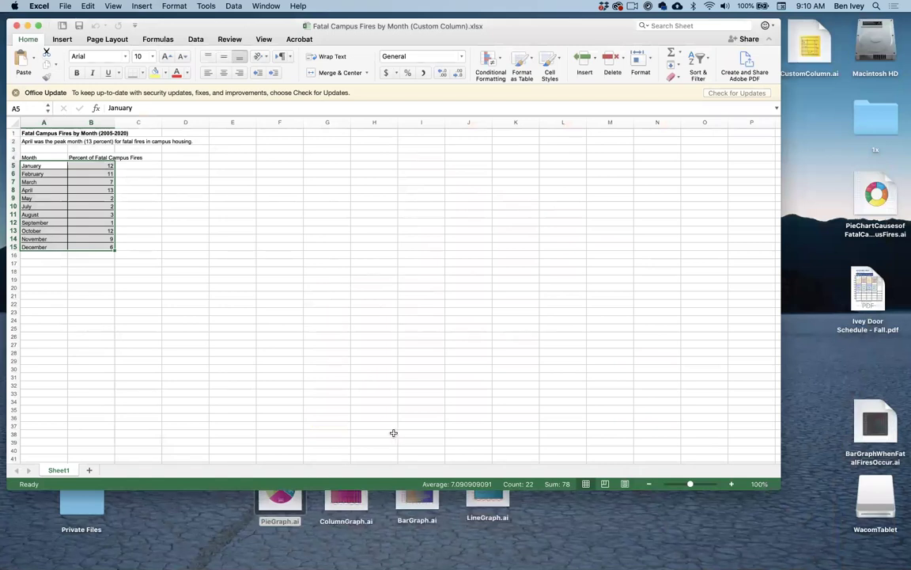
left_click(27, 26)
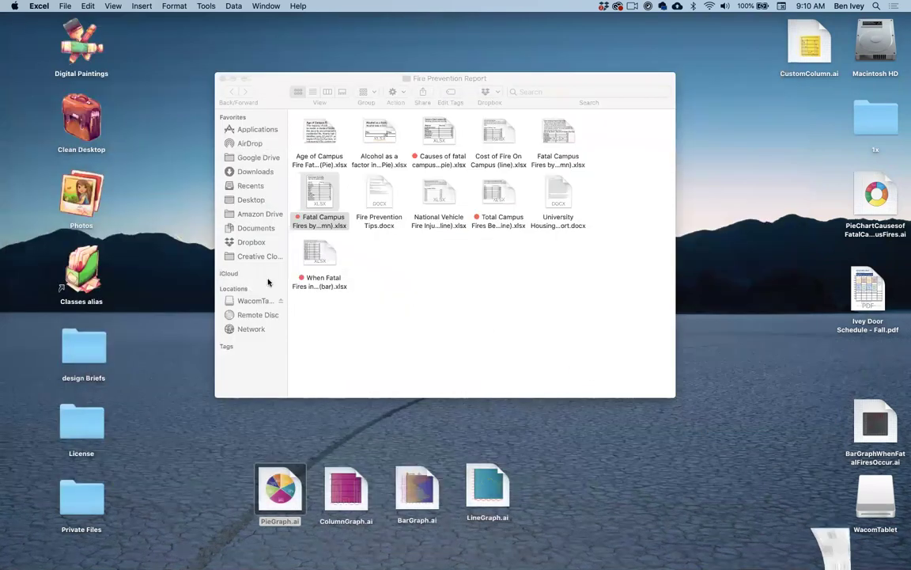
Switch from the Fire Prevention Report folder to the Zoom meeting
left_click(504, 340)
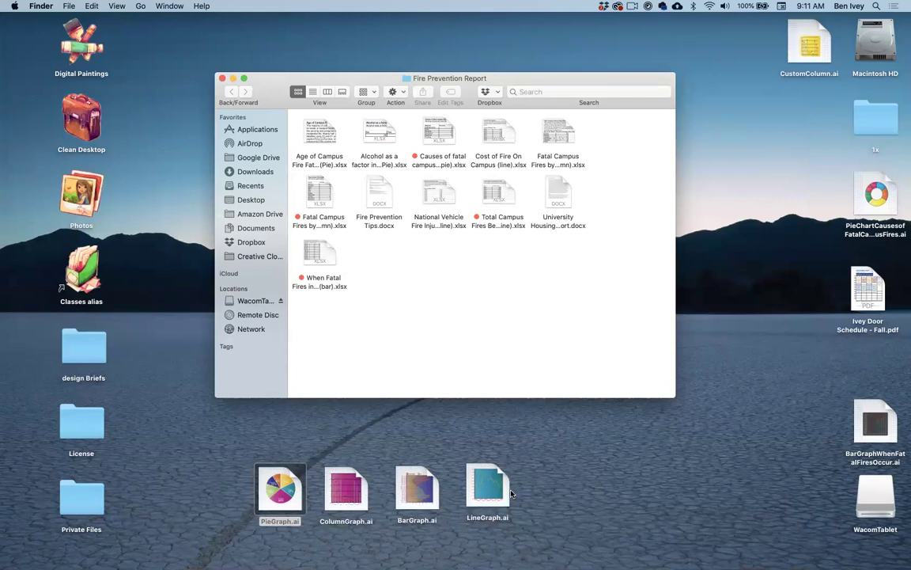
mouse_move(475, 566)
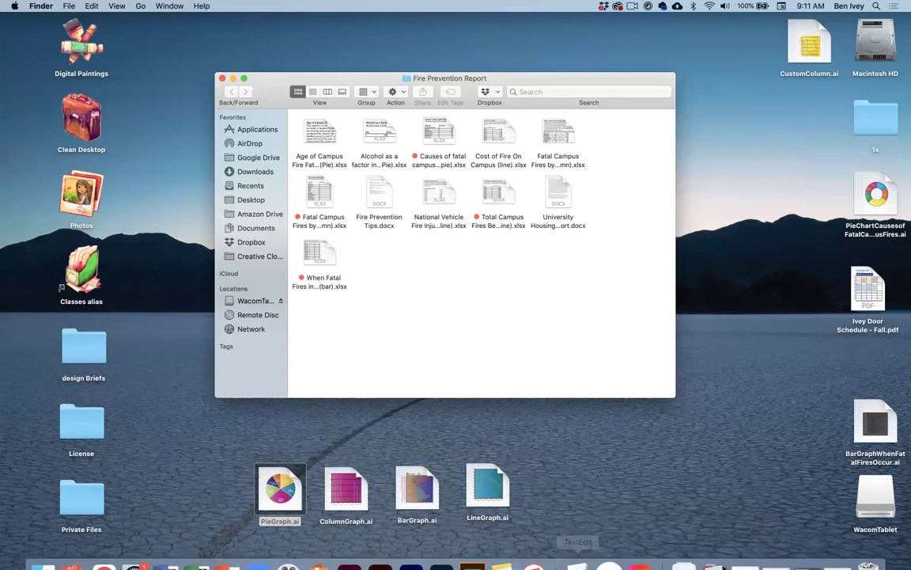
left_click(258, 550)
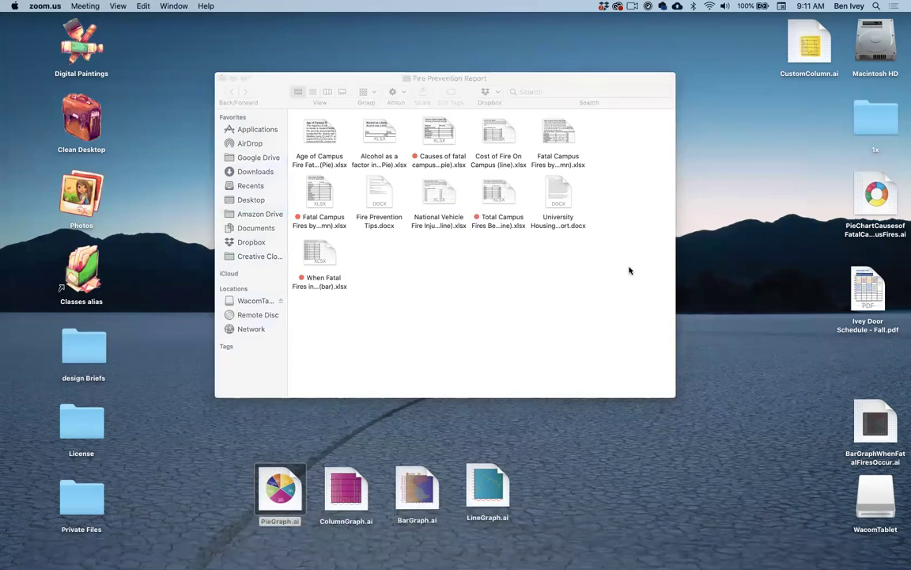